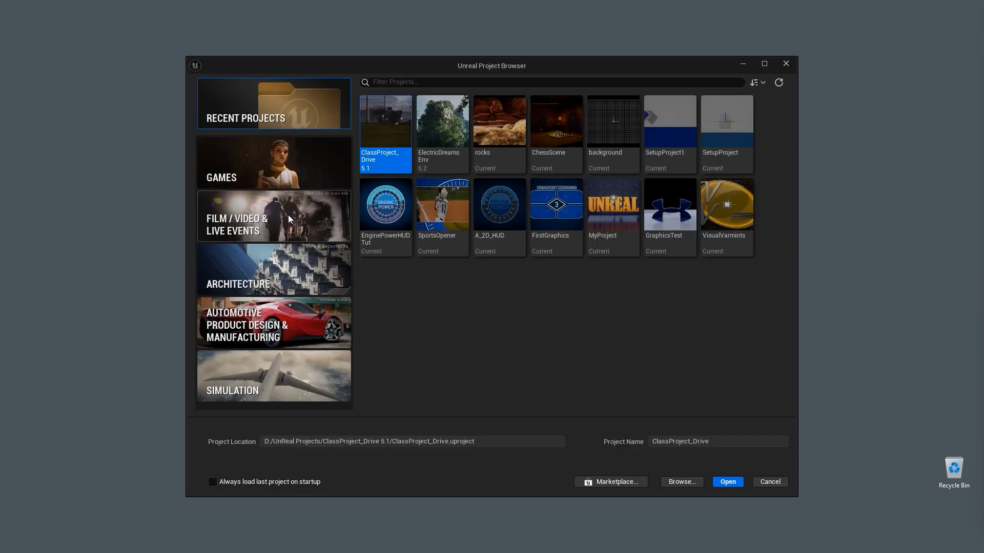
Create a Blank Film / Video & Live Events project named VisaulVarmints_Tut with Starter Content included
{"action": "left_click", "coordinate": [289, 219]}
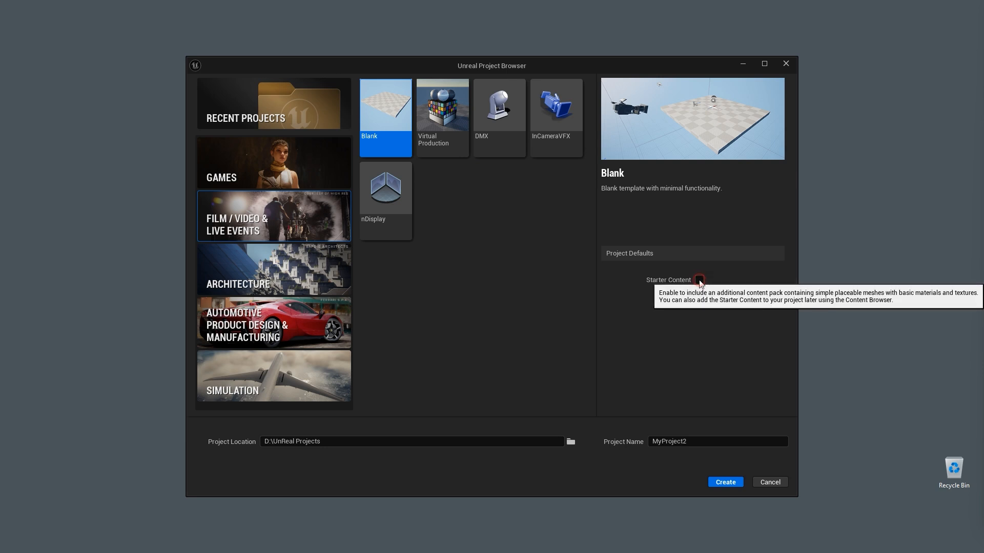
{"action": "left_click", "coordinate": [700, 280]}
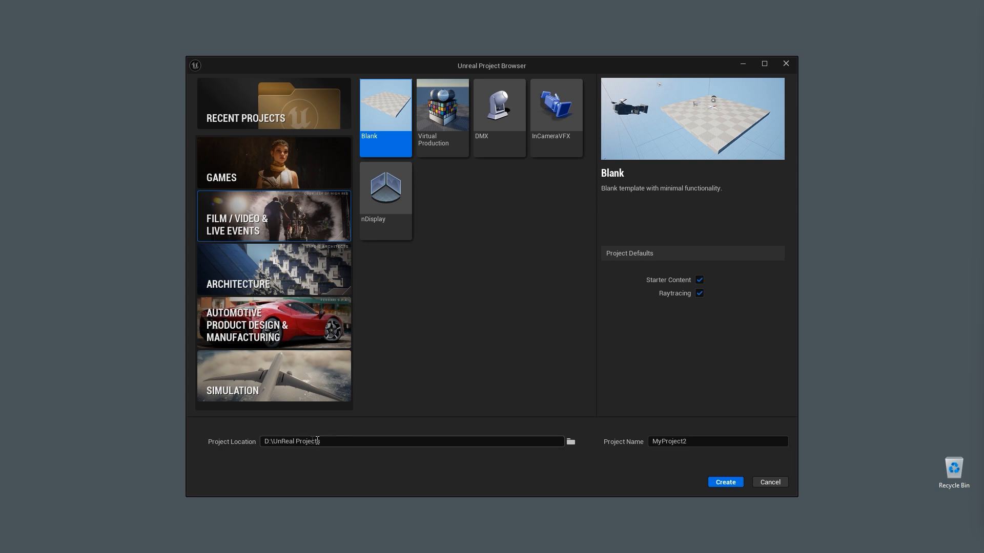
{"action": "left_click", "coordinate": [691, 441]}
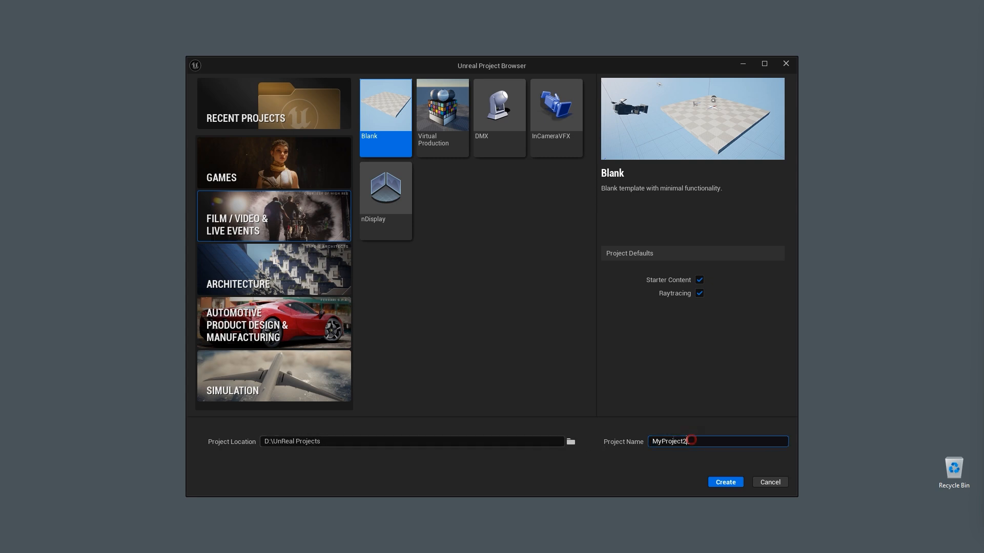
{"action": "left_click_drag", "start_coordinate": [692, 441], "coordinate": [634, 445]}
{"action": "type", "text": "VisaulVarmints_Tut"}
{"action": "left_click", "coordinate": [723, 483]}
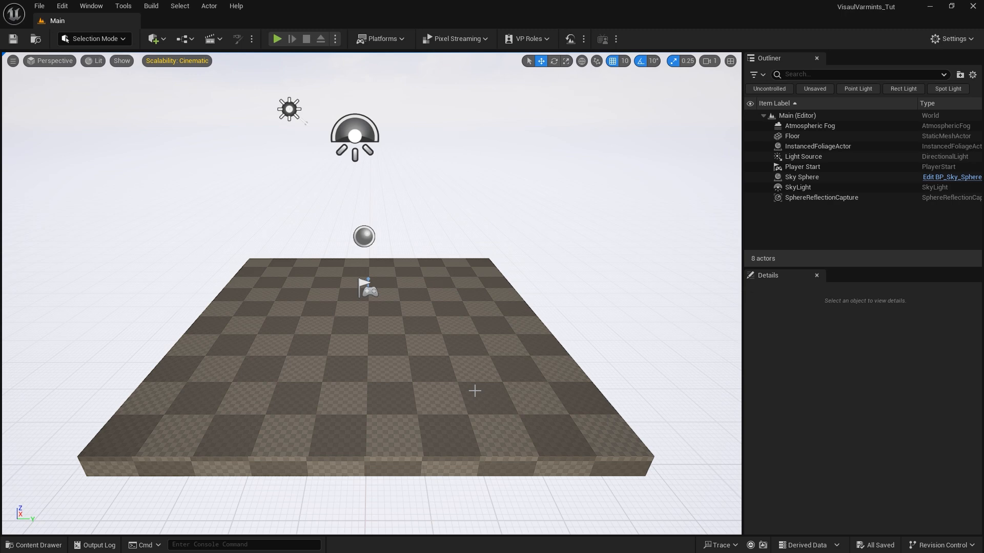
Enable the experimental Motion Design plugin and restart the editor
{"action": "left_click", "coordinate": [454, 391]}
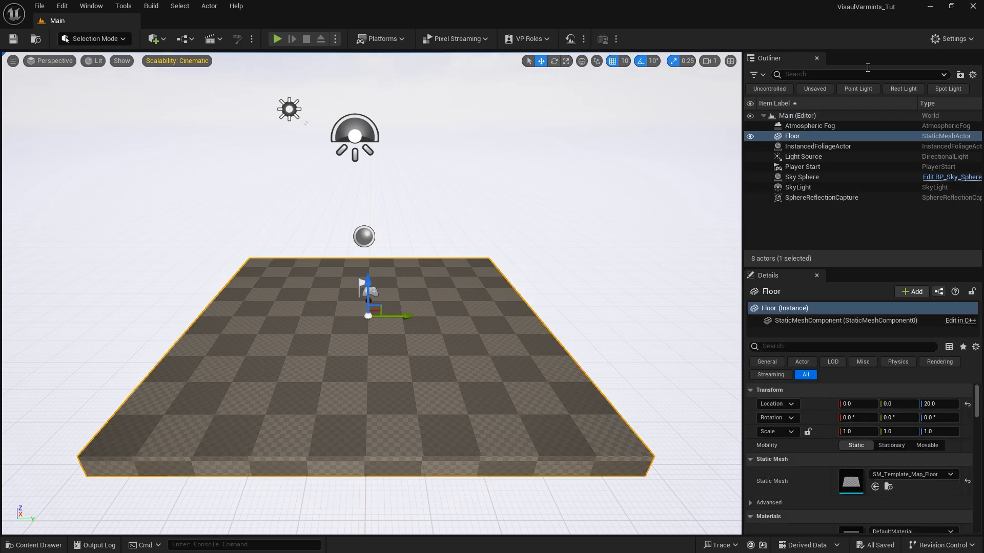
{"action": "left_click", "coordinate": [945, 39]}
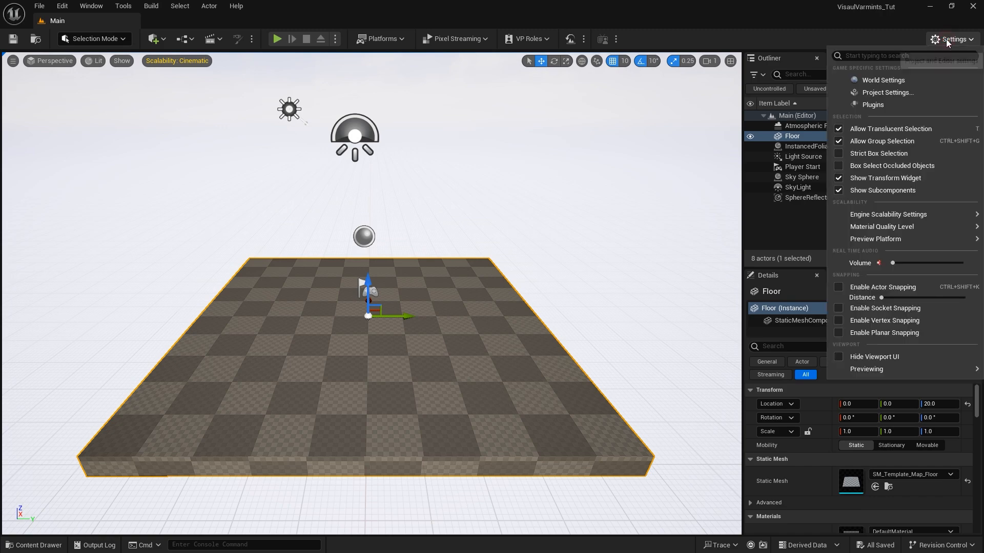
{"action": "left_click", "coordinate": [903, 104]}
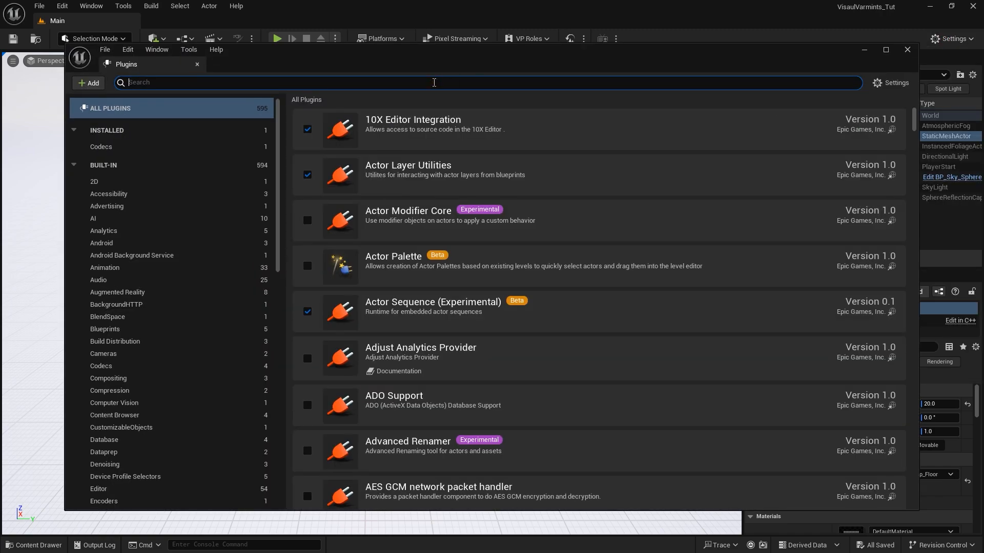
{"action": "type", "text": "motion "}
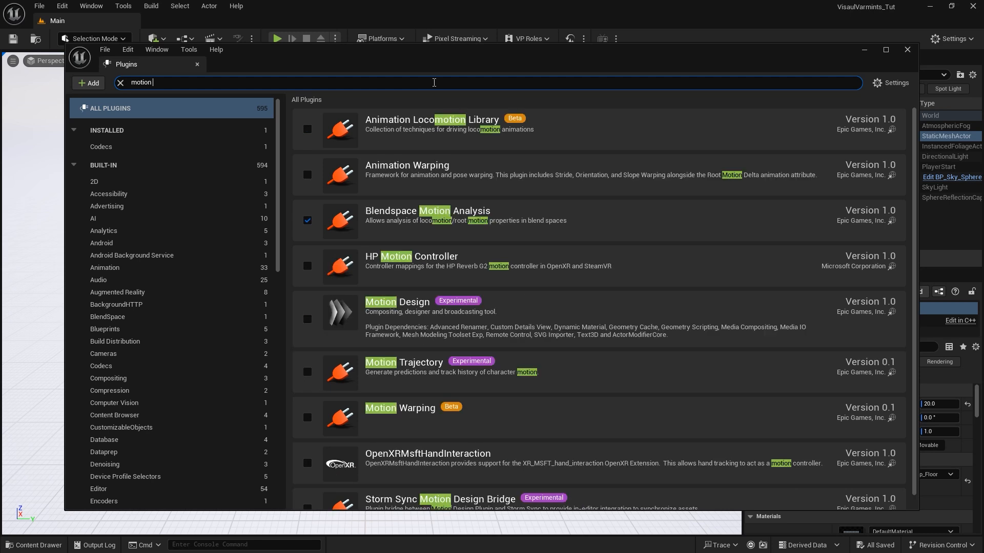
{"action": "type", "text": "desig"}
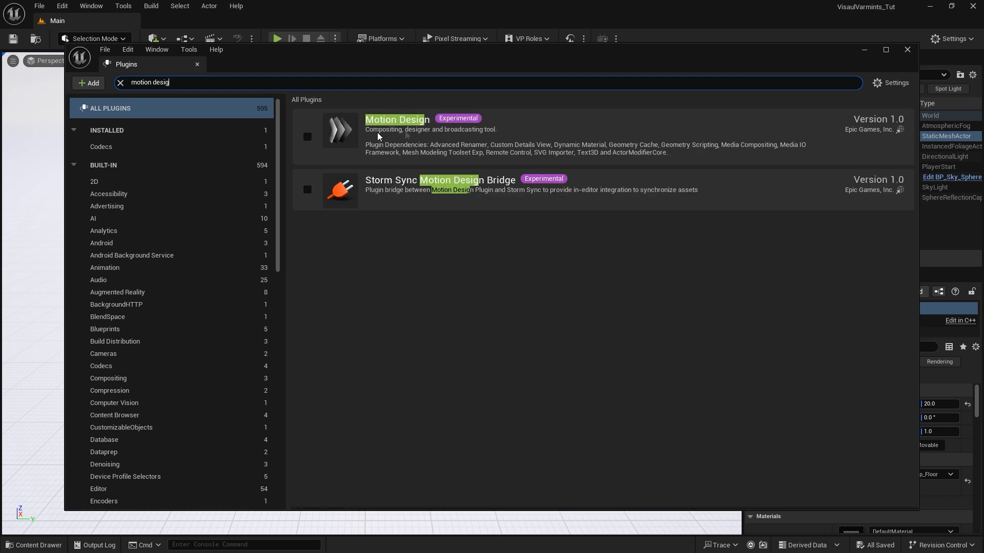
{"action": "left_click", "coordinate": [308, 137]}
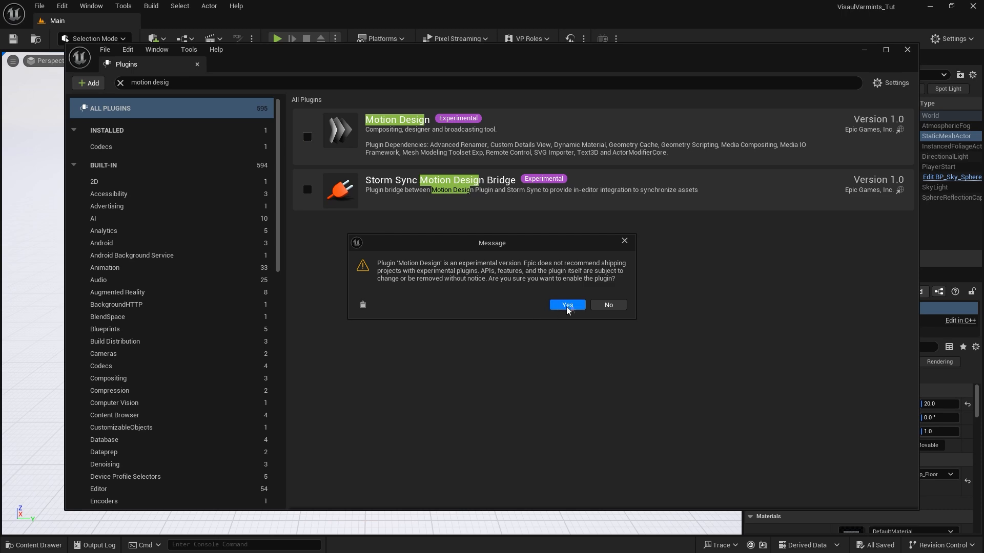
{"action": "left_click", "coordinate": [570, 306]}
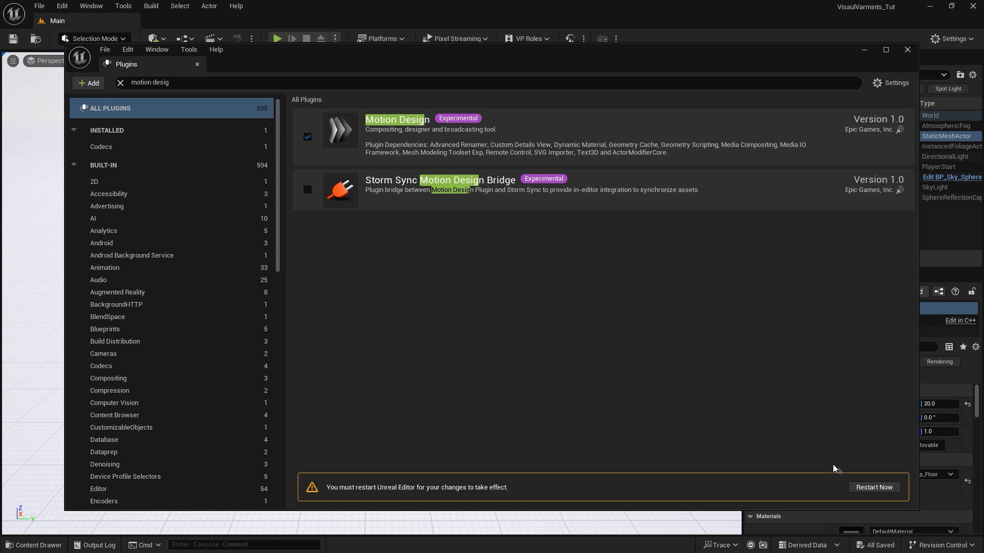
{"action": "left_click", "coordinate": [874, 487]}
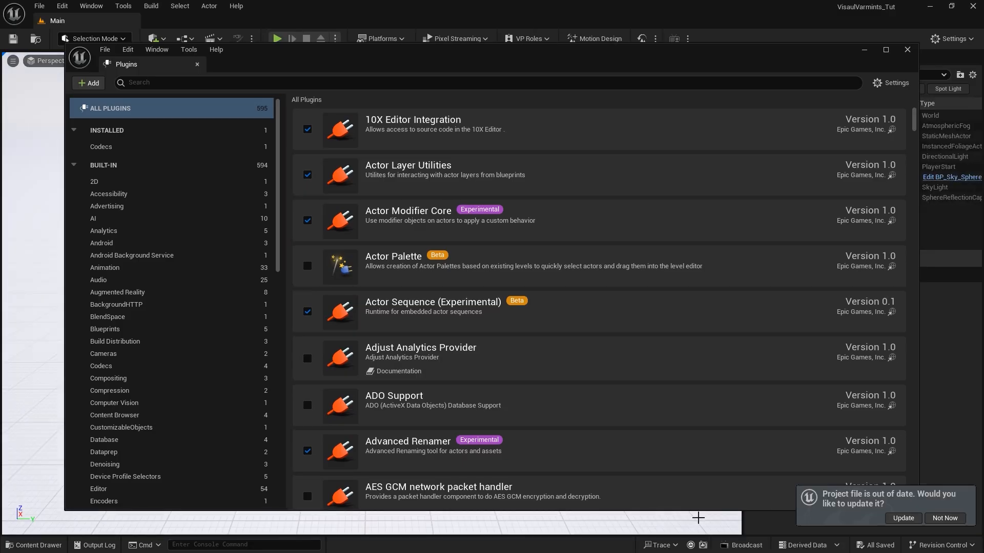
Update the out-of-date project file, and close the Plugins and Content Browser windows
{"action": "left_click", "coordinate": [903, 518]}
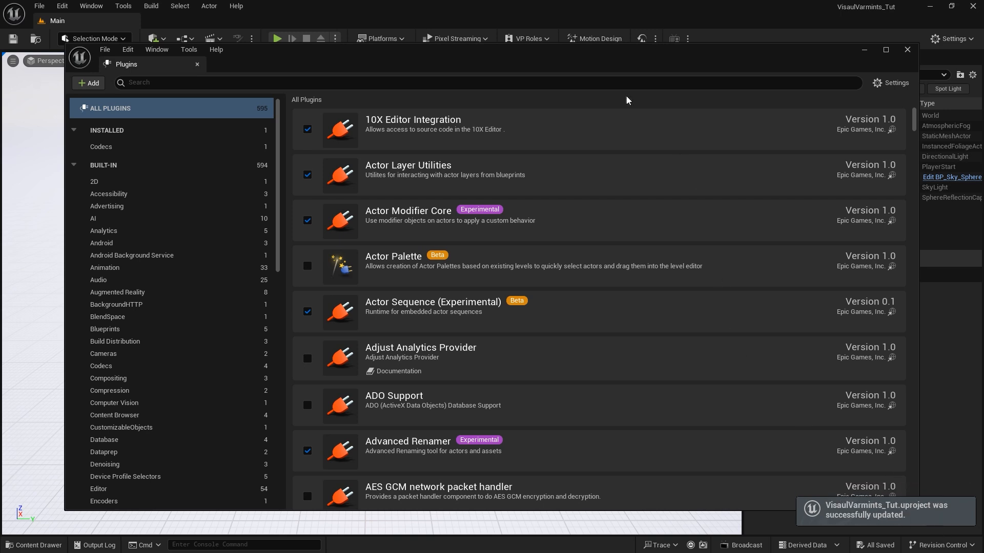
{"action": "left_click", "coordinate": [907, 52]}
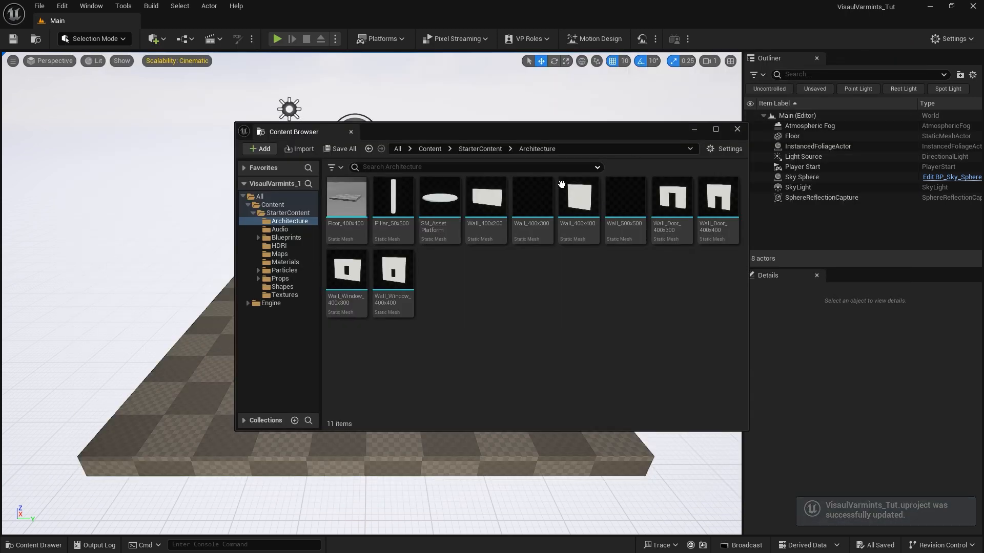
{"action": "left_click", "coordinate": [736, 130]}
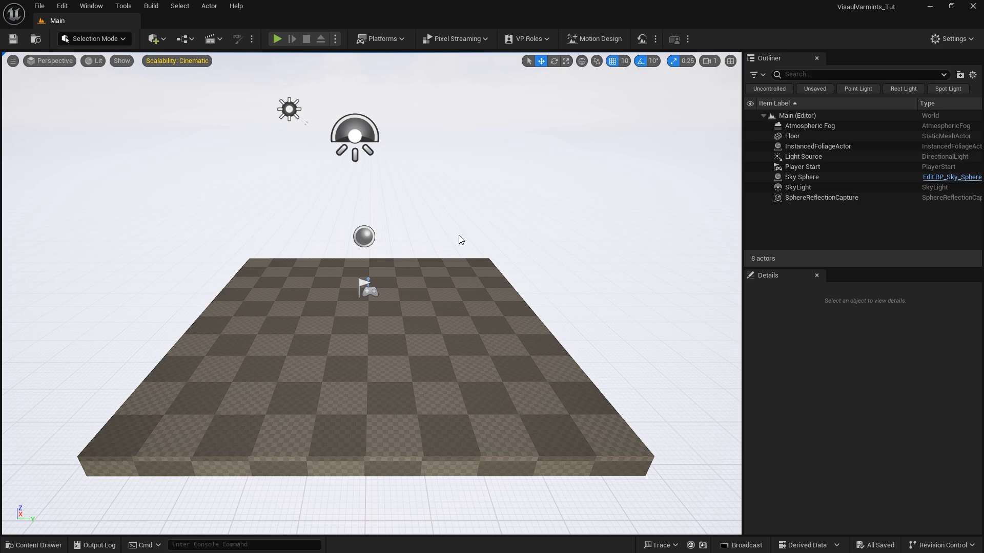
Switch the editor to Motion Design mode and activate the Motion Design interface for the level
{"action": "left_click", "coordinate": [92, 40]}
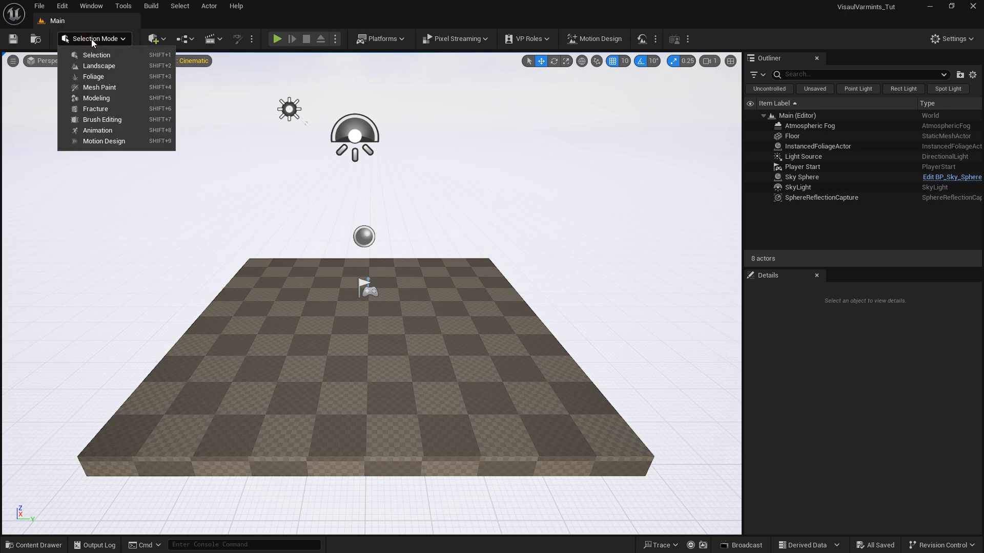
{"action": "left_click", "coordinate": [102, 141]}
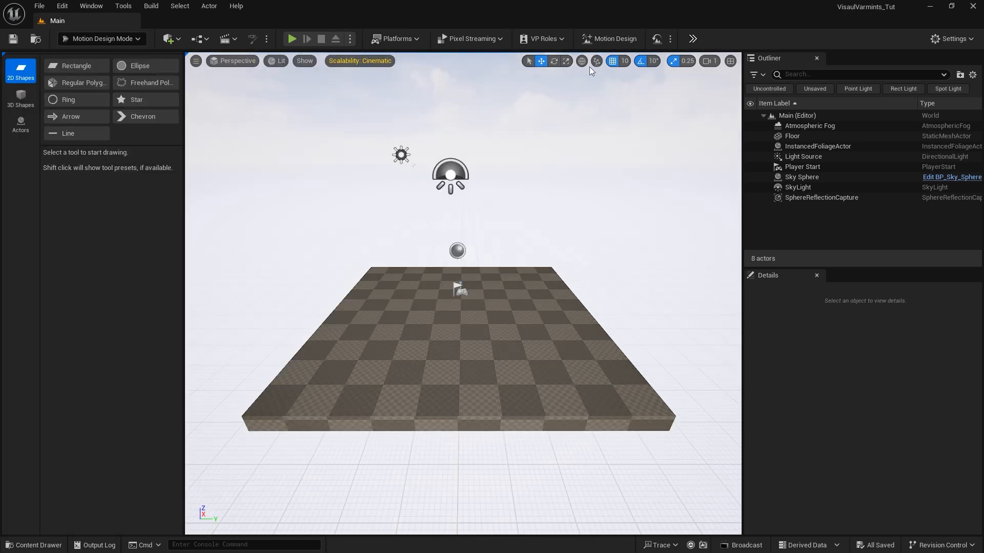
{"action": "left_click", "coordinate": [609, 41]}
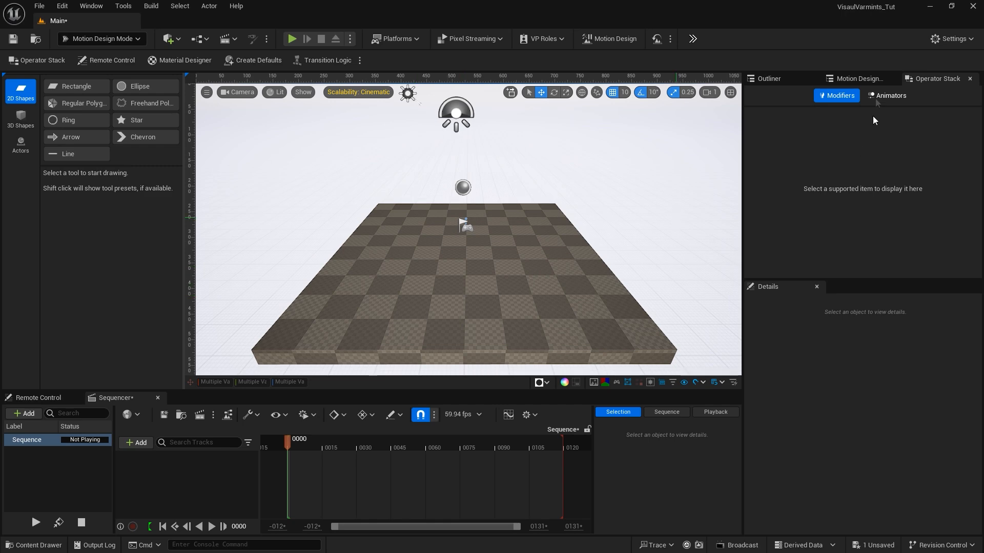
Delete all actors from Player Start through Light Source in the Motion Design Outliner
{"action": "left_click", "coordinate": [847, 80]}
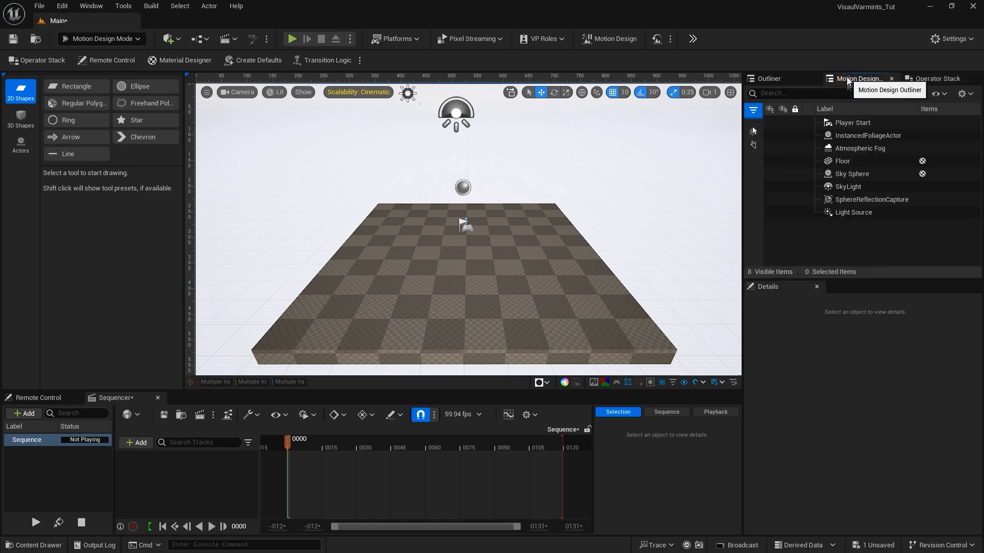
{"action": "left_click", "coordinate": [844, 214]}
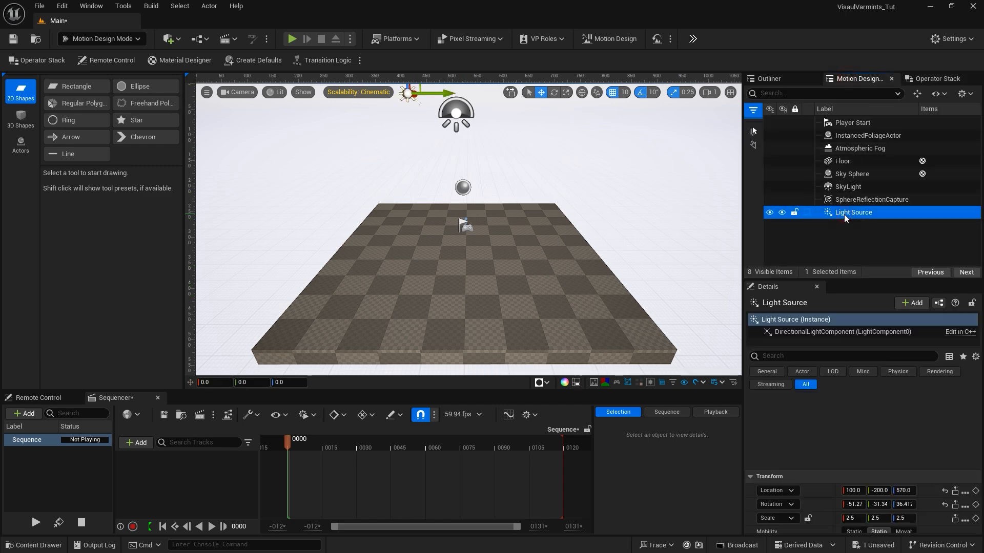
{"action": "left_click", "coordinate": [845, 124], "text": "shift"}
{"action": "key", "text": "Delete"}
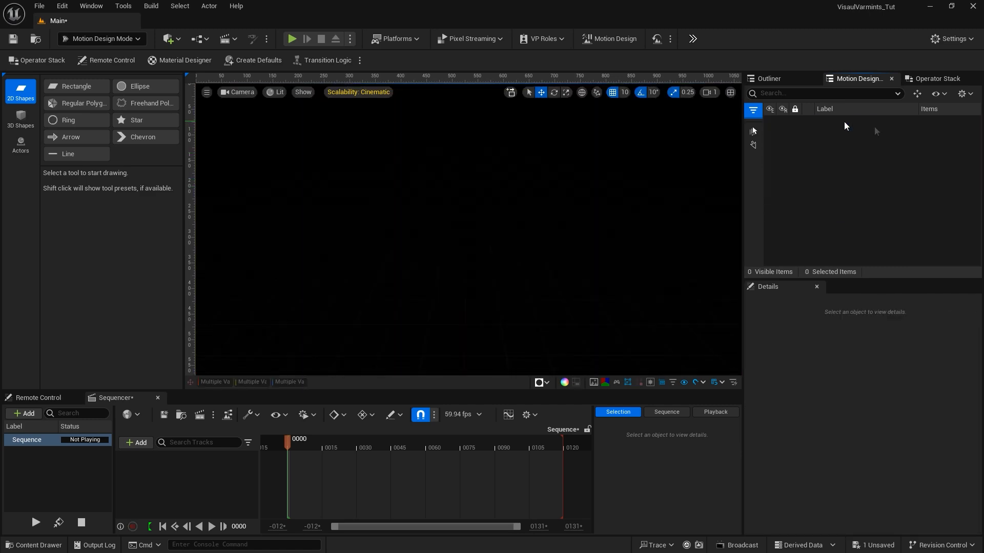
Spawn the full set of Motion Design default scene actors and expand the Default Scene group
{"action": "left_click", "coordinate": [261, 63]}
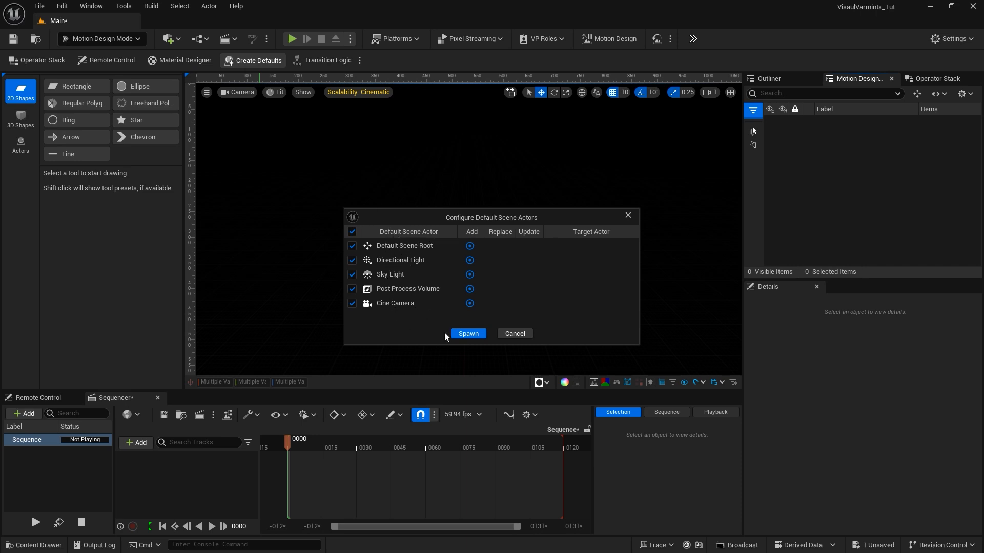
{"action": "left_click", "coordinate": [483, 336]}
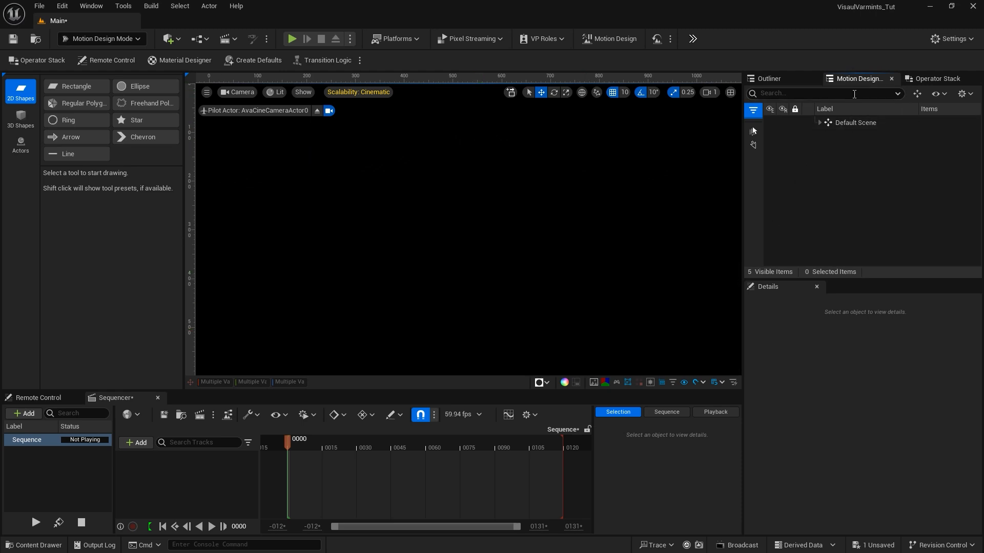
{"action": "left_click", "coordinate": [819, 122]}
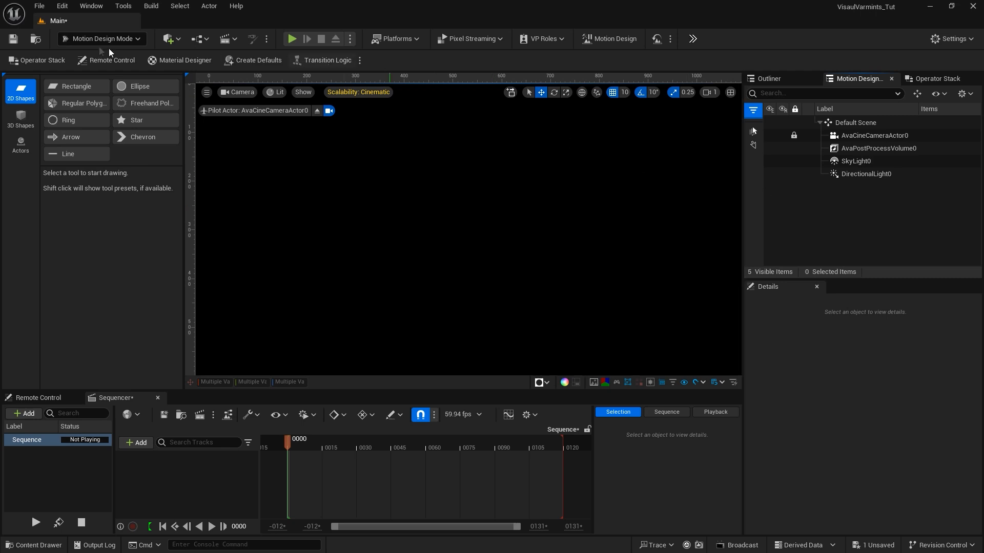
Open Quixel Bridge and find the Brushed Aluminum material among the Surfaces using the recent search
{"action": "left_click", "coordinate": [178, 41]}
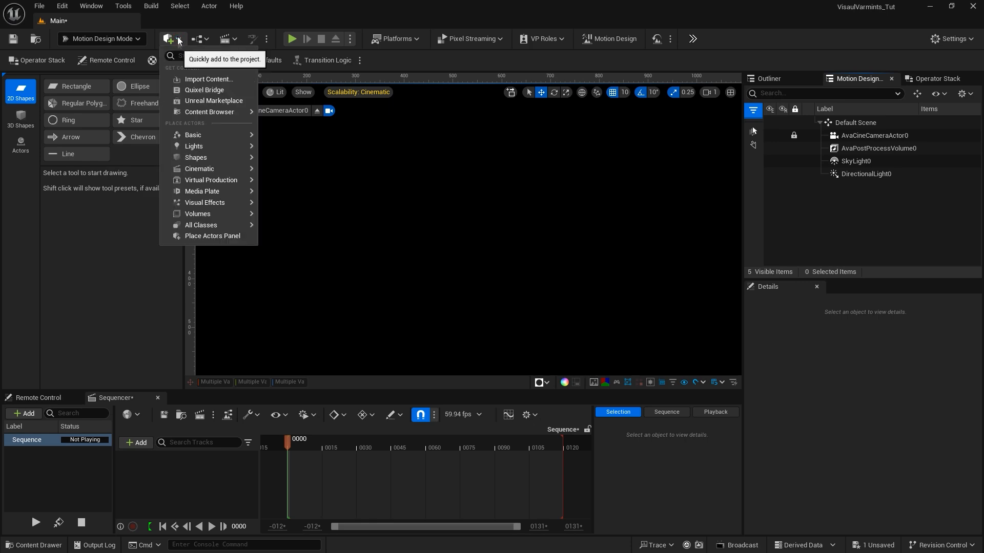
{"action": "left_click", "coordinate": [204, 90]}
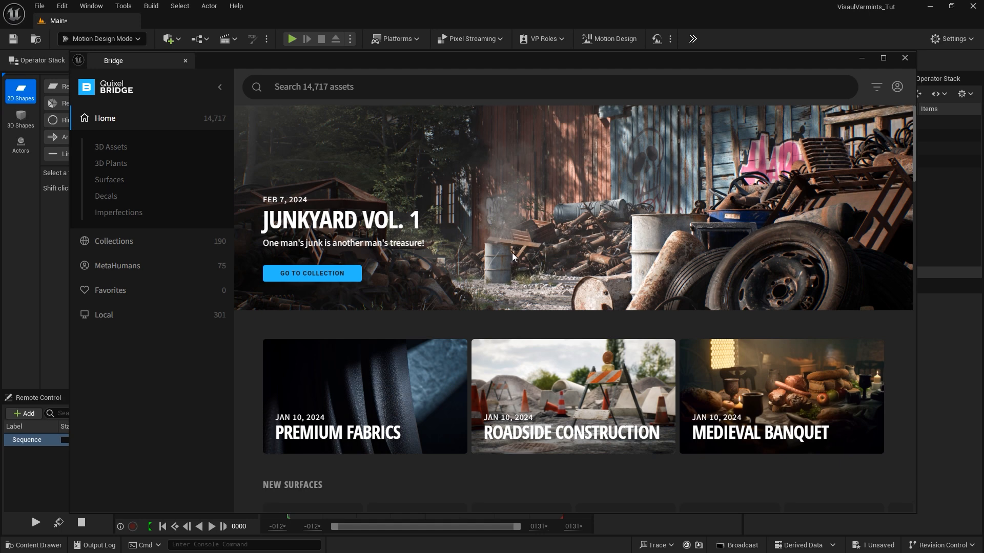
{"action": "left_click", "coordinate": [123, 180]}
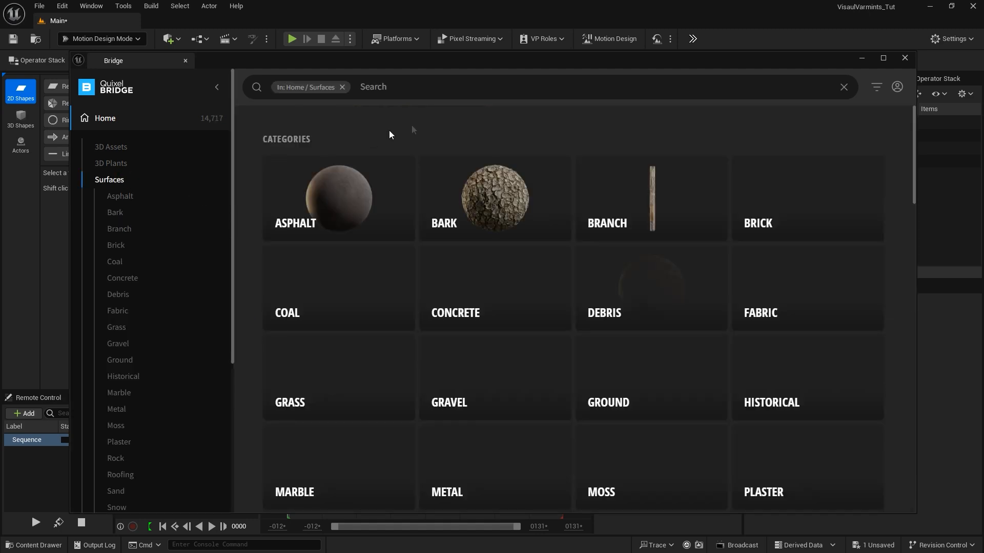
{"action": "left_click", "coordinate": [416, 86]}
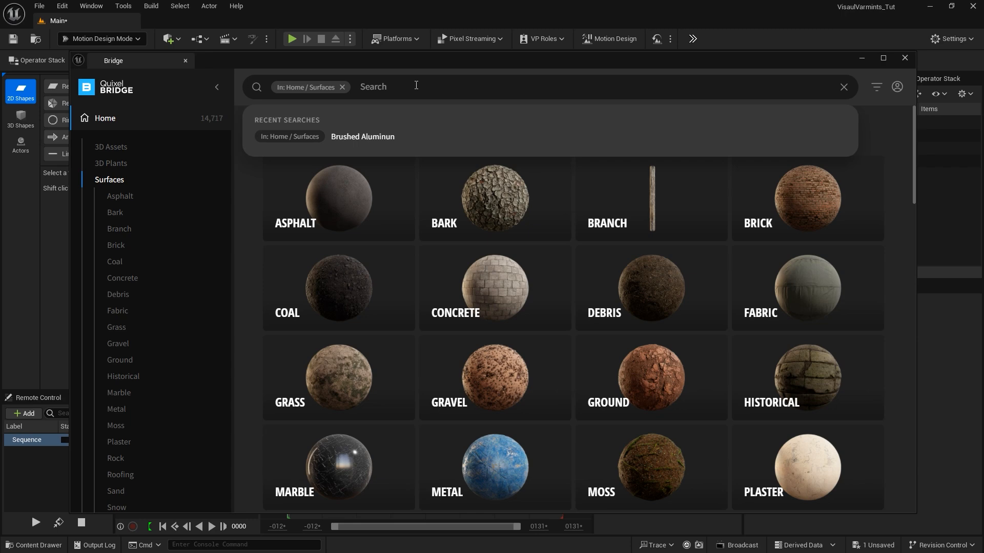
{"action": "left_click", "coordinate": [360, 139]}
{"action": "left_click", "coordinate": [322, 205]}
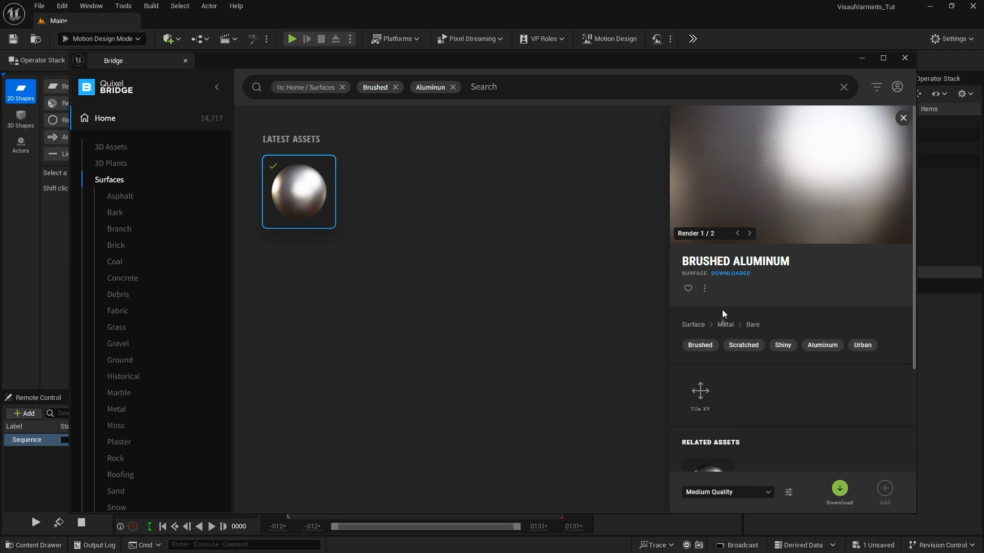
Add the Brushed Aluminum surface to the project at High Quality and close the Content Browser
{"action": "left_click", "coordinate": [724, 492]}
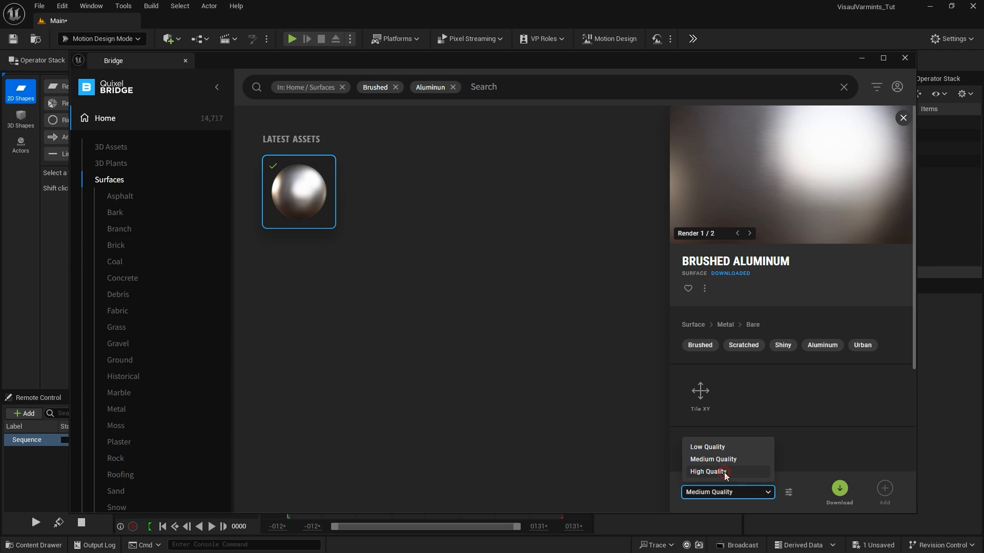
{"action": "left_click", "coordinate": [724, 472]}
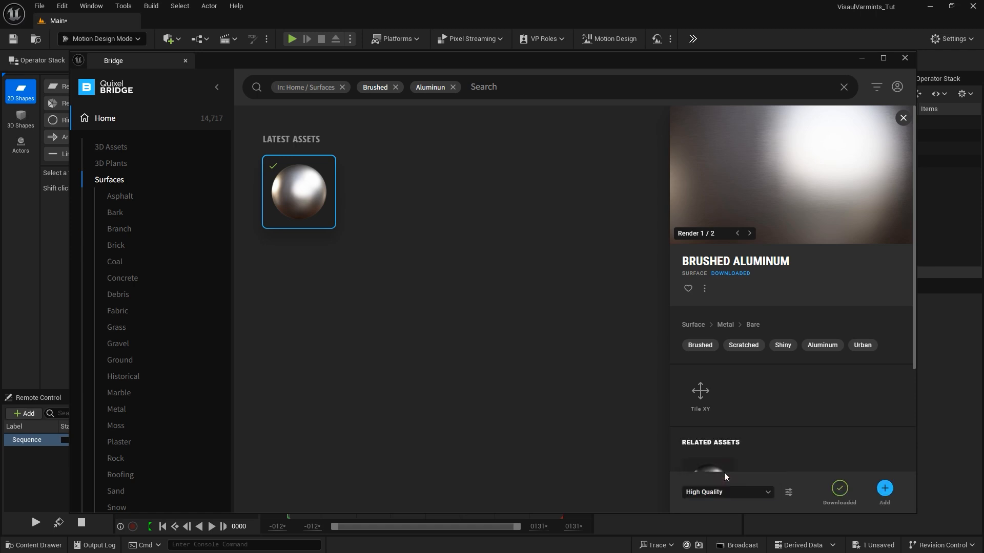
{"action": "left_click", "coordinate": [885, 488]}
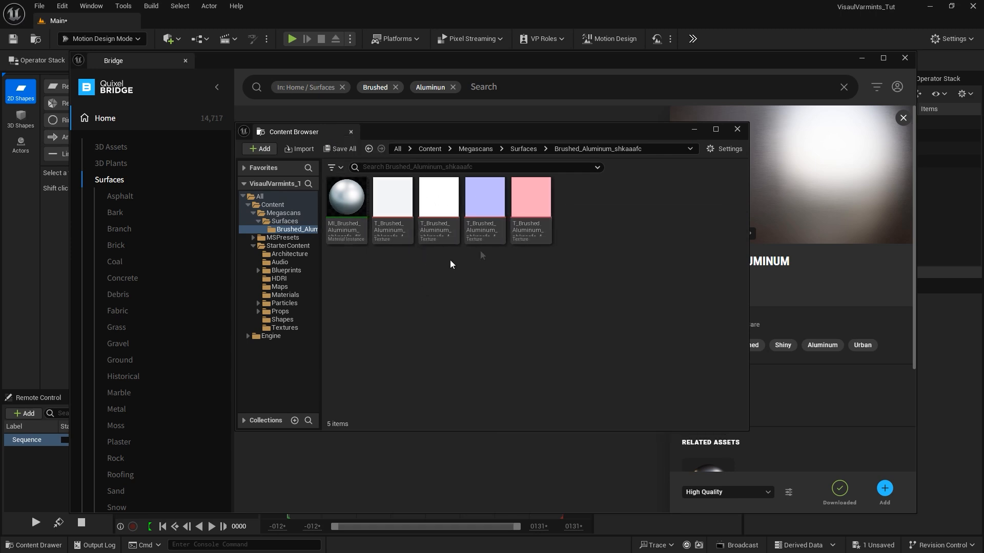
{"action": "left_click", "coordinate": [737, 129]}
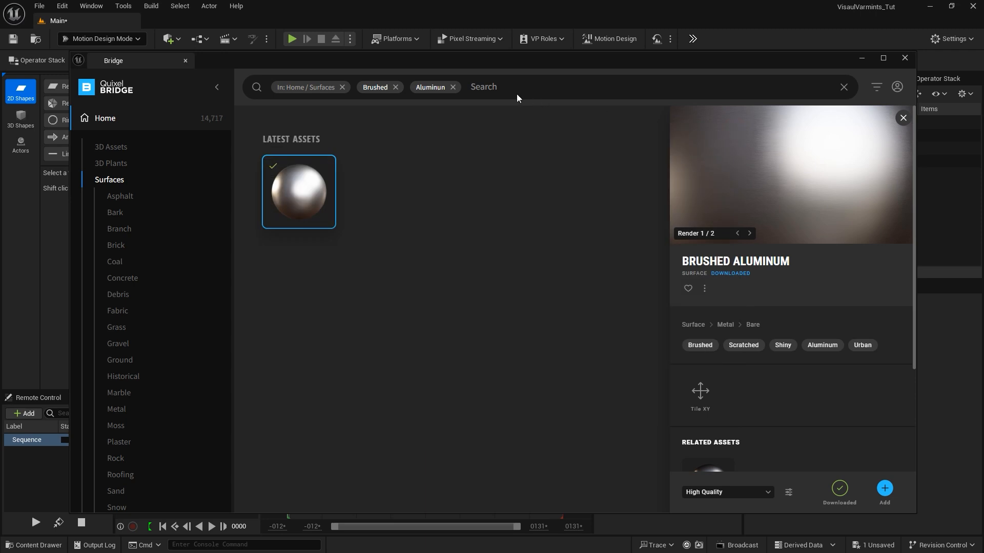
Replace the Brushed and Aluminum search terms in the Surfaces library with a search for Hot Blued Steel
{"action": "left_click", "coordinate": [453, 87]}
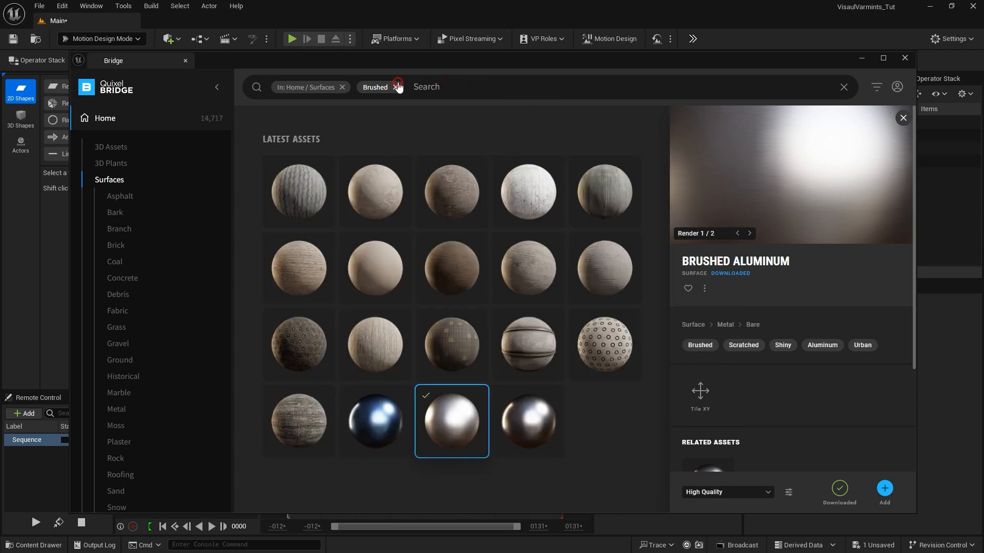
{"action": "left_click", "coordinate": [395, 87]}
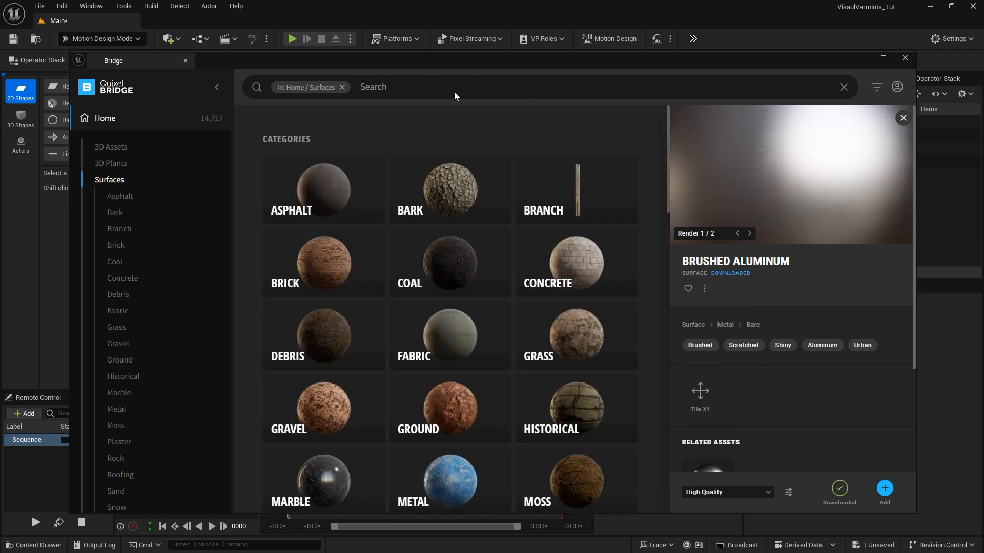
{"action": "type", "text": "Ho"}
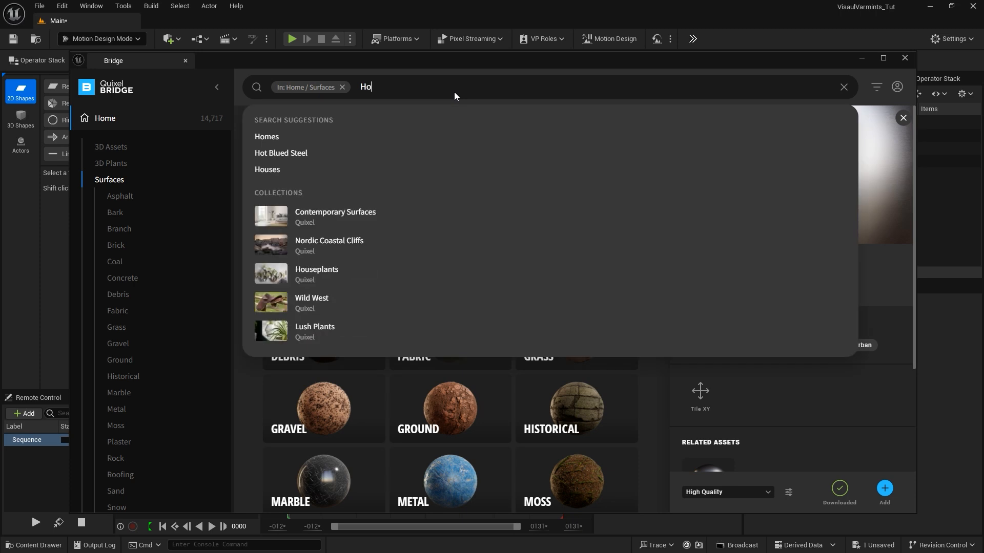
{"action": "type", "text": "t Blued"}
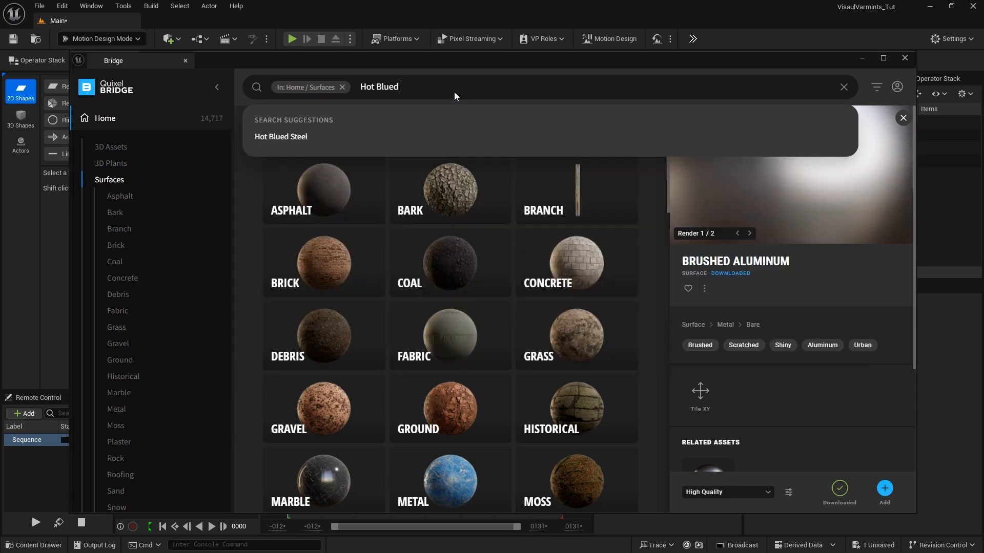
{"action": "type", "text": " Steel"}
{"action": "key", "text": "Return"}
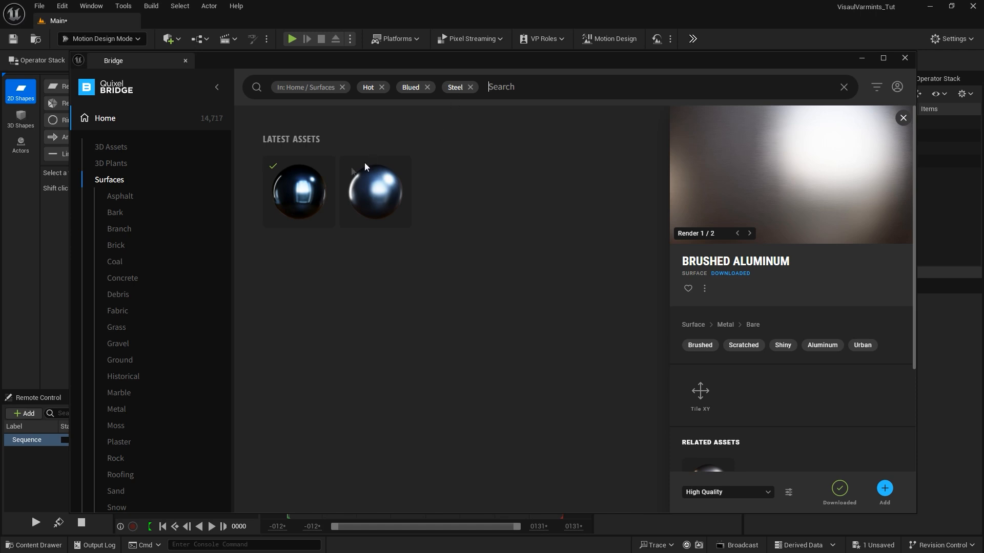
Add the downloaded Hot Blued Steel surface to the project at High Quality and close the Content Browser
{"action": "left_click", "coordinate": [296, 186]}
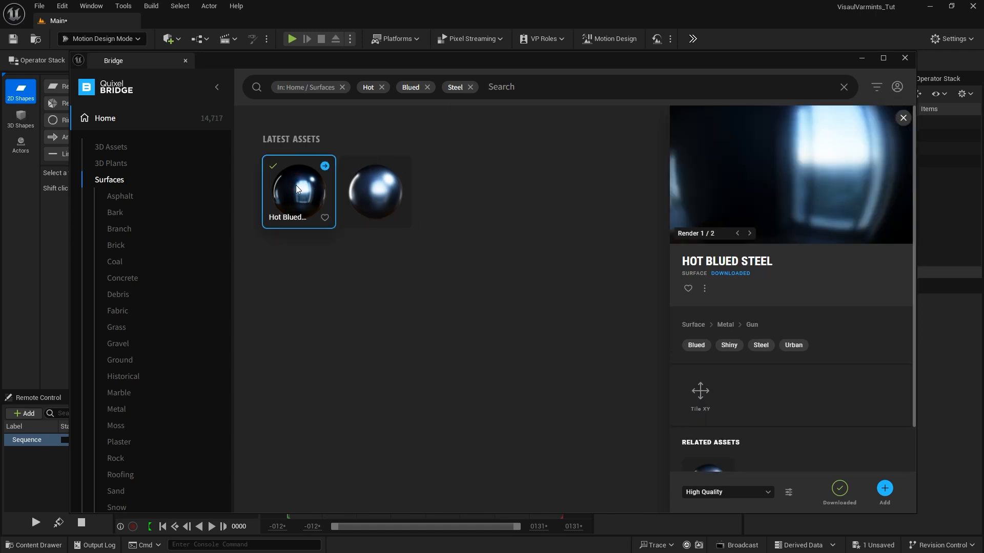
{"action": "left_click", "coordinate": [885, 490]}
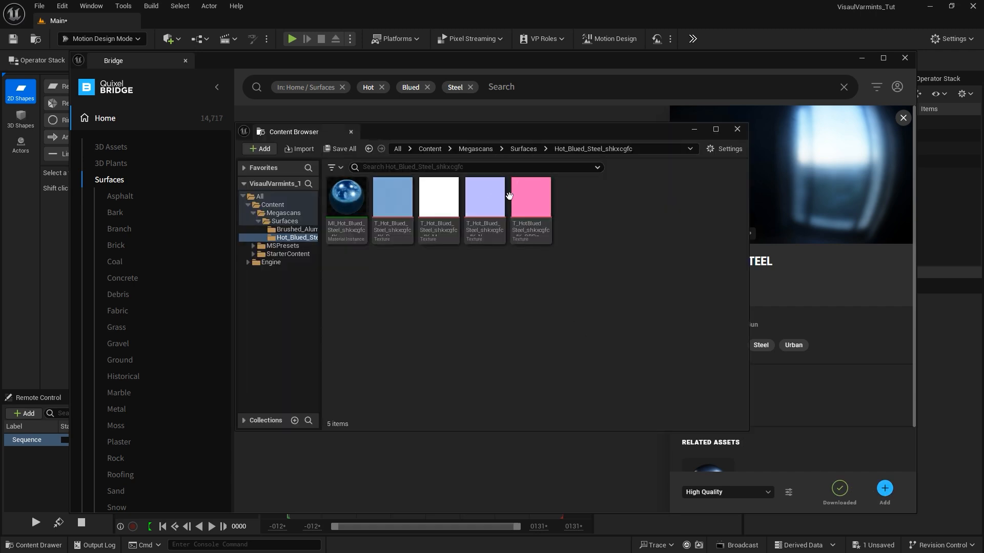
{"action": "left_click", "coordinate": [736, 129]}
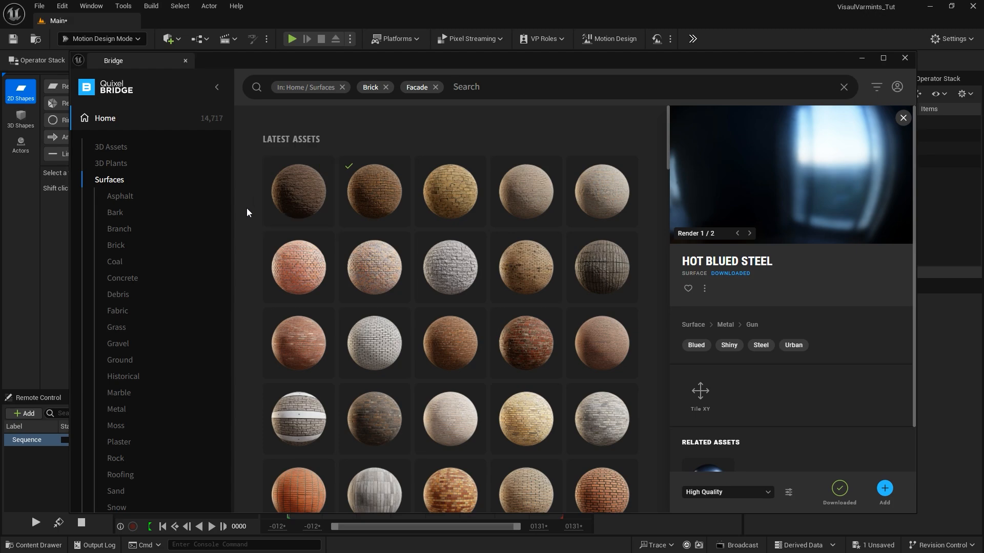
Add the downloaded dark red-brown Brick Facade surface to the project at High Quality, then close the Content Browser and Bridge
{"action": "scroll", "coordinate": [247, 208], "scroll_direction": "down", "scroll_amount": 5}
{"action": "scroll", "coordinate": [247, 208], "scroll_direction": "down", "scroll_amount": 10}
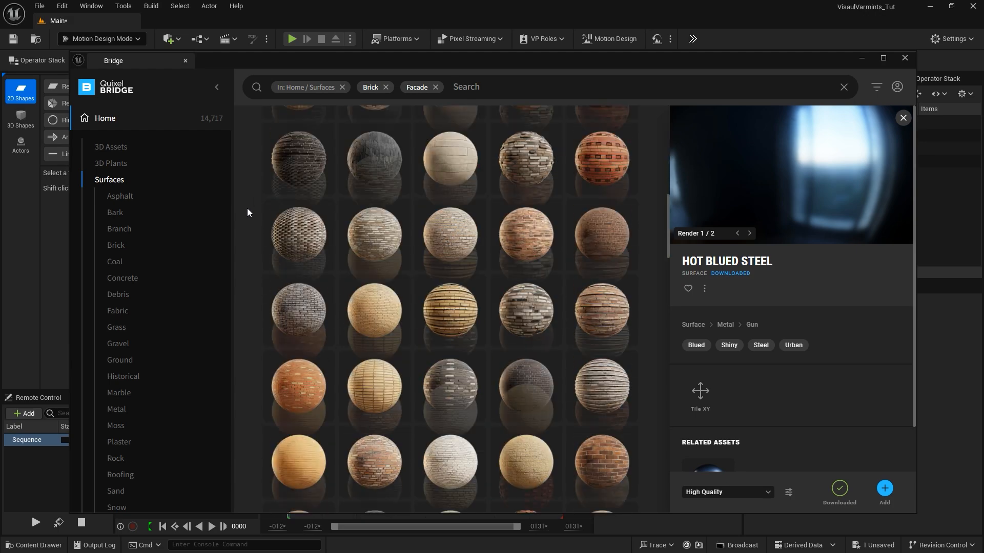
{"action": "scroll", "coordinate": [247, 208], "scroll_direction": "down", "scroll_amount": 10}
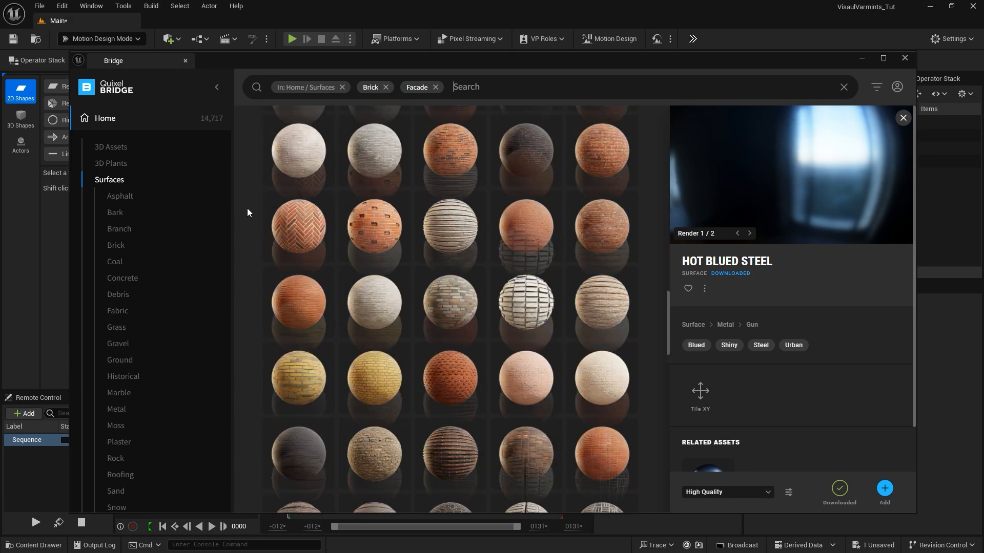
{"action": "scroll", "coordinate": [247, 208], "scroll_direction": "down", "scroll_amount": 8}
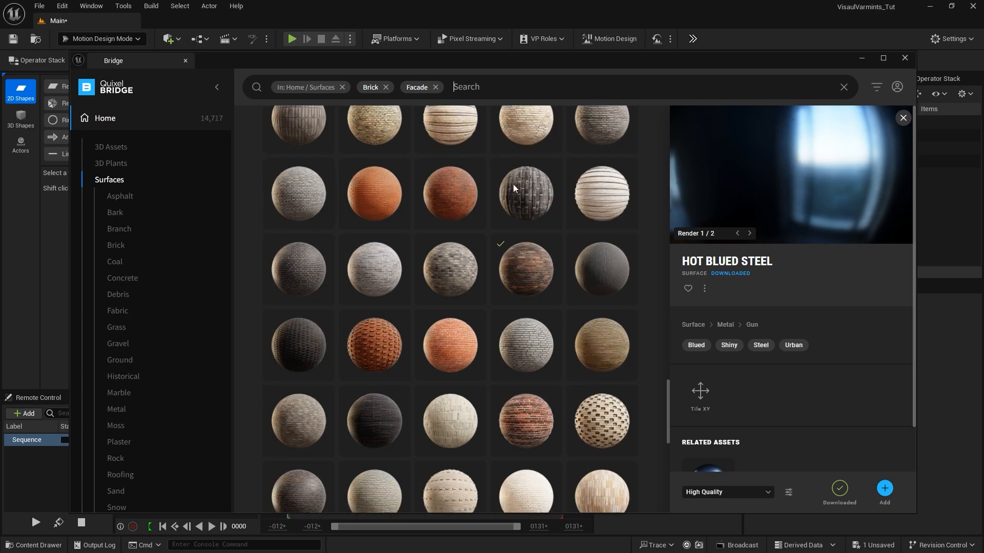
{"action": "left_click", "coordinate": [526, 262]}
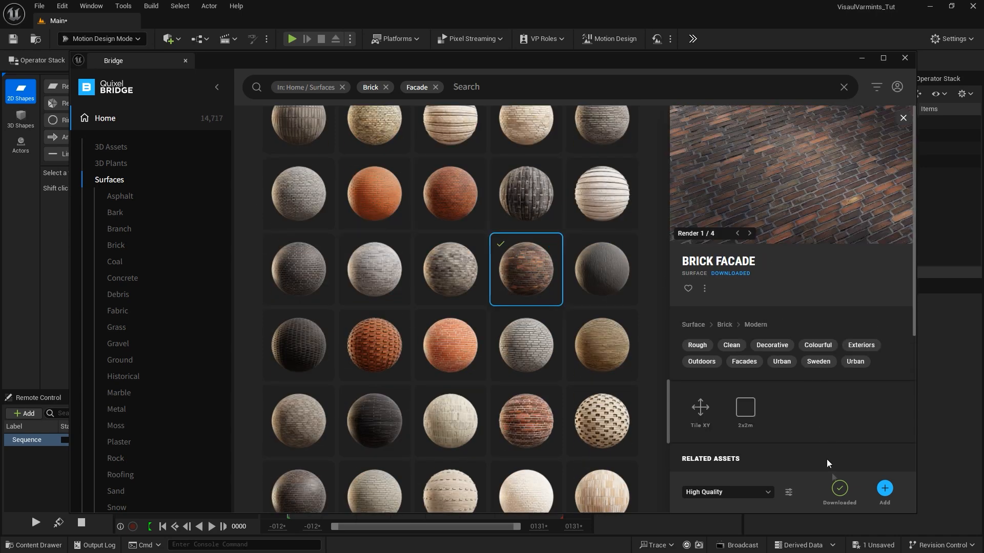
{"action": "left_click", "coordinate": [885, 489]}
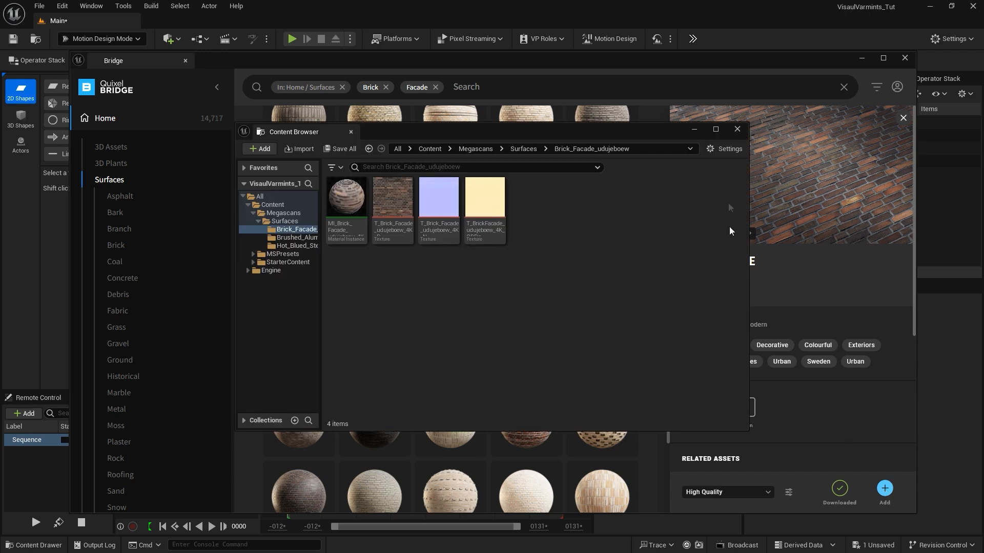
{"action": "left_click", "coordinate": [737, 130]}
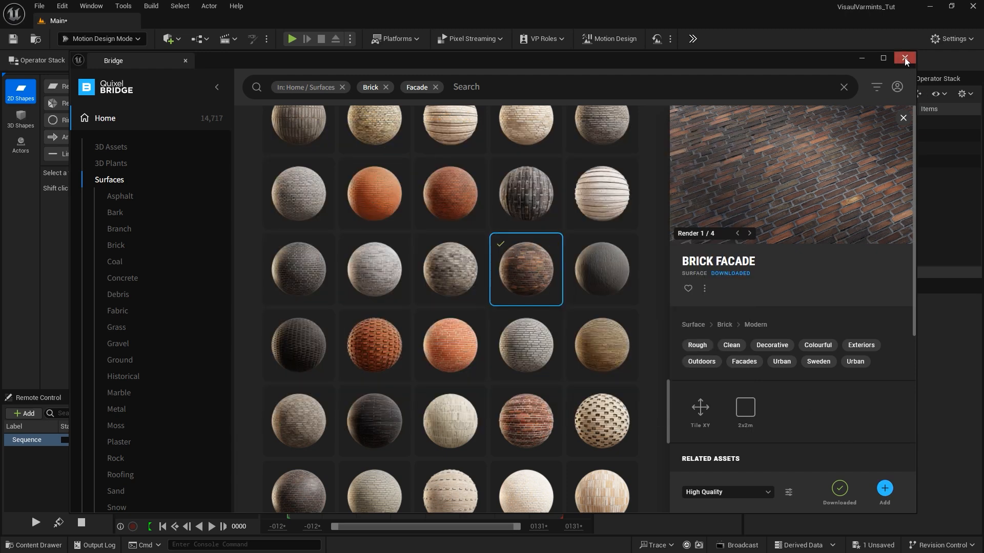
{"action": "left_click", "coordinate": [904, 57]}
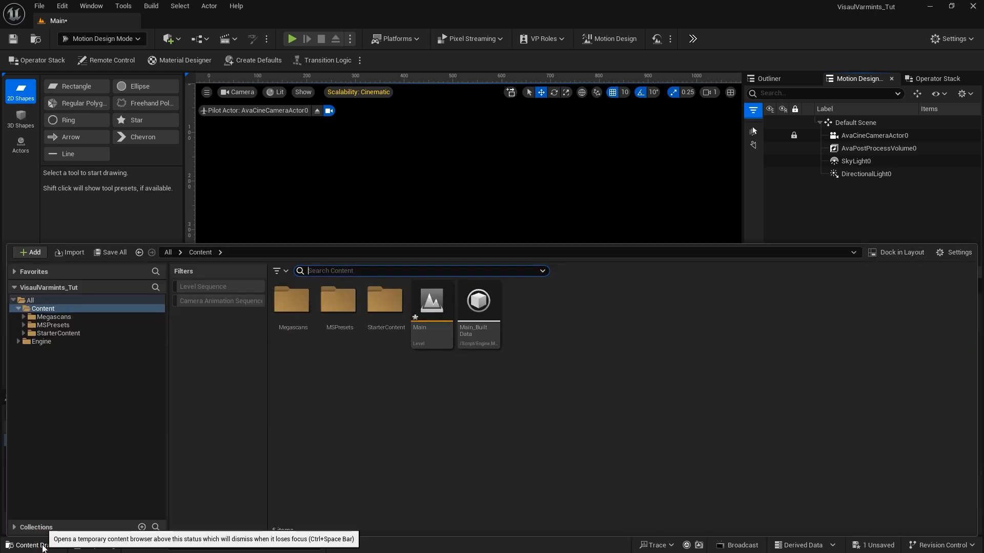
Examine the imported material folders in the project's Megascans Surfaces folder
{"action": "left_click", "coordinate": [34, 545]}
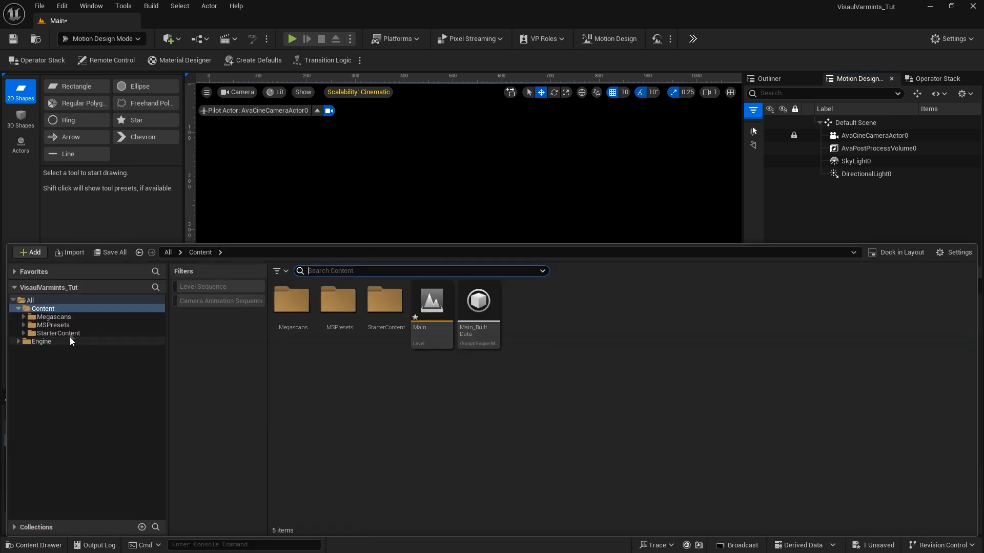
{"action": "left_click", "coordinate": [54, 318]}
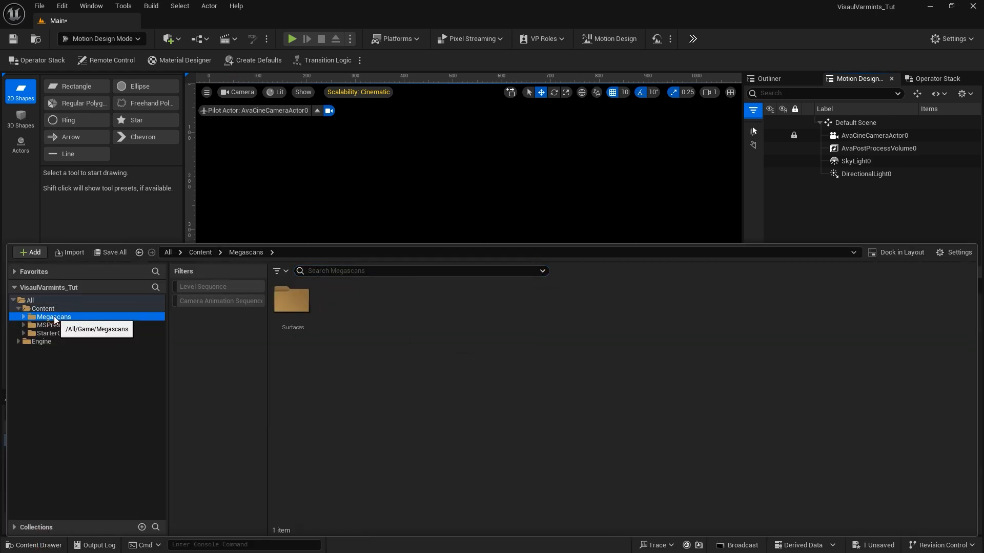
{"action": "double_click", "coordinate": [295, 299]}
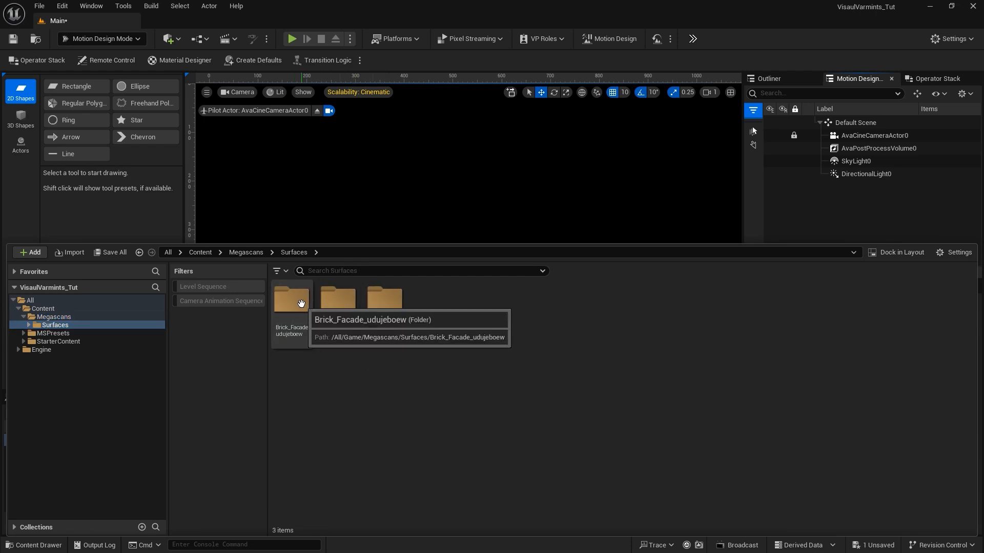
{"action": "left_click", "coordinate": [302, 304]}
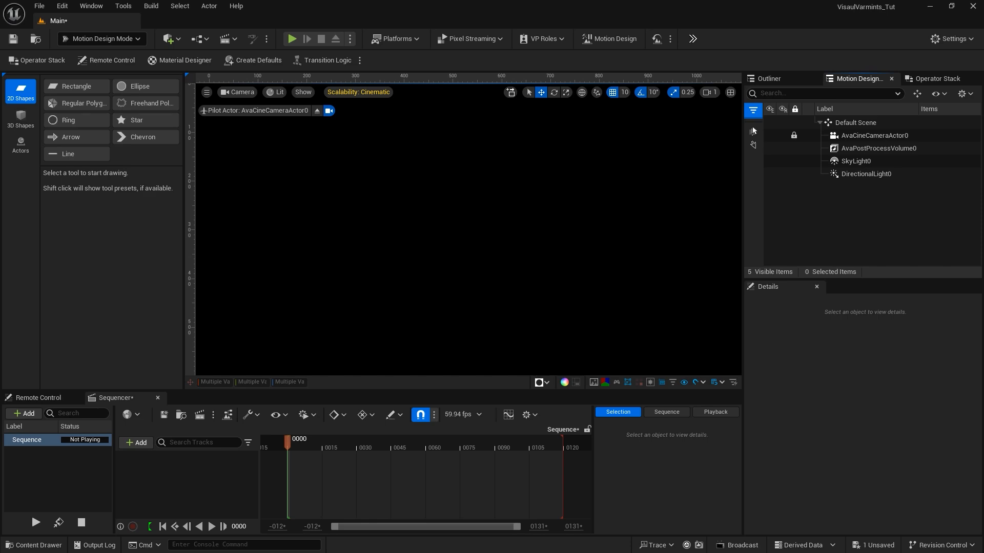
Switch to the web browser and download the Velocette font from its DaFont page
{"action": "key", "text": "alt+Tab"}
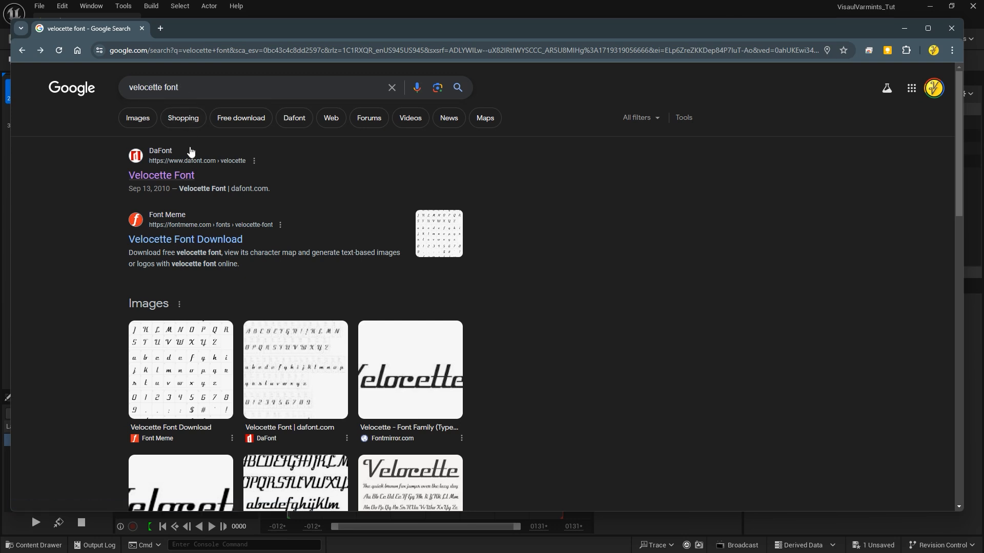
{"action": "left_click", "coordinate": [178, 176]}
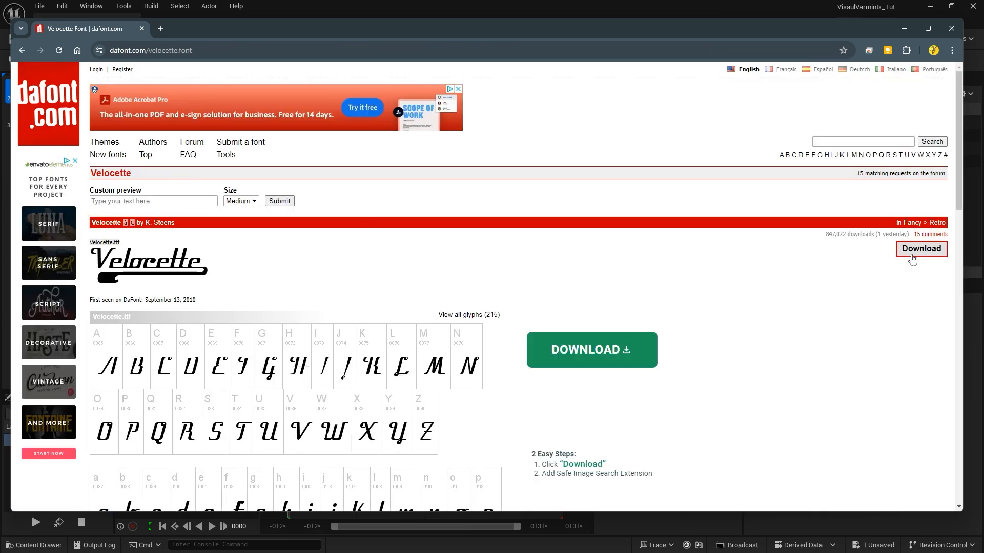
{"action": "left_click", "coordinate": [913, 252]}
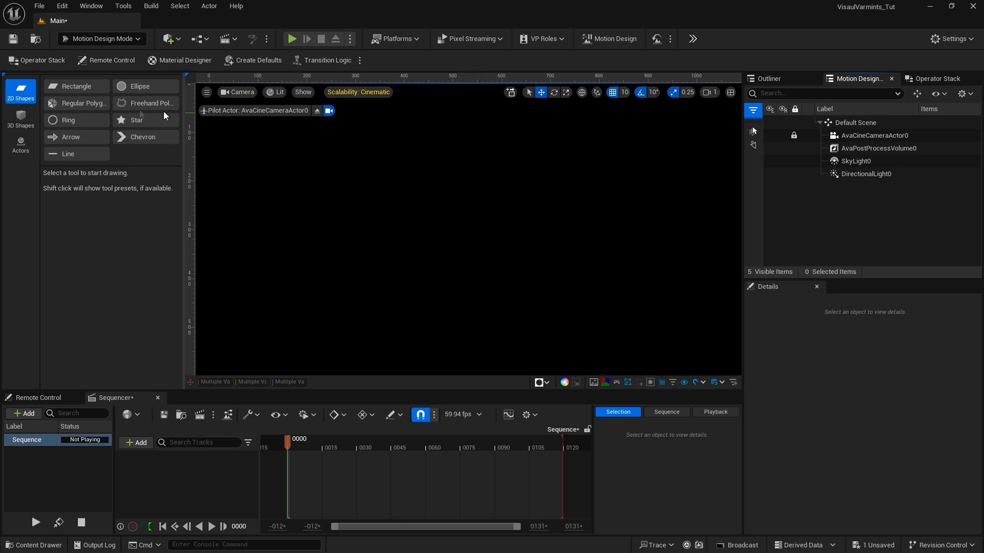
Add a Text Actor to the Motion Design scene and rename it V upper
{"action": "left_click", "coordinate": [19, 146]}
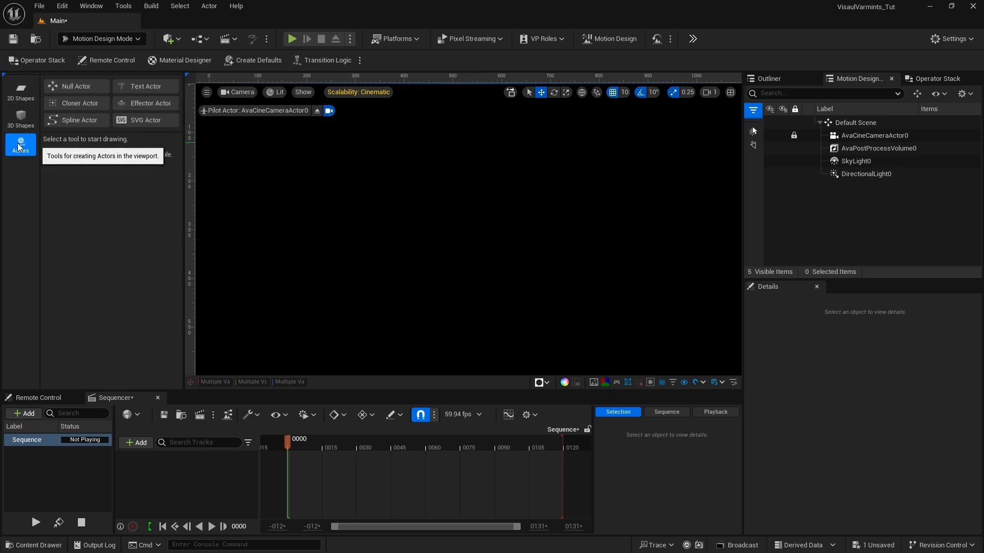
{"action": "left_click", "coordinate": [144, 88]}
{"action": "left_click", "coordinate": [143, 86]}
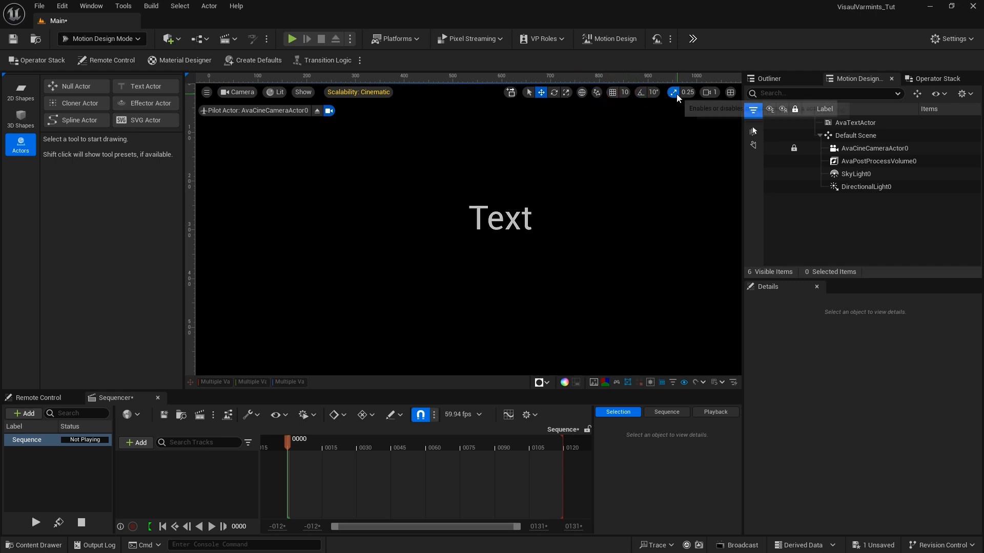
{"action": "left_click", "coordinate": [846, 123]}
{"action": "left_click", "coordinate": [847, 123]}
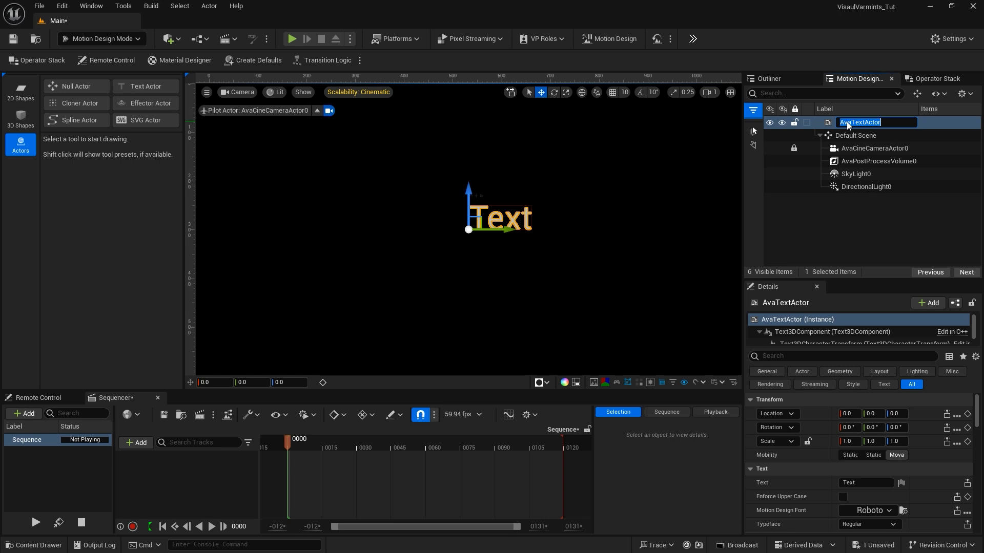
{"action": "type", "text": "V upper"}
{"action": "key", "text": "Return"}
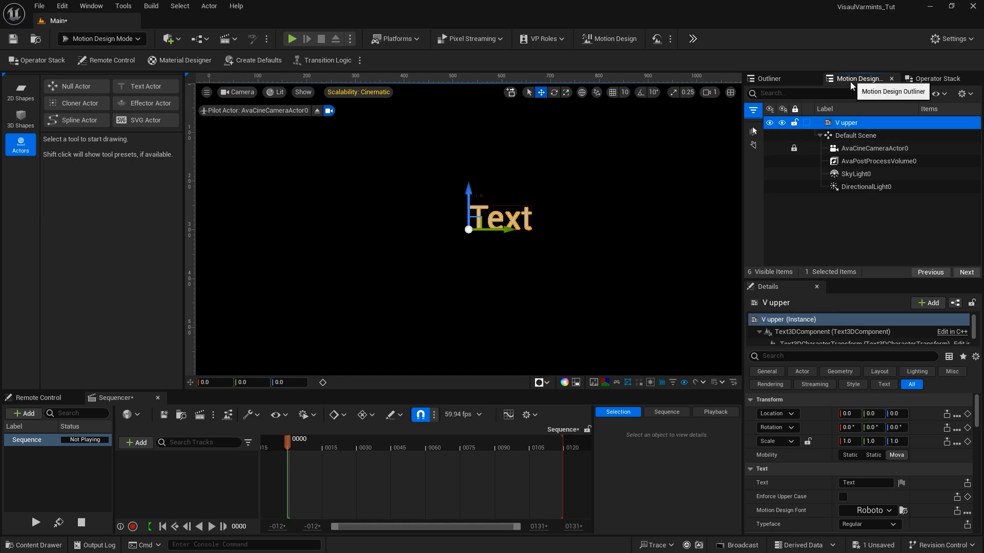
Enlarge the Details area and set the text of the V upper actor to V
{"action": "left_click_drag", "start_coordinate": [782, 280], "coordinate": [782, 207]}
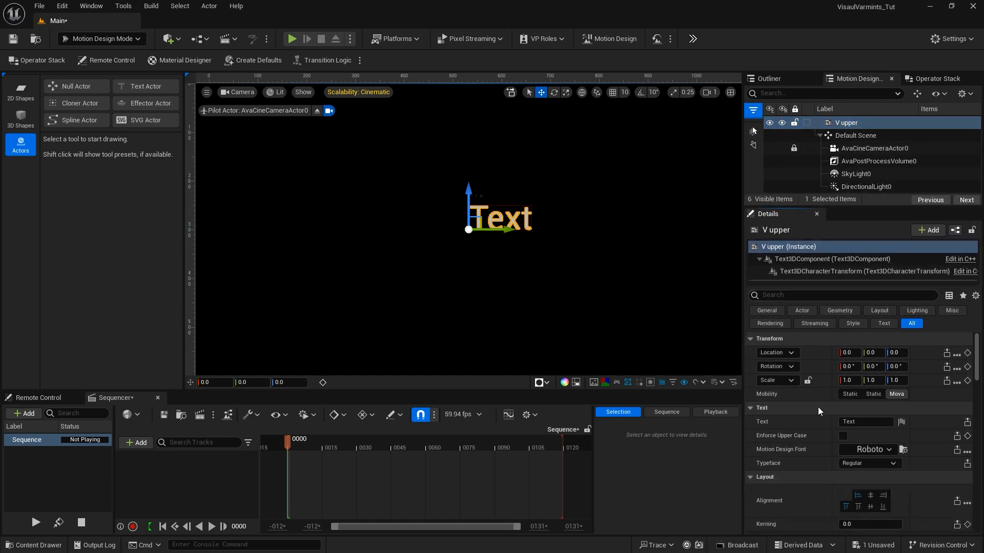
{"action": "left_click", "coordinate": [861, 422]}
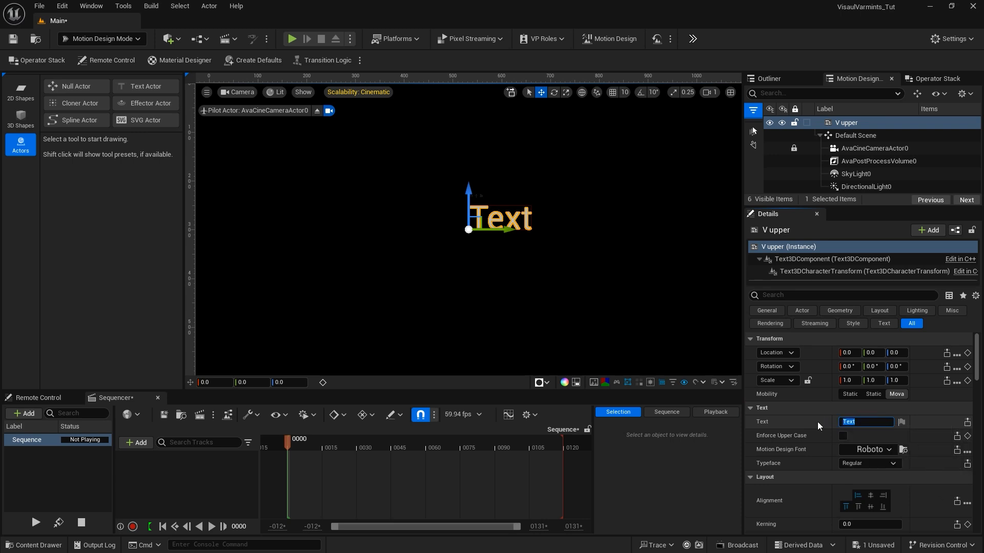
{"action": "type", "text": "V"}
{"action": "key", "text": "Return"}
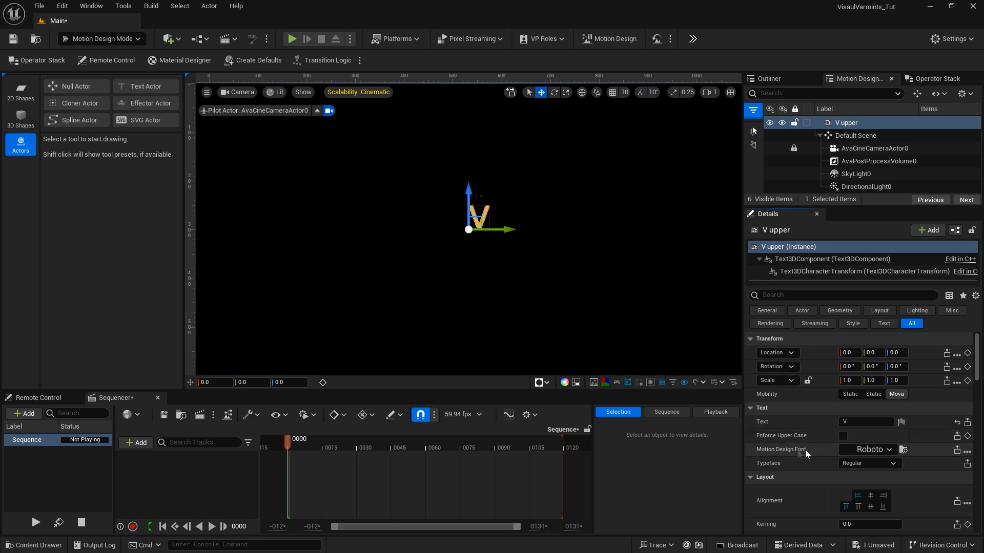
Set the Motion Design Font of the V upper actor to Velocette and import that system font into the project
{"action": "left_click", "coordinate": [887, 449]}
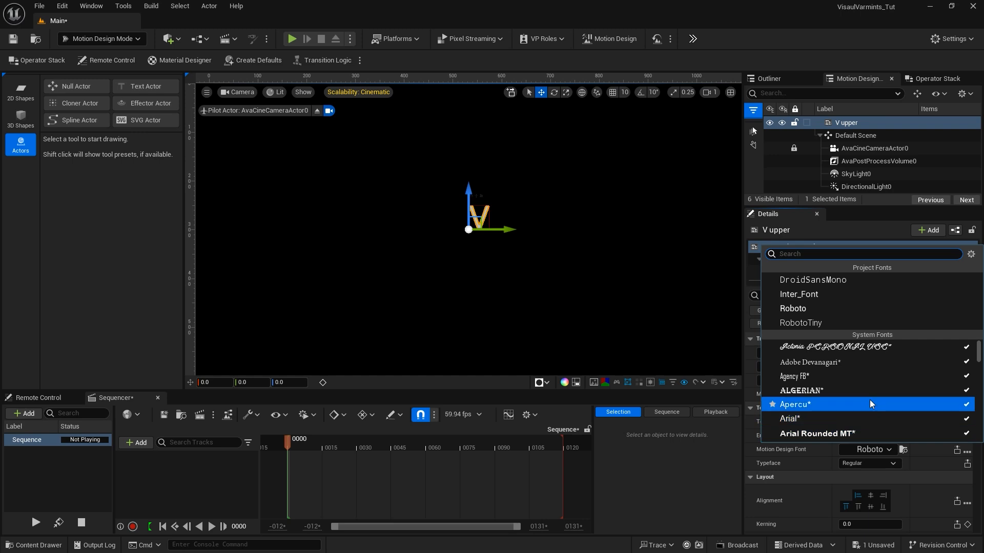
{"action": "type", "text": "vel"}
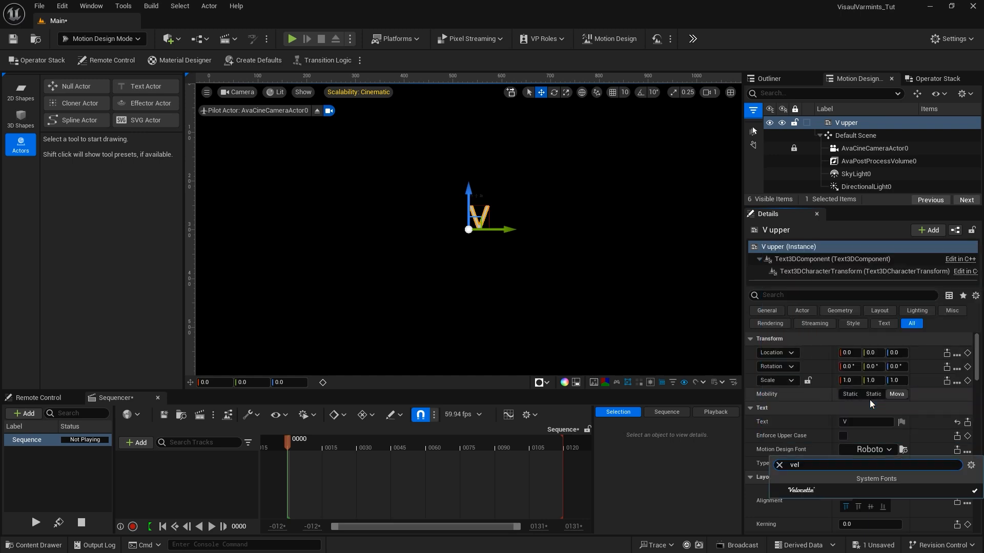
{"action": "left_click", "coordinate": [800, 489]}
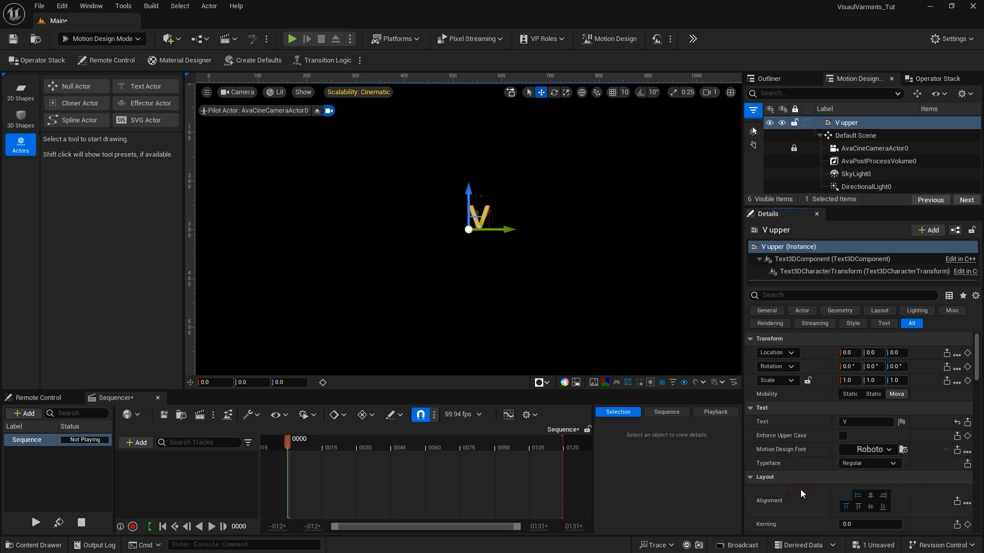
{"action": "left_click", "coordinate": [888, 449]}
{"action": "key", "text": "BackSpace"}
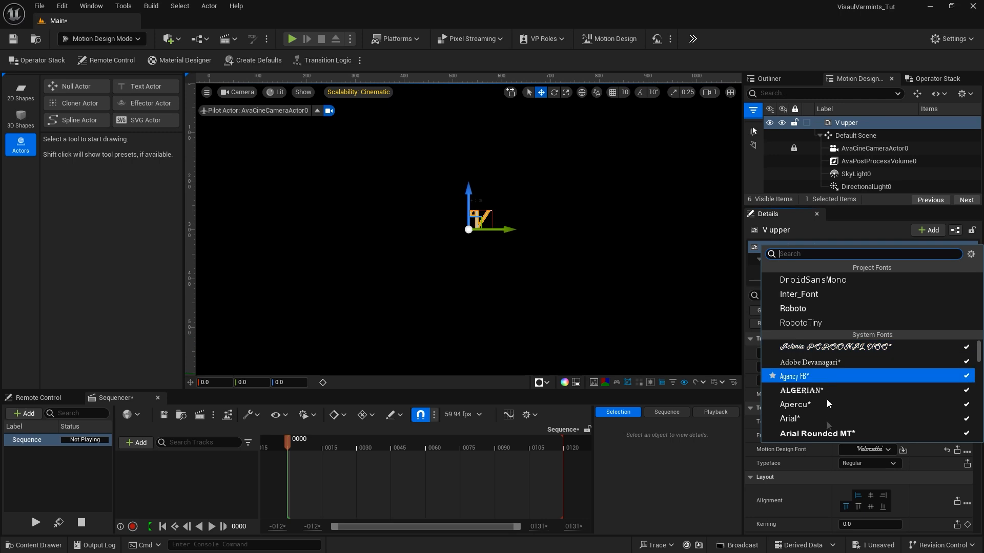
{"action": "left_click", "coordinate": [819, 469]}
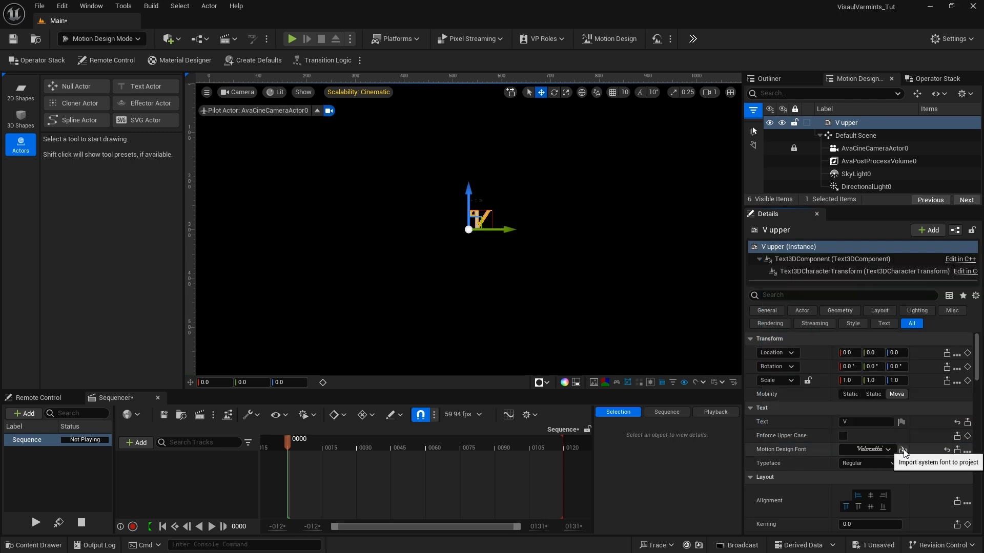
{"action": "left_click", "coordinate": [903, 450]}
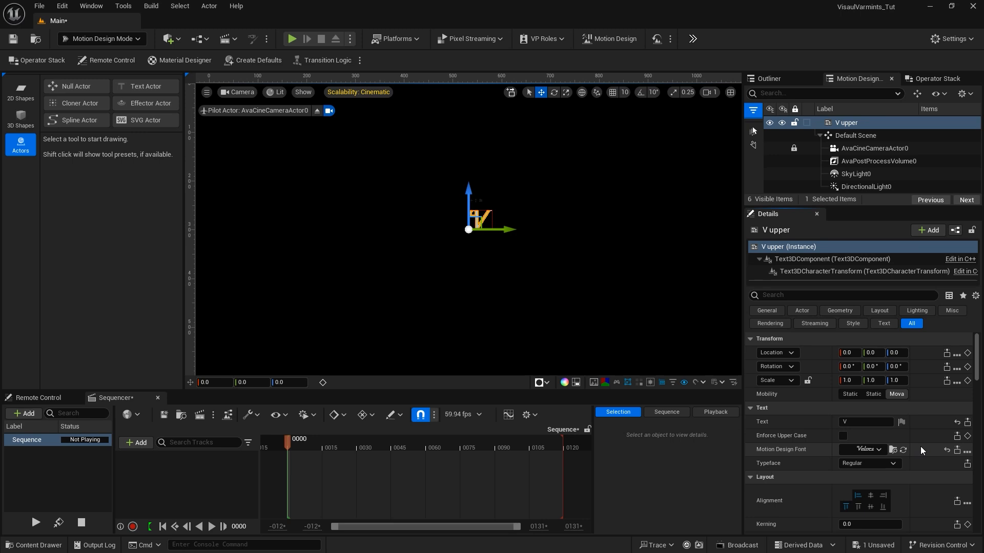
Center the alignment of the V upper text both horizontally and vertically
{"action": "scroll", "coordinate": [921, 447], "scroll_direction": "down", "scroll_amount": 3}
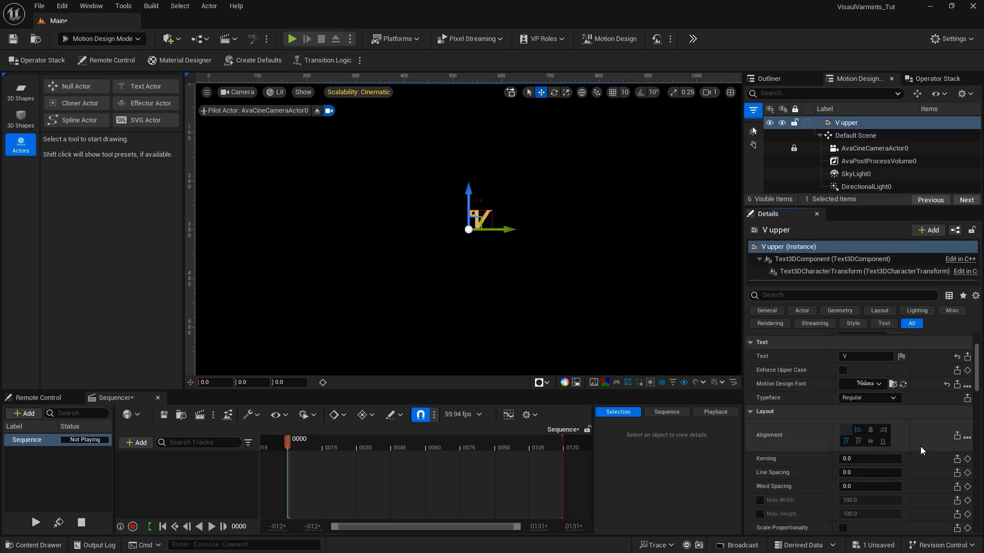
{"action": "scroll", "coordinate": [920, 446], "scroll_direction": "down", "scroll_amount": 1}
{"action": "left_click", "coordinate": [870, 414]}
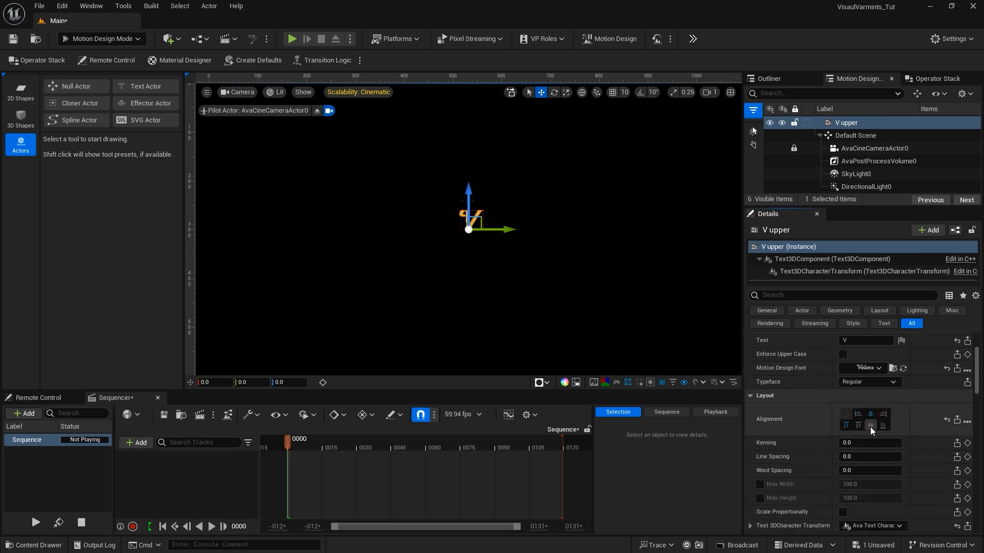
{"action": "left_click", "coordinate": [870, 426]}
Set the V upper text's geometry to an Extrude of 2.0 and a Bevel of 0.5
{"action": "scroll", "coordinate": [814, 394], "scroll_direction": "down", "scroll_amount": 2}
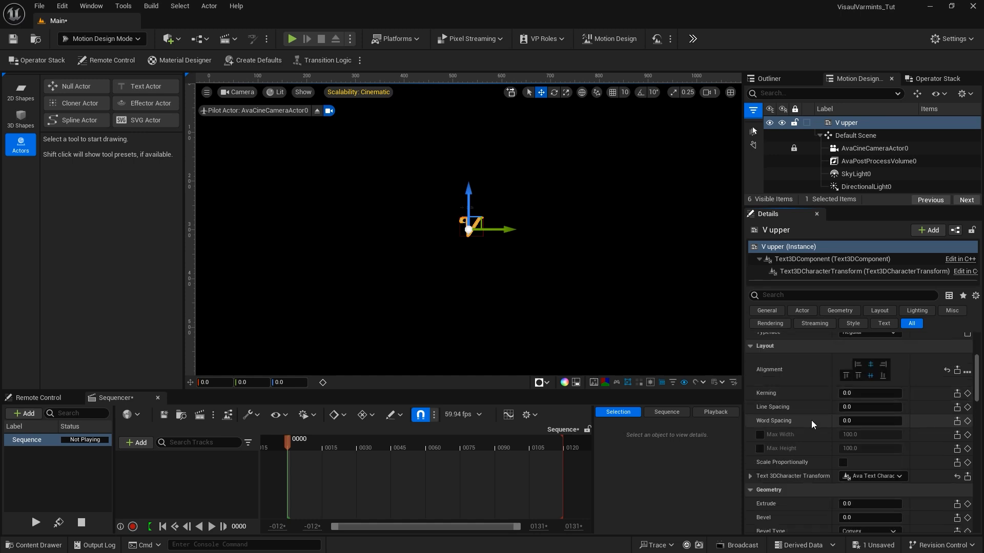
{"action": "scroll", "coordinate": [810, 420], "scroll_direction": "down", "scroll_amount": 2}
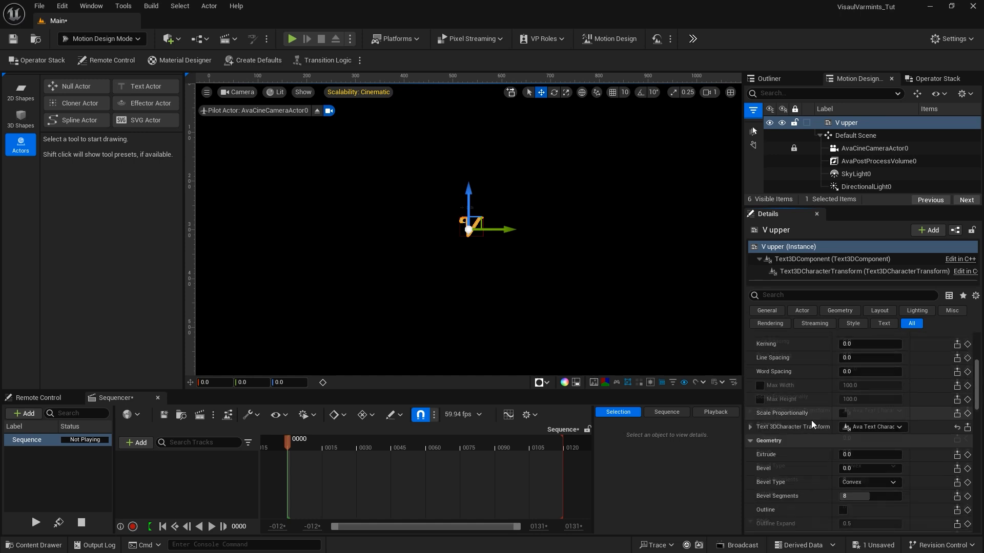
{"action": "scroll", "coordinate": [811, 420], "scroll_direction": "down", "scroll_amount": 3}
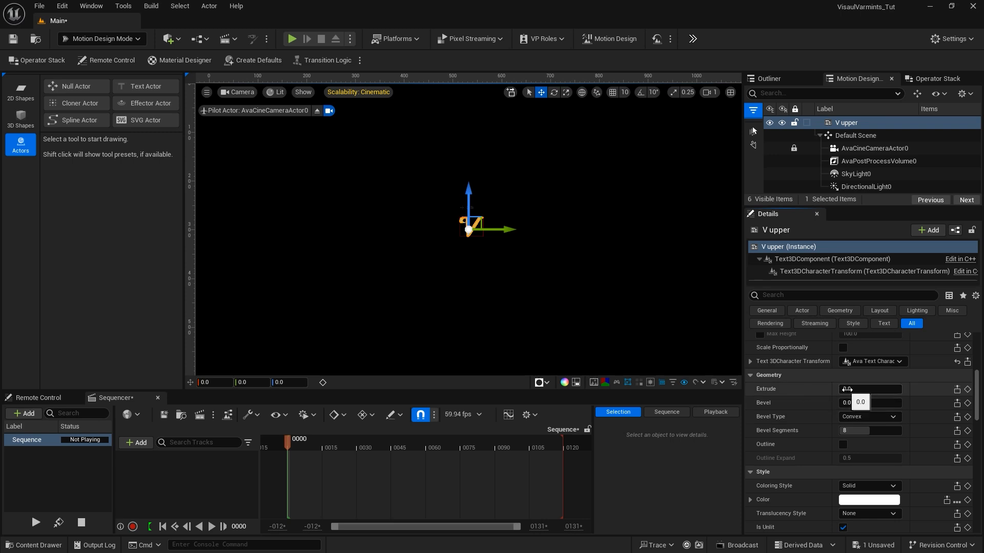
{"action": "left_click_drag", "start_coordinate": [848, 389], "coordinate": [811, 368]}
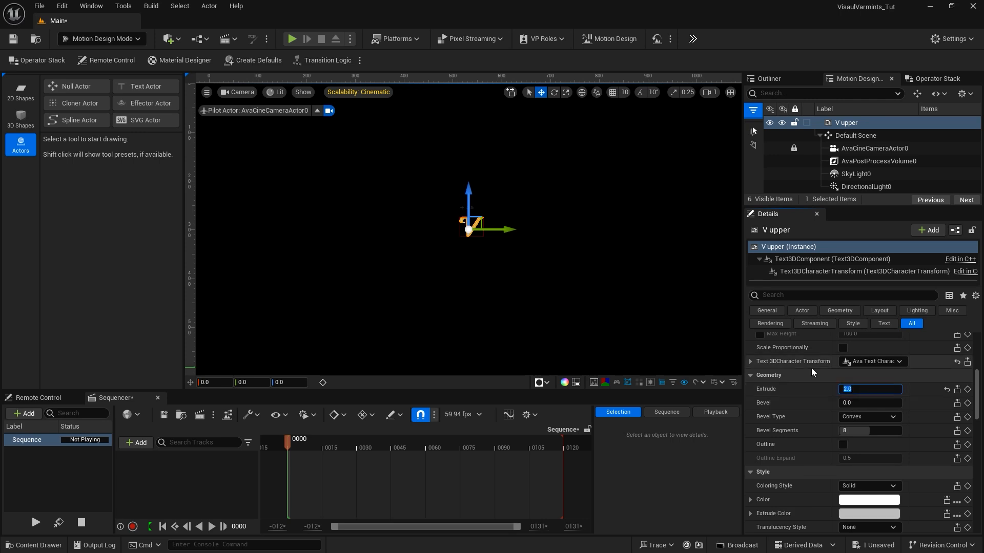
{"action": "left_click", "coordinate": [849, 402]}
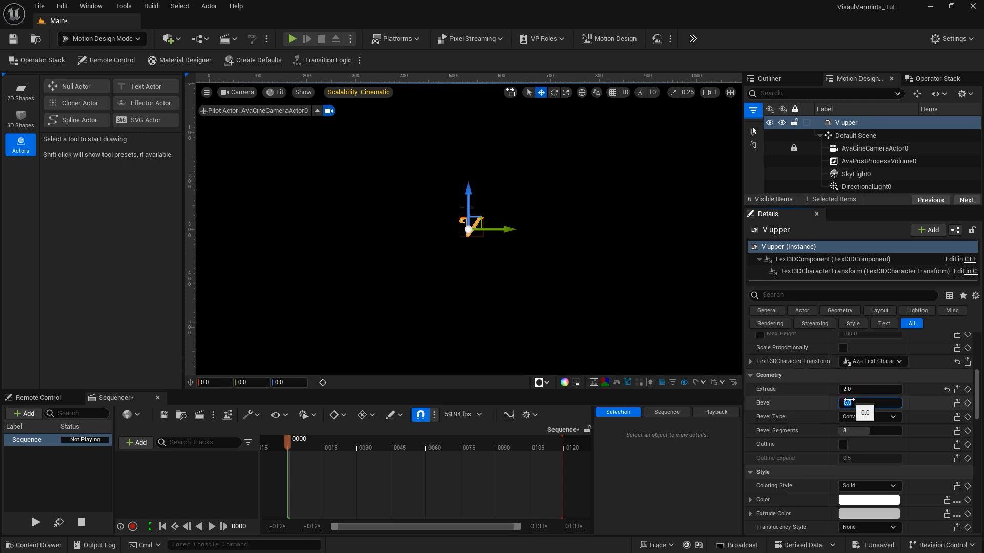
{"action": "type", "text": "0.5"}
{"action": "key", "text": "Return"}
Lock the scale proportions of V upper, scale it uniformly to 4, and key its transform at frame 0
{"action": "scroll", "coordinate": [853, 460], "scroll_direction": "up", "scroll_amount": 8}
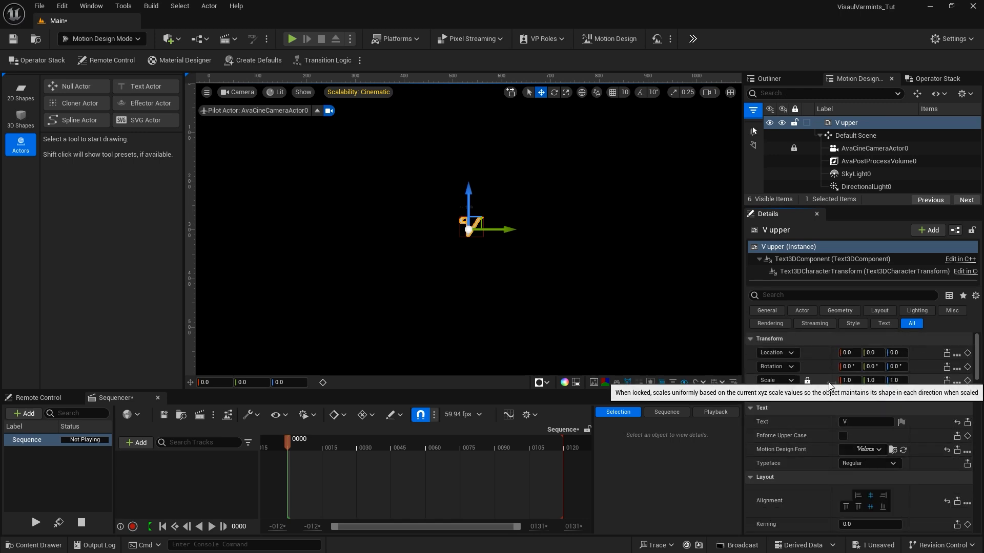
{"action": "left_click", "coordinate": [808, 382]}
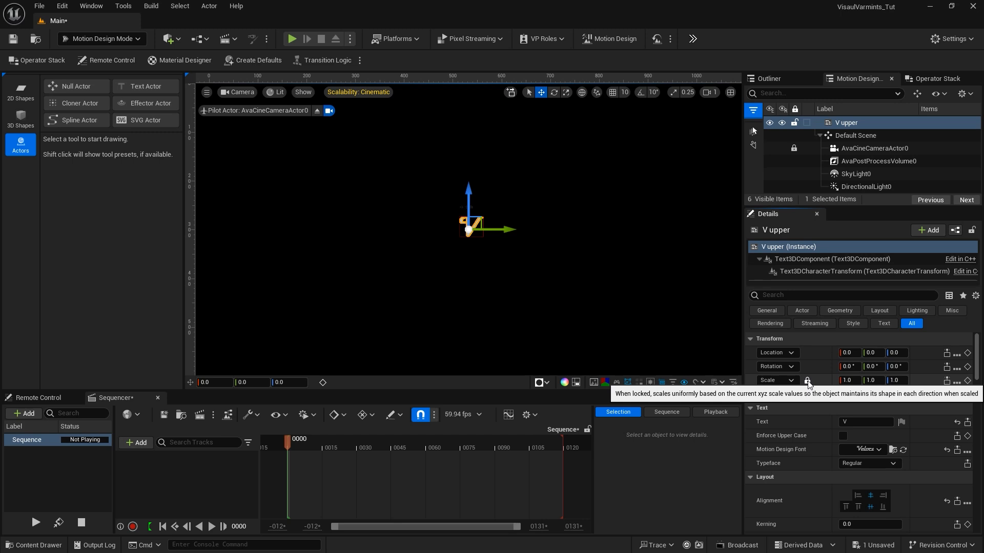
{"action": "left_click", "coordinate": [847, 381]}
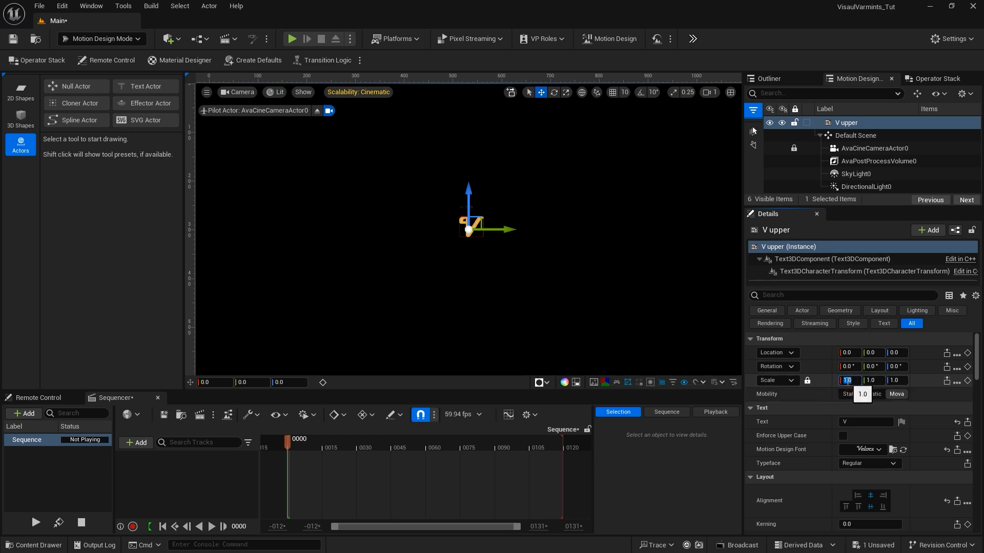
{"action": "type", "text": "4"}
{"action": "key", "text": "Return"}
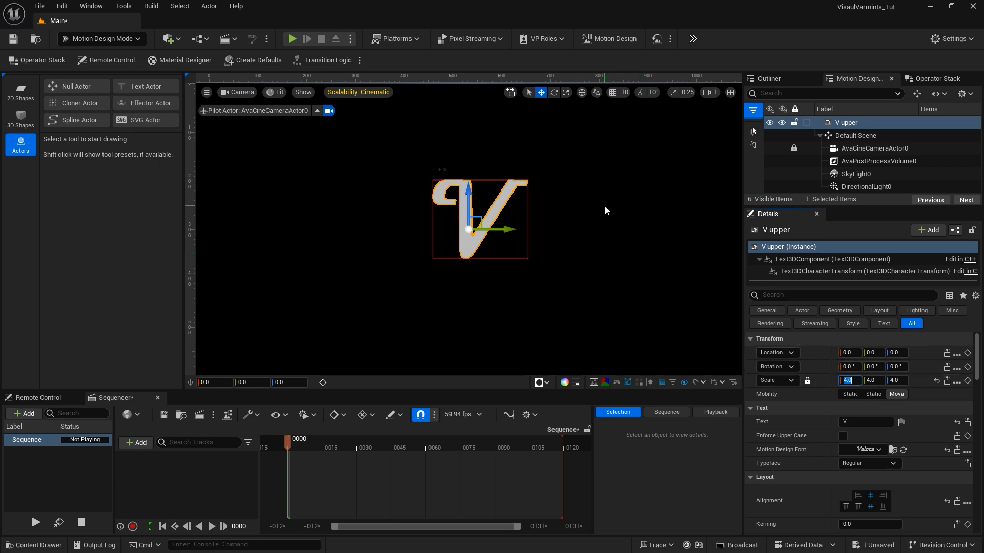
{"action": "key", "text": "s"}
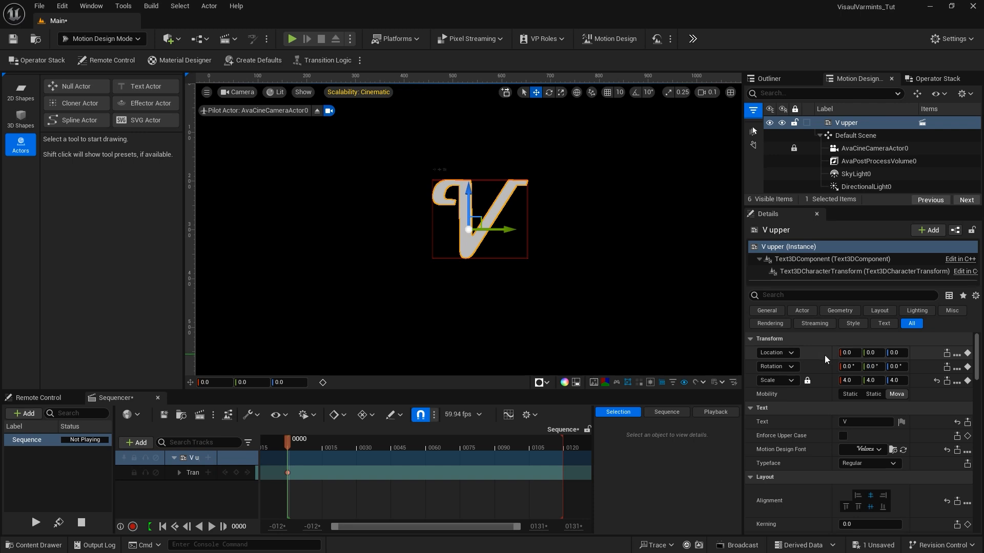
Set the location of the V upper actor to -135 in Y and 41 in Z
{"action": "left_click", "coordinate": [870, 353]}
{"action": "type", "text": "-135"}
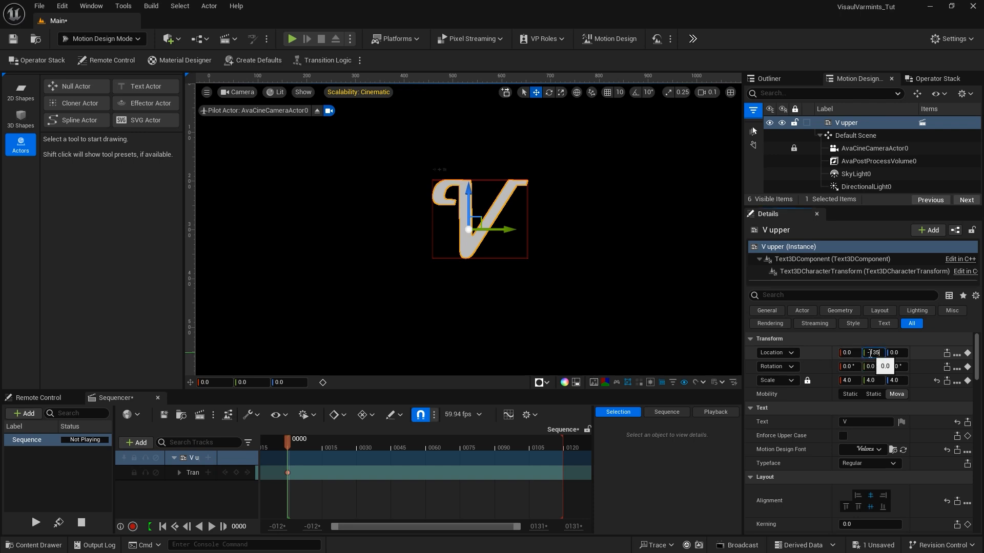
{"action": "key", "text": "Tab"}
{"action": "type", "text": "4"}
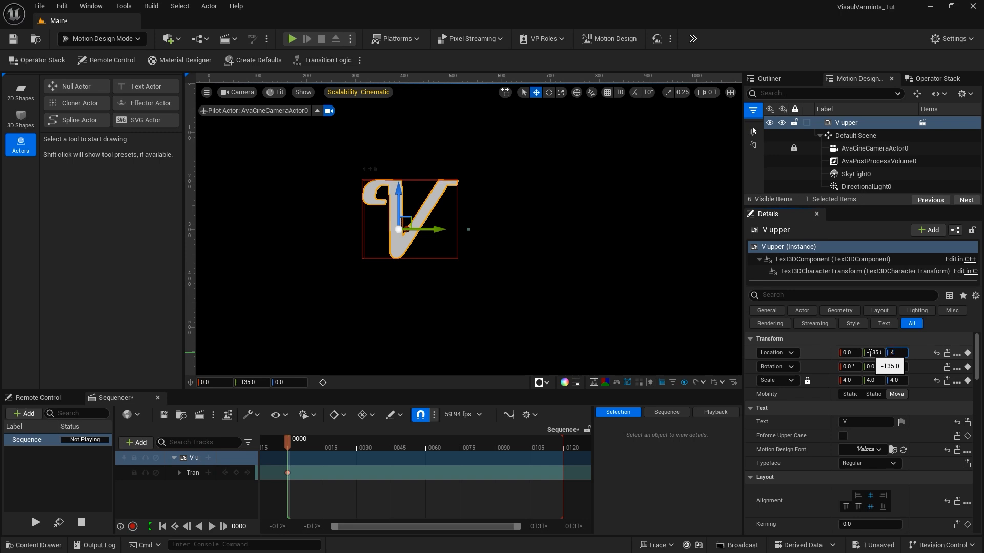
{"action": "type", "text": "1"}
{"action": "key", "text": "Return"}
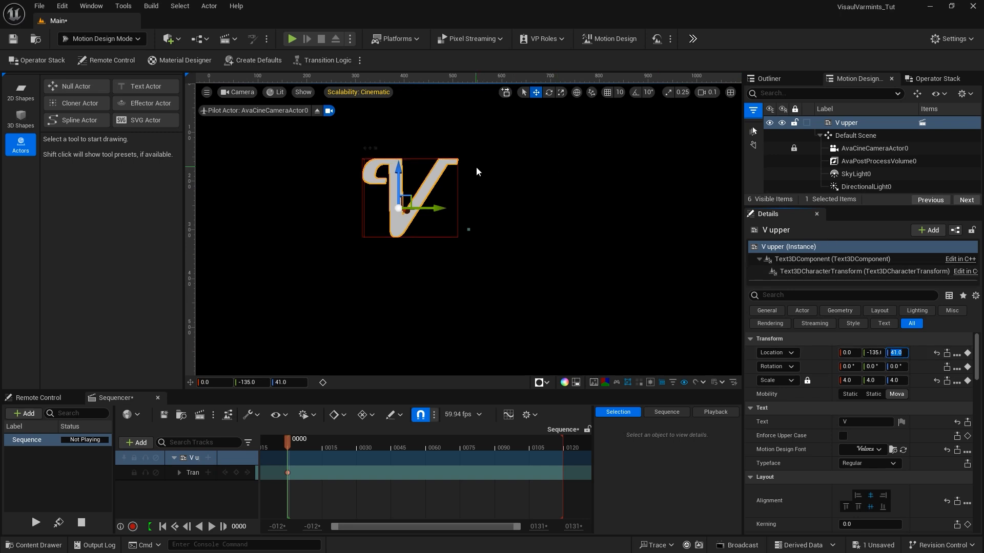
{"action": "left_click", "coordinate": [816, 352]}
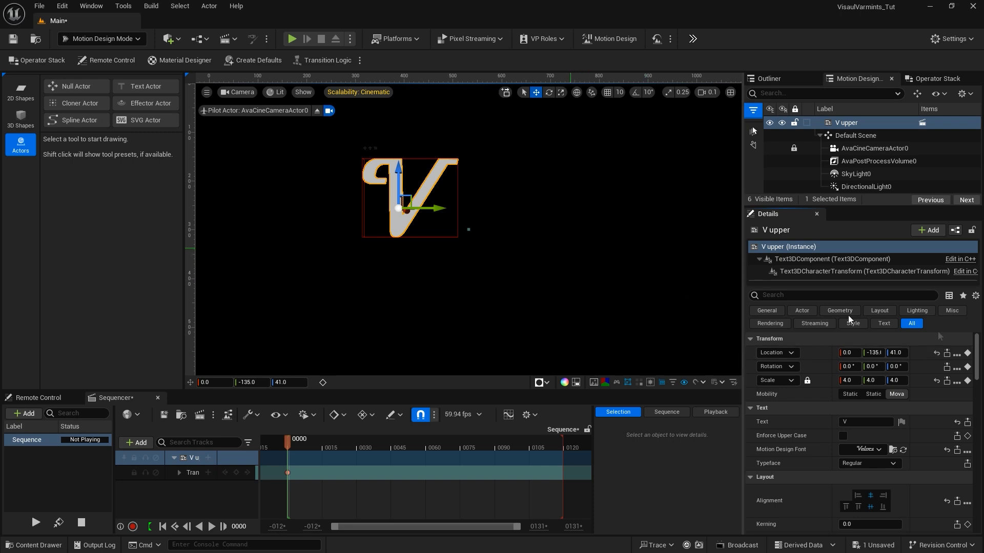
Assign the Quixel material MI_Brushed_Aluminum_shkaaafc_4K as the Front Material of the V upper text
{"action": "scroll", "coordinate": [814, 369], "scroll_direction": "down", "scroll_amount": 10}
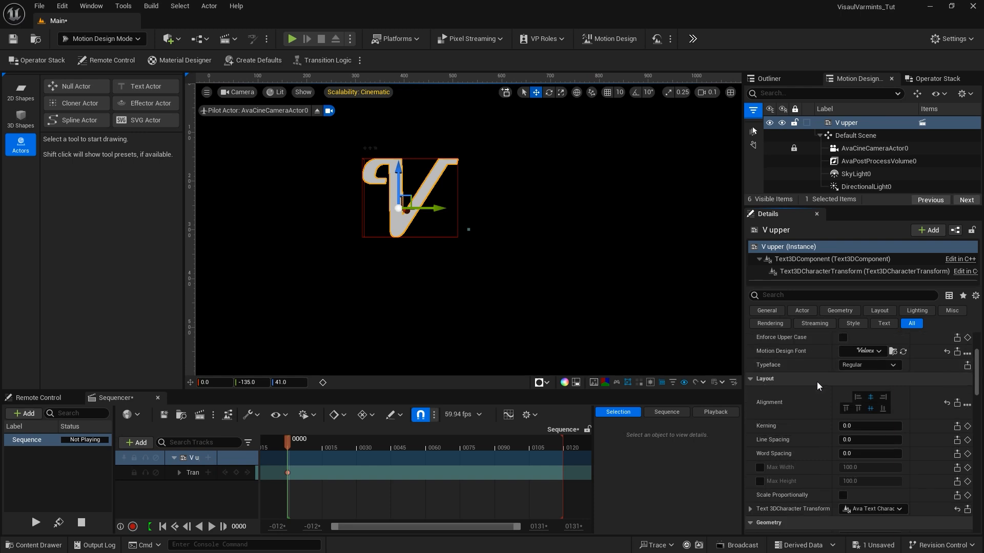
{"action": "scroll", "coordinate": [817, 385], "scroll_direction": "down", "scroll_amount": 4}
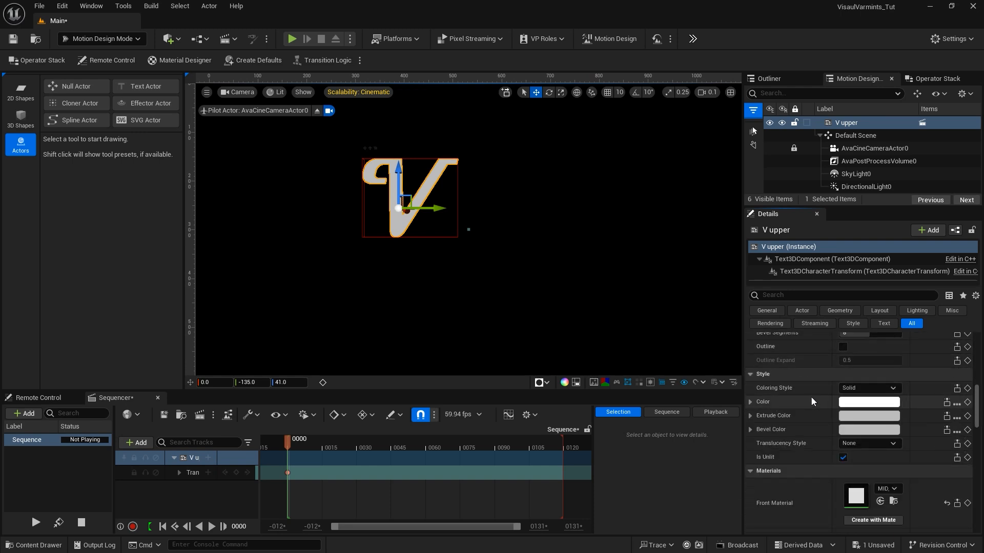
{"action": "scroll", "coordinate": [789, 412], "scroll_direction": "down", "scroll_amount": 4}
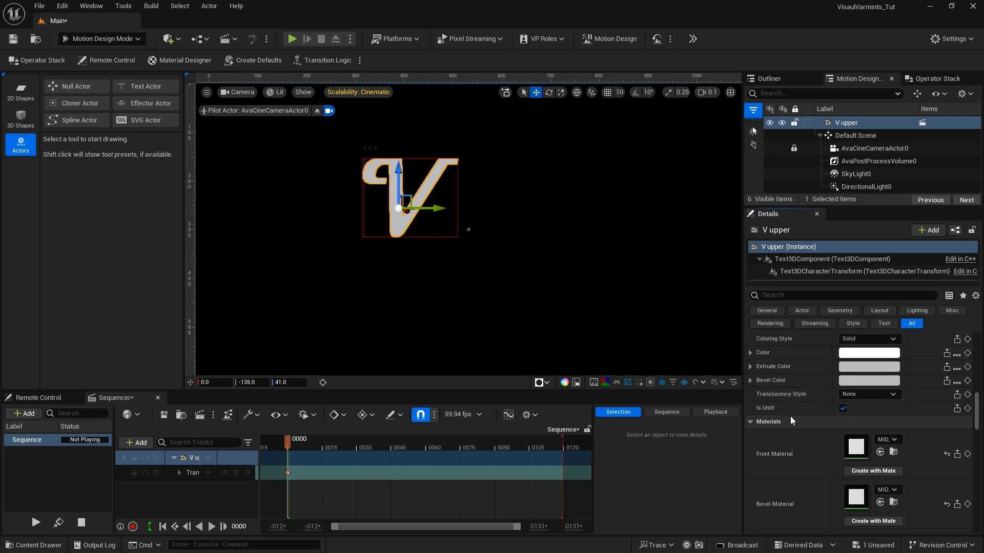
{"action": "scroll", "coordinate": [801, 411], "scroll_direction": "down", "scroll_amount": 2}
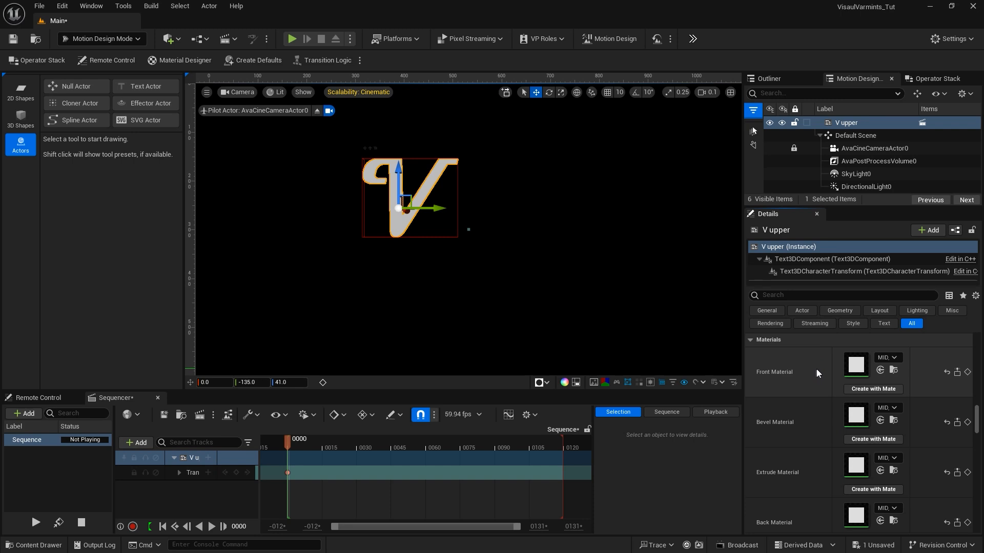
{"action": "left_click", "coordinate": [893, 359]}
{"action": "type", "text": "b"}
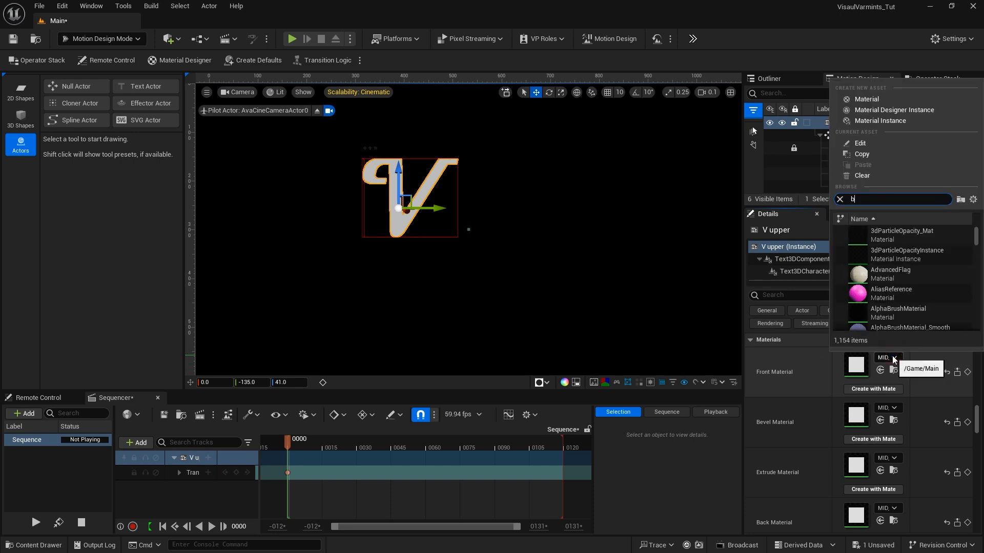
{"action": "type", "text": "rushed alu"}
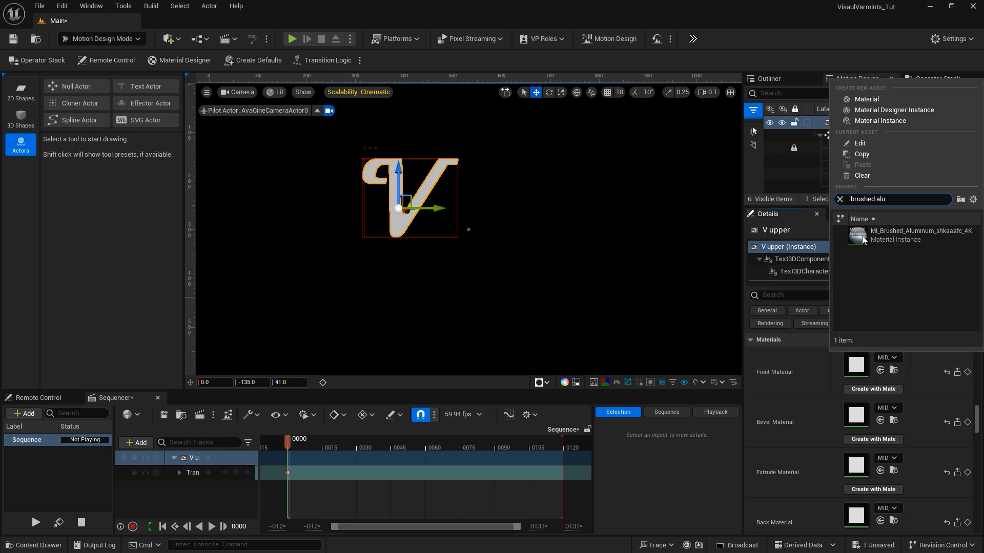
{"action": "left_click", "coordinate": [863, 237]}
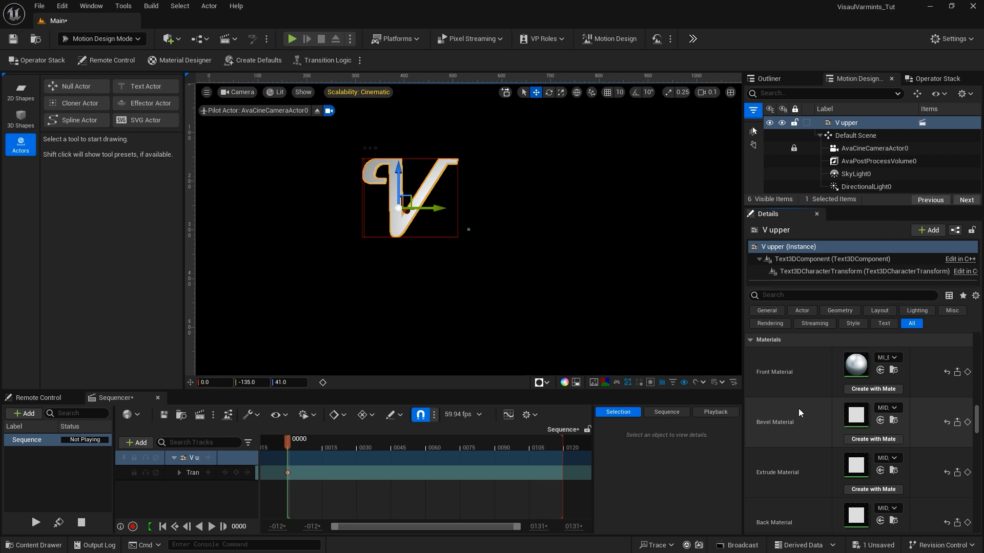
Assign MI_Hot_Blued_Steel_shkxcgfc_4K as both the Bevel Material and the Extrude Material of the V upper text
{"action": "left_click", "coordinate": [888, 410]}
{"action": "type", "text": "blued"}
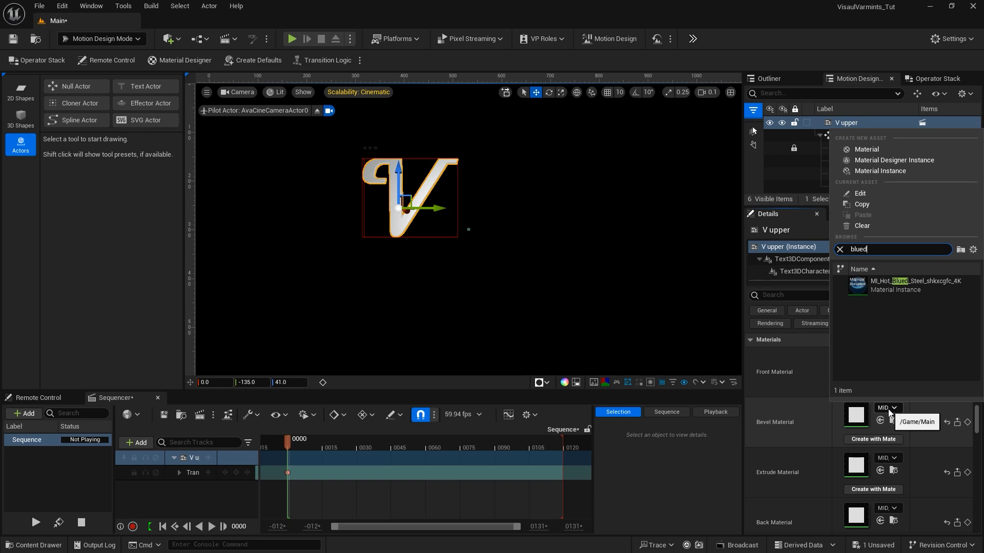
{"action": "left_click", "coordinate": [861, 288]}
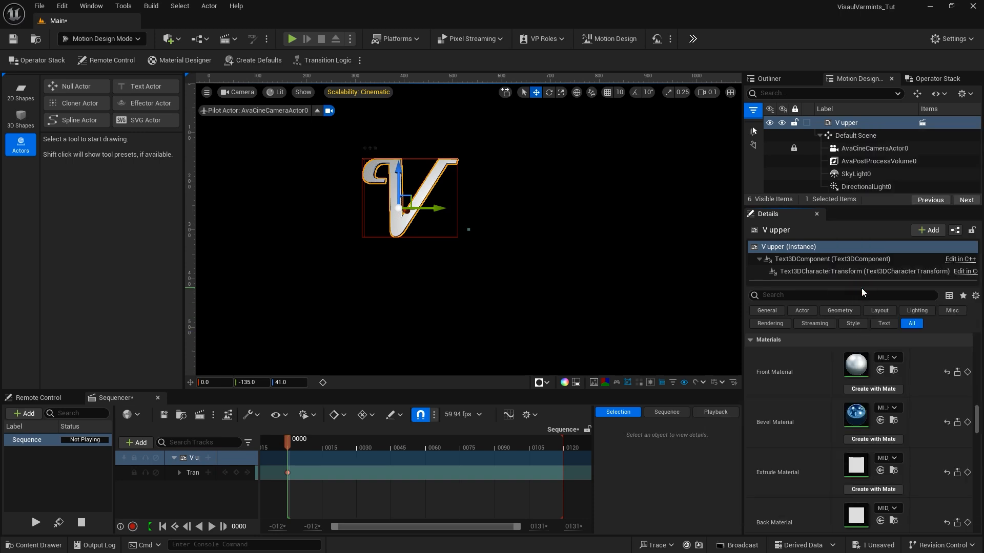
{"action": "left_click", "coordinate": [889, 459]}
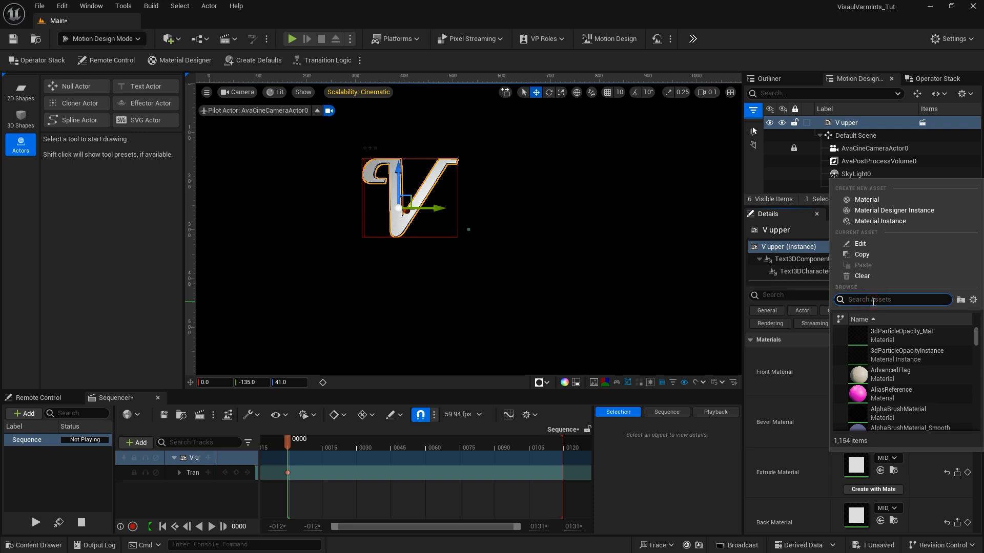
{"action": "type", "text": "blued"}
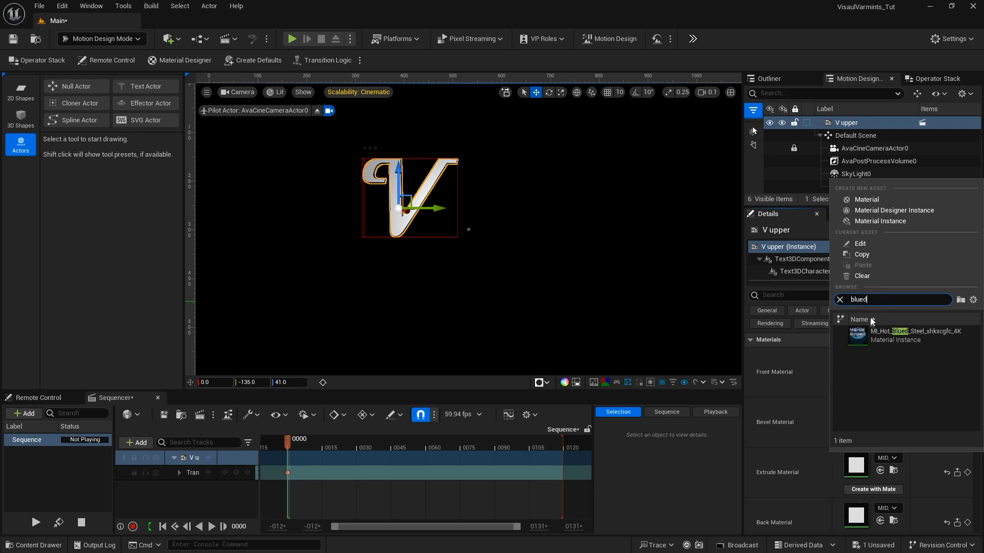
{"action": "left_click", "coordinate": [860, 335]}
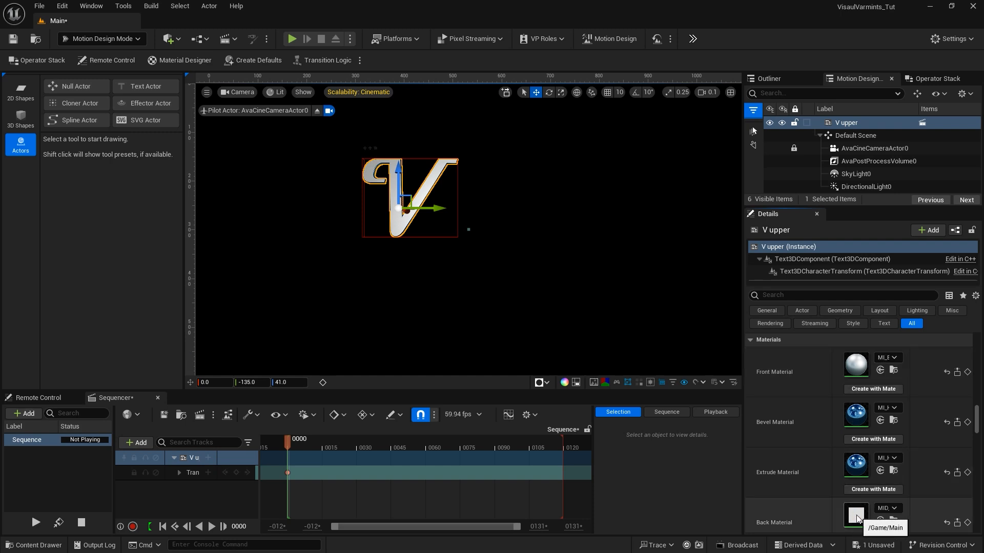
Set the Back Material of the V upper text to MI_Brushed_Aluminum_shkaaafc_4K
{"action": "left_click", "coordinate": [891, 508]}
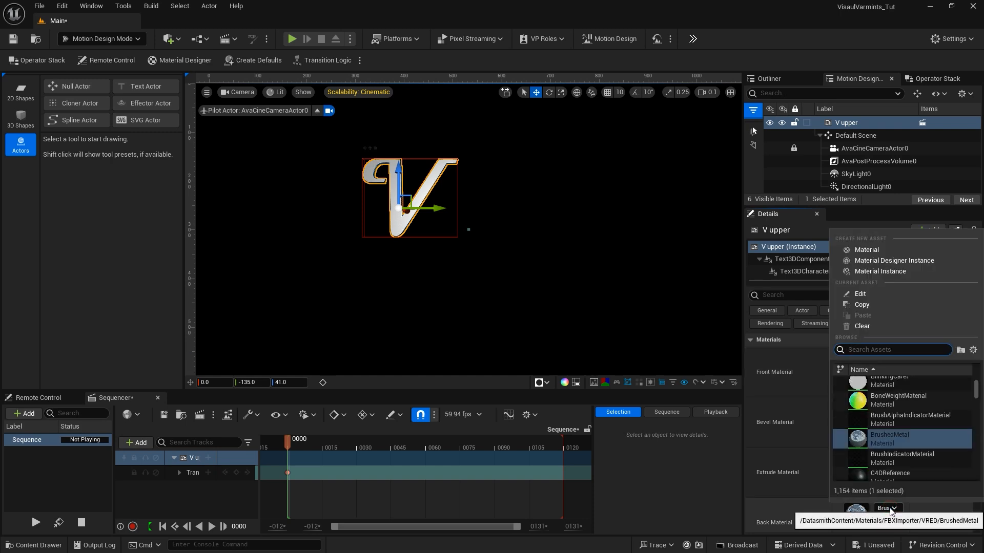
{"action": "type", "text": "br"}
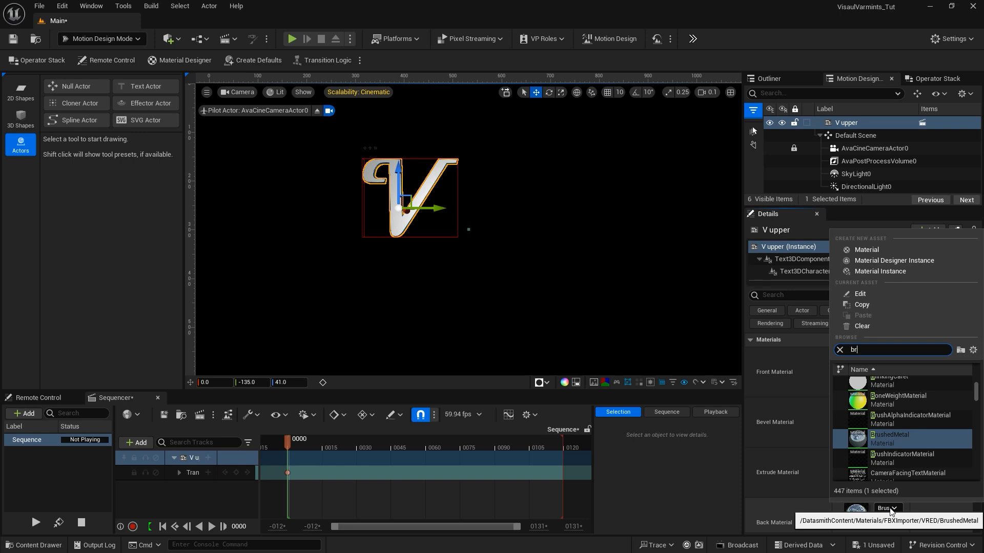
{"action": "type", "text": "ushed"}
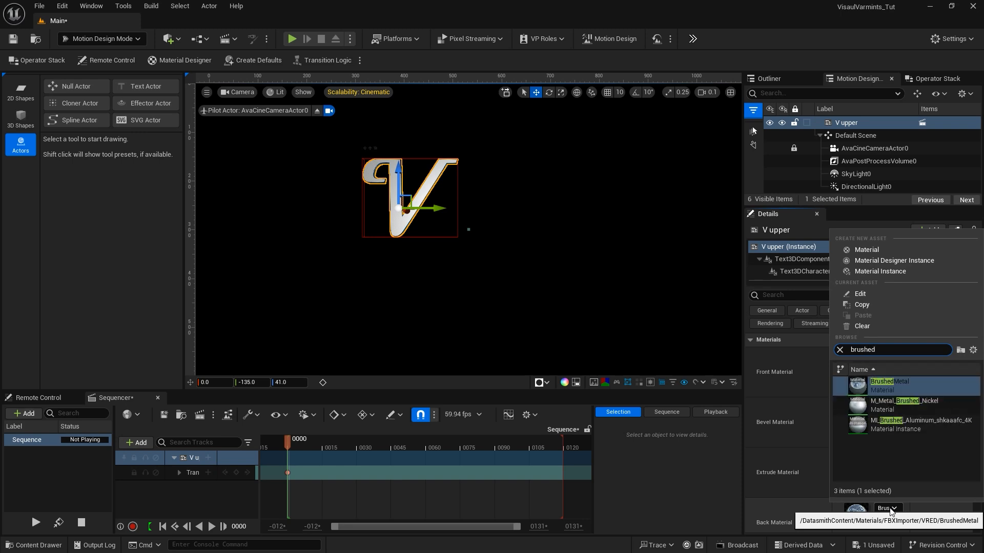
{"action": "left_click", "coordinate": [863, 423]}
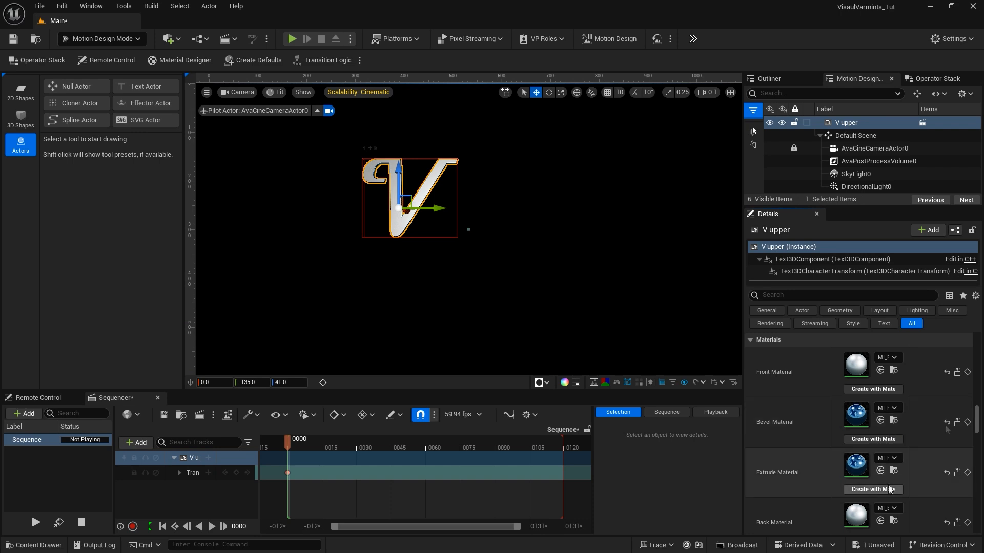
Key the Front, Bevel, Extrude and Back materials of V upper at frame 0 of the sequence
{"action": "left_click", "coordinate": [967, 372]}
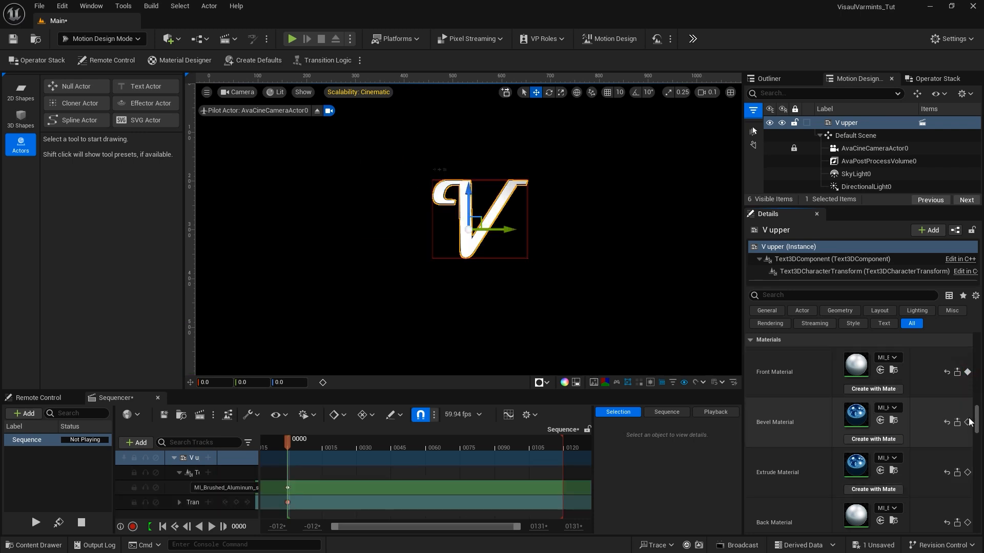
{"action": "left_click", "coordinate": [967, 422]}
{"action": "left_click", "coordinate": [968, 472]}
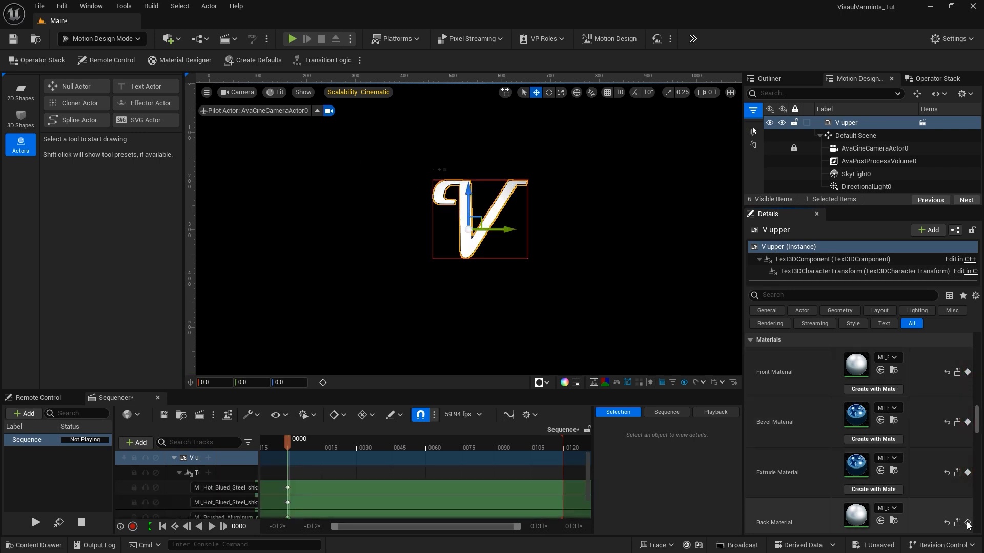
{"action": "left_click", "coordinate": [967, 523]}
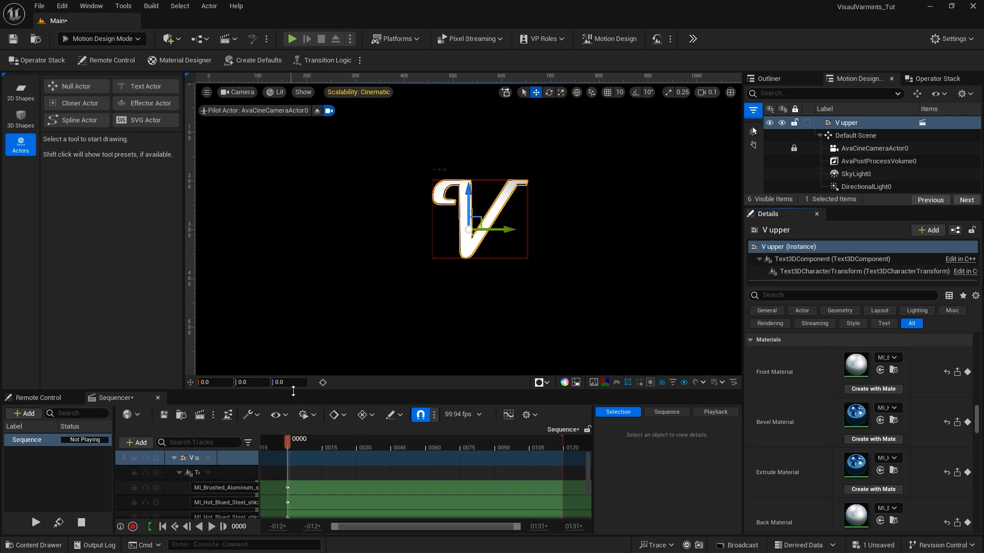
Delete the location, rotation and scale keys at frame 0 from V upper's Transform track in the sequence
{"action": "left_click_drag", "start_coordinate": [293, 390], "coordinate": [293, 266]}
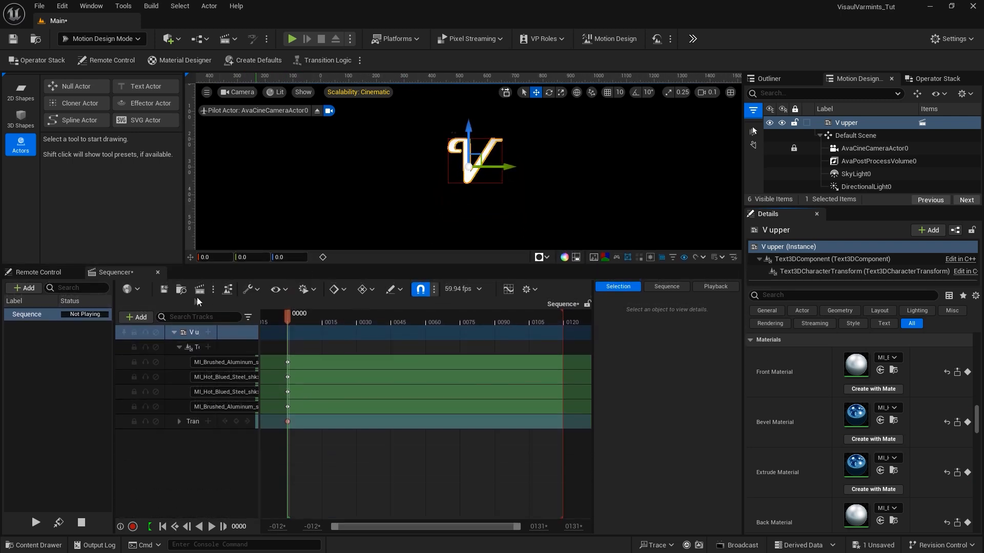
{"action": "left_click", "coordinate": [177, 348]}
{"action": "left_click", "coordinate": [171, 333]}
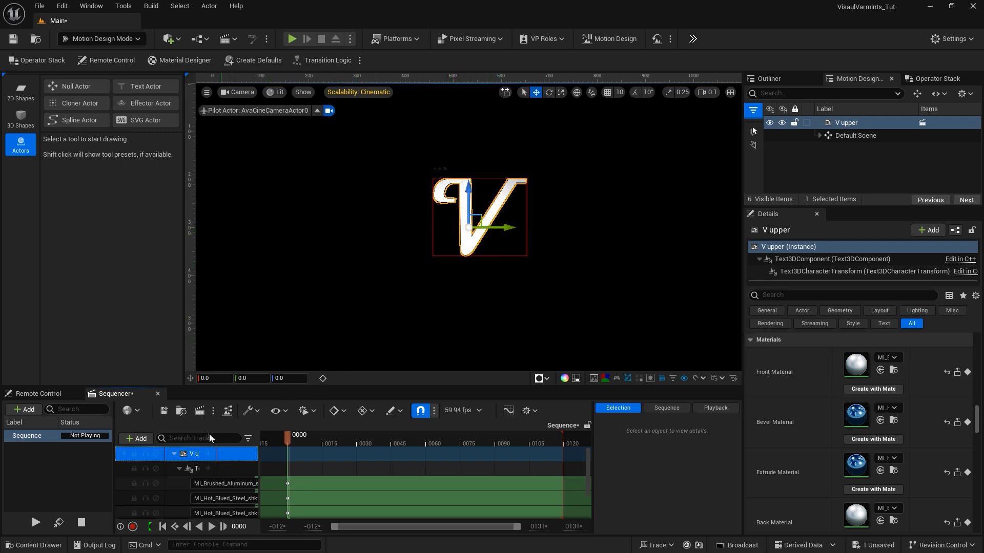
{"action": "left_click", "coordinate": [178, 468]}
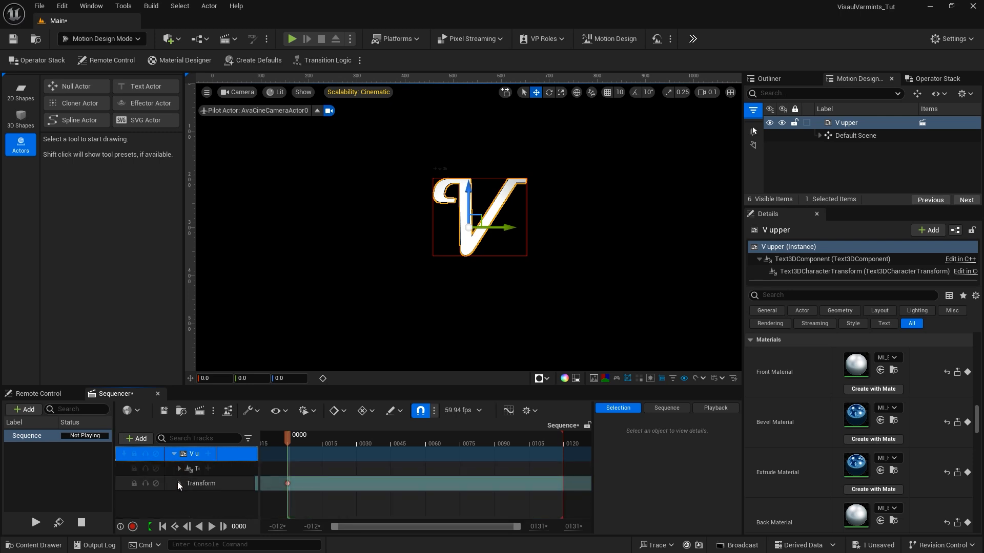
{"action": "left_click", "coordinate": [179, 484]}
{"action": "scroll", "coordinate": [277, 466], "scroll_direction": "down", "scroll_amount": 1}
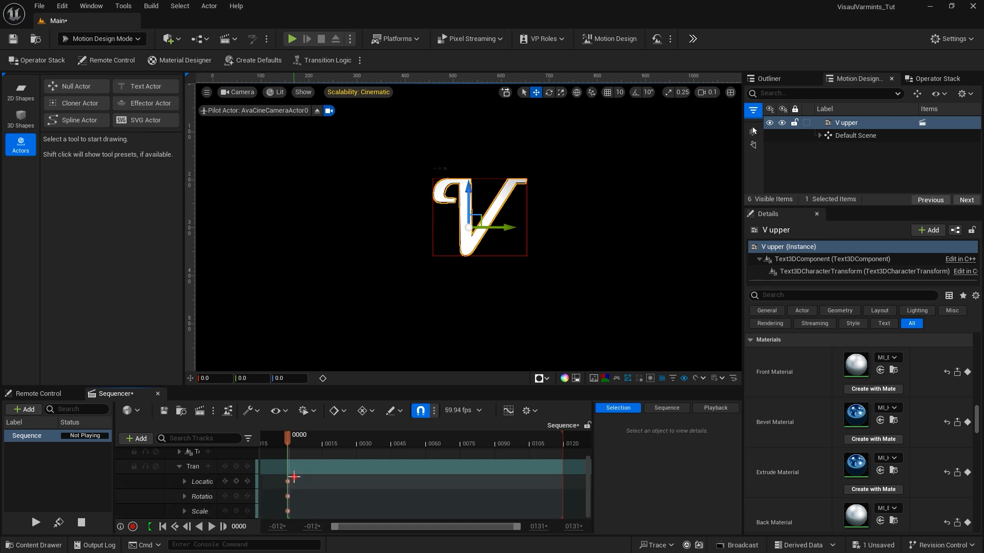
{"action": "left_click_drag", "start_coordinate": [294, 477], "coordinate": [282, 521]}
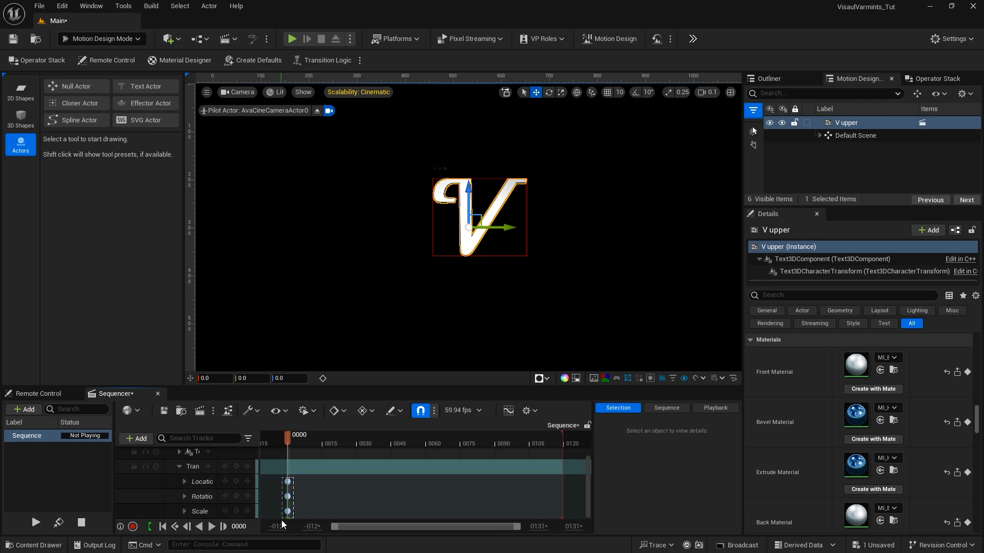
{"action": "key", "text": "Delete"}
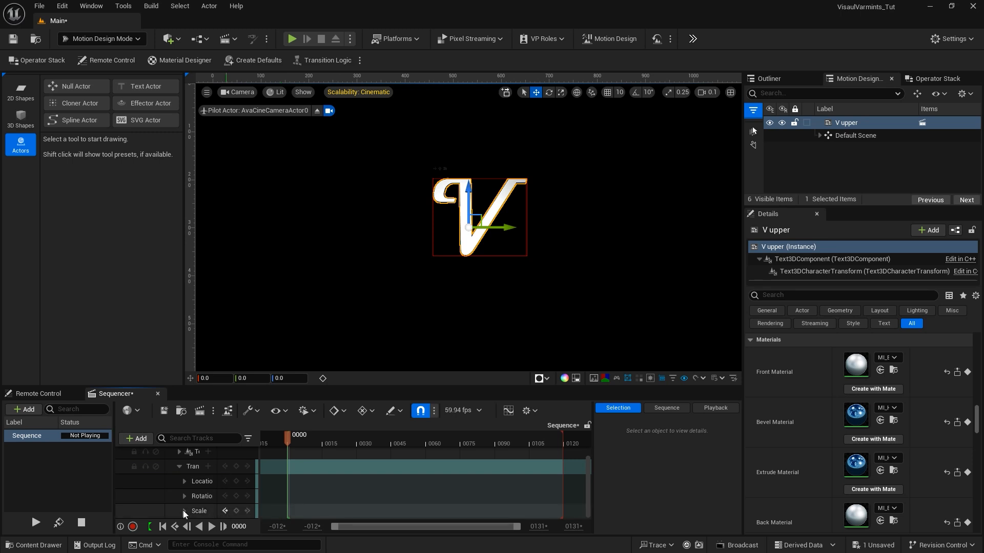
{"action": "left_click", "coordinate": [179, 466]}
{"action": "left_click", "coordinate": [172, 454]}
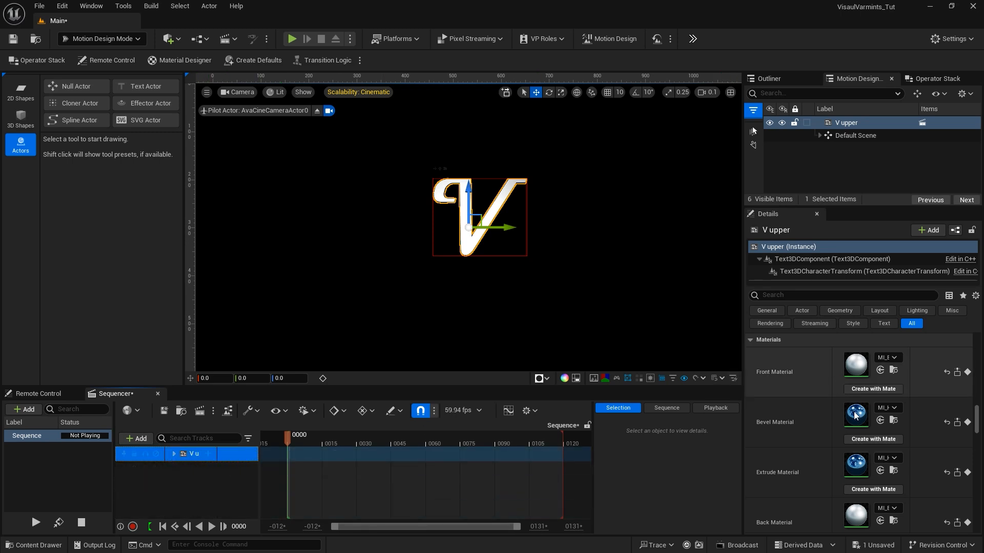
Set the V upper text's location to Y -135 and Z 41
{"action": "scroll", "coordinate": [854, 408], "scroll_direction": "down", "scroll_amount": 10}
{"action": "scroll", "coordinate": [850, 397], "scroll_direction": "up", "scroll_amount": 5}
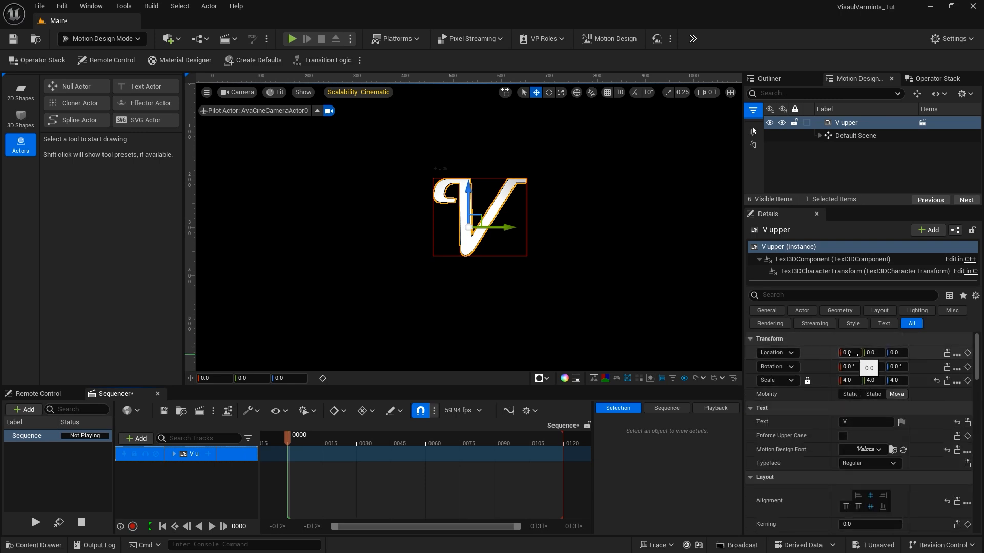
{"action": "left_click", "coordinate": [871, 352]}
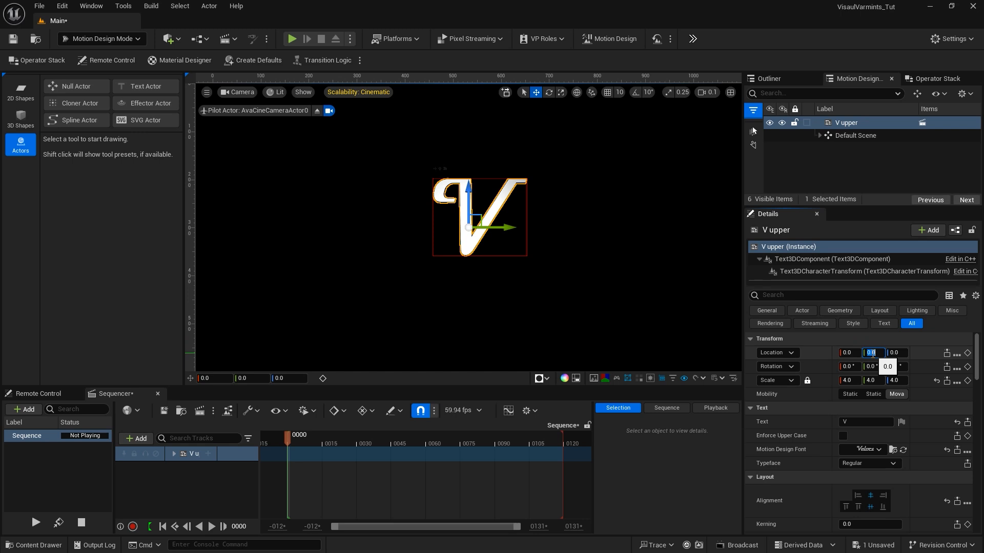
{"action": "type", "text": "-135"}
{"action": "key", "text": "Tab"}
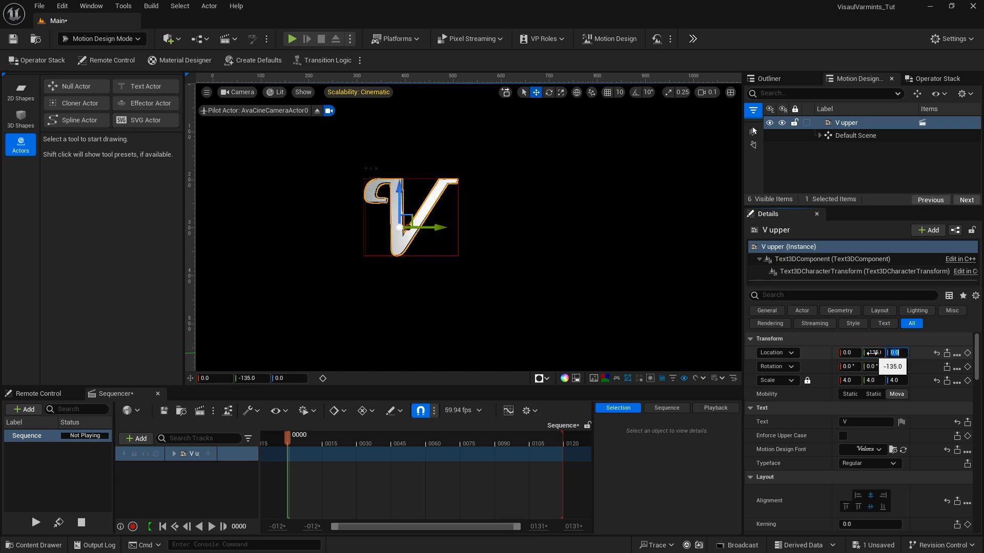
{"action": "type", "text": "41"}
{"action": "key", "text": "Return"}
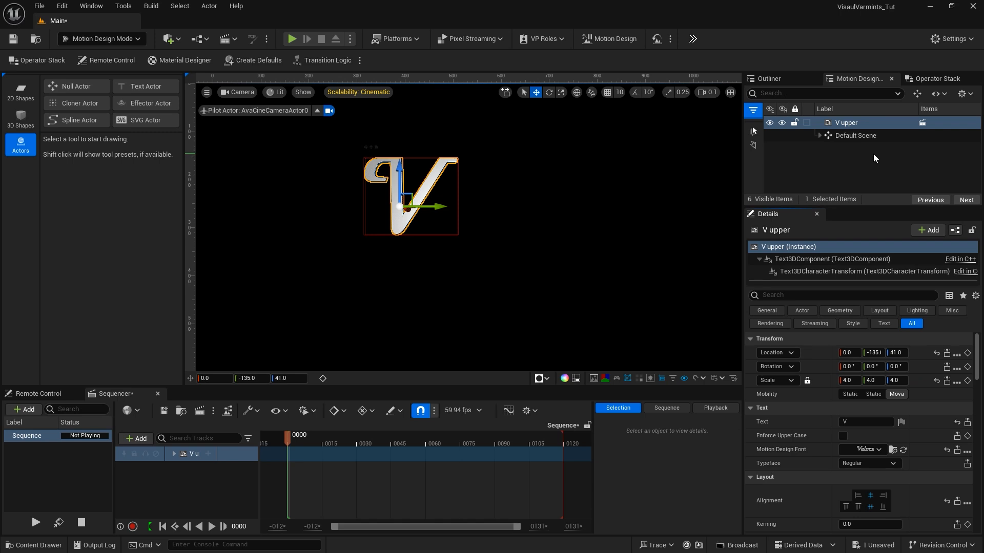
Duplicate the V upper text actor, rename the copy V lower and collapse its tracks in the sequence
{"action": "left_click", "coordinate": [827, 123]}
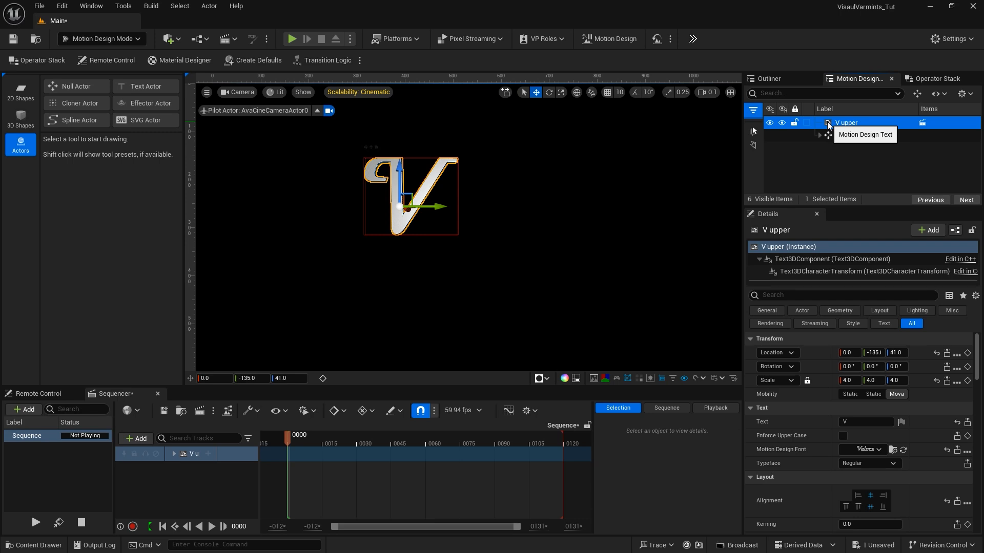
{"action": "key", "text": "ctrl+d"}
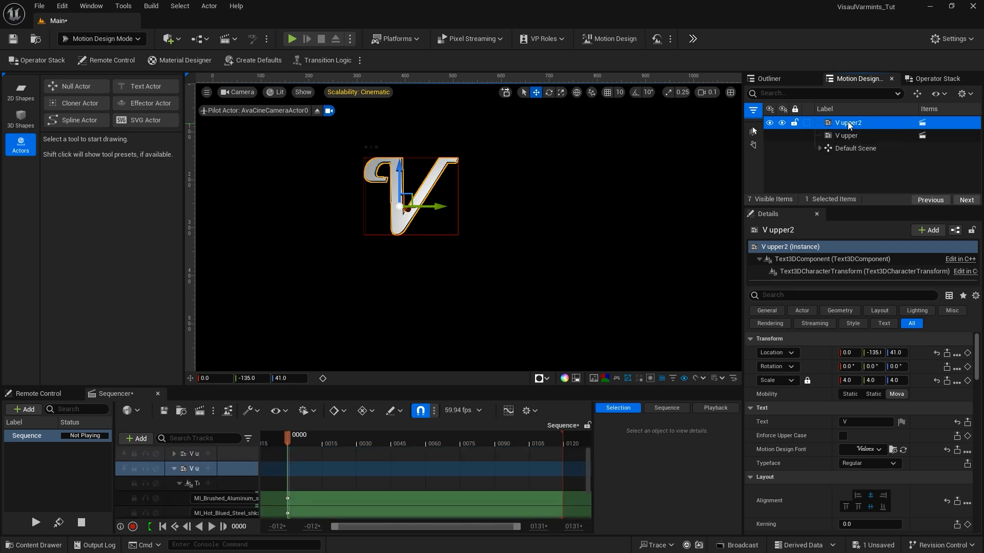
{"action": "left_click", "coordinate": [848, 124]}
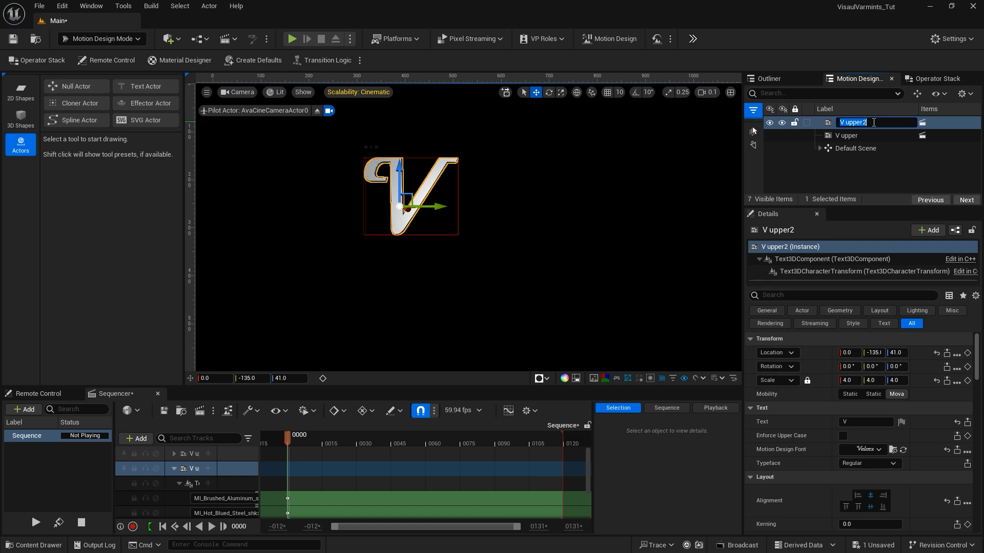
{"action": "left_click", "coordinate": [873, 122]}
{"action": "key", "text": "BackSpace"}
{"action": "key", "text": "BackSpace"}
{"action": "type", "text": "lower"}
{"action": "key", "text": "Return"}
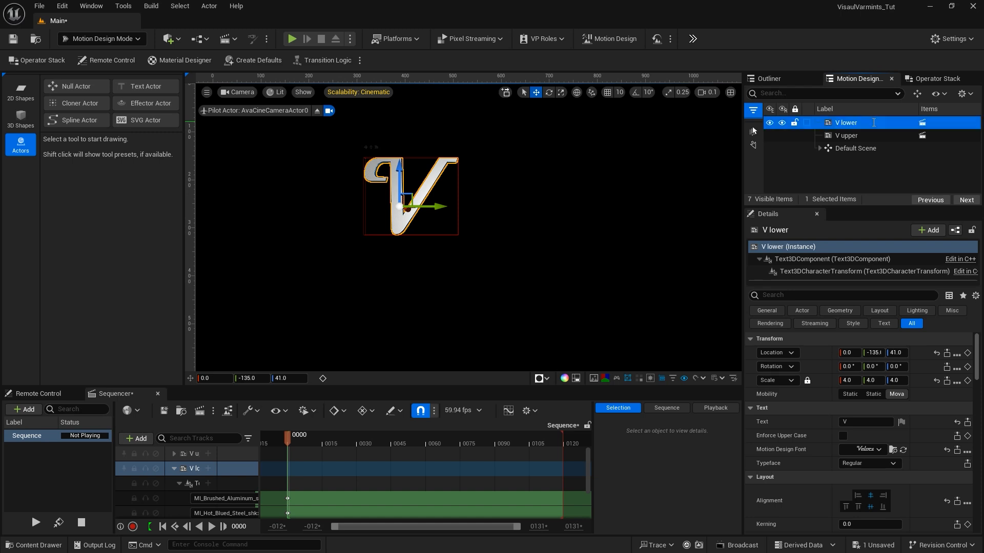
{"action": "left_click", "coordinate": [865, 175]}
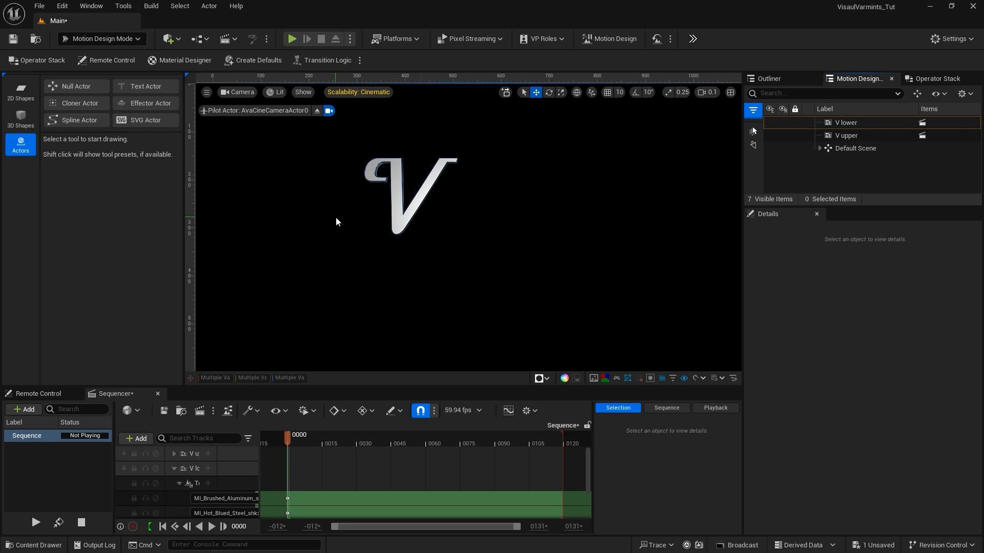
{"action": "left_click", "coordinate": [174, 469]}
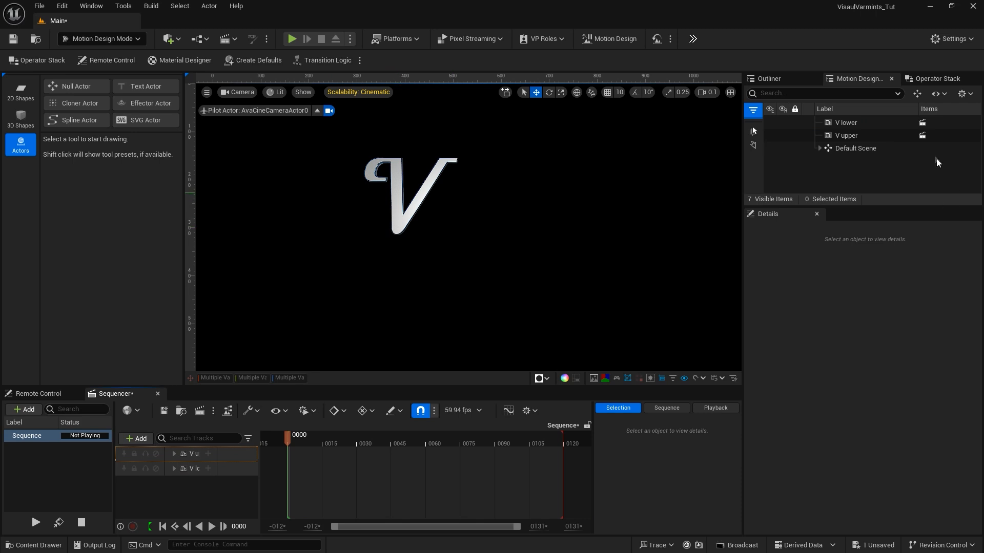
Set the V lower text's location to Y -167 and Z -70
{"action": "left_click", "coordinate": [846, 122]}
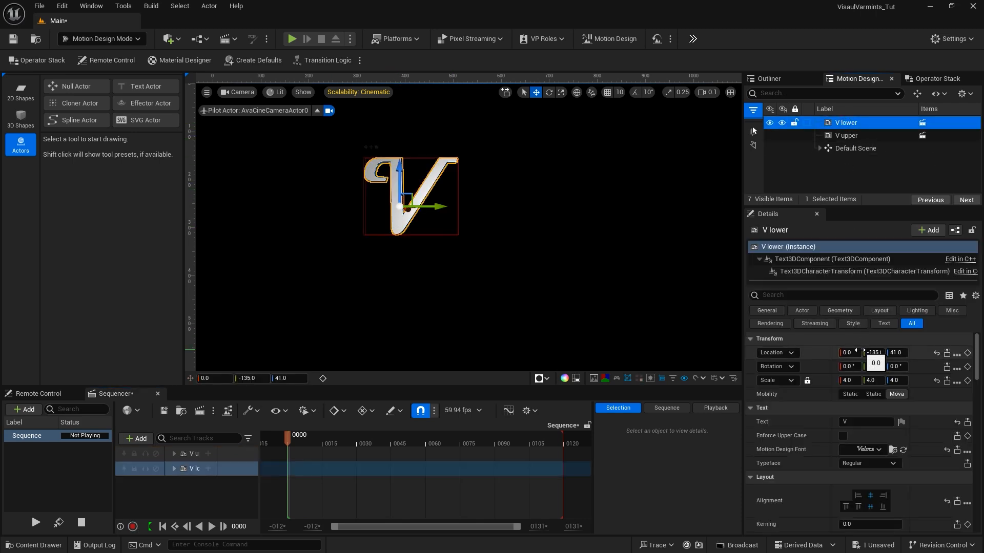
{"action": "left_click", "coordinate": [861, 352]}
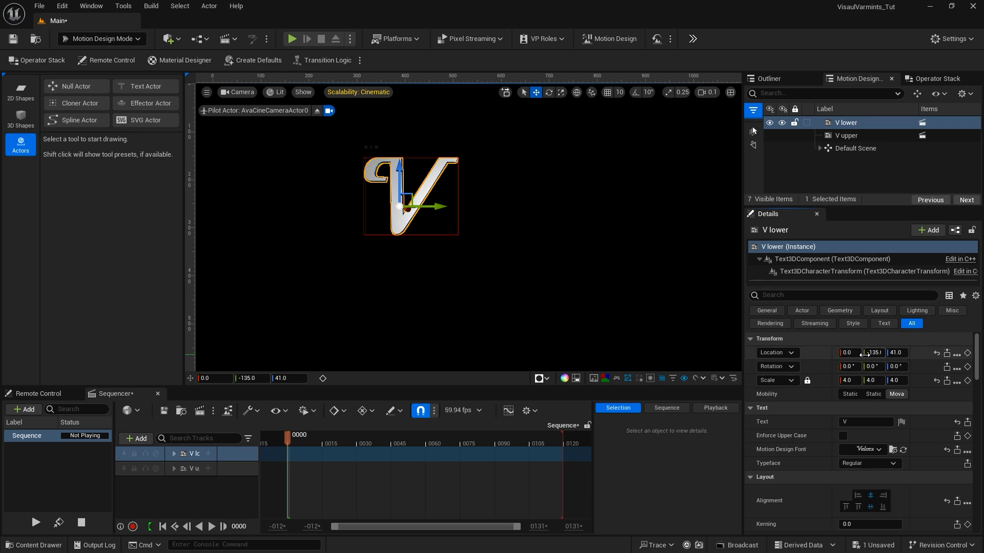
{"action": "left_click", "coordinate": [874, 353]}
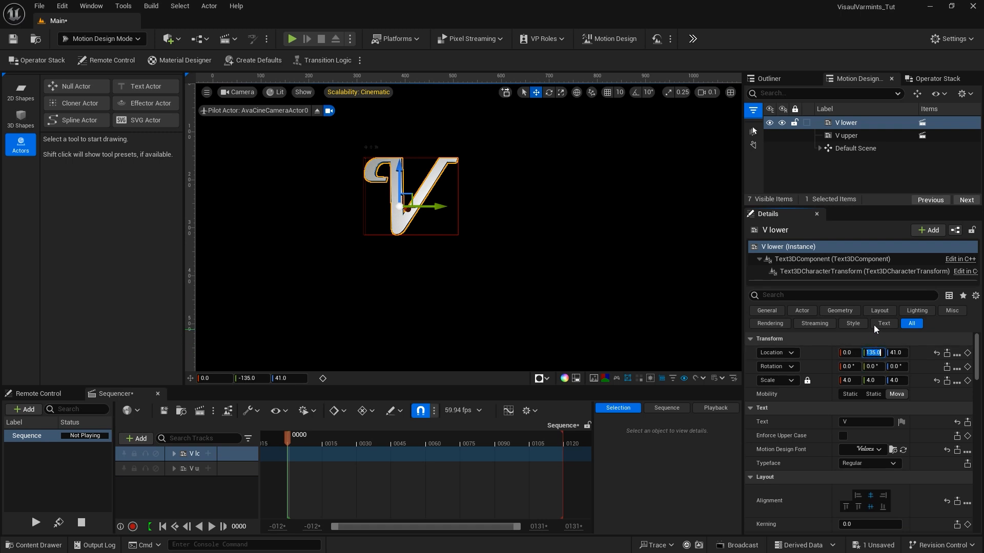
{"action": "type", "text": "-167"}
{"action": "key", "text": "Return"}
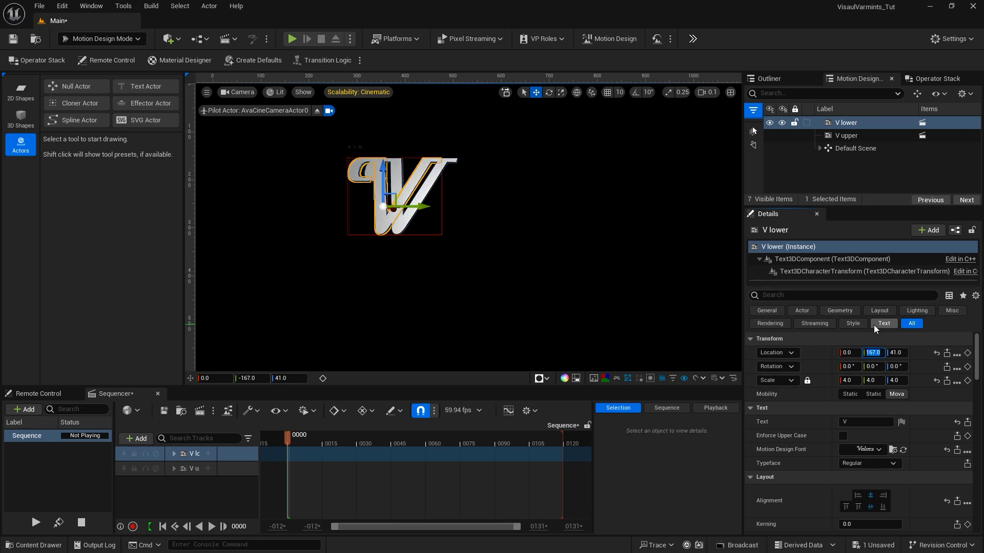
{"action": "left_click", "coordinate": [896, 352]}
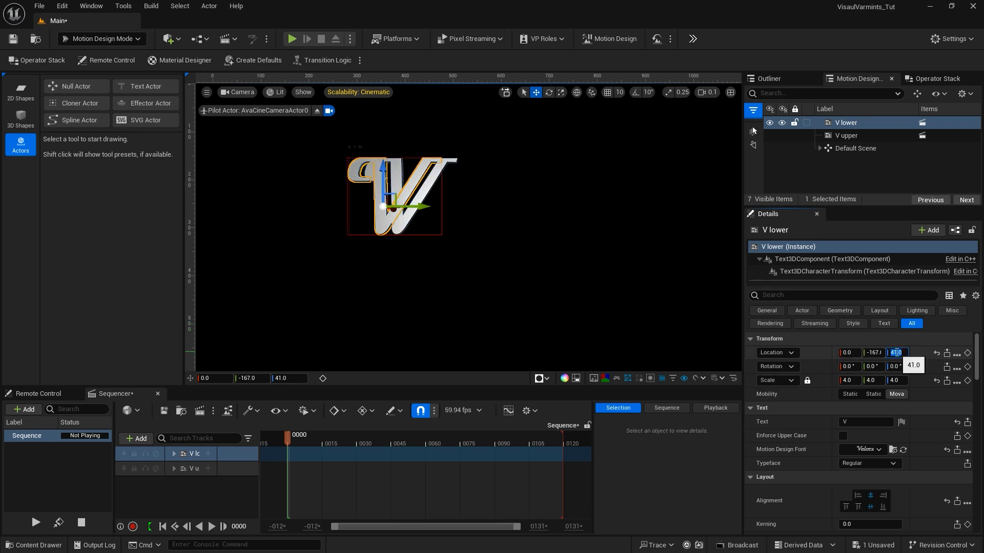
{"action": "type", "text": "-70"}
{"action": "key", "text": "Return"}
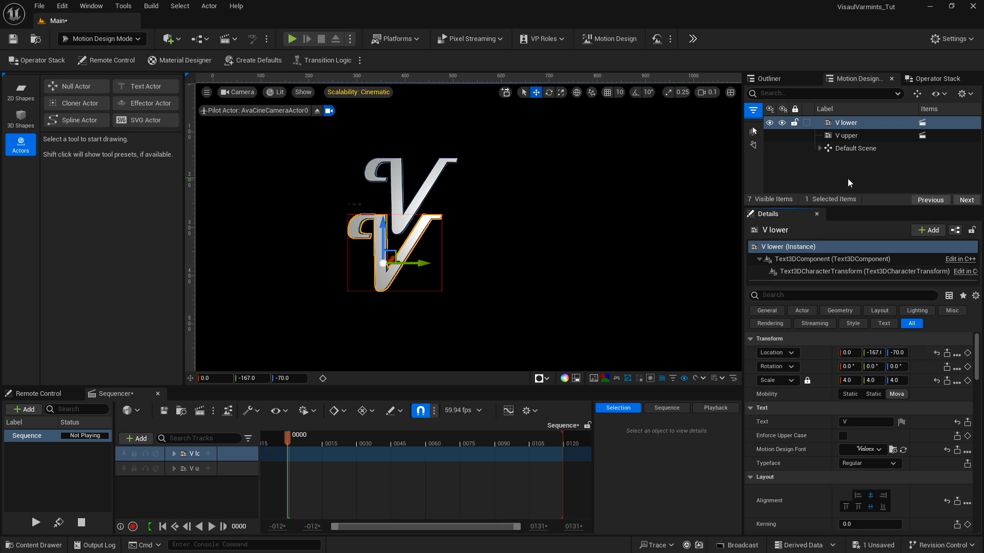
Add a default Text Actor to the scene and rename it isual
{"action": "left_click", "coordinate": [138, 85]}
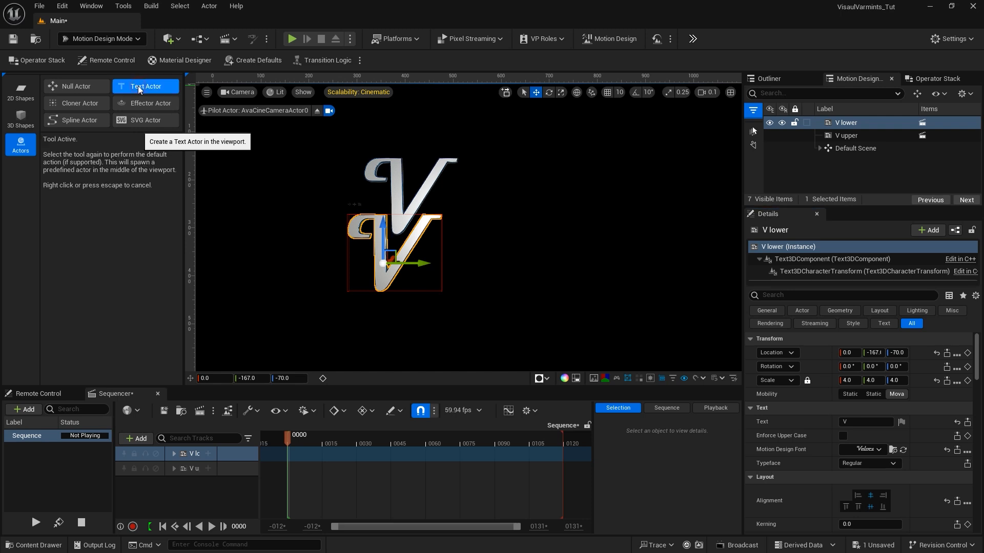
{"action": "left_click", "coordinate": [137, 85]}
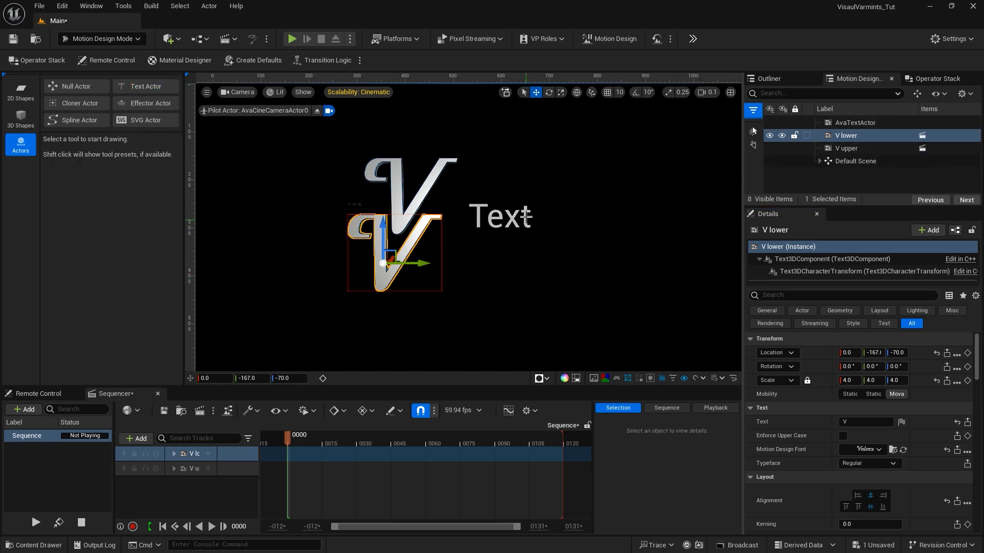
{"action": "left_click", "coordinate": [526, 215]}
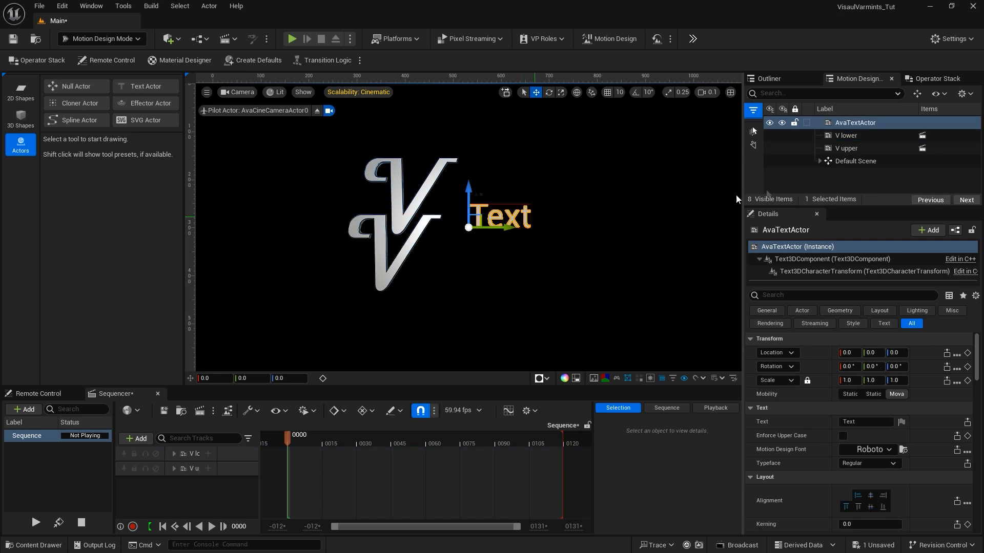
{"action": "left_click", "coordinate": [853, 124]}
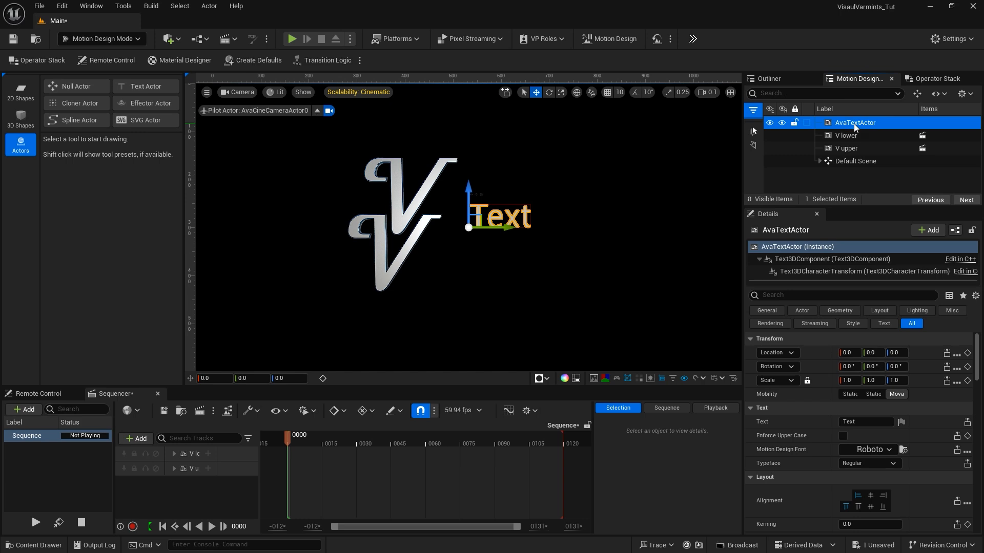
{"action": "left_click", "coordinate": [854, 124]}
{"action": "type", "text": "isual"}
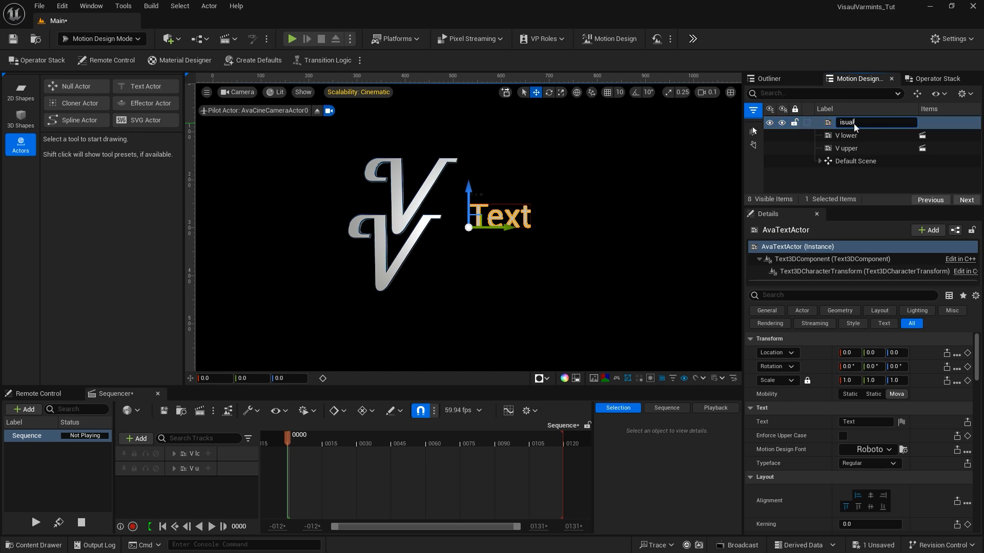
{"action": "key", "text": "Return"}
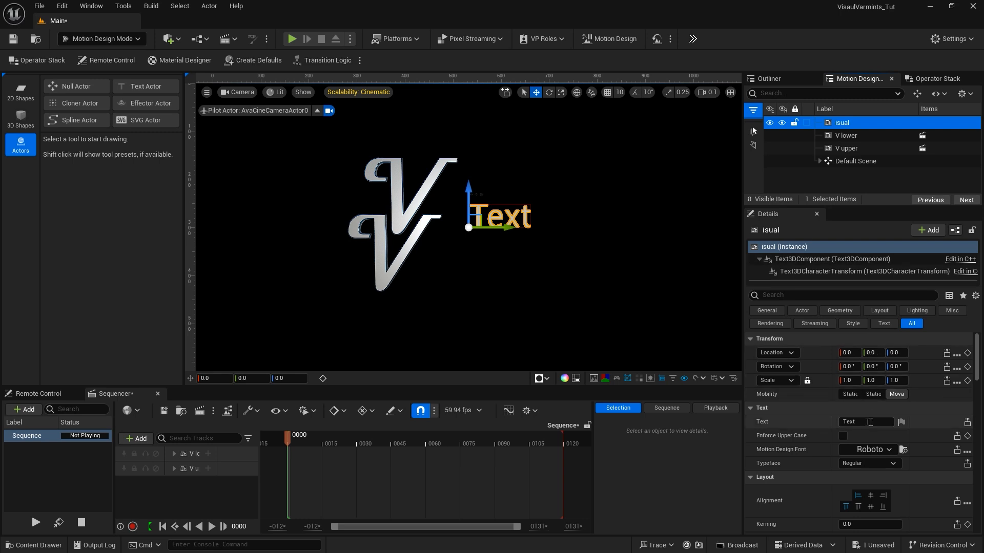
Set the new text actor's text to "isual" and its Motion Design Font to Velocette
{"action": "left_click", "coordinate": [866, 421]}
{"action": "type", "text": "is"}
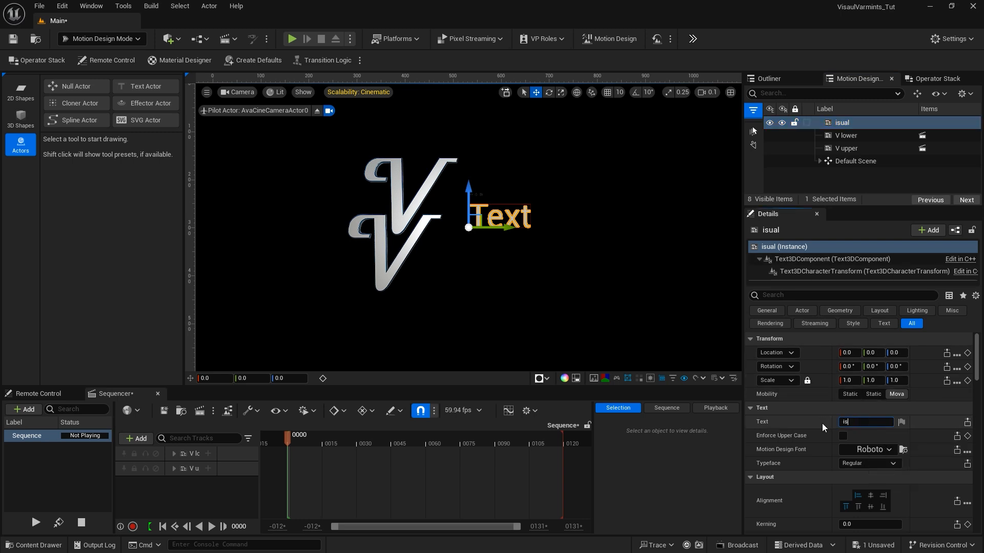
{"action": "type", "text": "ual"}
{"action": "left_click", "coordinate": [930, 424]}
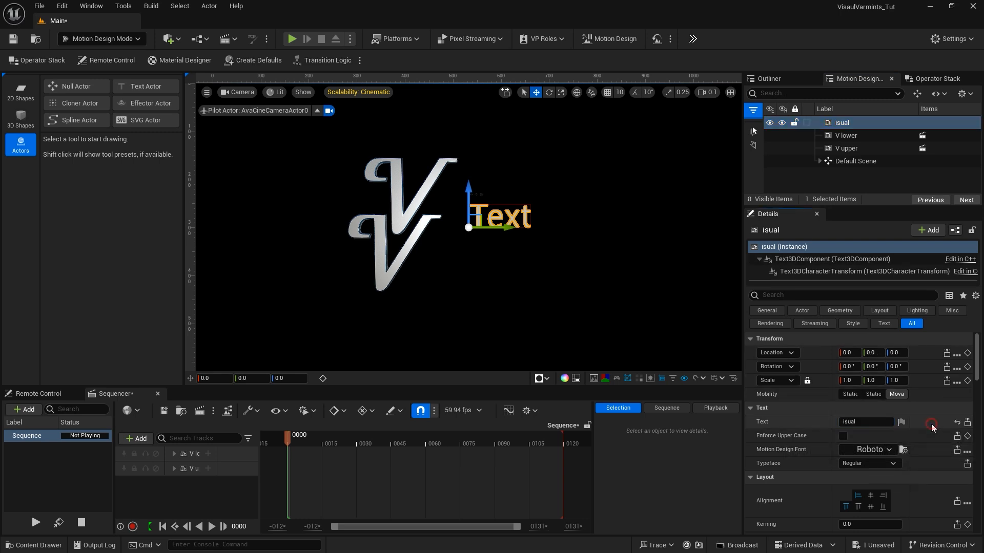
{"action": "left_click", "coordinate": [877, 450]}
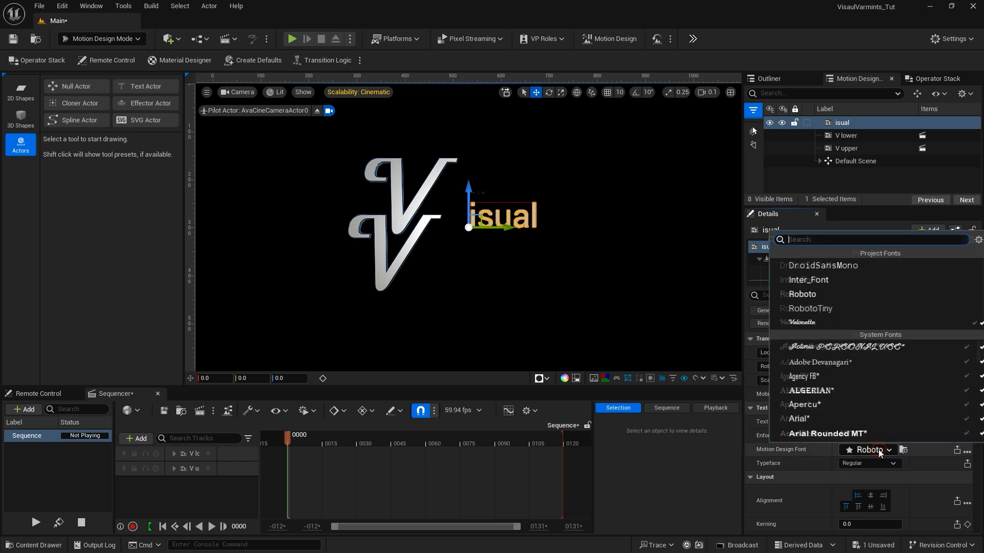
{"action": "left_click", "coordinate": [798, 322]}
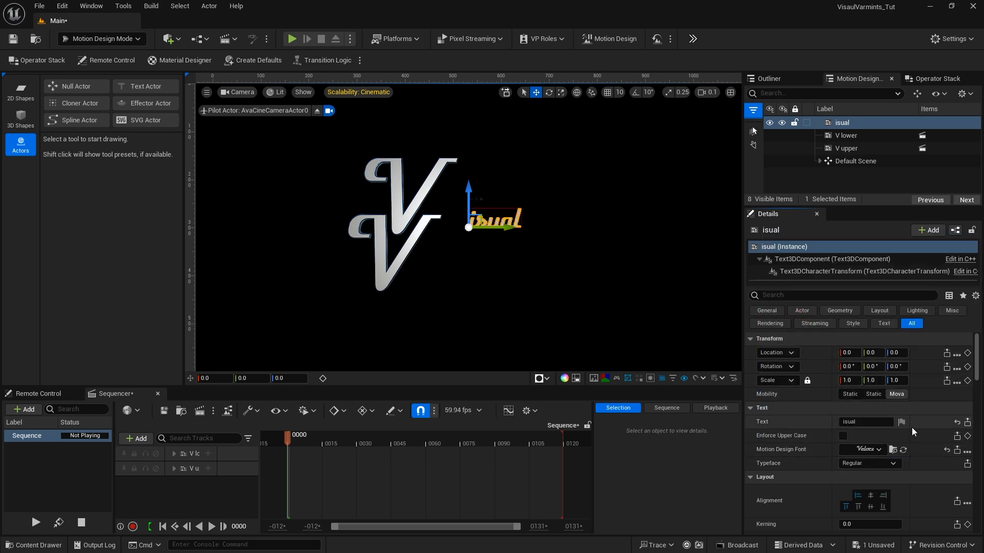
Set the isual text's alignment to centre, both horizontally and vertically
{"action": "left_click", "coordinate": [870, 496]}
{"action": "left_click", "coordinate": [871, 507]}
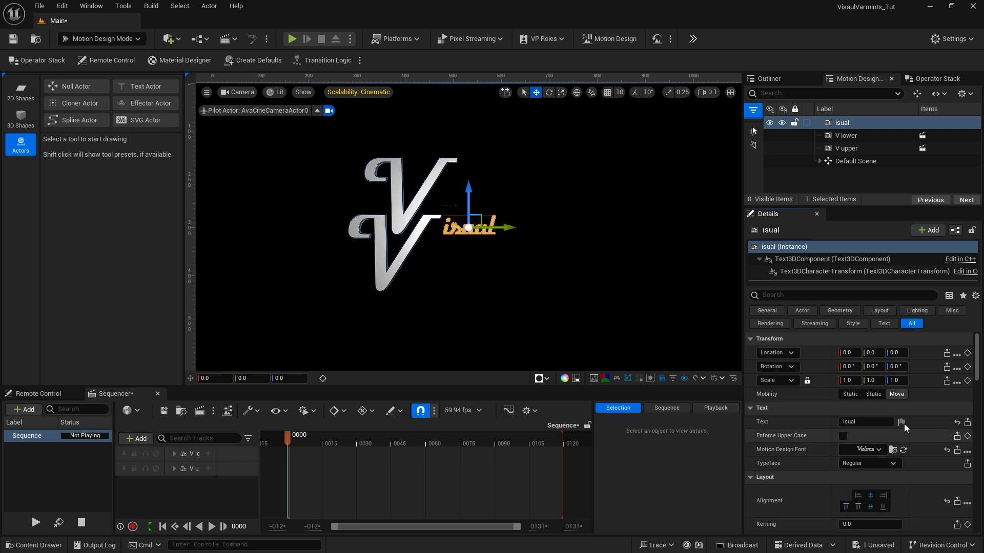
{"action": "scroll", "coordinate": [921, 454], "scroll_direction": "down", "scroll_amount": 2}
{"action": "scroll", "coordinate": [921, 454], "scroll_direction": "down", "scroll_amount": 10}
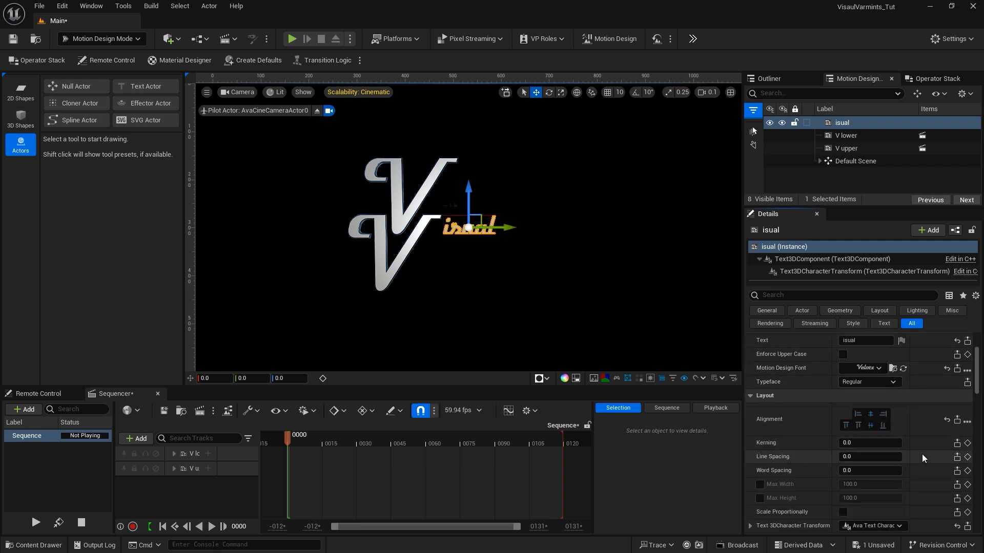
Set the isual text's geometry to an Extrude of 4 and a Bevel of 1
{"action": "scroll", "coordinate": [921, 454], "scroll_direction": "down", "scroll_amount": 2}
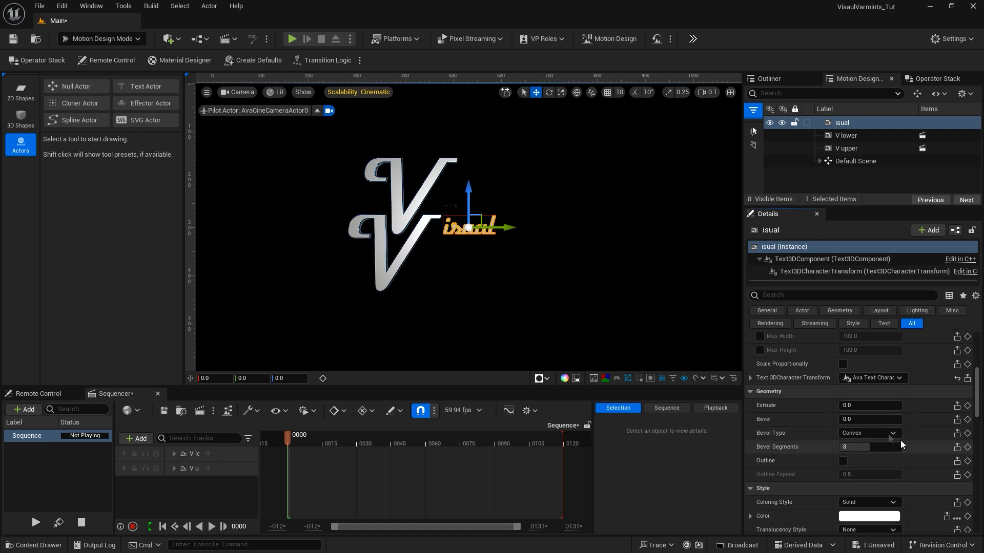
{"action": "left_click", "coordinate": [847, 405]}
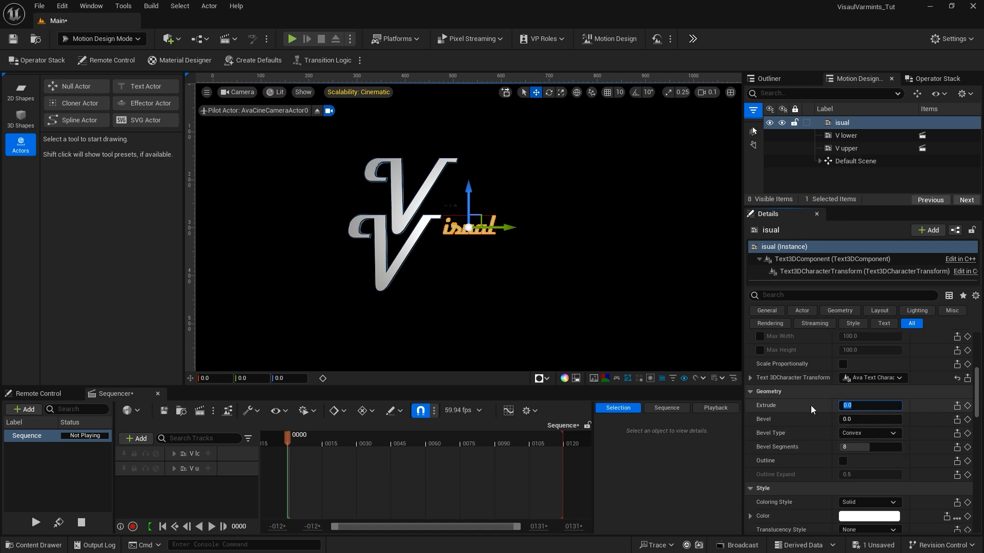
{"action": "type", "text": "4"}
{"action": "left_click", "coordinate": [847, 420]}
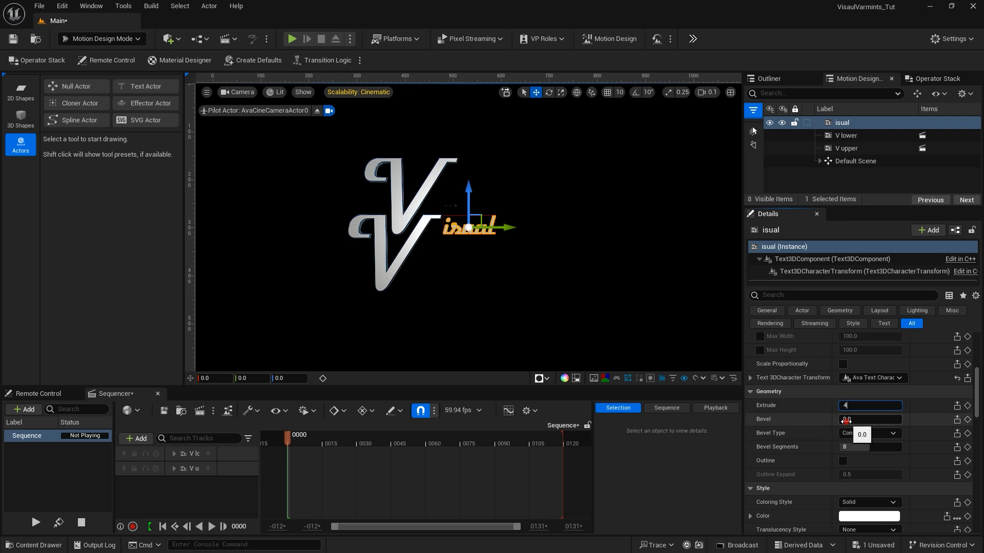
{"action": "type", "text": "1"}
{"action": "key", "text": "Return"}
Scale the isual text uniformly to 1.95
{"action": "scroll", "coordinate": [911, 417], "scroll_direction": "up", "scroll_amount": 6}
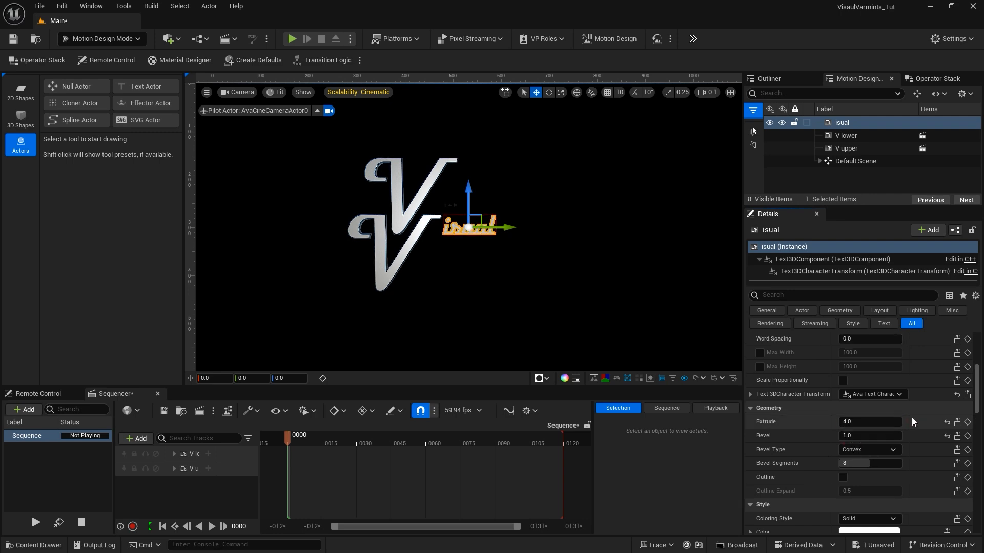
{"action": "scroll", "coordinate": [911, 417], "scroll_direction": "up", "scroll_amount": 3}
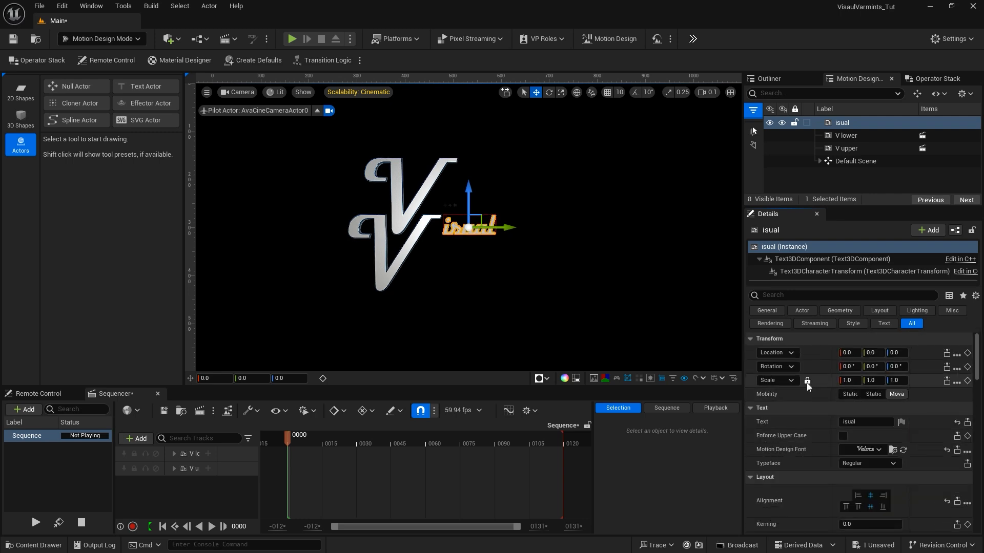
{"action": "left_click", "coordinate": [843, 380]}
{"action": "type", "text": "1.95"}
{"action": "key", "text": "Return"}
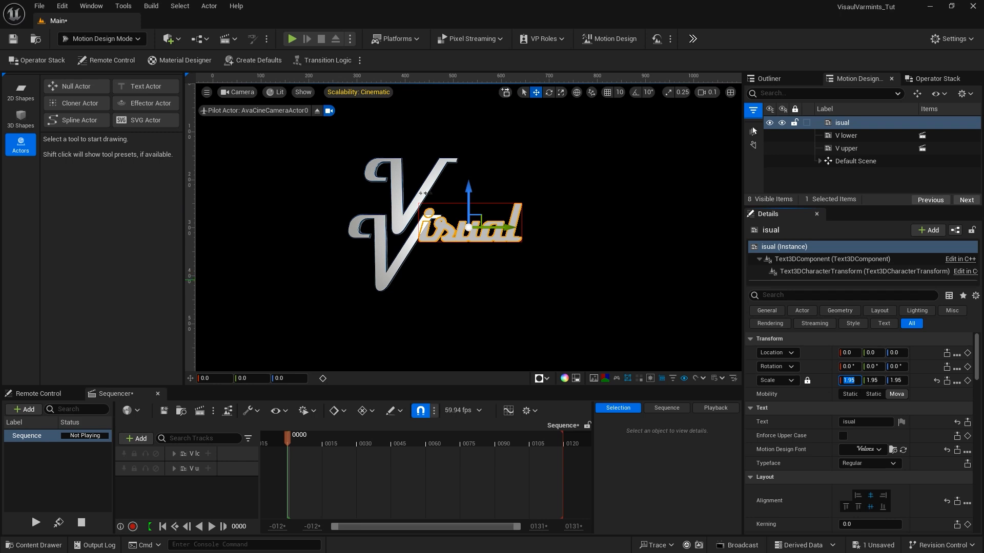
Set the isual text's location to Y 16 and Z 61
{"action": "left_click", "coordinate": [871, 353]}
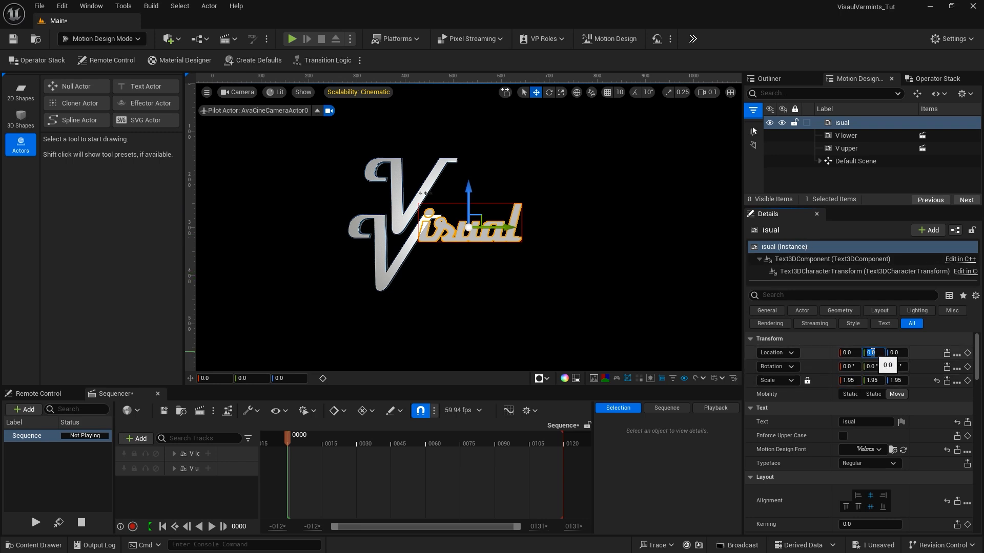
{"action": "type", "text": "16"}
{"action": "key", "text": "Tab"}
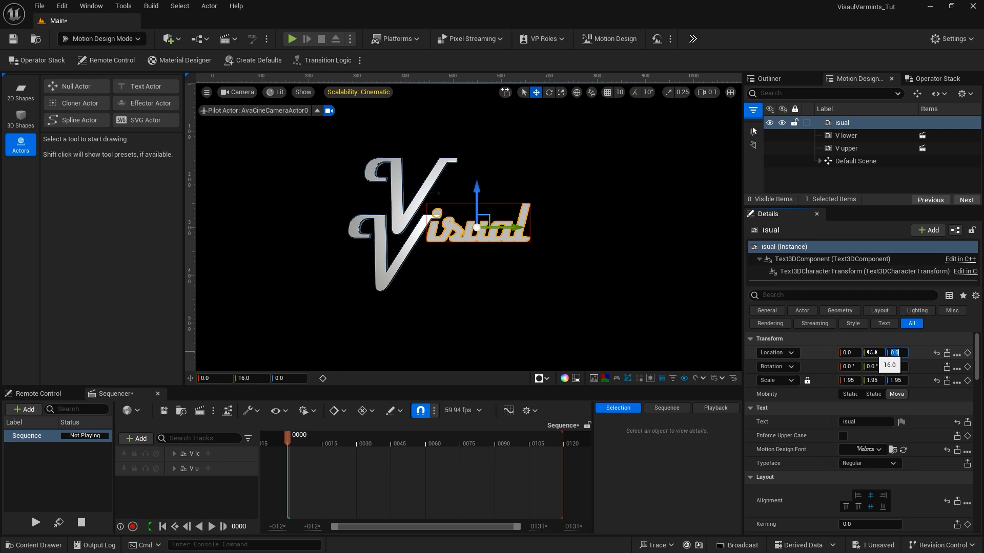
{"action": "type", "text": "61"}
{"action": "key", "text": "Return"}
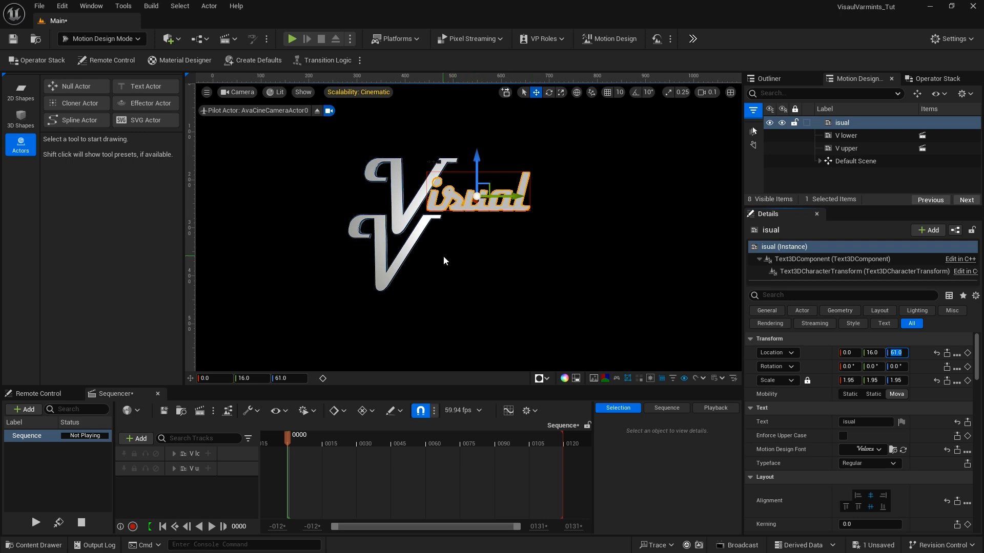
Duplicate the isual text actor and rename the copy armints
{"action": "left_click", "coordinate": [842, 125]}
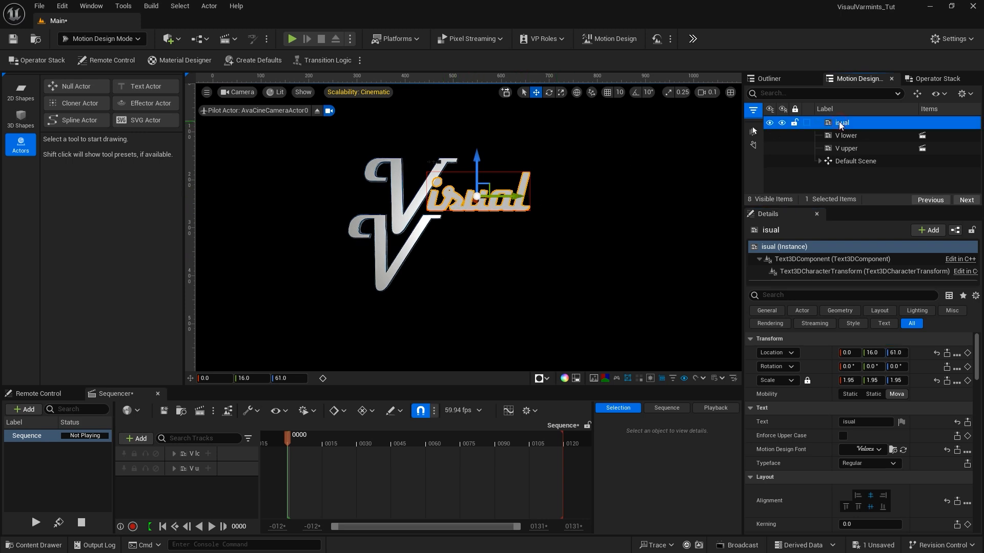
{"action": "key", "text": "ctrl+d"}
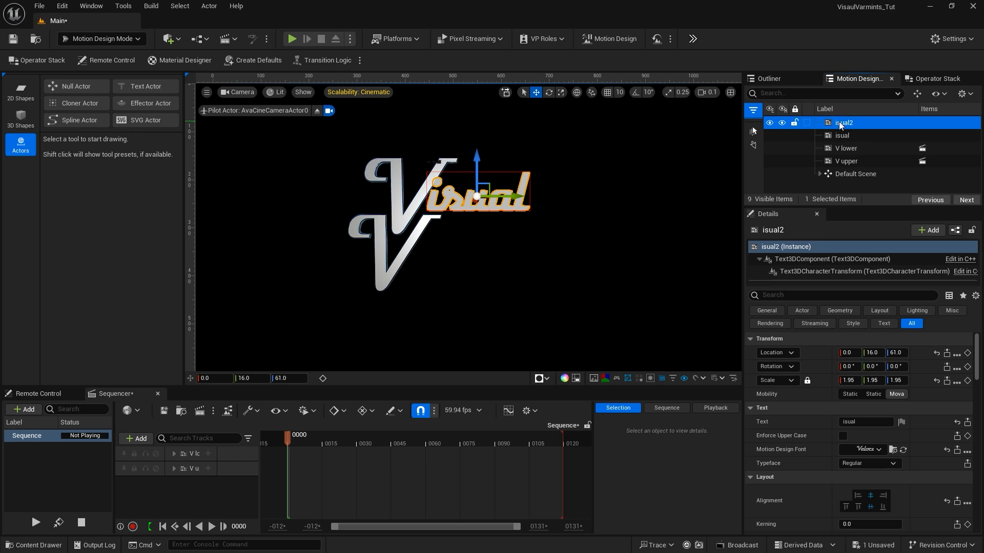
{"action": "left_click", "coordinate": [838, 121]}
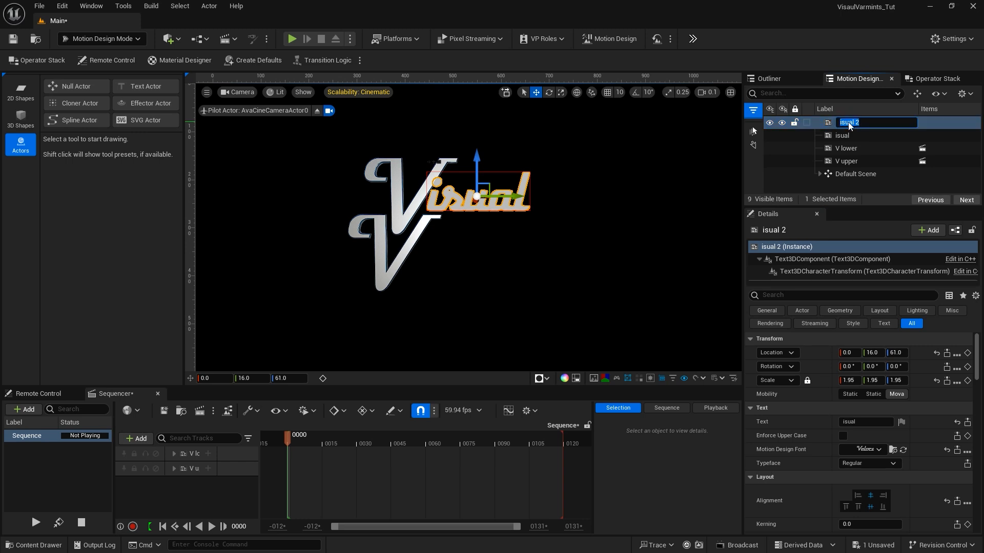
{"action": "type", "text": "armints"}
{"action": "key", "text": "Return"}
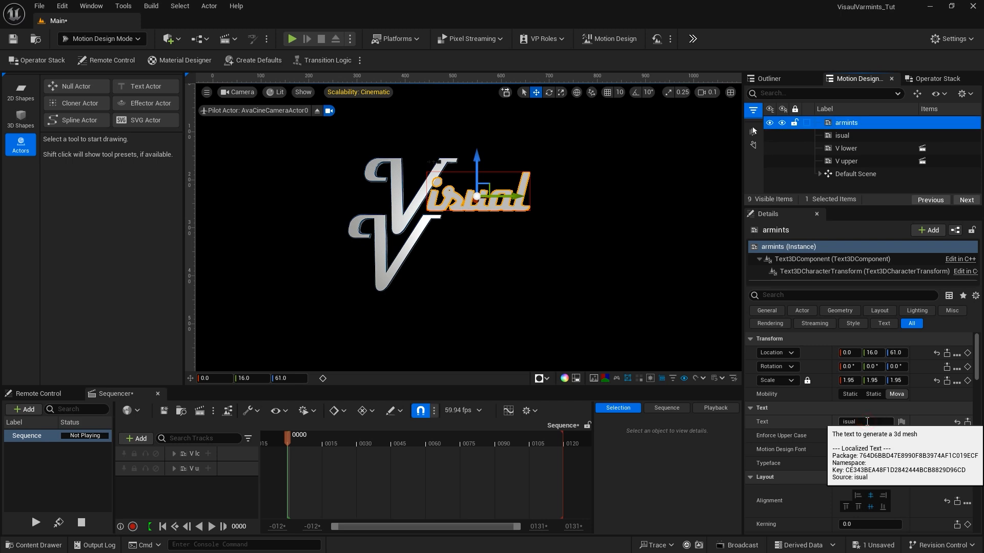
Set the duplicated actor's text content to "armints"
{"action": "left_click", "coordinate": [866, 421]}
{"action": "type", "text": "ar"}
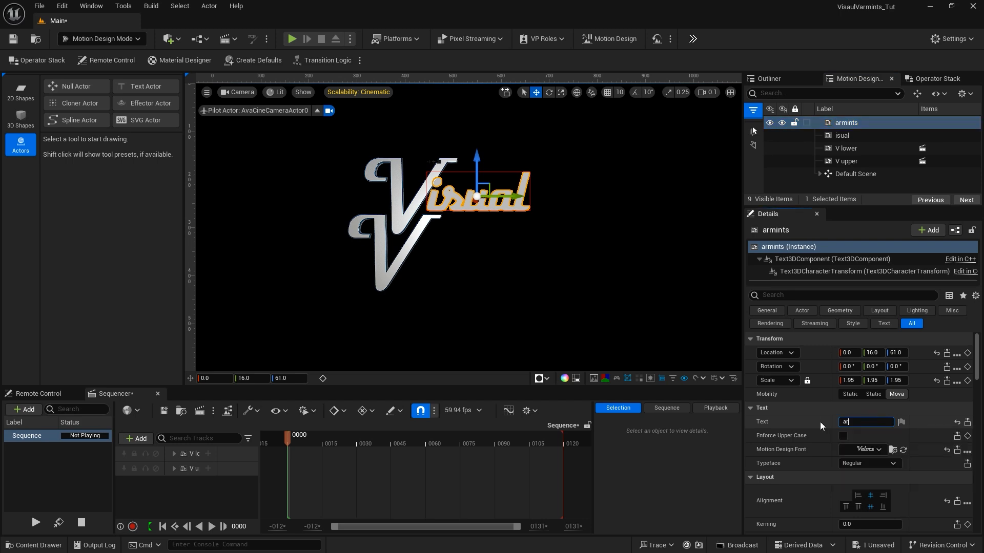
{"action": "type", "text": "mints"}
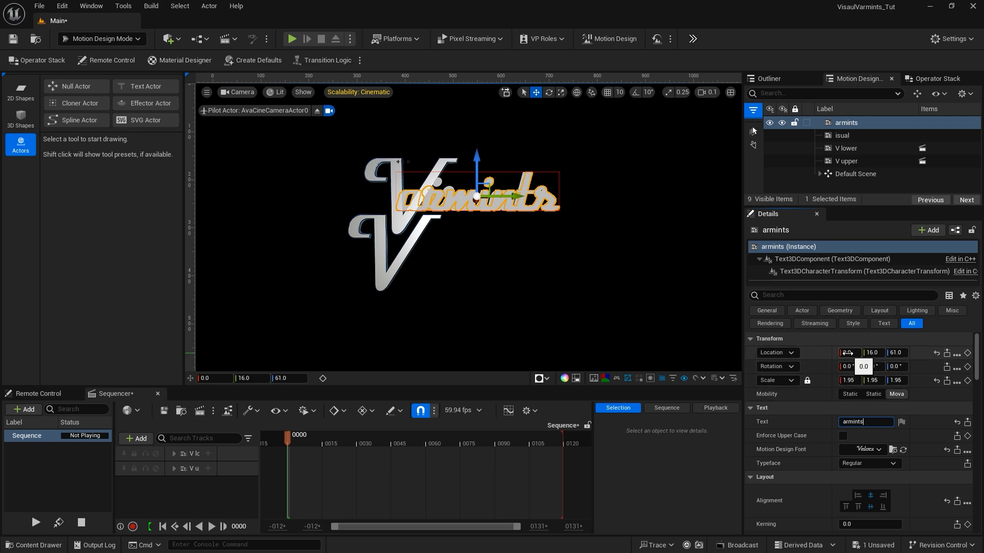
Set the armints text's location to Y 70 and Z -12
{"action": "left_click", "coordinate": [879, 353]}
{"action": "type", "text": "70"}
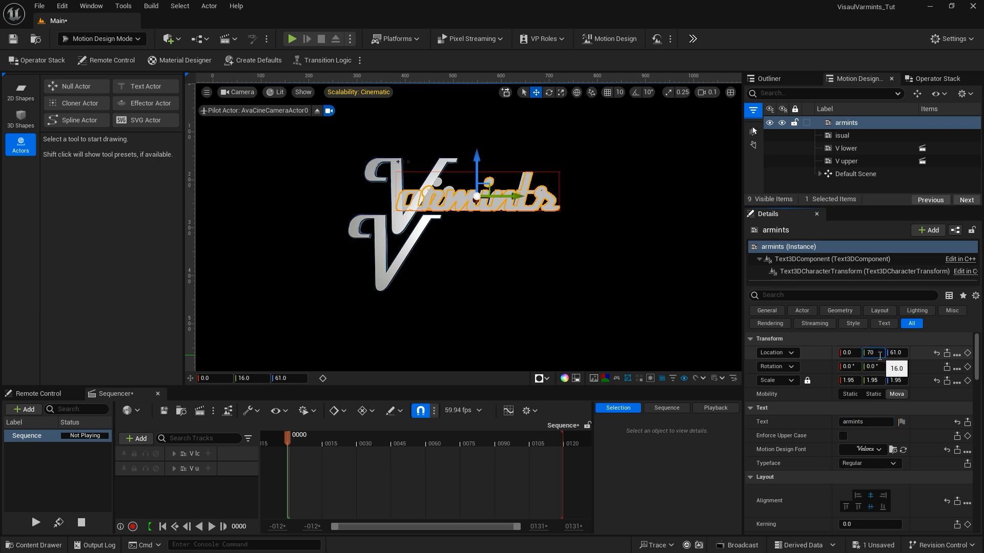
{"action": "key", "text": "Return"}
{"action": "left_click", "coordinate": [894, 353]}
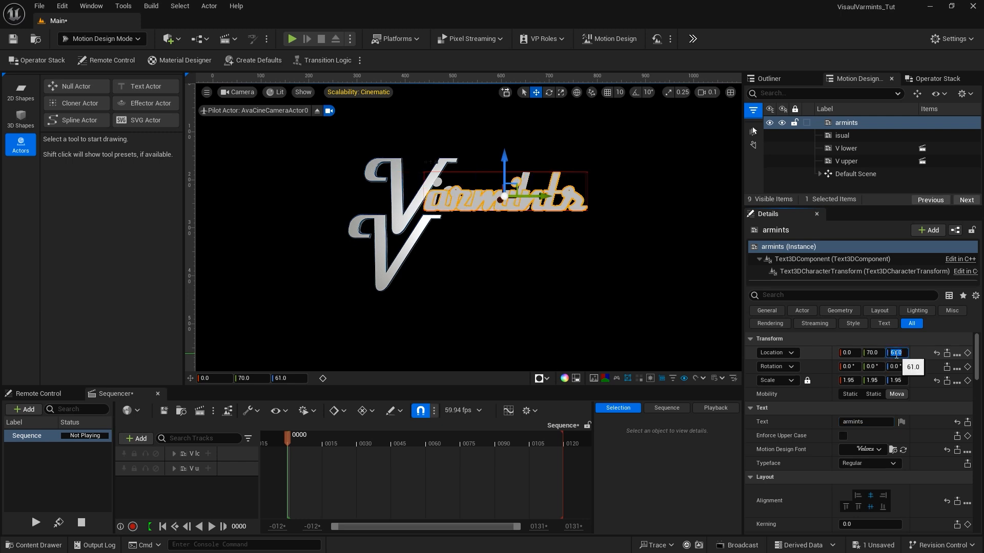
{"action": "type", "text": "-12"}
{"action": "key", "text": "Return"}
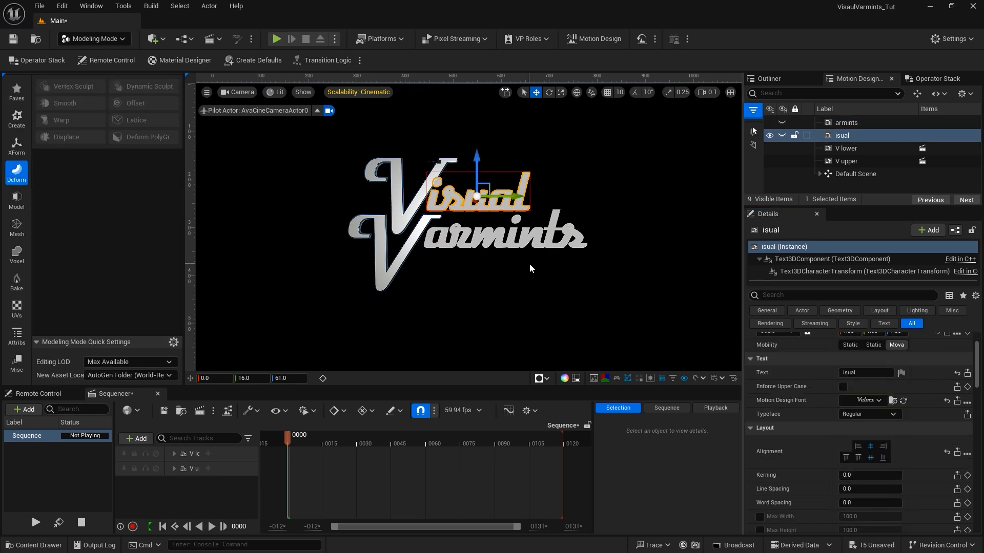
Assign the MI_Brushed_Aluminum_shkaaafc_4K material to the isual text's front and back
{"action": "scroll", "coordinate": [859, 416], "scroll_direction": "down", "scroll_amount": 5}
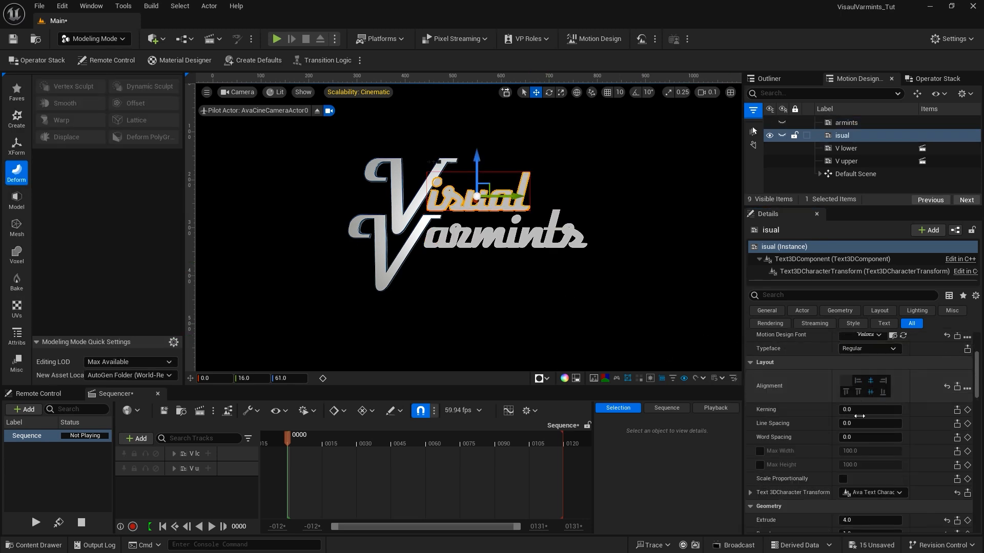
{"action": "scroll", "coordinate": [859, 411], "scroll_direction": "down", "scroll_amount": 10}
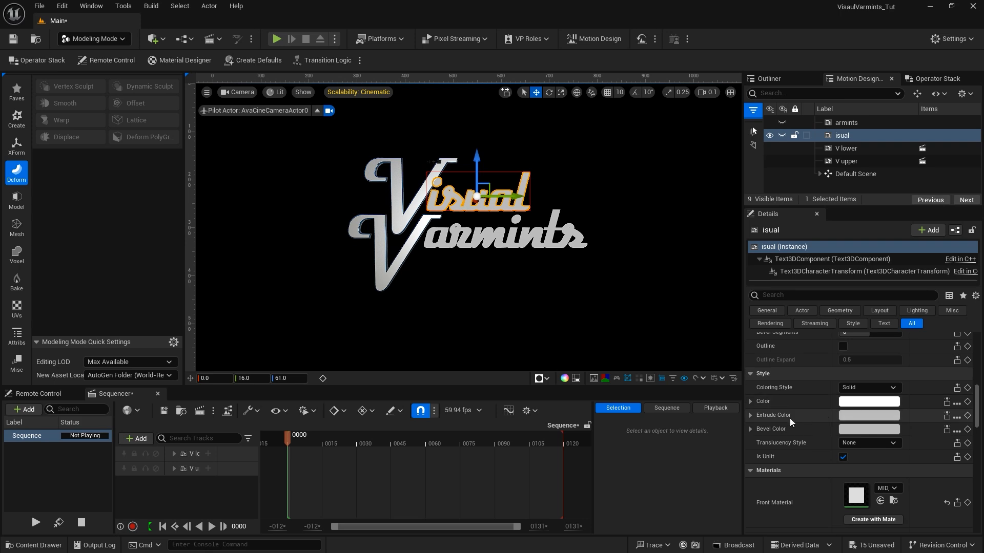
{"action": "scroll", "coordinate": [790, 420], "scroll_direction": "down", "scroll_amount": 3}
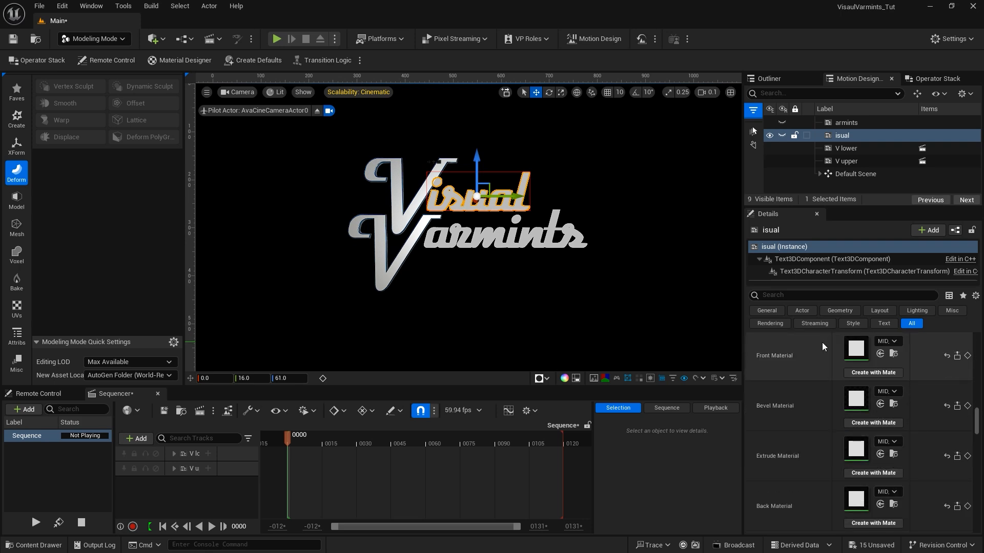
{"action": "left_click", "coordinate": [892, 342]}
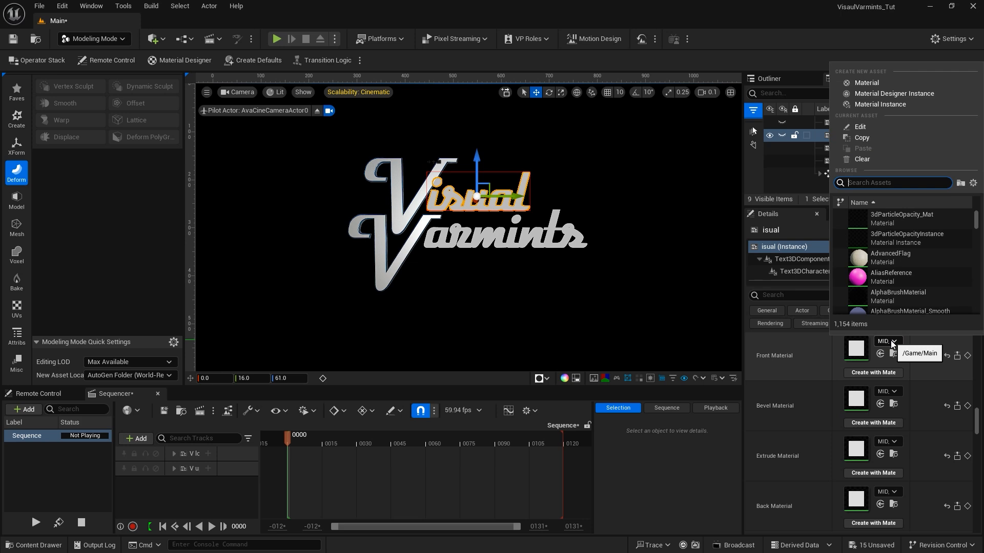
{"action": "type", "text": "brushed"}
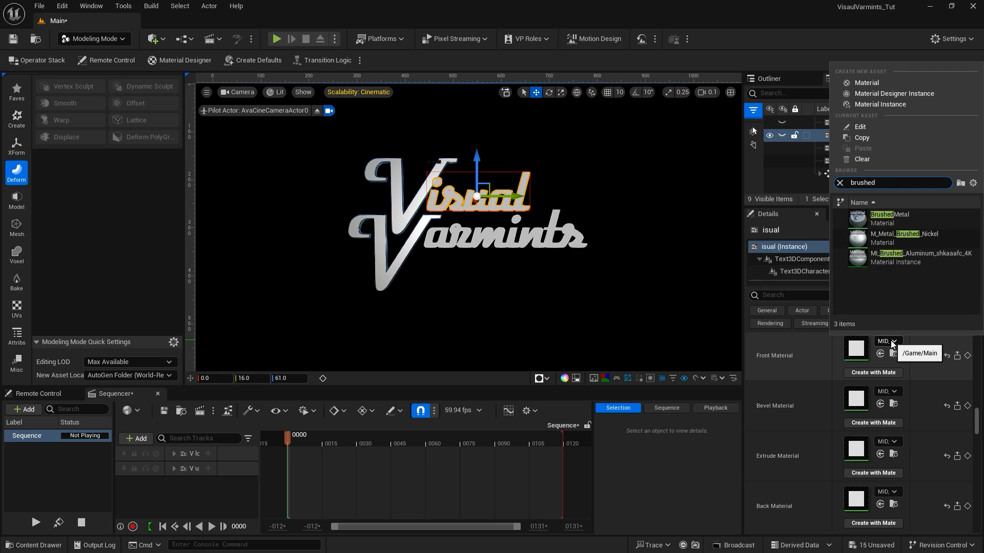
{"action": "left_click", "coordinate": [861, 263]}
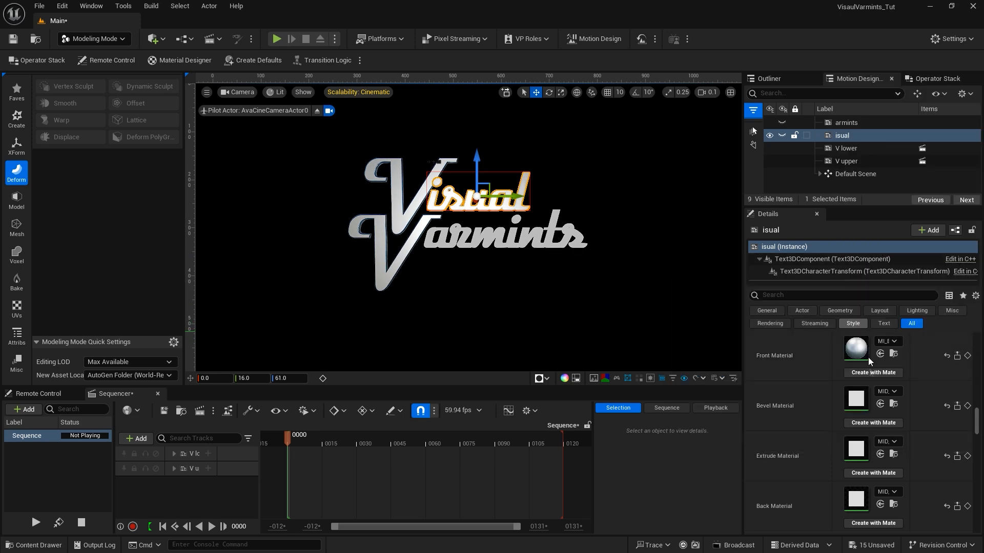
{"action": "left_click", "coordinate": [887, 492]}
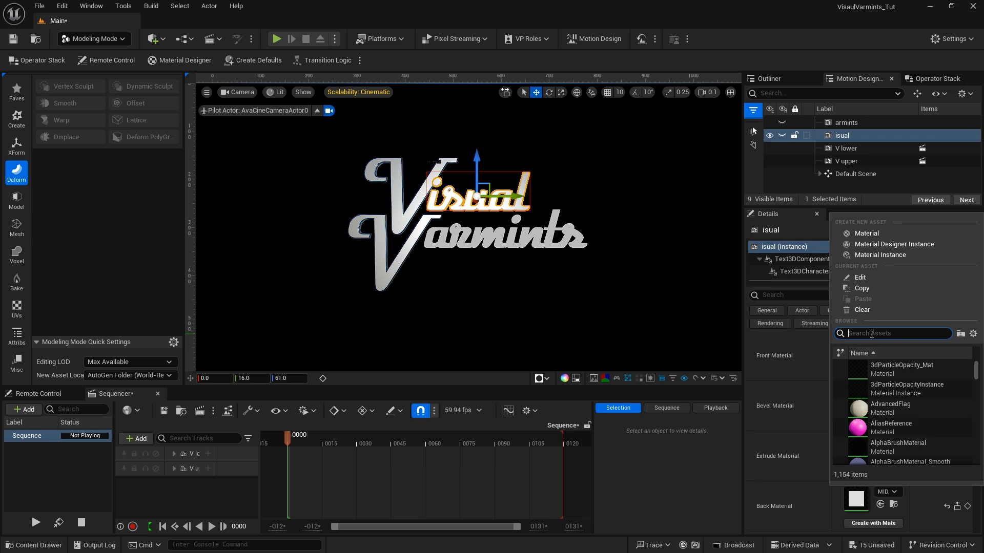
{"action": "type", "text": "brushed"}
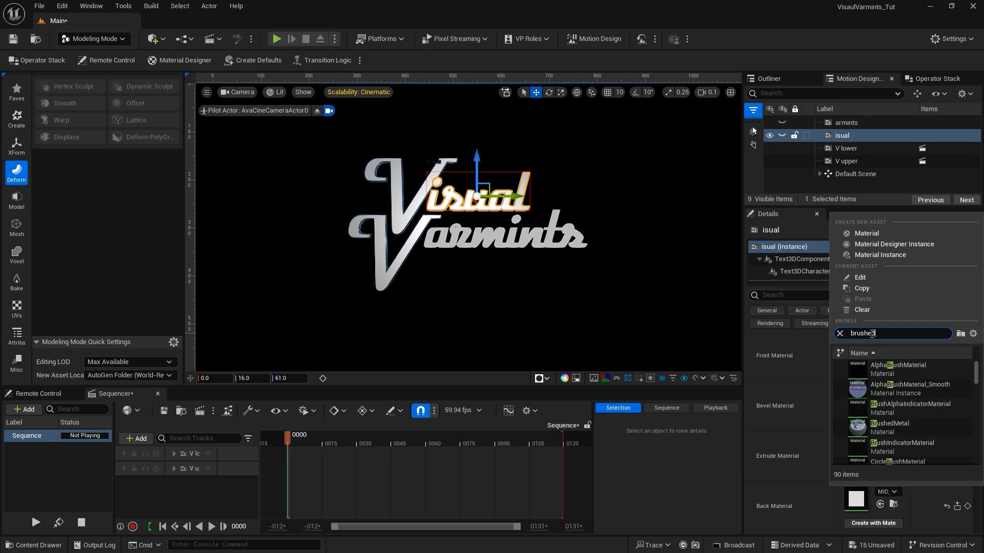
{"action": "left_click", "coordinate": [902, 408]}
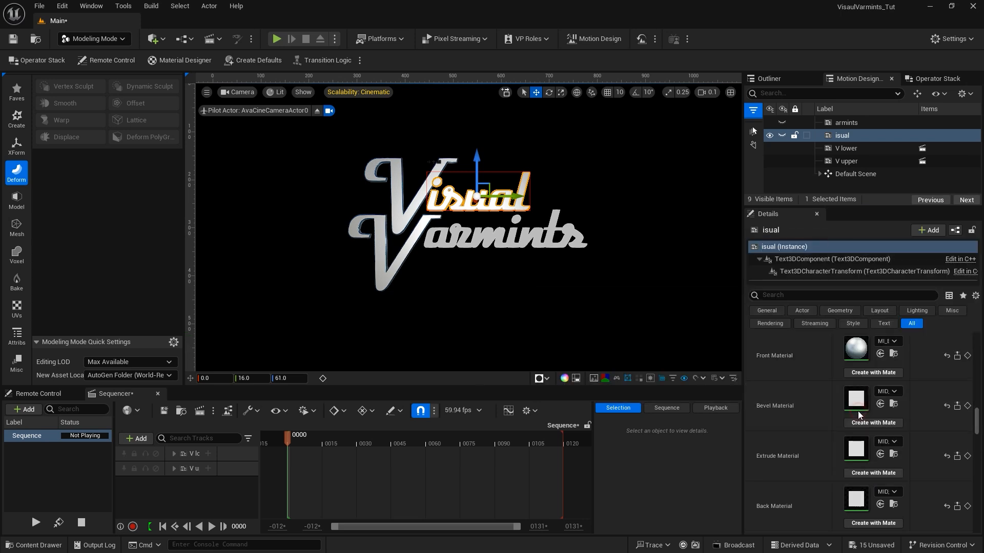
Assign the blued metal material instance to the isual text's bevel and extrude surfaces
{"action": "left_click", "coordinate": [883, 392]}
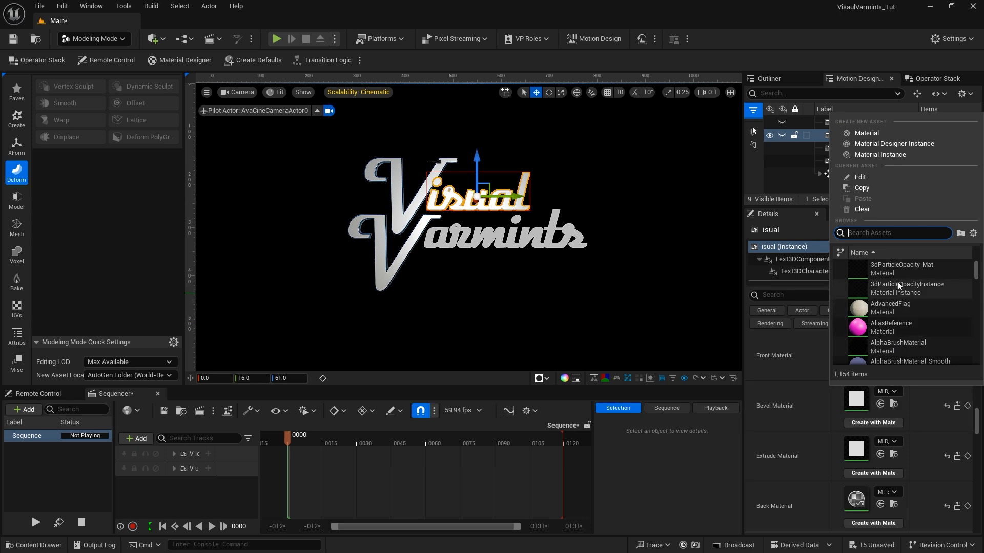
{"action": "type", "text": "blued"}
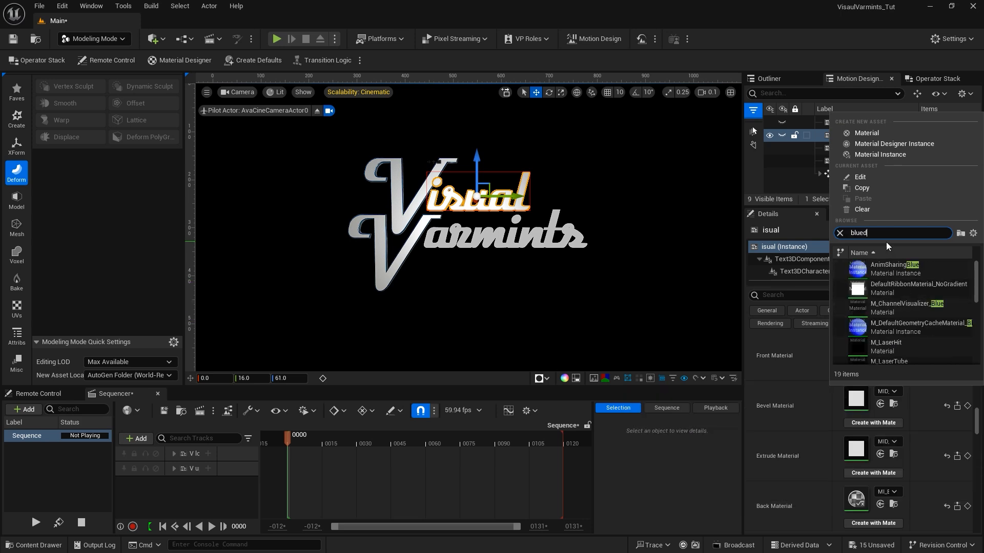
{"action": "left_click", "coordinate": [877, 276]}
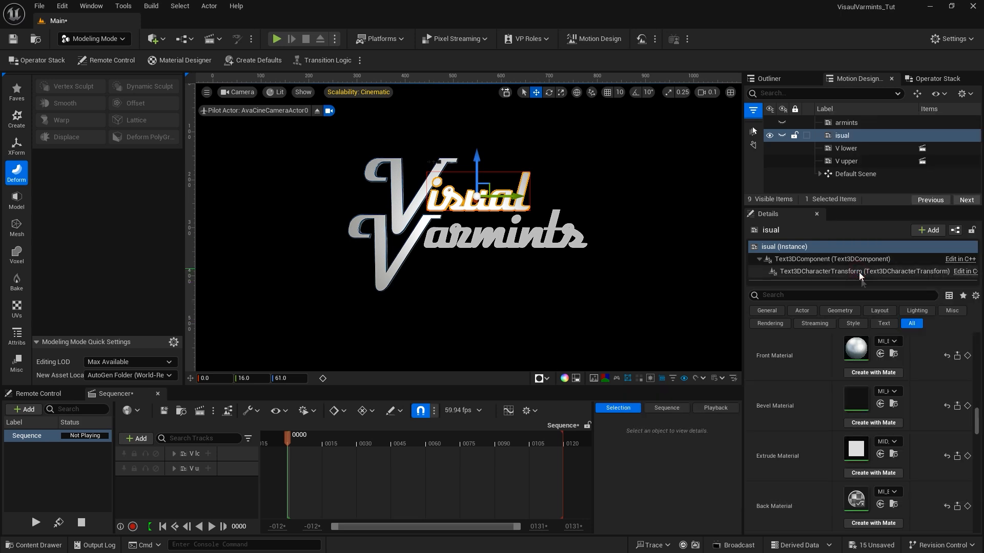
{"action": "left_click", "coordinate": [886, 443]}
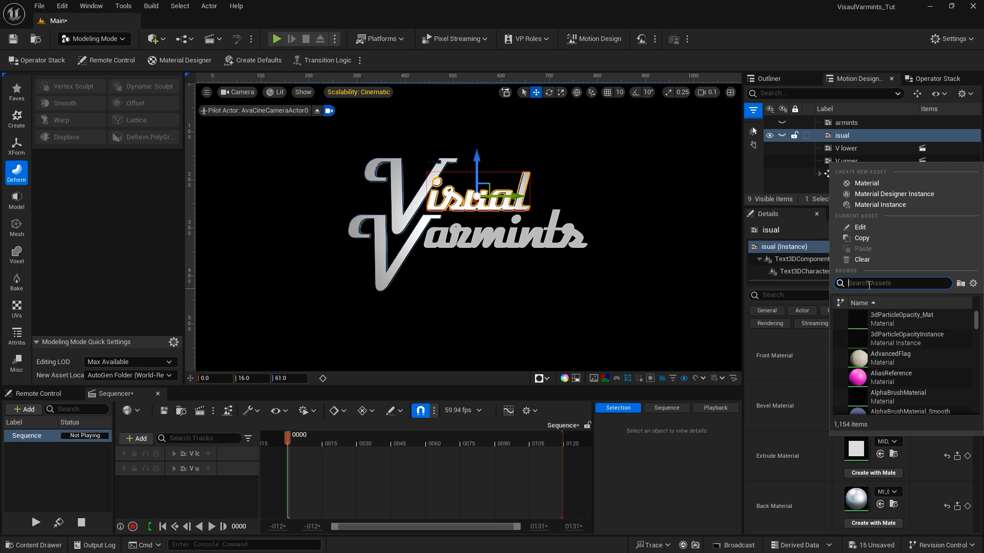
{"action": "type", "text": "blue"}
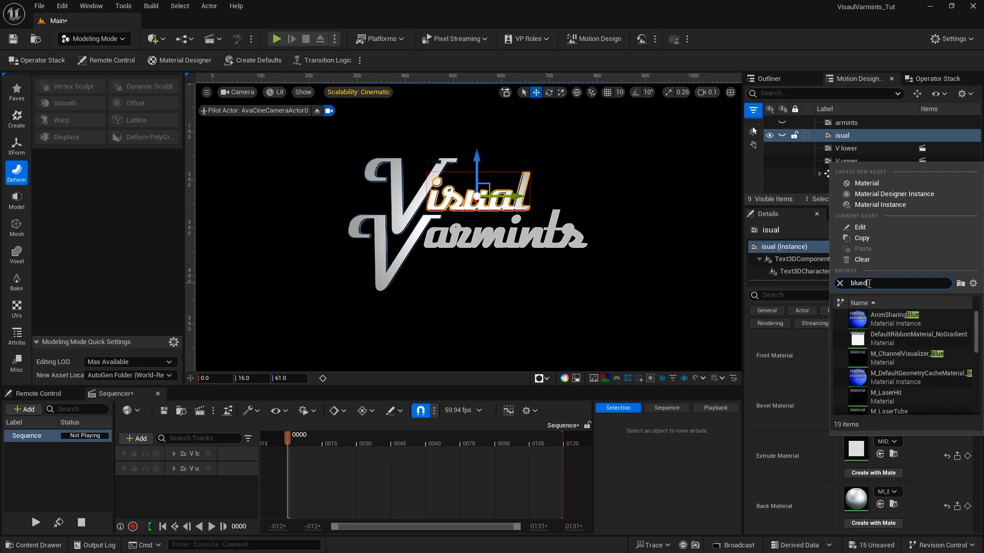
{"action": "type", "text": "d"}
{"action": "left_click", "coordinate": [854, 317]}
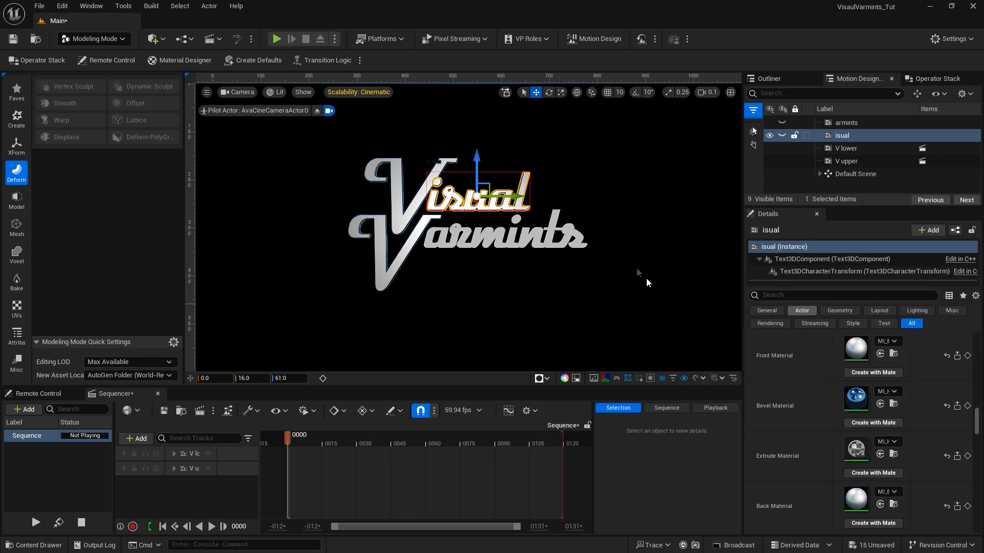
Examine the modifiers available for the isual text and review its geometry and layout settings
{"action": "left_click", "coordinate": [548, 238]}
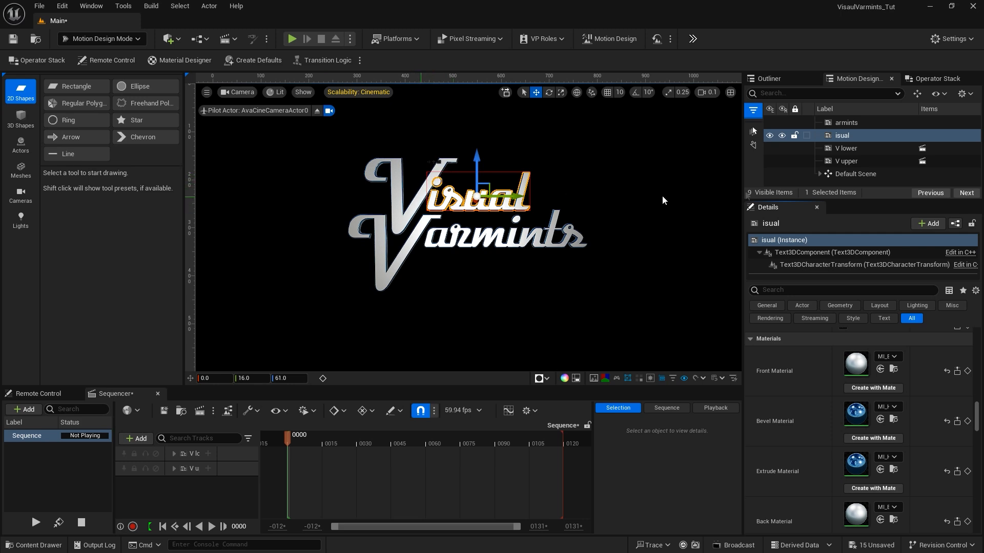
{"action": "left_click", "coordinate": [921, 81]}
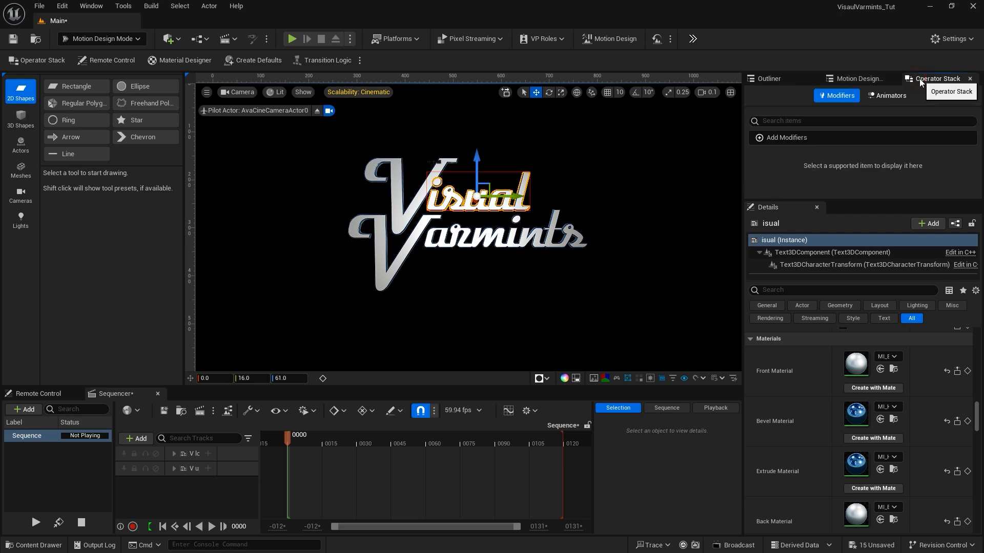
{"action": "left_click", "coordinate": [849, 134]}
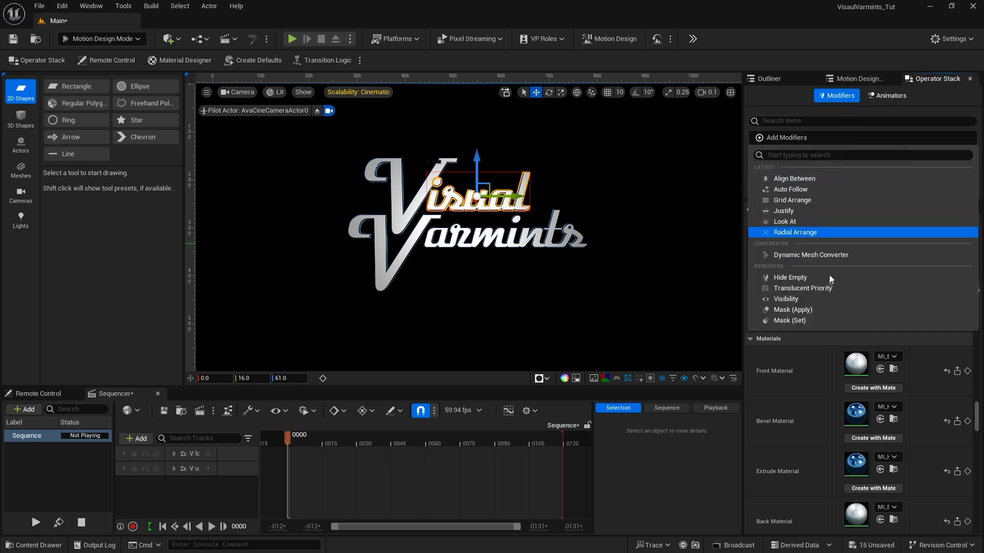
{"action": "left_click", "coordinate": [845, 81]}
{"action": "scroll", "coordinate": [833, 484], "scroll_direction": "up", "scroll_amount": 5}
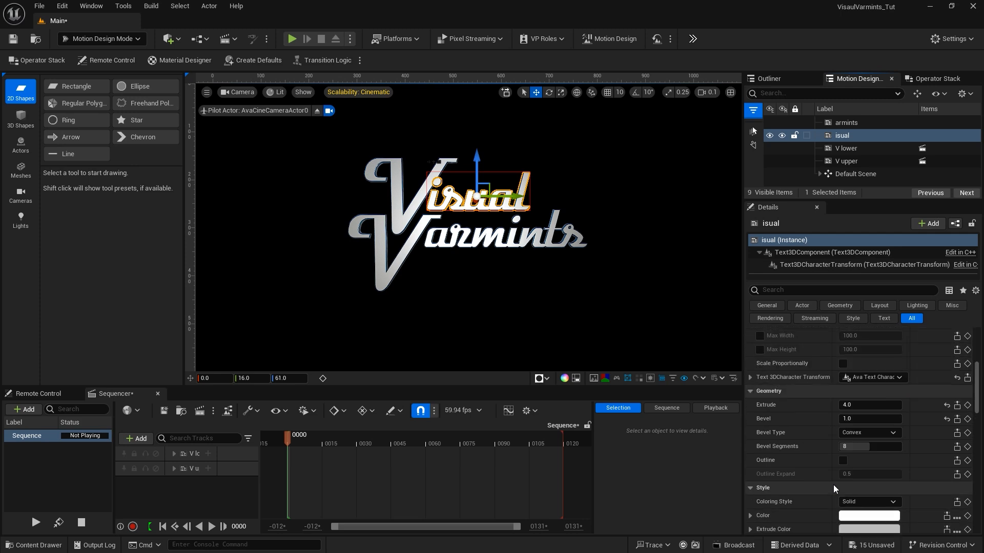
{"action": "scroll", "coordinate": [833, 485], "scroll_direction": "up", "scroll_amount": 5}
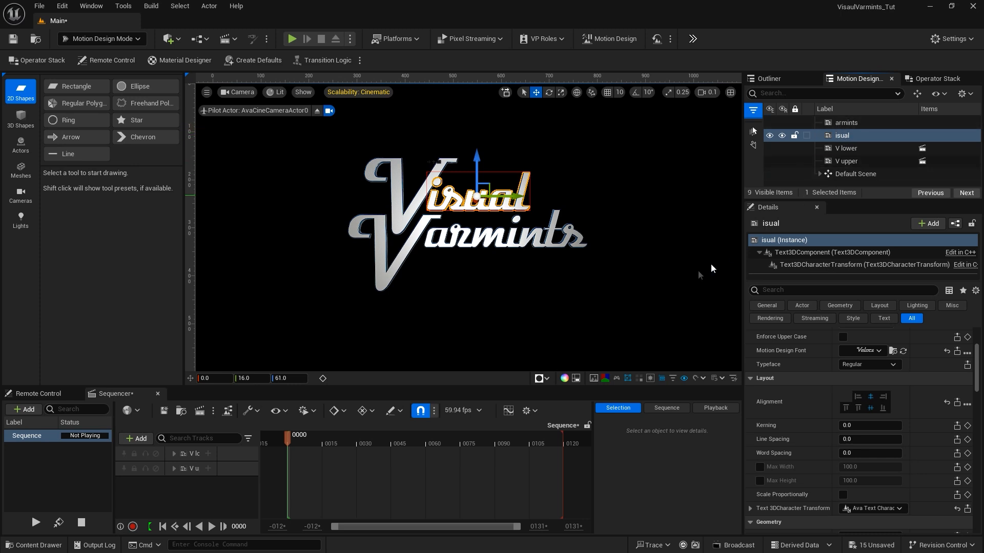
Duplicate the isual and armints texts together and select the two copies, isual2 and armints2
{"action": "left_click", "coordinate": [841, 124], "text": "ctrl"}
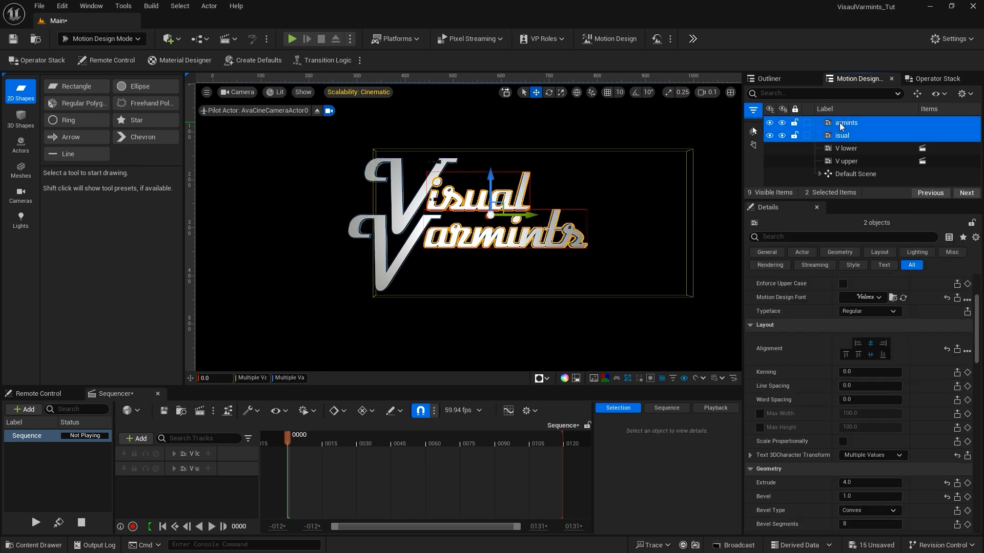
{"action": "key", "text": "ctrl+d"}
{"action": "left_click", "coordinate": [838, 147]}
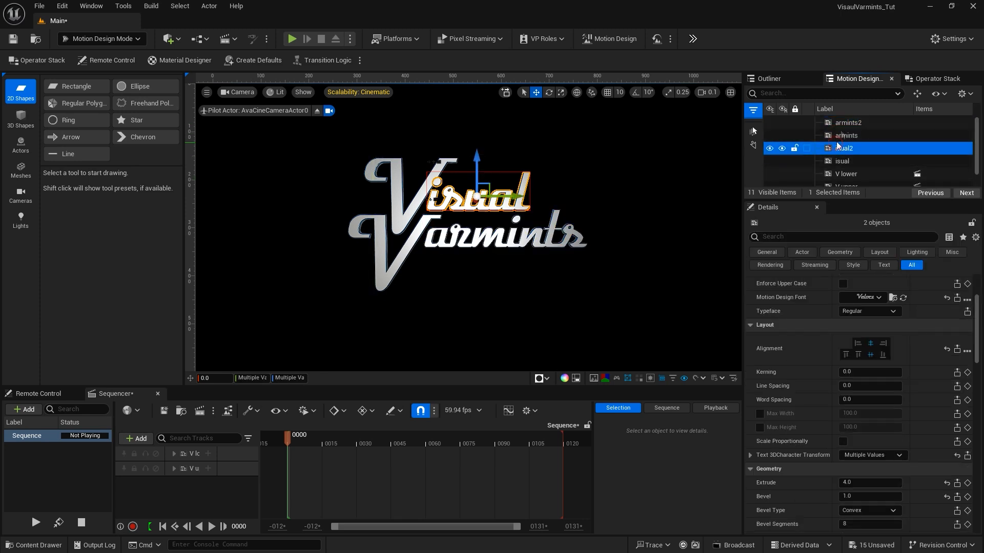
{"action": "left_click", "coordinate": [841, 125]}
{"action": "left_click", "coordinate": [841, 147], "text": "ctrl"}
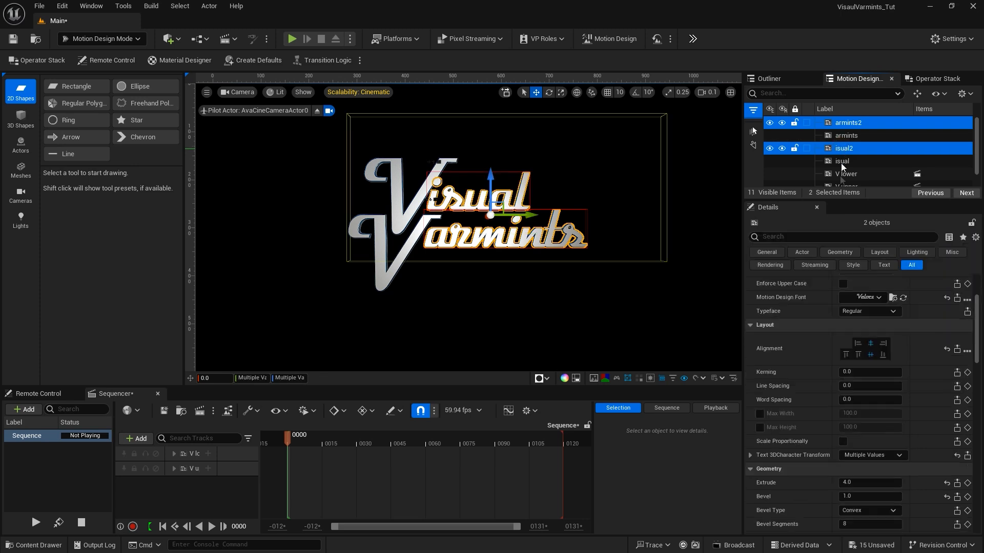
Move the isual2 and armints2 backup copies below Default Scene in the actor list, and hide and lock them
{"action": "left_click_drag", "start_coordinate": [816, 201], "coordinate": [812, 275]}
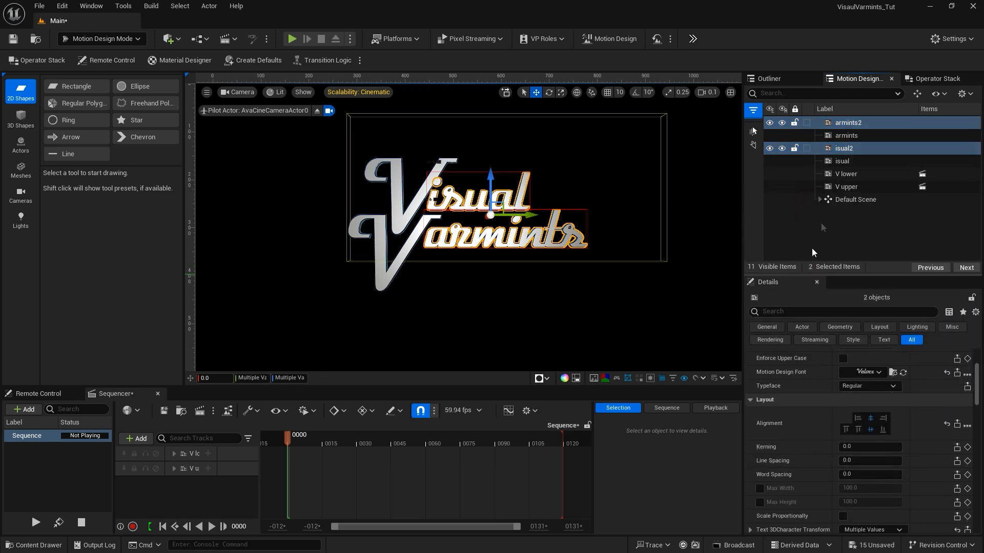
{"action": "left_click_drag", "start_coordinate": [835, 149], "coordinate": [837, 204]}
{"action": "left_click", "coordinate": [781, 202]}
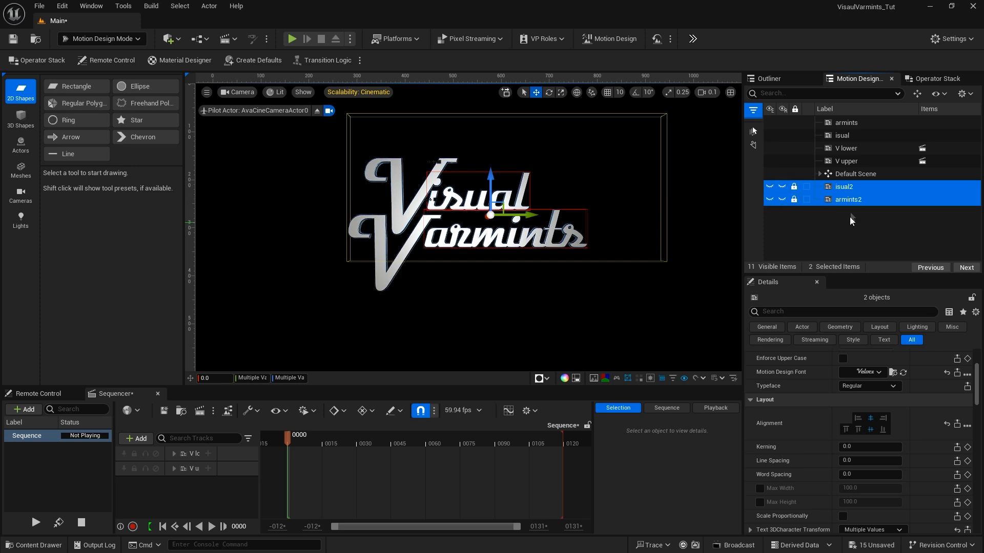
Convert the original isual text to Static Mesh output in Modeling mode, transferring its materials and collision
{"action": "left_click", "coordinate": [840, 136]}
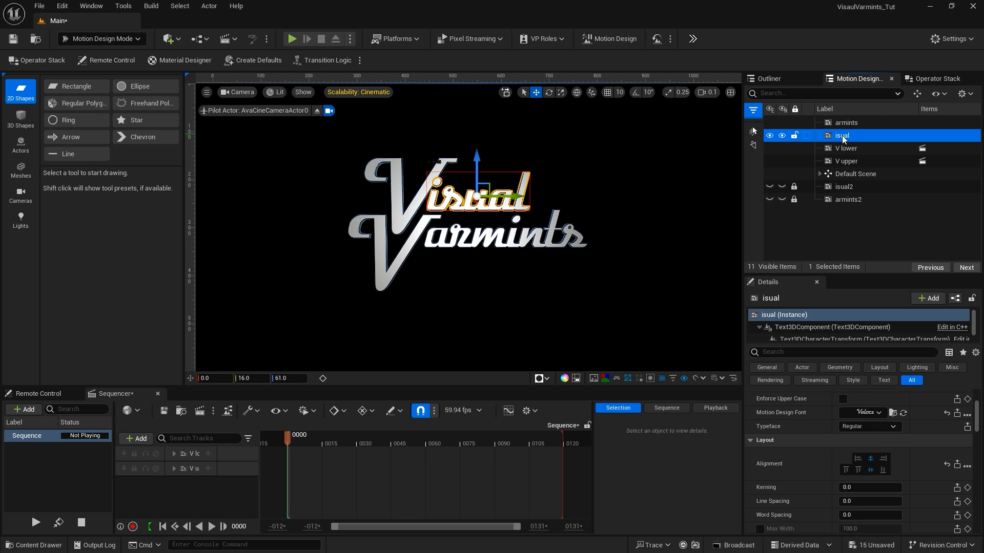
{"action": "left_click", "coordinate": [108, 39]}
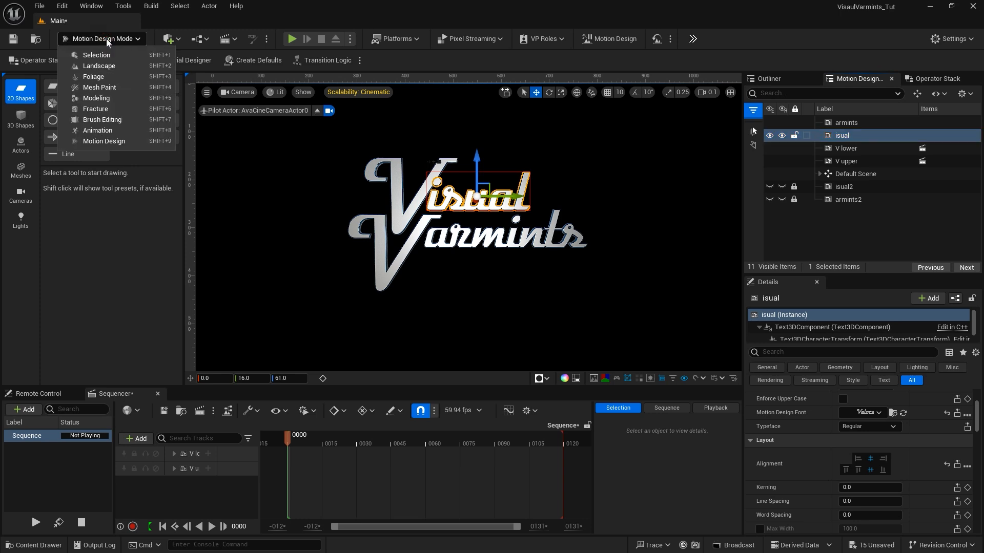
{"action": "left_click", "coordinate": [116, 97]}
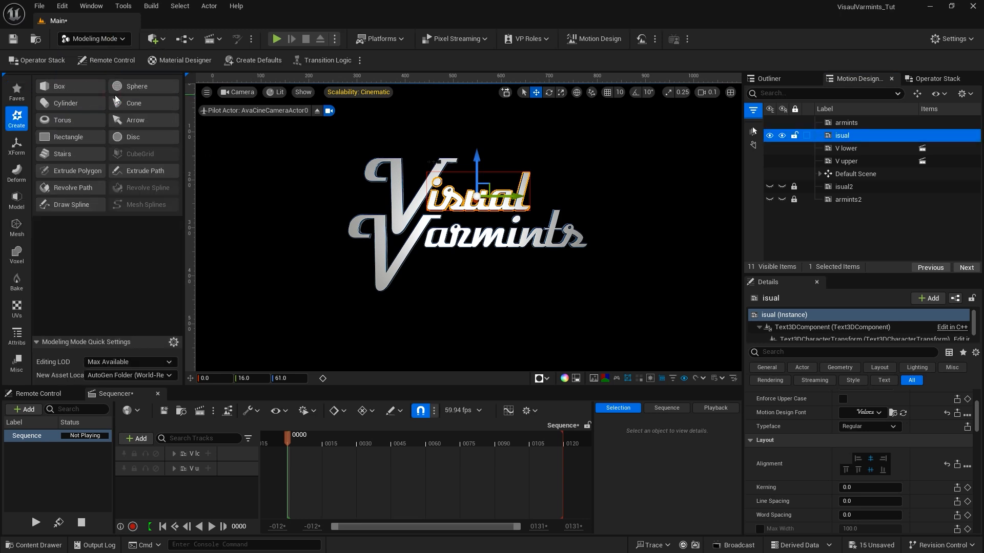
{"action": "left_click", "coordinate": [17, 148]}
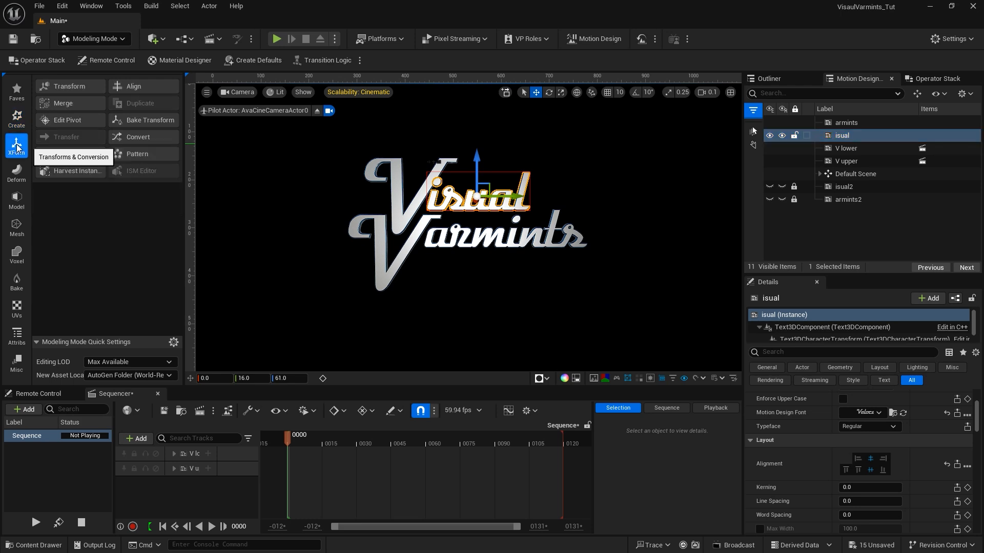
{"action": "left_click", "coordinate": [140, 137]}
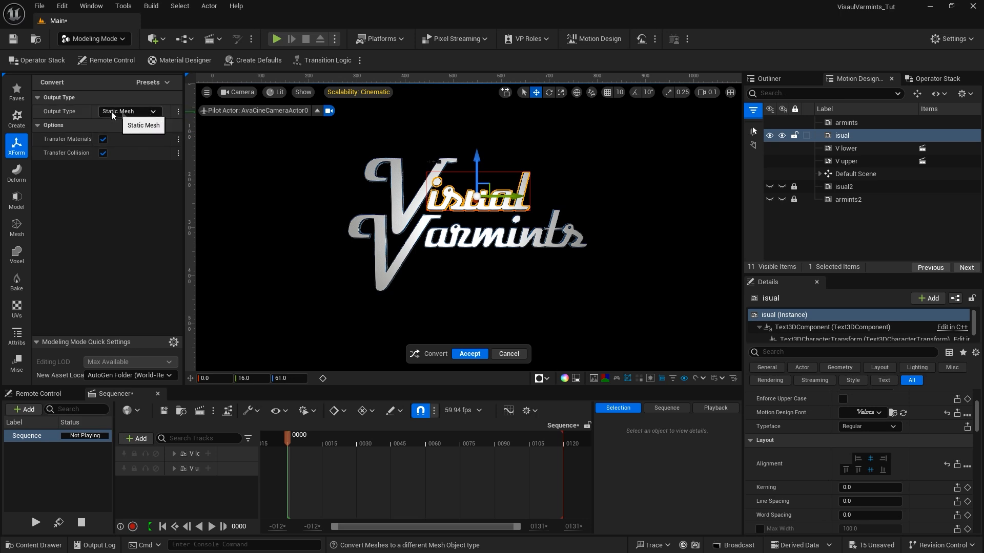
{"action": "left_click", "coordinate": [469, 354]}
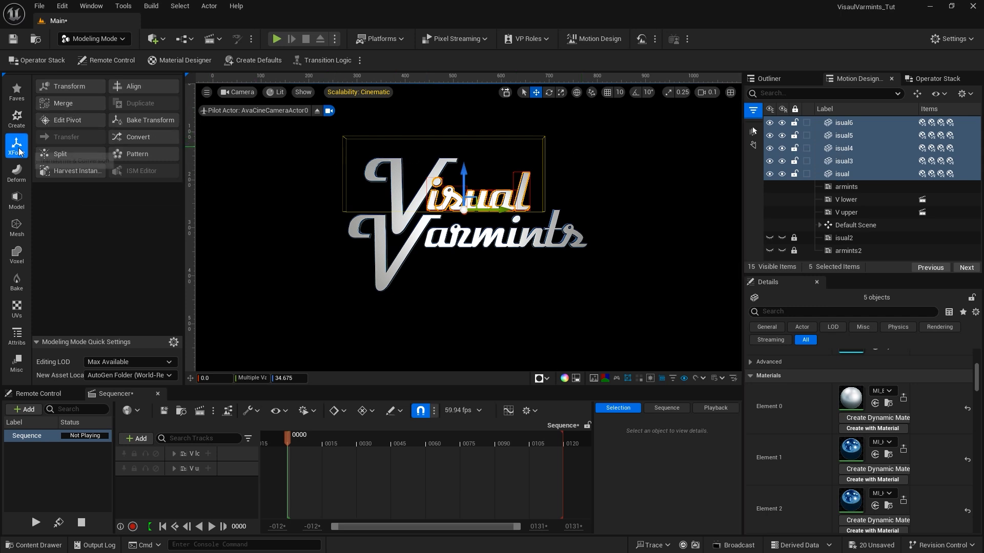
Merge the converted isual letter meshes into one object and rename it isual
{"action": "left_click", "coordinate": [63, 103]}
{"action": "left_click", "coordinate": [462, 358]}
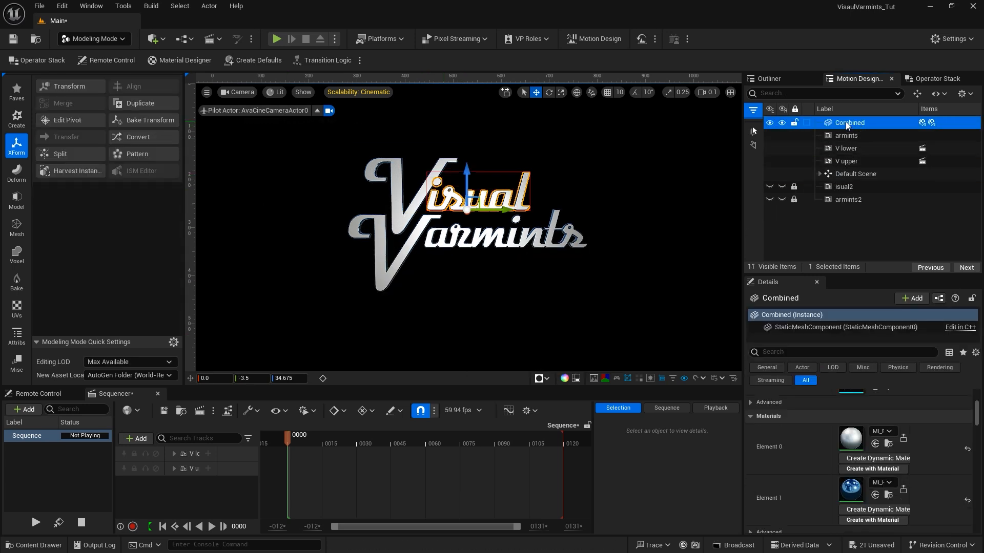
{"action": "left_click", "coordinate": [847, 123]}
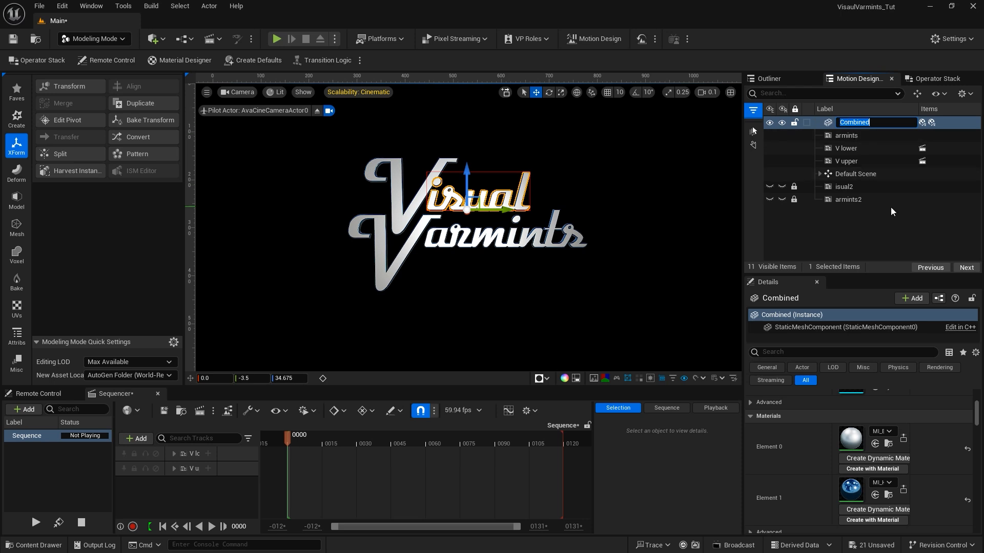
{"action": "type", "text": "isual"}
{"action": "key", "text": "Return"}
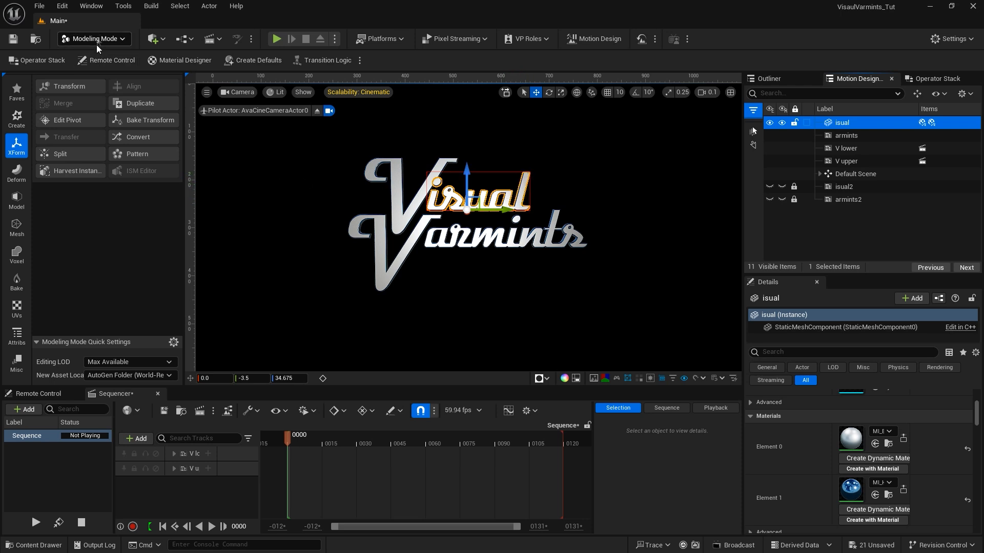
Start a Lattice deformation on the isual mesh with the X, Y and Z resolution set to 2
{"action": "left_click", "coordinate": [17, 171]}
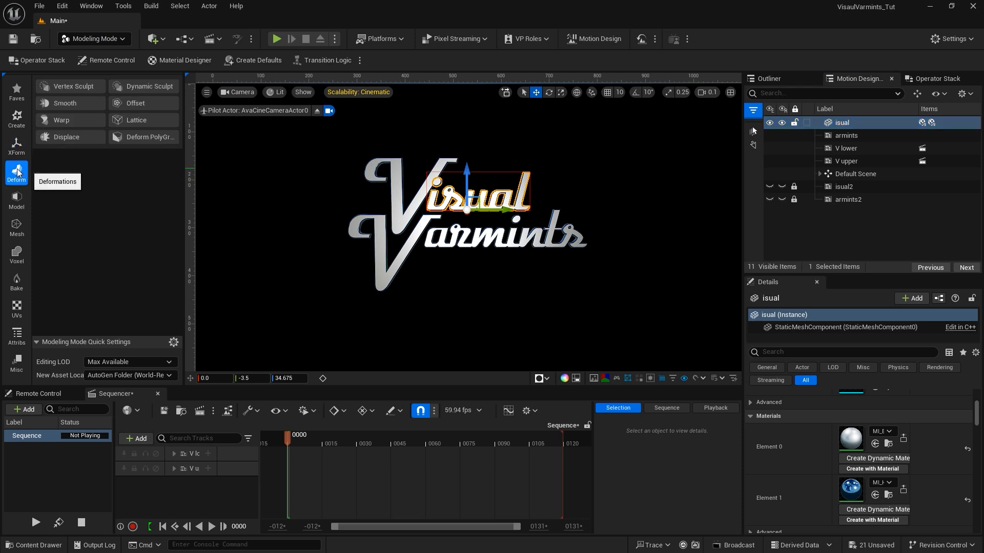
{"action": "left_click", "coordinate": [137, 119]}
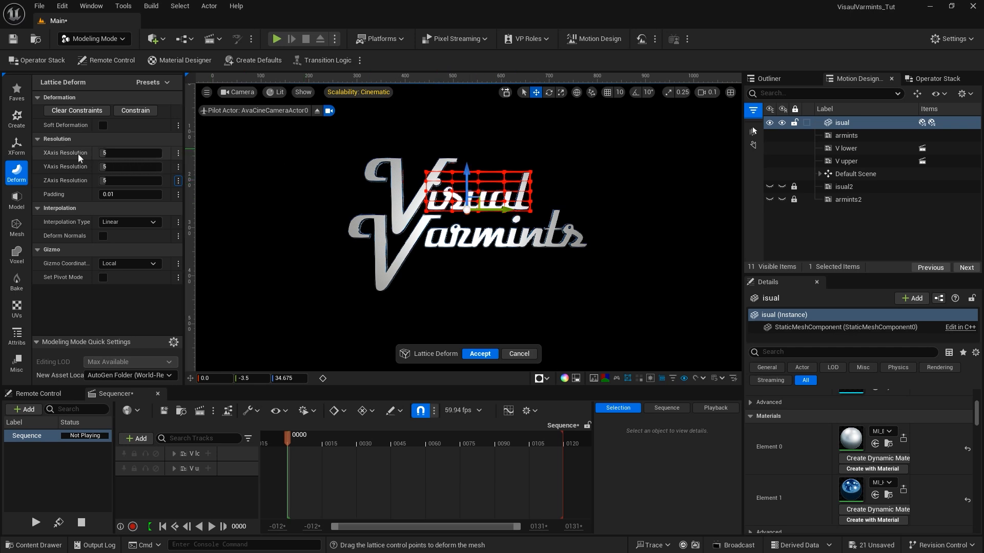
{"action": "left_click", "coordinate": [111, 153]}
{"action": "key", "text": "Tab"}
{"action": "key", "text": "Tab"}
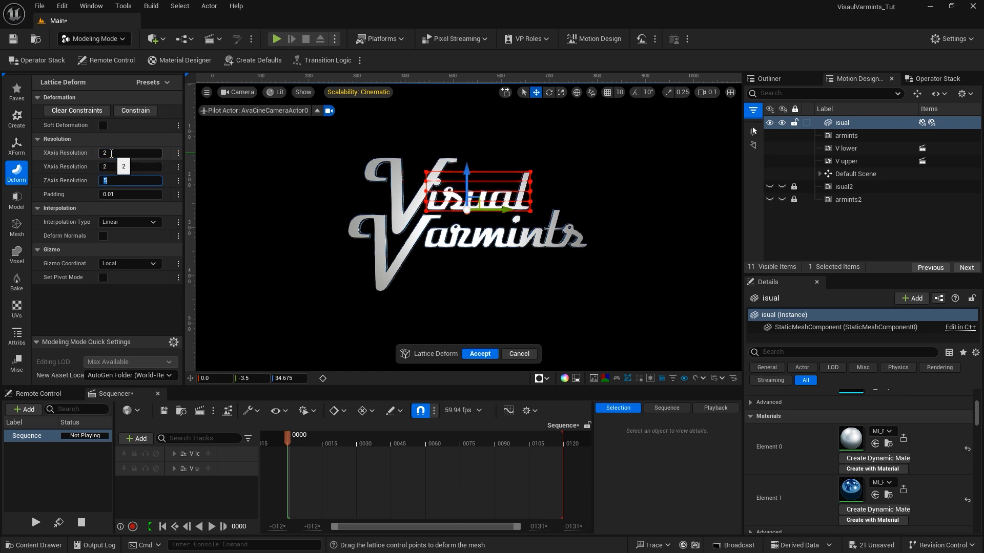
{"action": "key", "text": "Tab"}
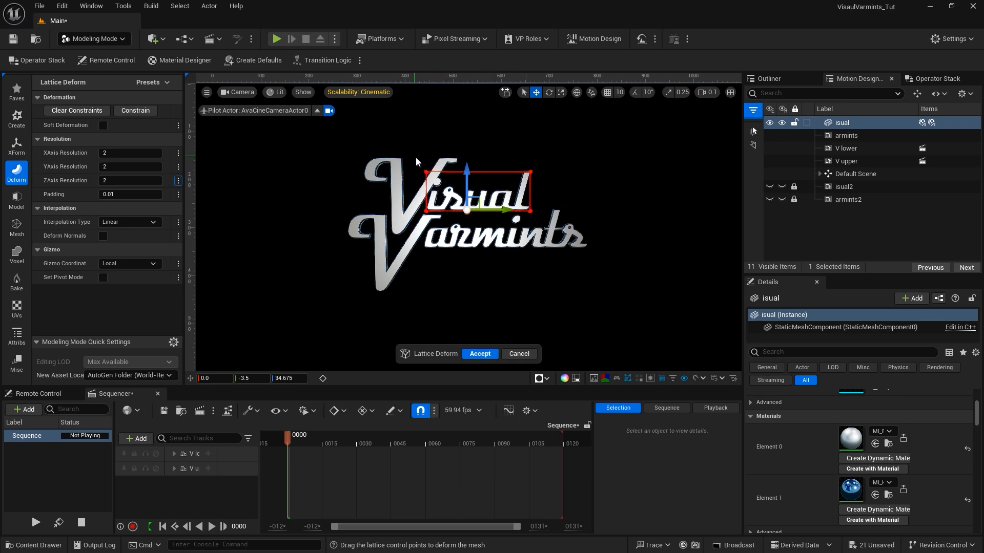
Slant the isual mesh by shifting the lattice's upper control points 33 in Y using Delta Mode, and accept the deformation
{"action": "left_click_drag", "start_coordinate": [416, 157], "coordinate": [544, 186]}
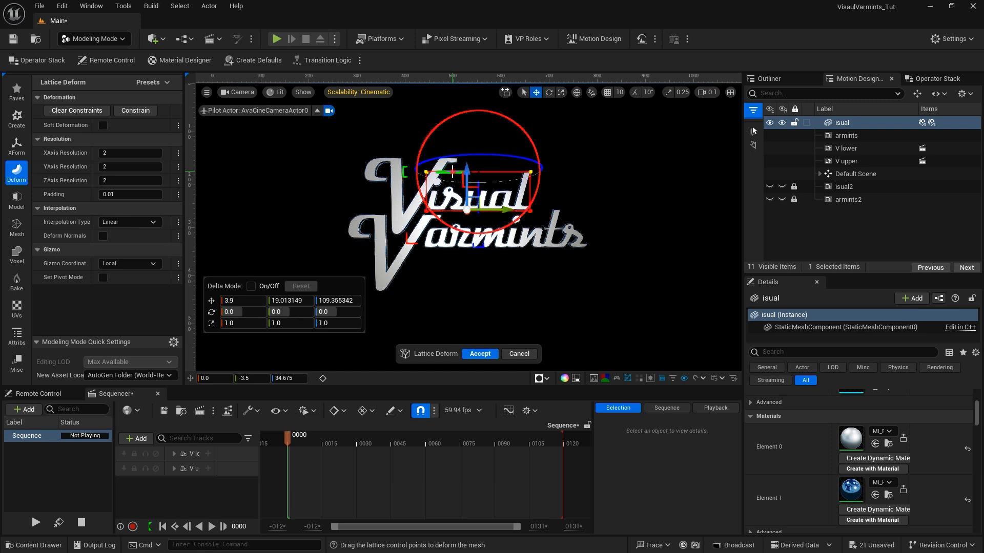
{"action": "mouse_move", "coordinate": [453, 169]}
{"action": "left_mouse_down"}
{"action": "mouse_move", "coordinate": [465, 174]}
{"action": "mouse_move", "coordinate": [455, 179]}
{"action": "left_mouse_up"}
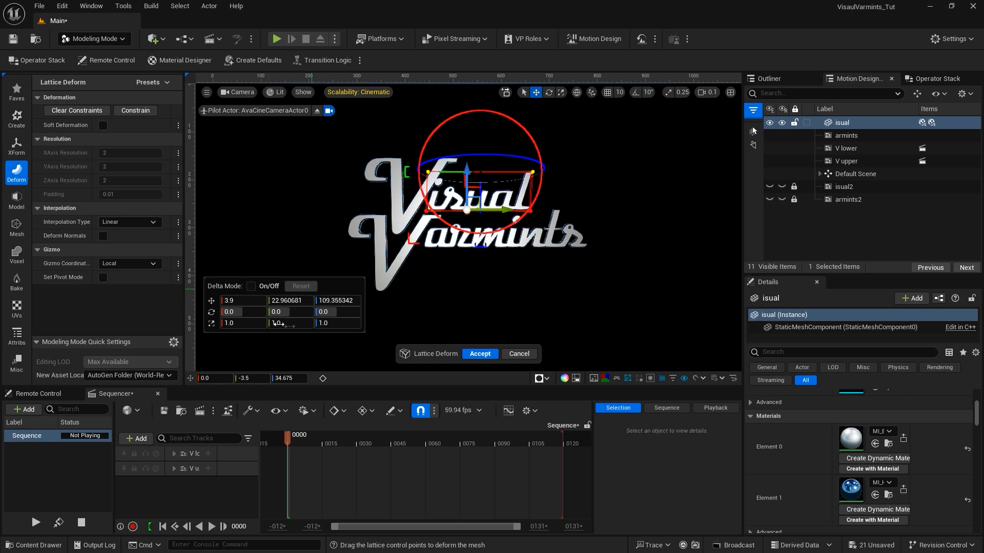
{"action": "left_click", "coordinate": [251, 286]}
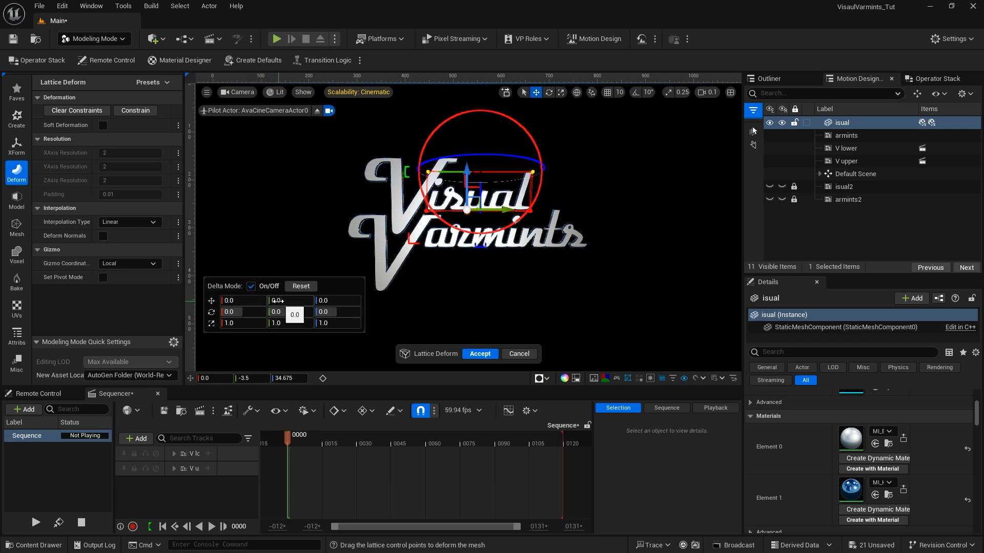
{"action": "left_click", "coordinate": [277, 301]}
{"action": "type", "text": "33"}
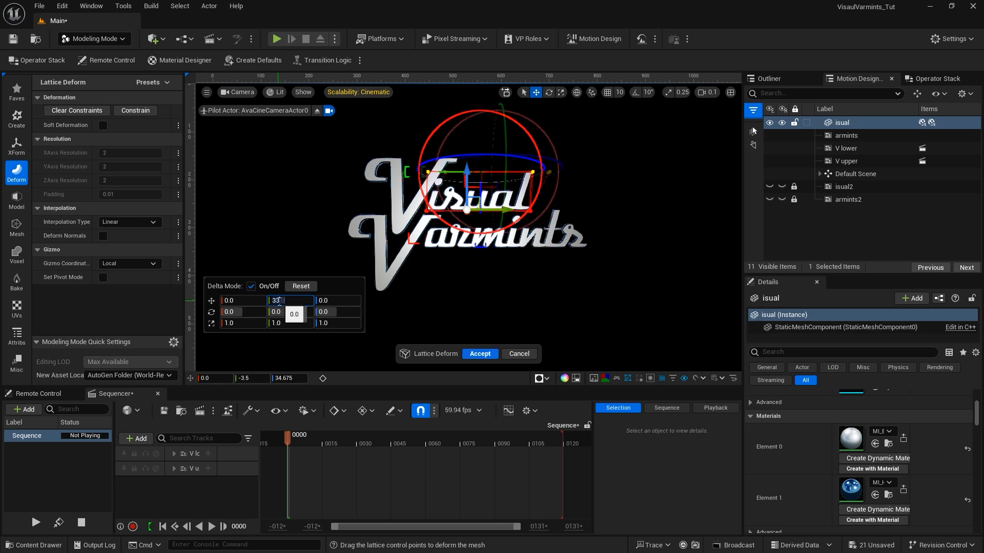
{"action": "key", "text": "Return"}
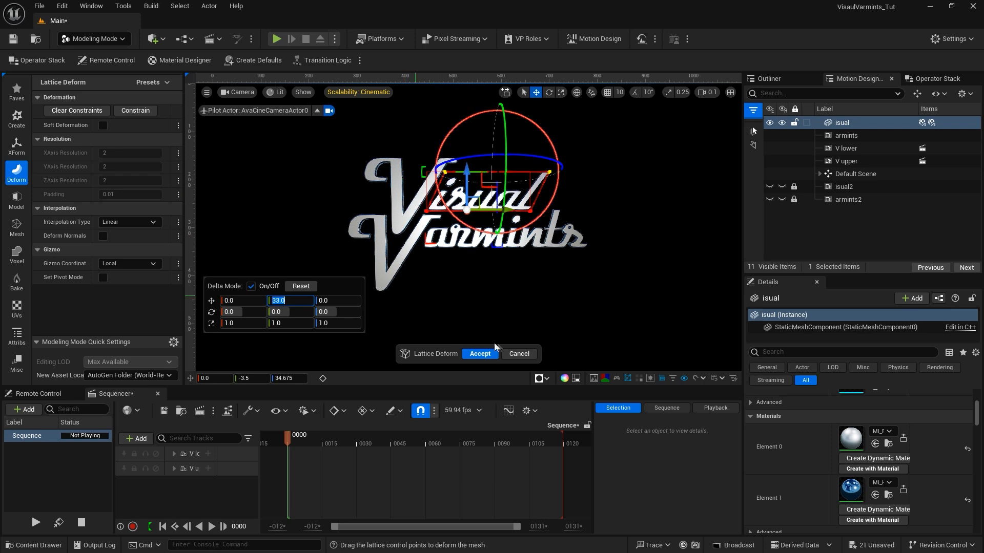
{"action": "left_click", "coordinate": [480, 355]}
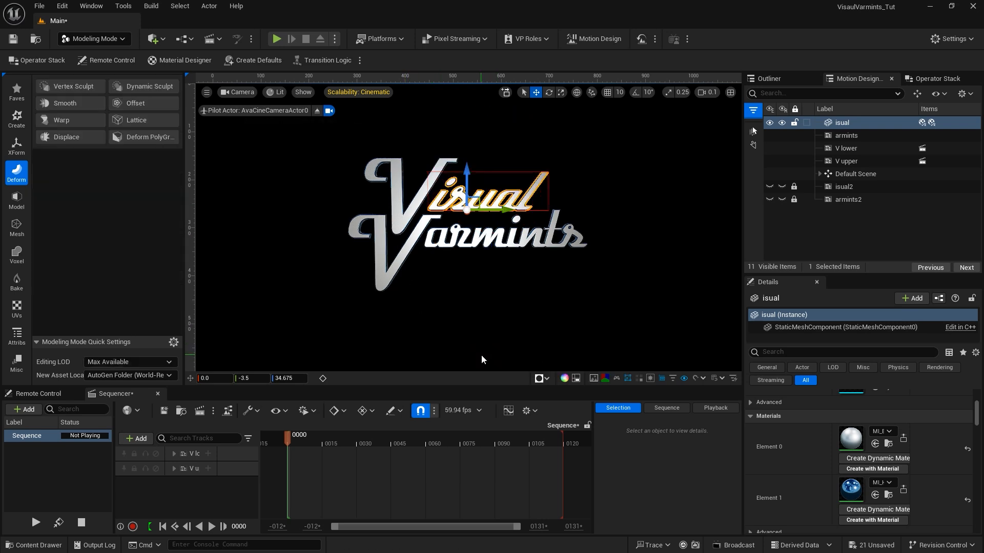
Convert the armints text to static meshes and merge the resulting letter meshes into one object
{"action": "left_click", "coordinate": [470, 239]}
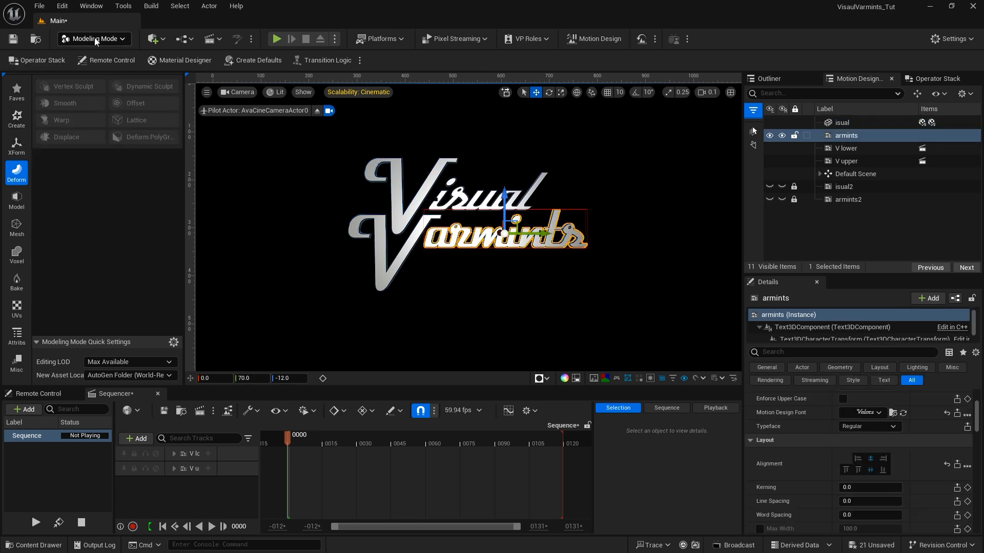
{"action": "left_click", "coordinate": [19, 145]}
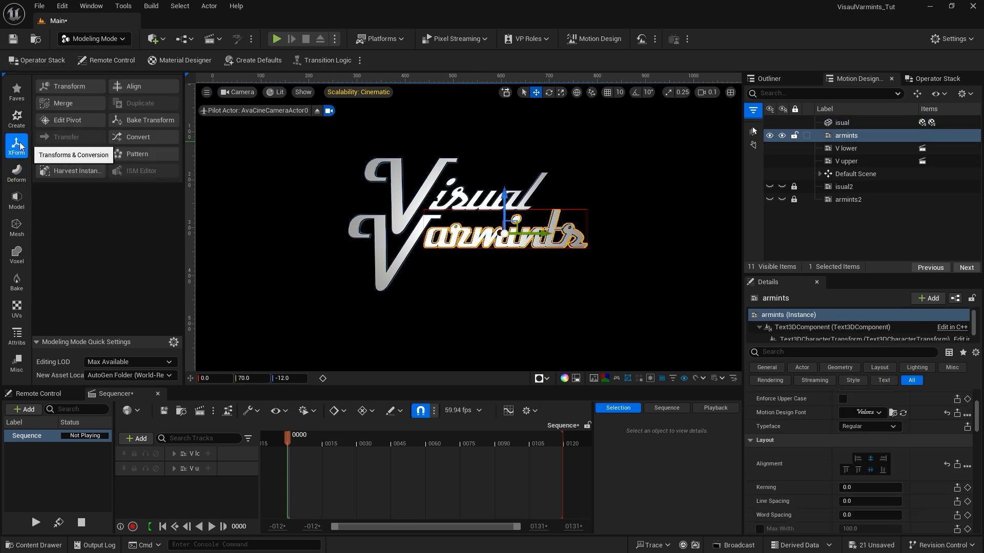
{"action": "left_click", "coordinate": [137, 138]}
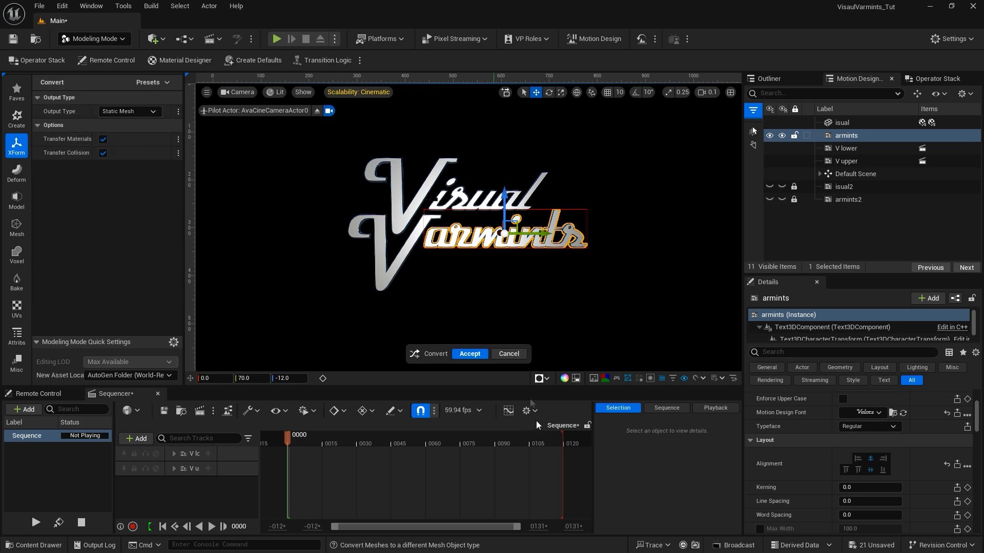
{"action": "left_click", "coordinate": [469, 354]}
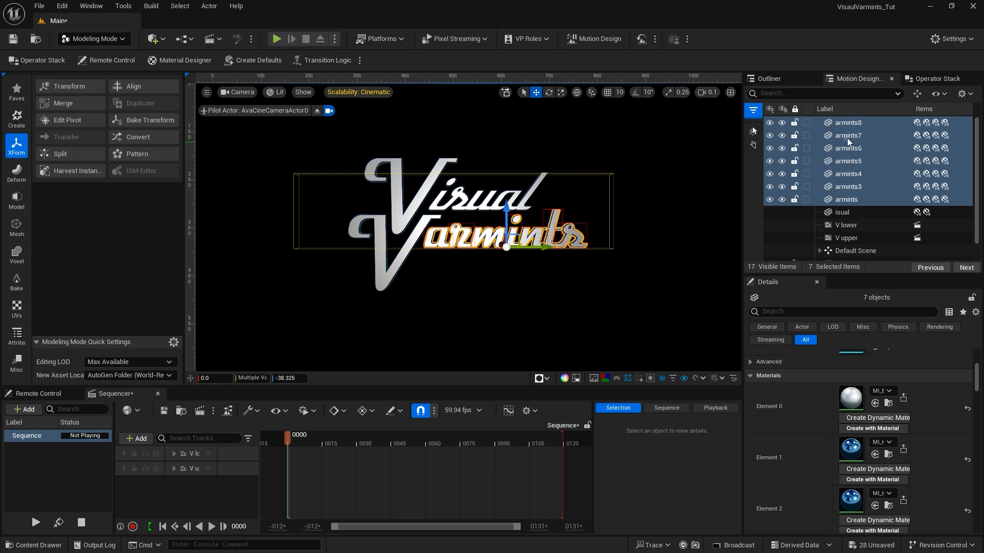
{"action": "left_click", "coordinate": [64, 105]}
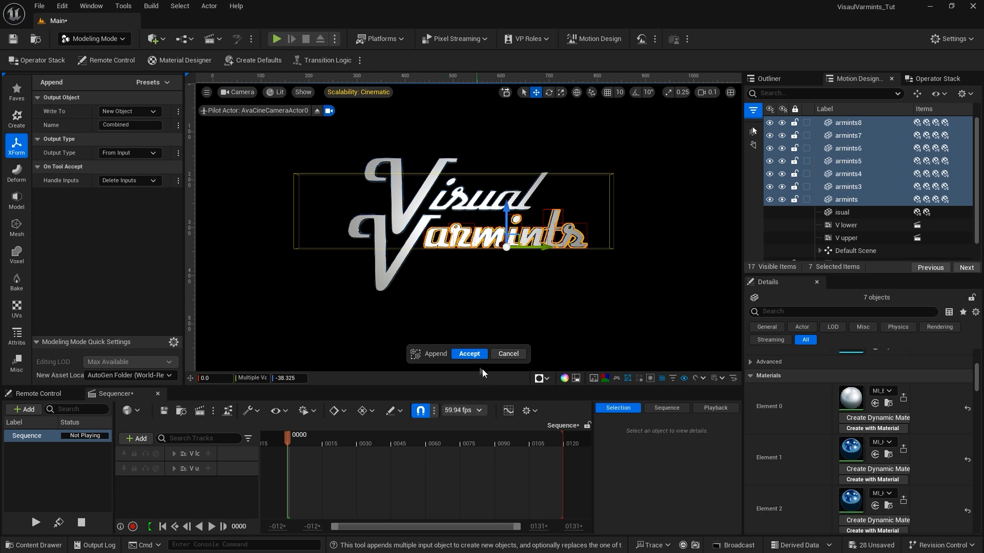
{"action": "left_click", "coordinate": [468, 353]}
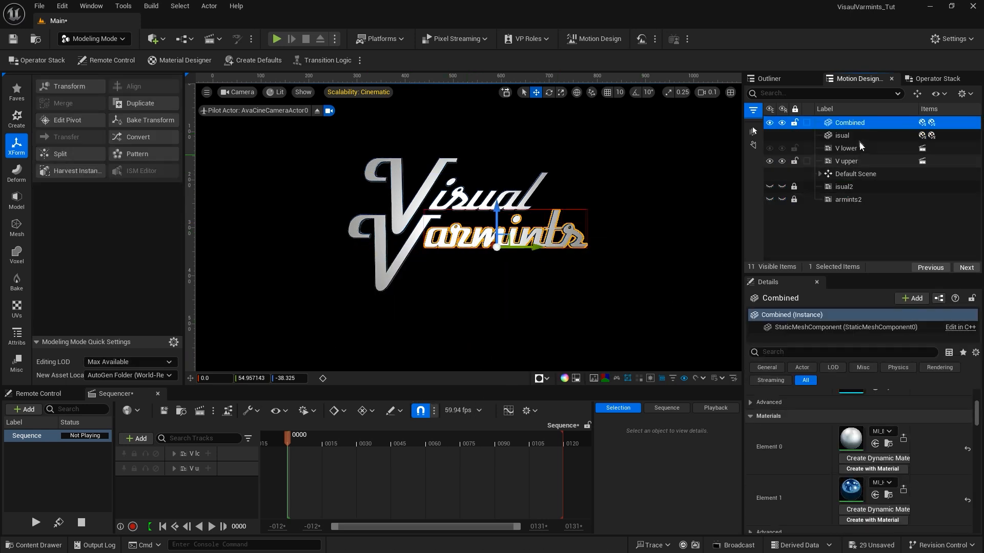
Rename the merged Combined mesh as armints
{"action": "left_click", "coordinate": [852, 123]}
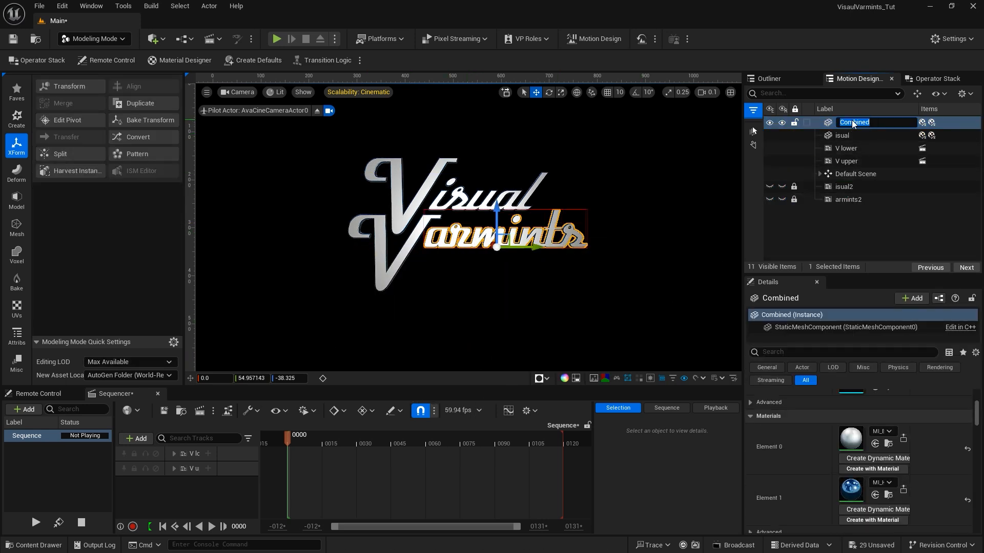
{"action": "type", "text": "armints"}
{"action": "key", "text": "Return"}
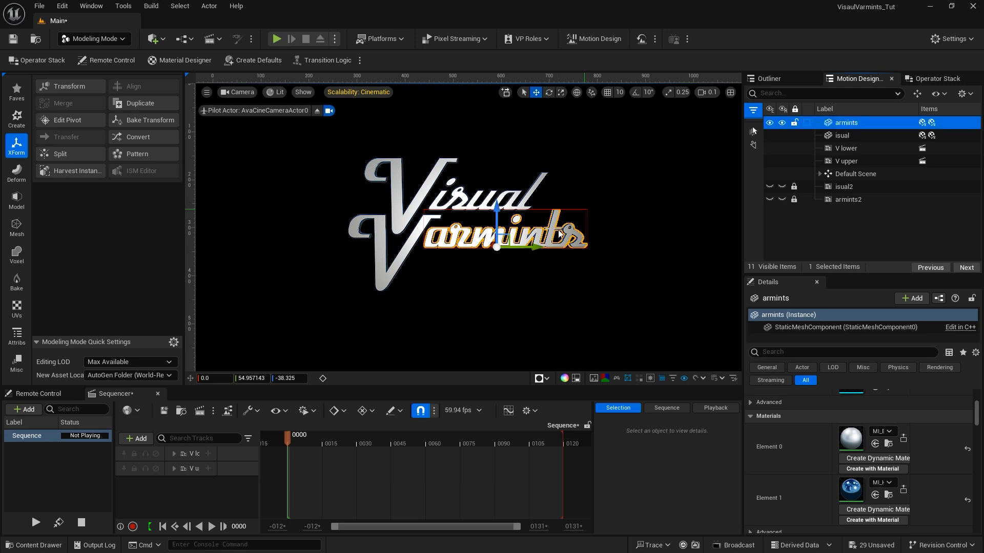
Slant the armints mesh with a Lattice deformation by shifting the upper control points 33 in Y, and accept the deformation
{"action": "left_click", "coordinate": [18, 173]}
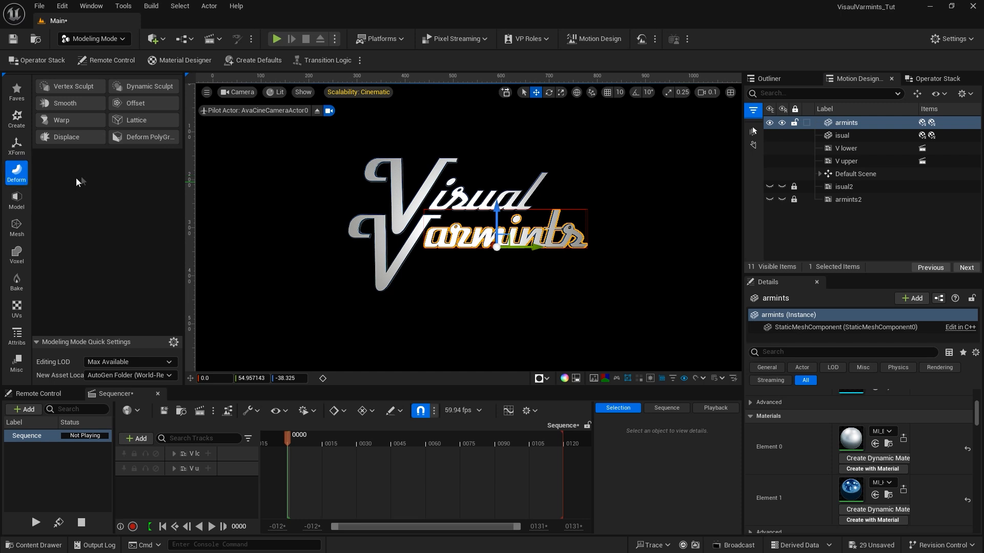
{"action": "left_click", "coordinate": [141, 118]}
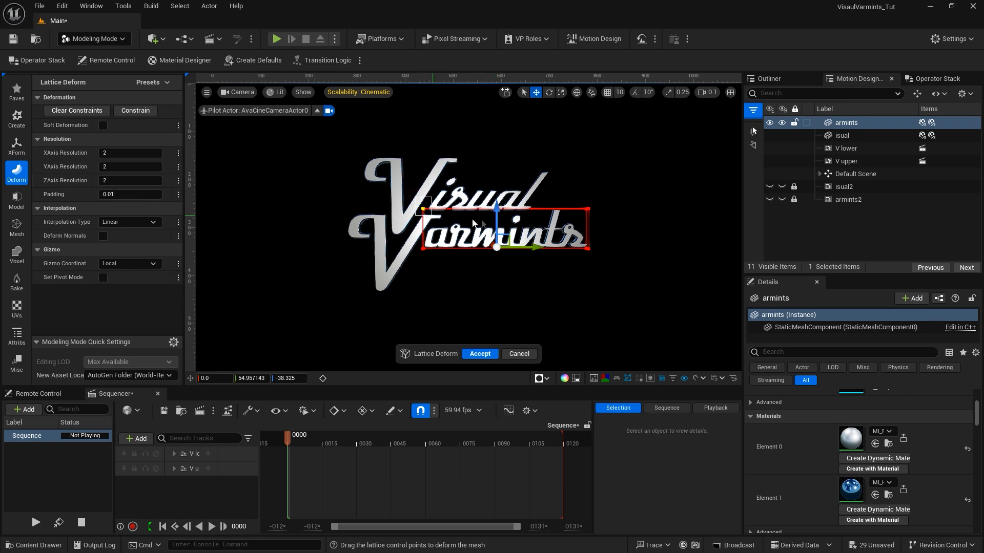
{"action": "left_click_drag", "start_coordinate": [415, 197], "coordinate": [607, 221]}
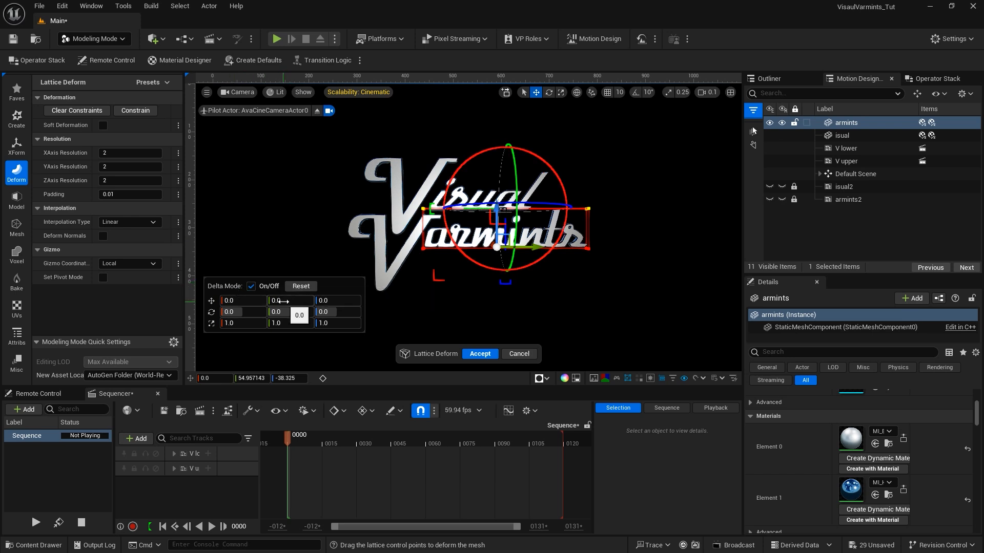
{"action": "left_click", "coordinate": [284, 301]}
{"action": "type", "text": "33"}
{"action": "key", "text": "Return"}
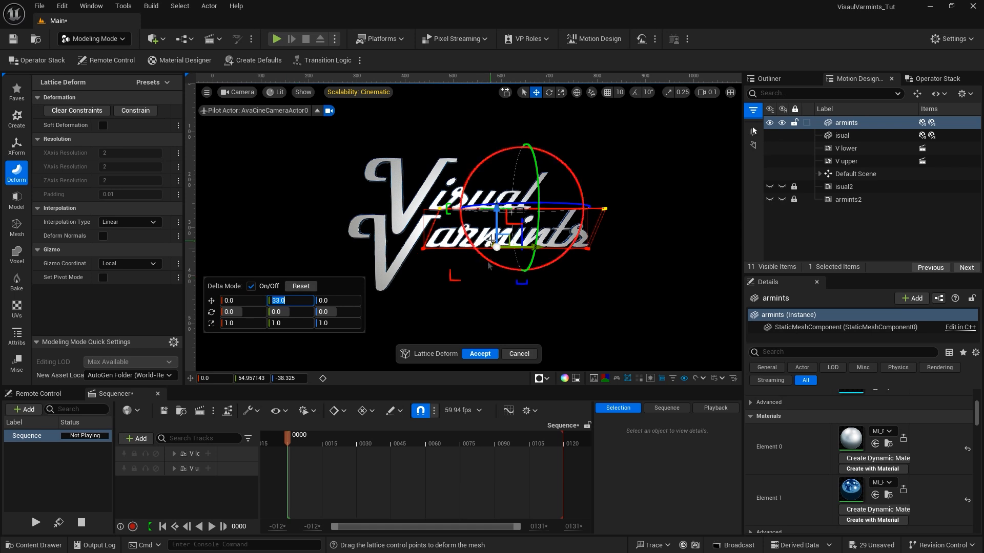
{"action": "left_click", "coordinate": [480, 354]}
{"action": "left_click", "coordinate": [575, 286]}
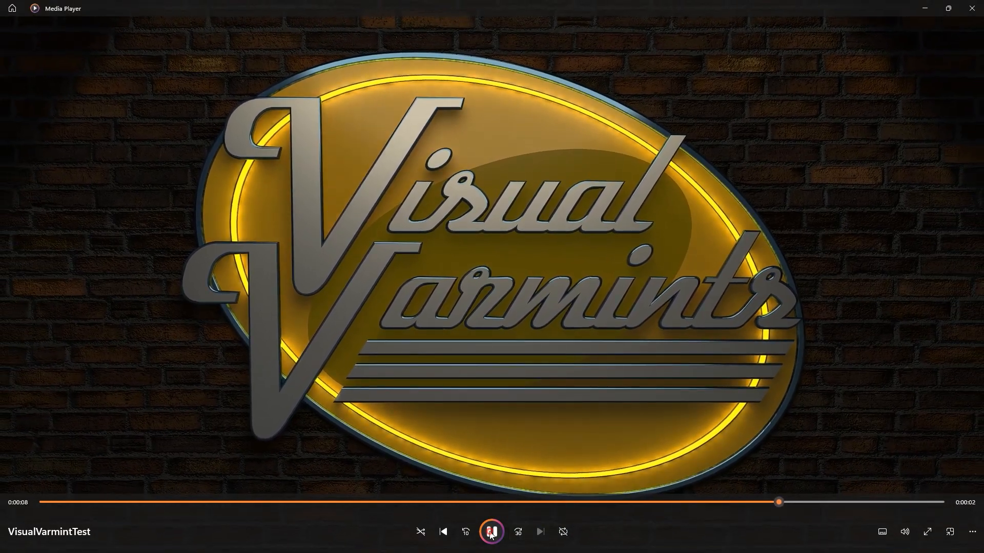
Switch to Media Player and pause the VisualVarmintTest reference video to examine the oval sign behind the title
{"action": "left_click", "coordinate": [491, 532]}
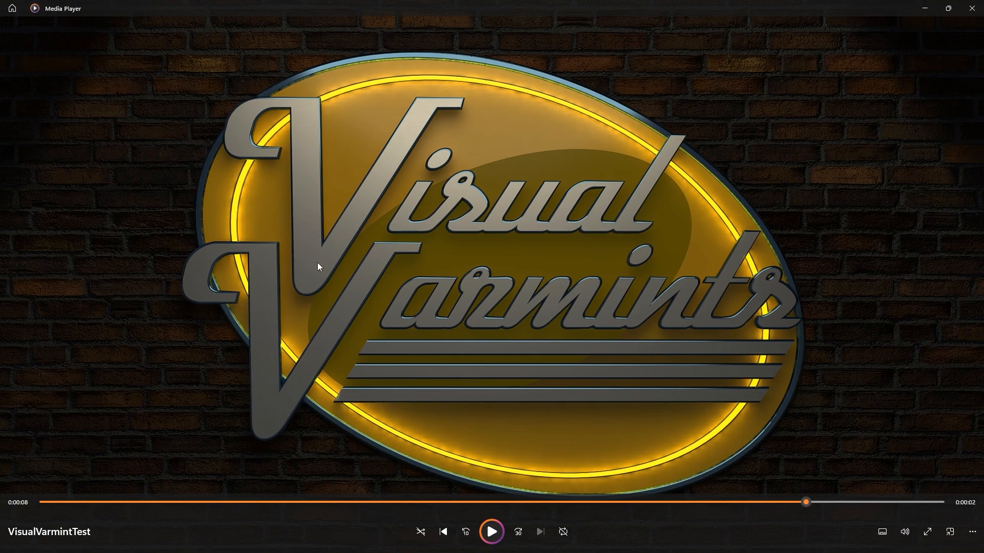
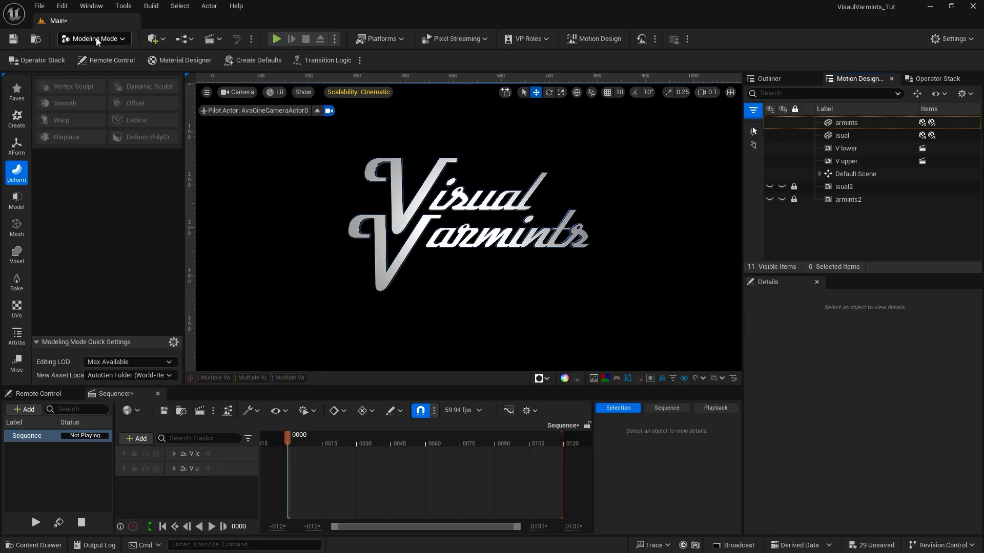
Switch the editor to Motion Design mode and add a default-size 2D ellipse to the scene
{"action": "left_click", "coordinate": [96, 38]}
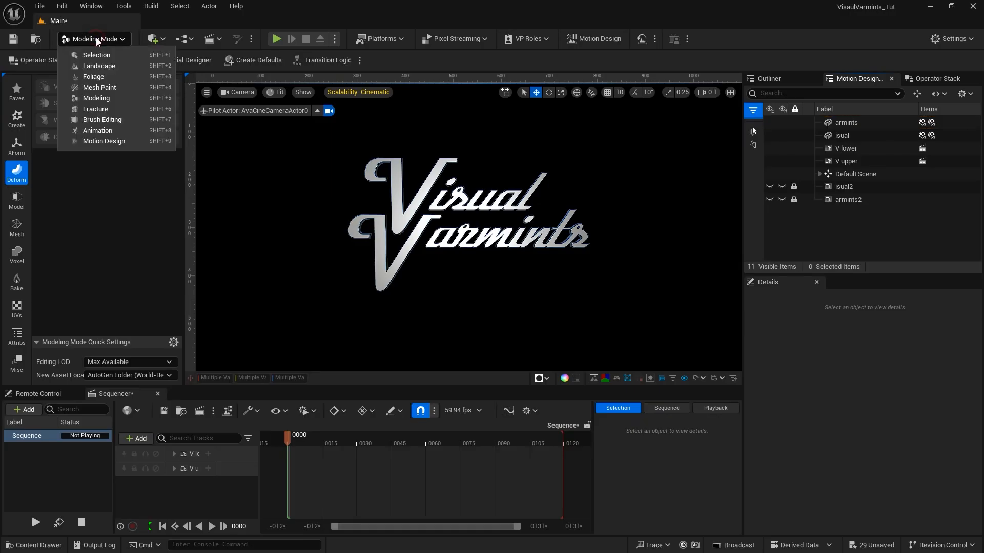
{"action": "left_click", "coordinate": [112, 142]}
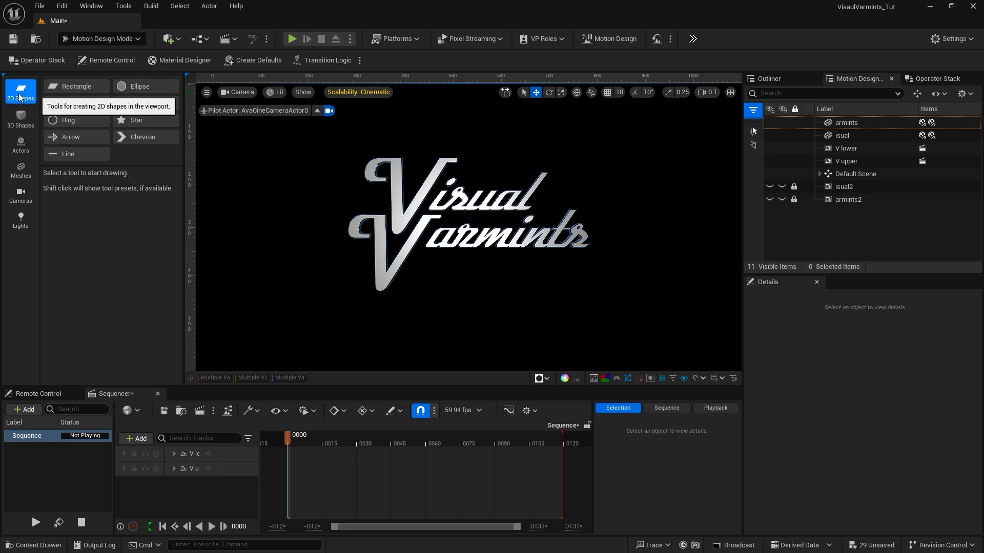
{"action": "double_click", "coordinate": [137, 87]}
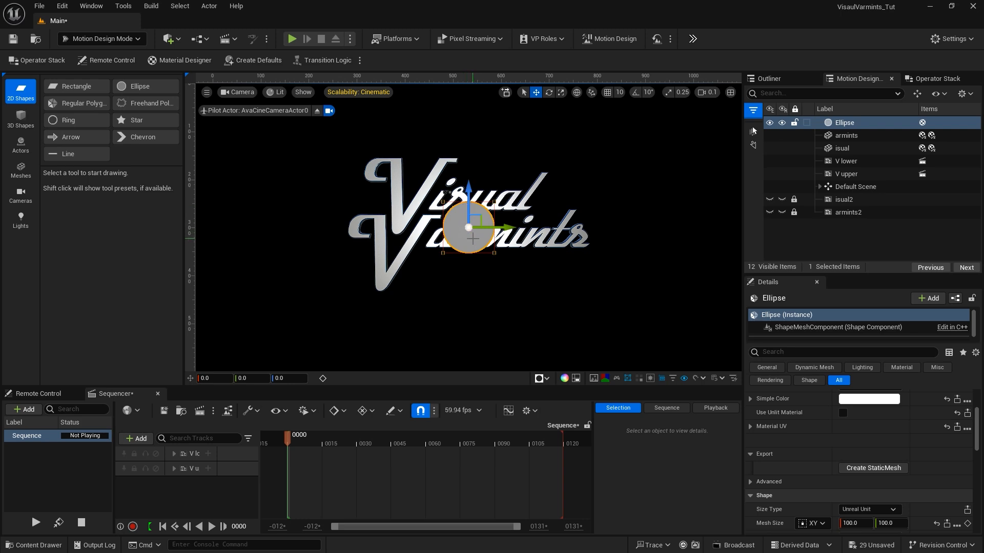
{"action": "key", "text": "F2"}
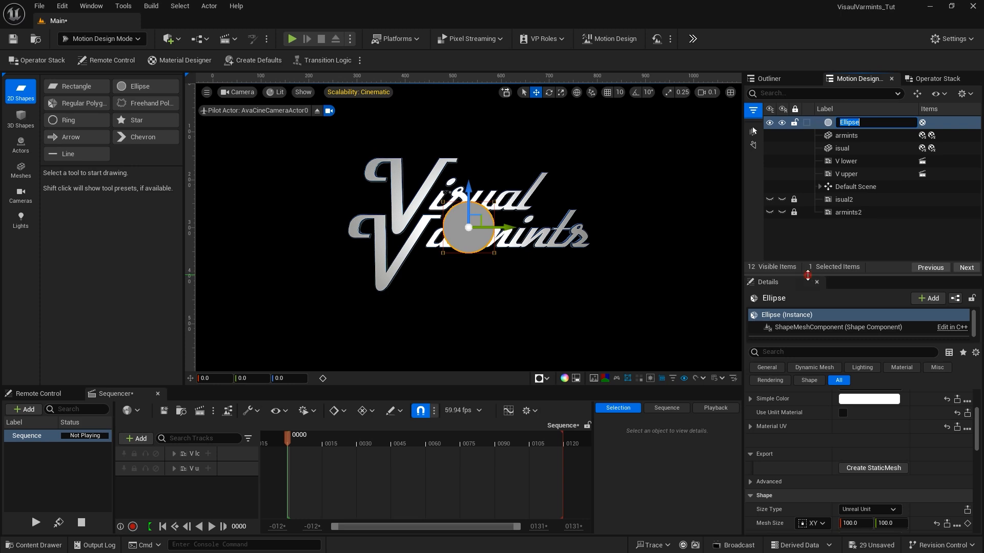
Unlink the ellipse's mesh size ratio by choosing Free and set its size to 475 by 308
{"action": "left_click_drag", "start_coordinate": [808, 275], "coordinate": [815, 176]}
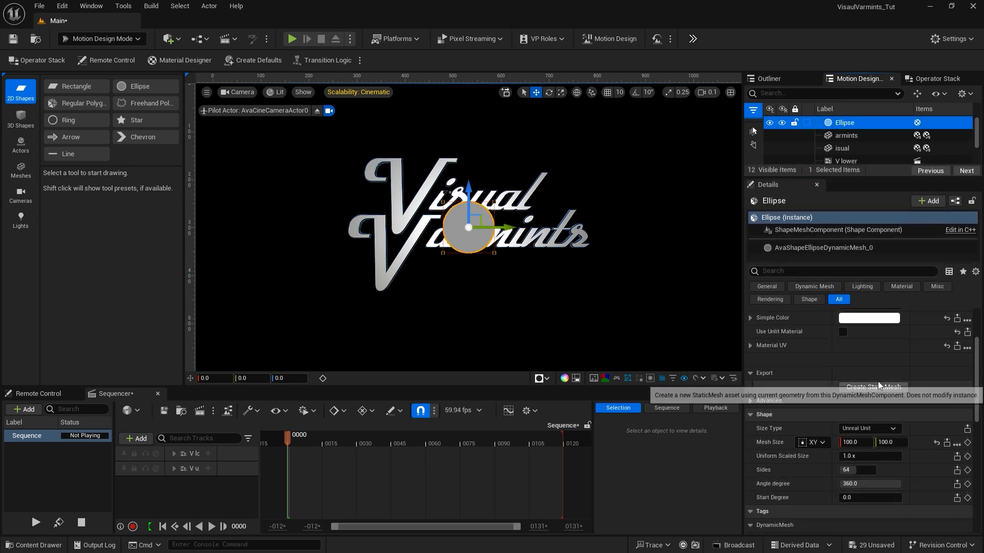
{"action": "scroll", "coordinate": [896, 403], "scroll_direction": "up", "scroll_amount": 4}
{"action": "scroll", "coordinate": [896, 400], "scroll_direction": "down", "scroll_amount": 5}
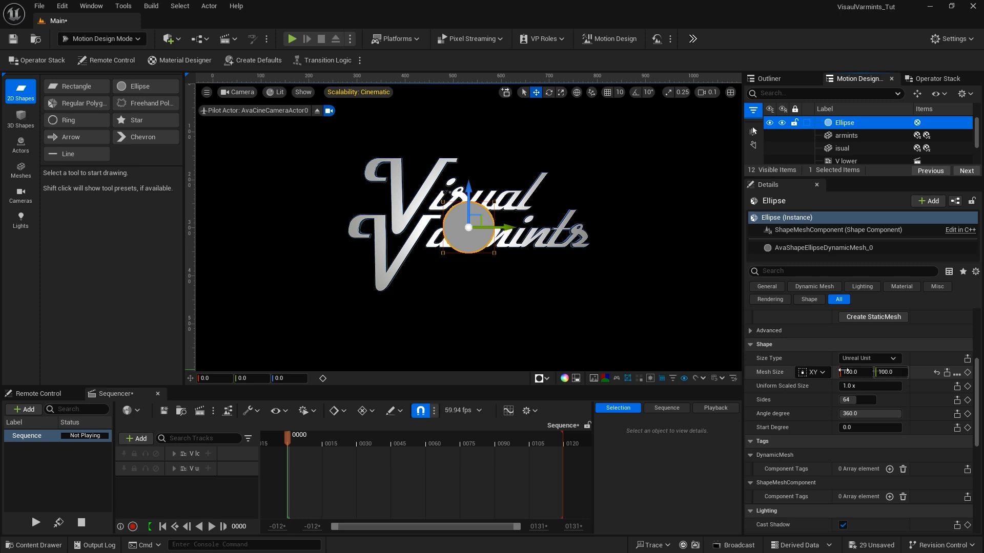
{"action": "left_click", "coordinate": [820, 374]}
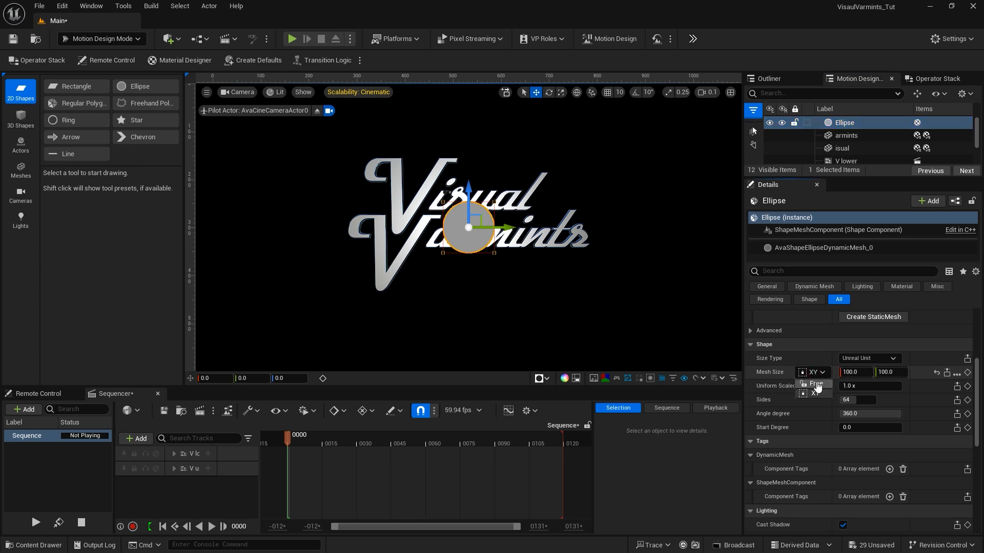
{"action": "left_click", "coordinate": [816, 385]}
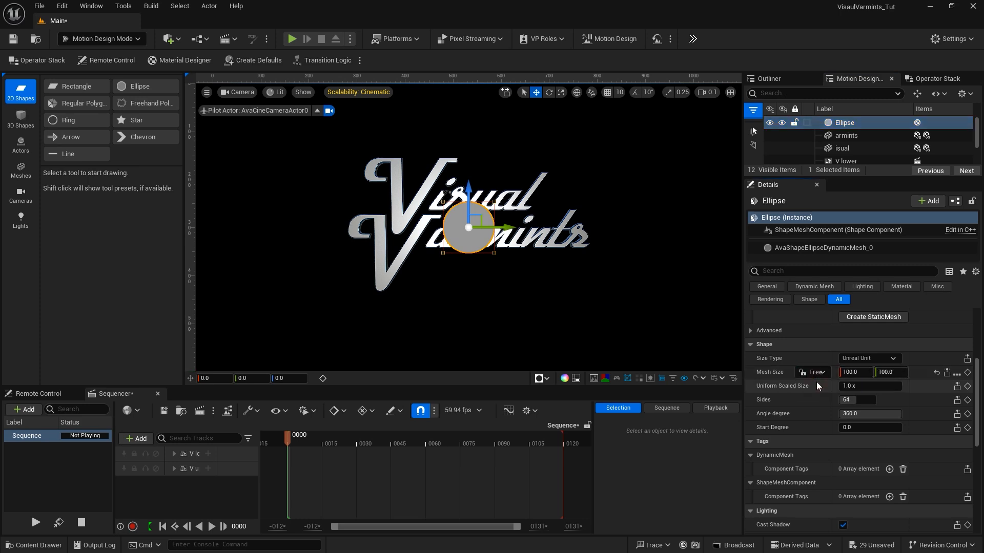
{"action": "left_click", "coordinate": [852, 372]}
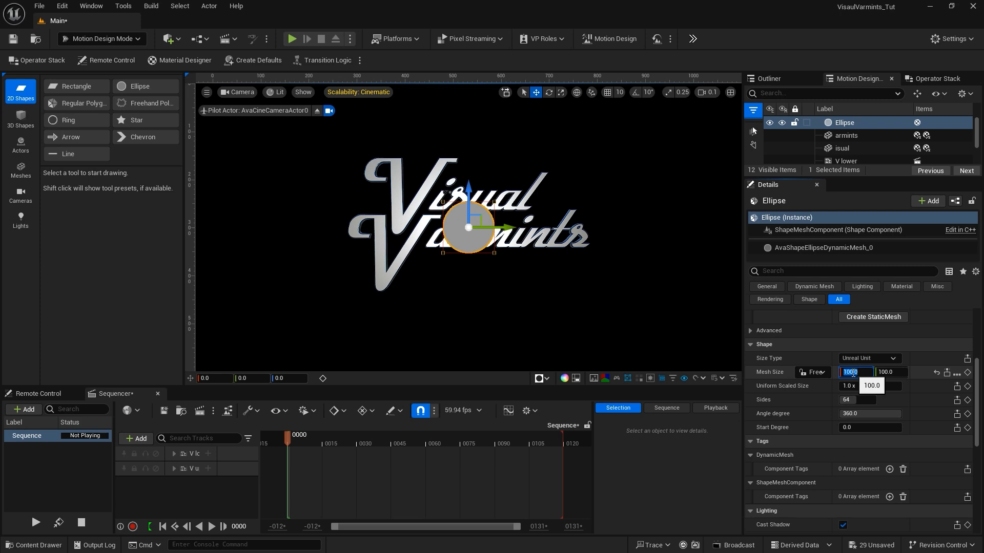
{"action": "type", "text": "475"}
{"action": "key", "text": "Return"}
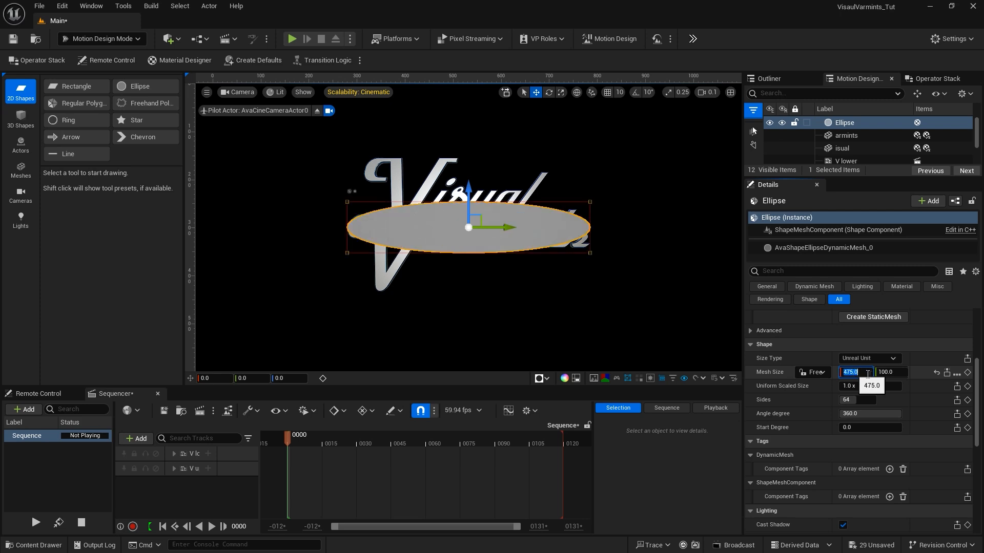
{"action": "left_click", "coordinate": [888, 372]}
{"action": "type", "text": "308"}
{"action": "key", "text": "Return"}
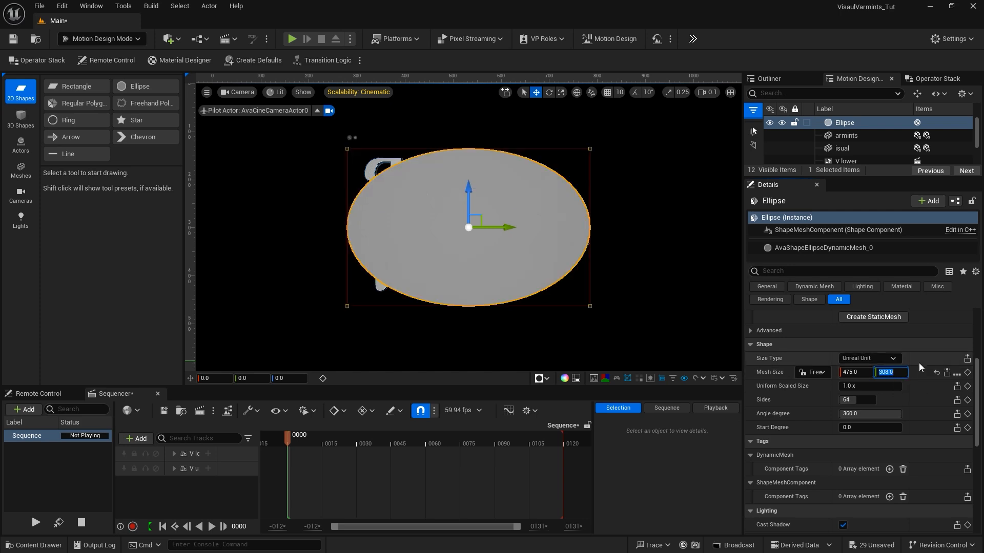
Set the ellipse's X rotation to 26° and its location to 16 in X and 6 in Y, behind the lettering
{"action": "scroll", "coordinate": [918, 365], "scroll_direction": "up", "scroll_amount": 5}
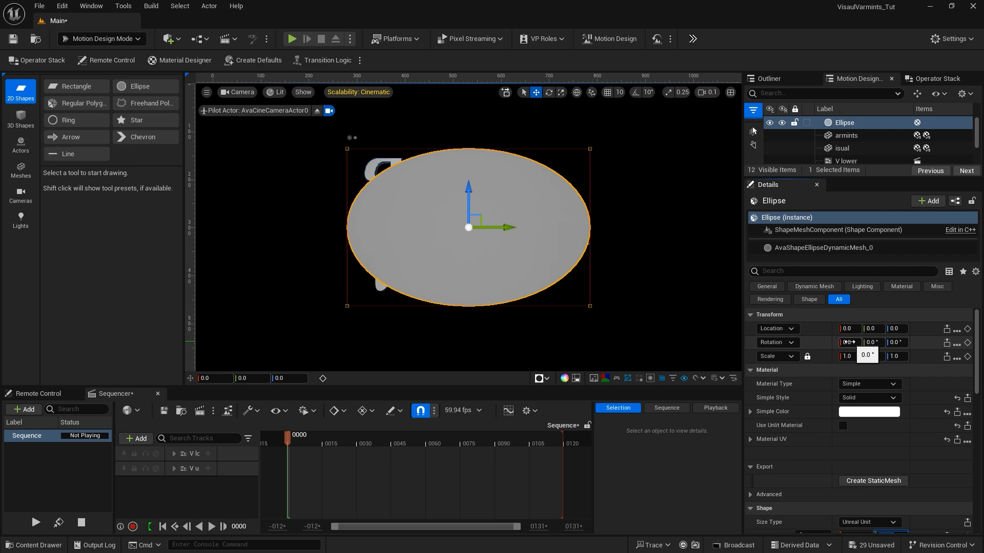
{"action": "left_click", "coordinate": [848, 342]}
{"action": "type", "text": "26"}
{"action": "key", "text": "Return"}
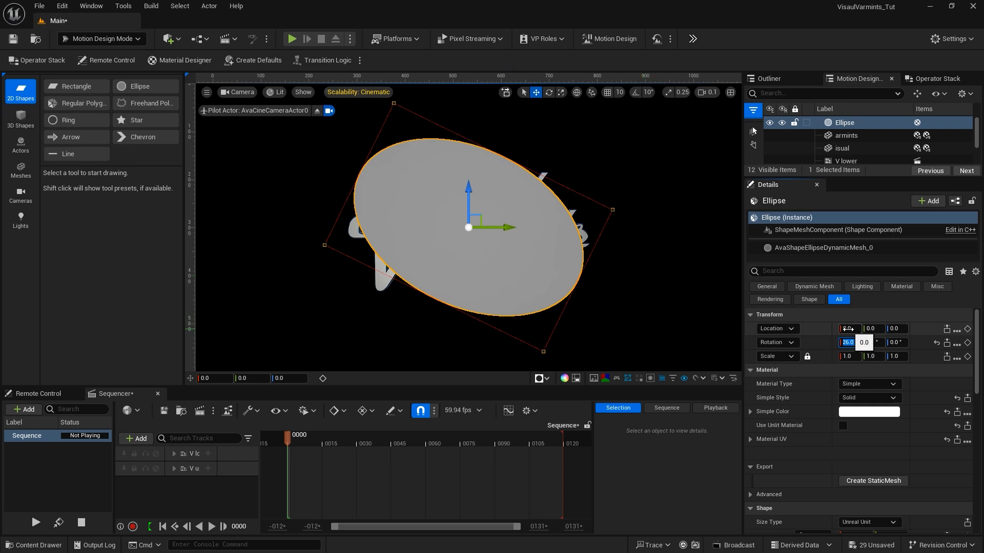
{"action": "left_click", "coordinate": [848, 328]}
{"action": "type", "text": "16"}
{"action": "key", "text": "Return"}
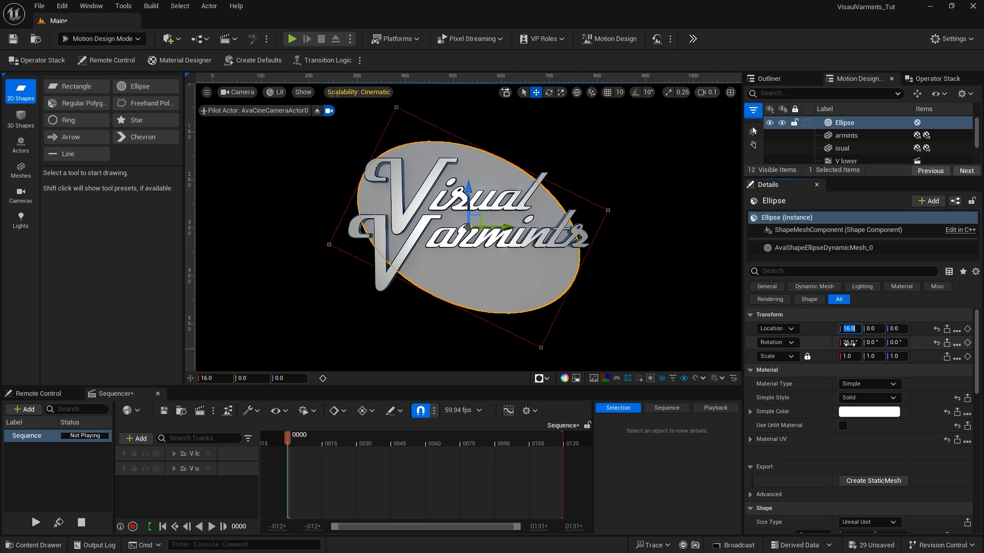
{"action": "left_click", "coordinate": [872, 329]}
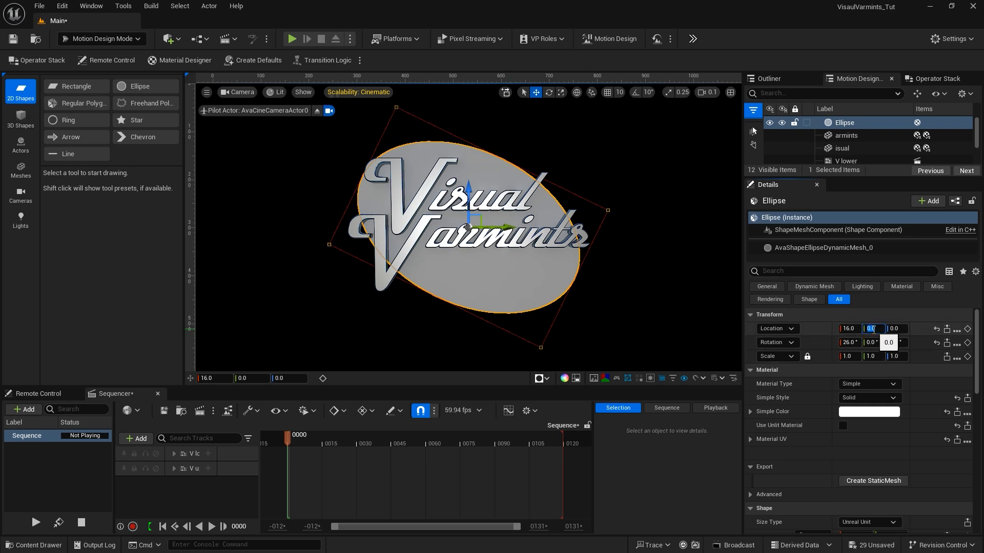
{"action": "type", "text": "6"}
{"action": "key", "text": "Return"}
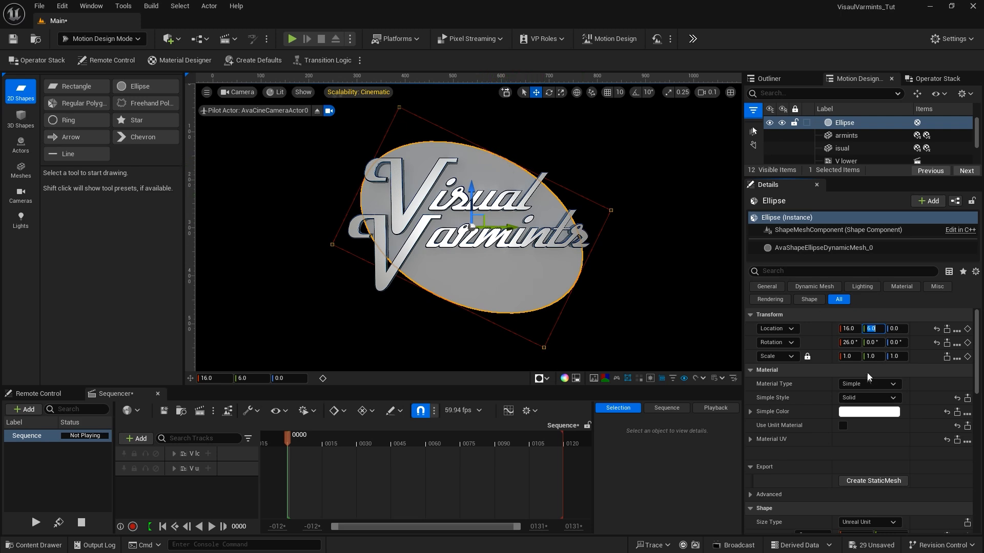
Set the ellipse's number of sides to 96 to smooth its outline
{"action": "scroll", "coordinate": [863, 414], "scroll_direction": "down", "scroll_amount": 5}
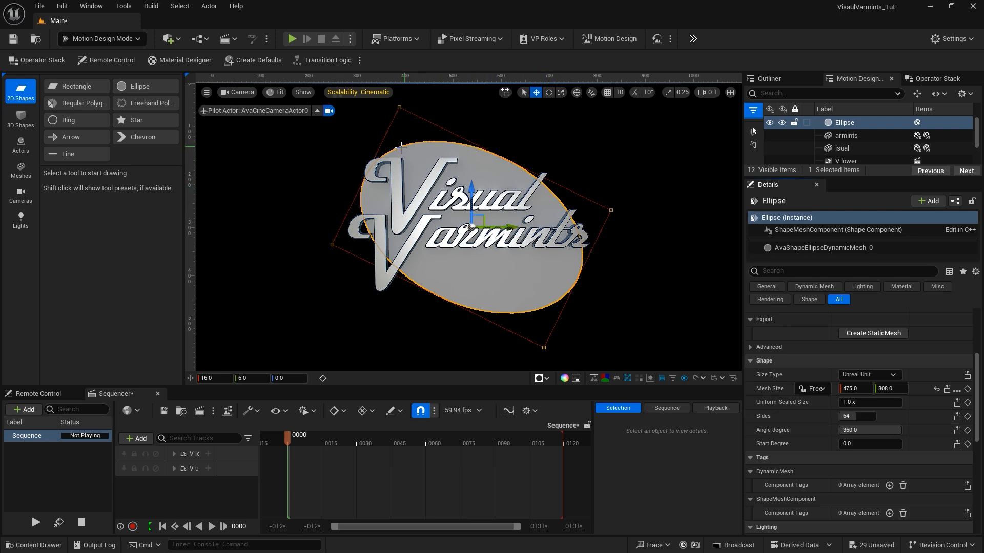
{"action": "left_click", "coordinate": [848, 416]}
{"action": "key", "text": "Return"}
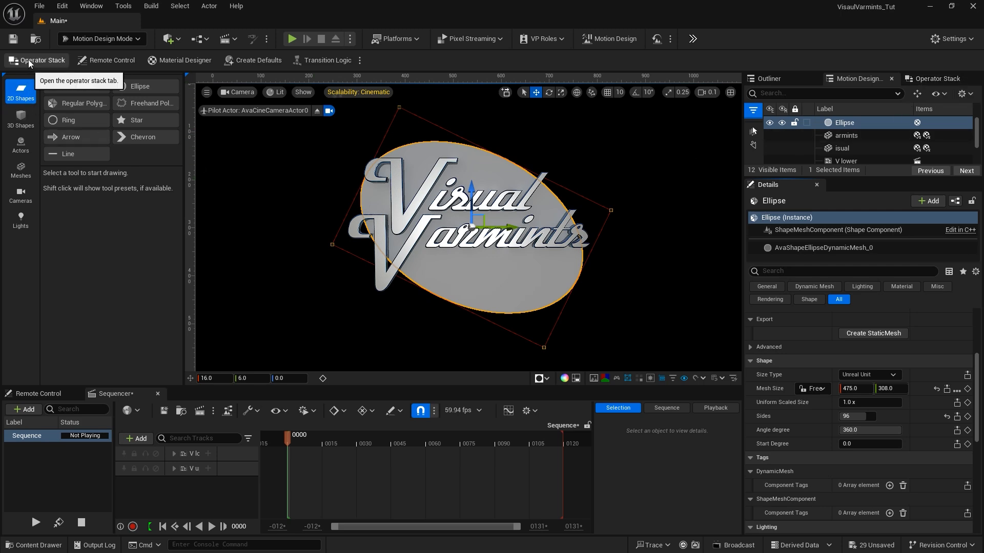
Add an Extrude geometry modifier to the ellipse
{"action": "left_click", "coordinate": [929, 80]}
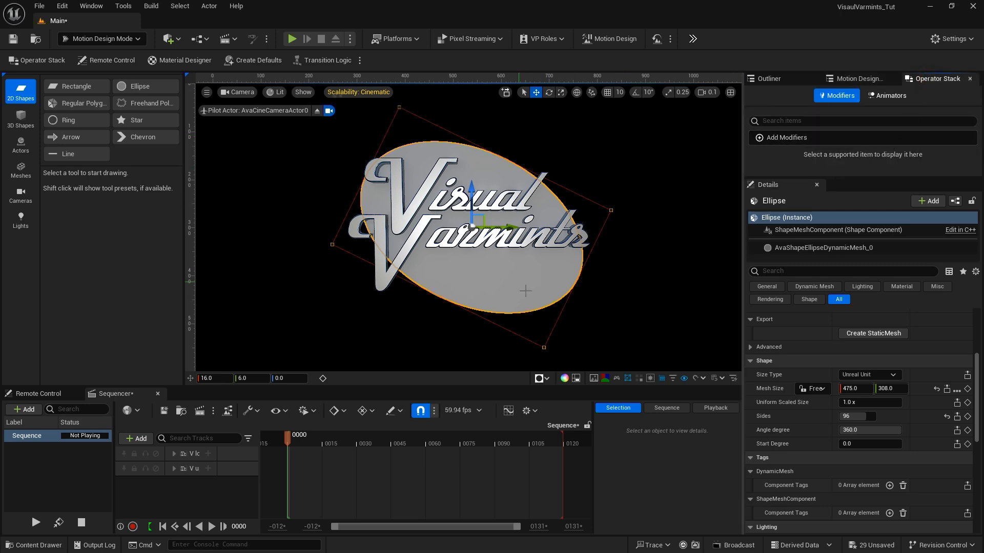
{"action": "left_click", "coordinate": [841, 137]}
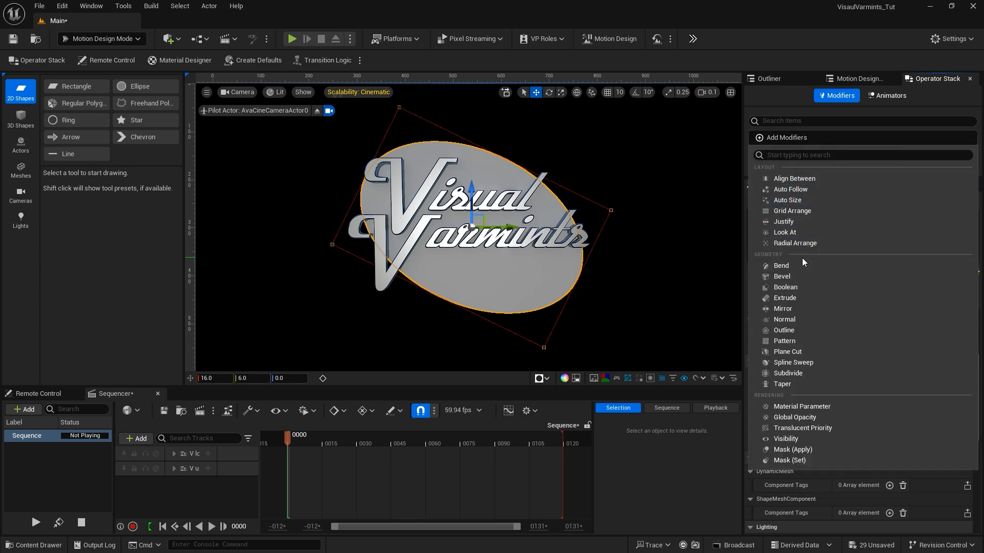
{"action": "left_click", "coordinate": [812, 297]}
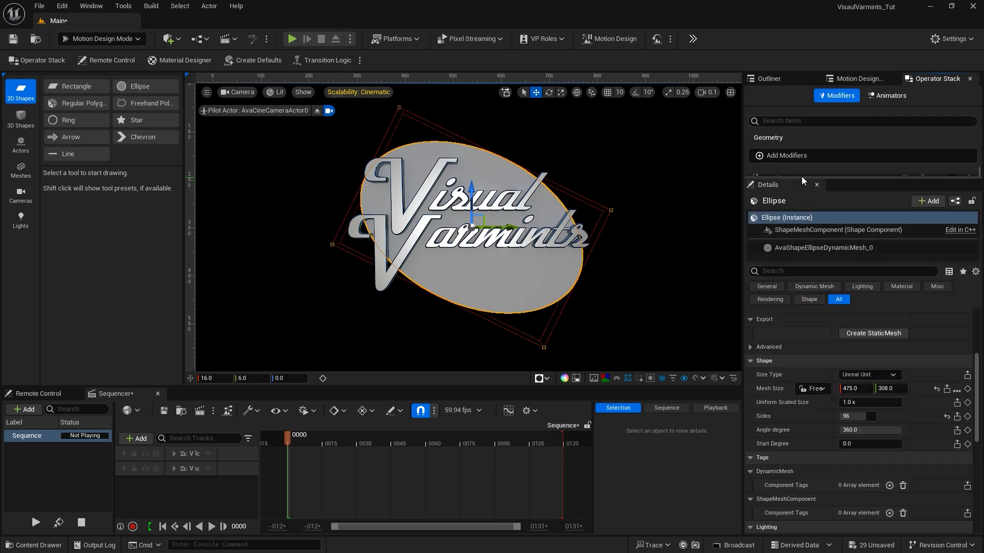
{"action": "left_click_drag", "start_coordinate": [801, 178], "coordinate": [804, 270]}
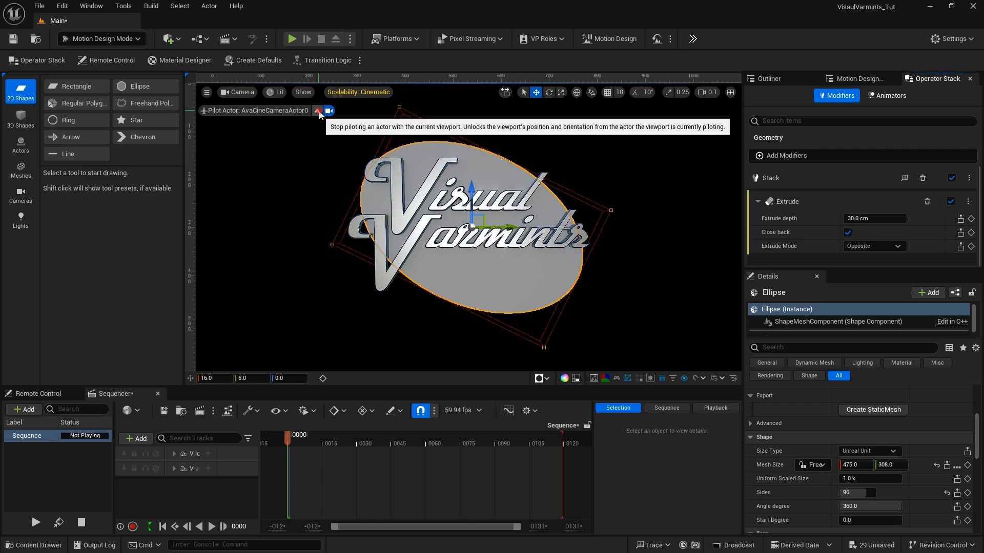
Set the ellipse's extrude depth to 10 cm, then return the viewport to the scene camera and show the Motion Design Outliner
{"action": "right_click_drag", "start_coordinate": [329, 132], "coordinate": [421, 156]}
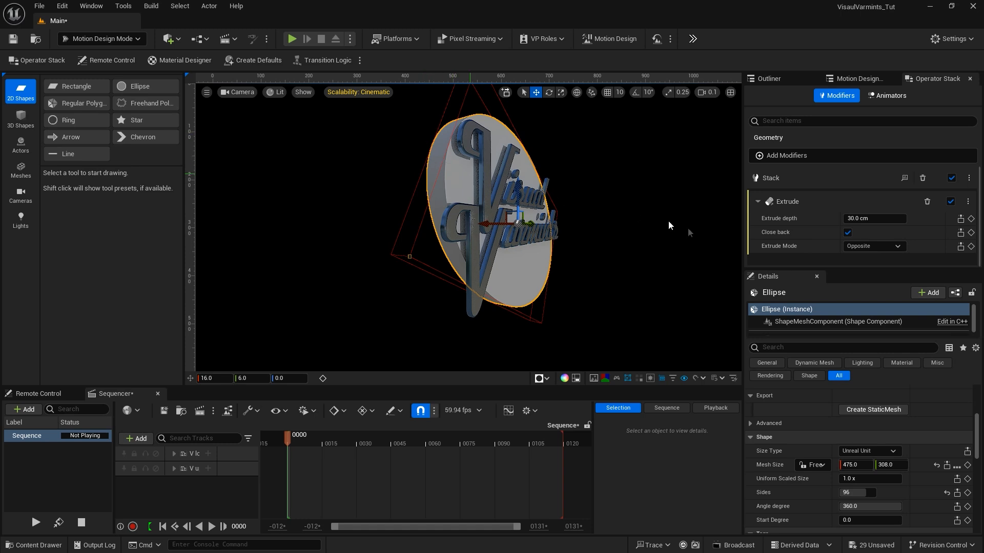
{"action": "left_click_drag", "start_coordinate": [873, 223], "coordinate": [857, 222]}
{"action": "left_click", "coordinate": [857, 222]}
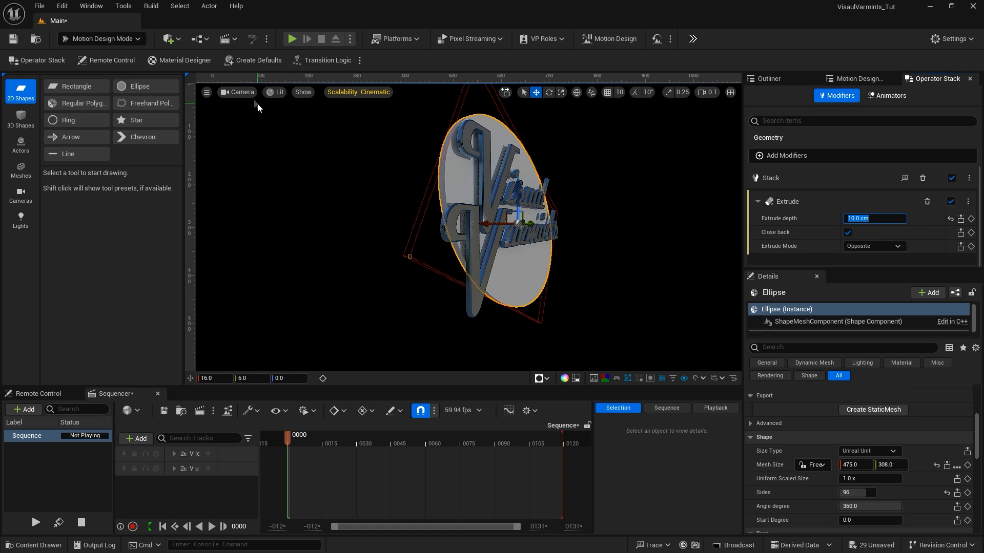
{"action": "left_click", "coordinate": [246, 94]}
{"action": "left_click", "coordinate": [281, 119]}
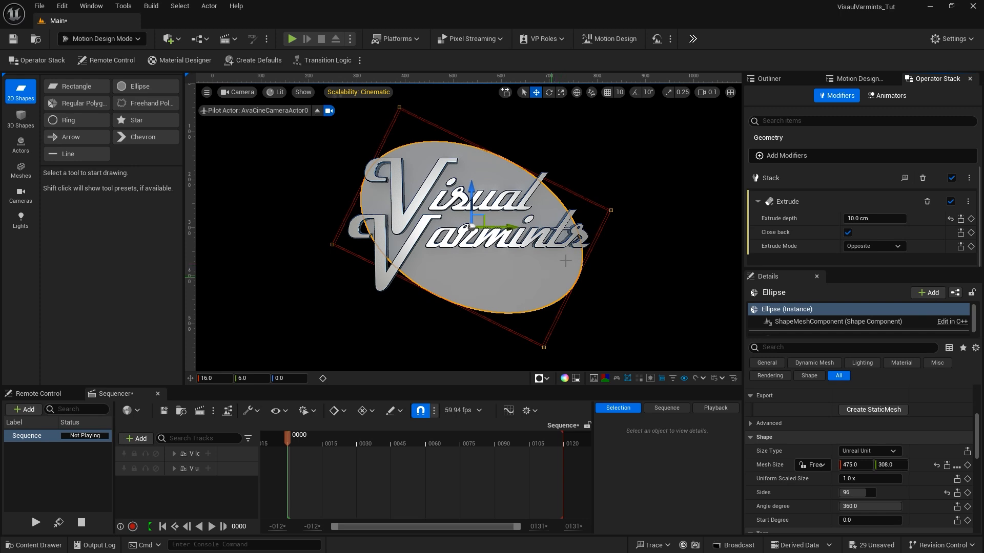
{"action": "left_click", "coordinate": [847, 78]}
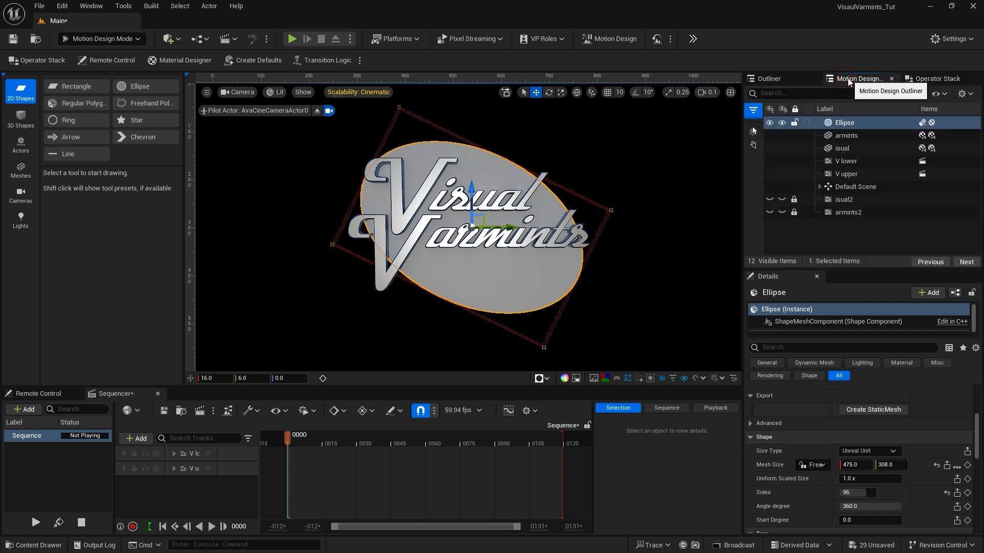
Rename the backing ellipse to "Main Ellipse"
{"action": "left_click", "coordinate": [844, 123]}
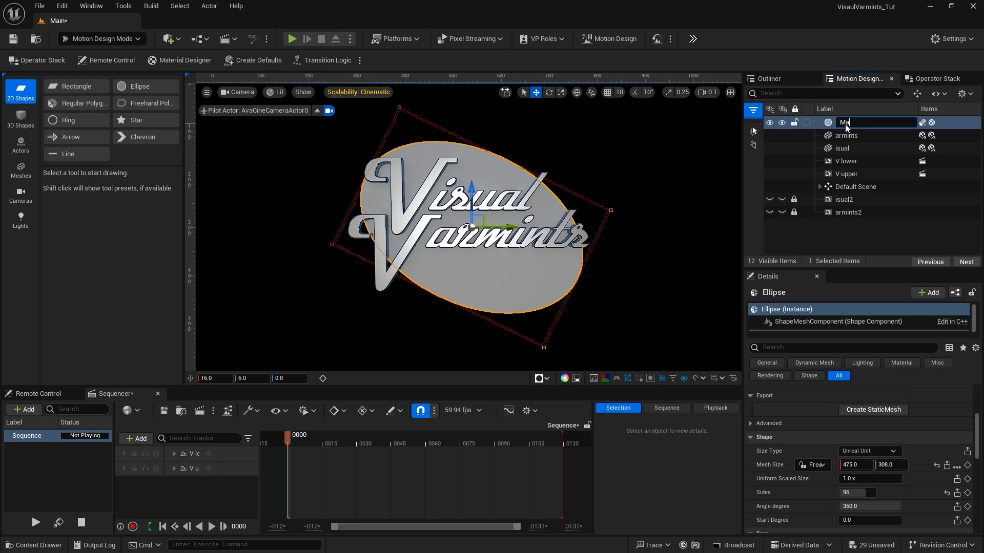
{"action": "type", "text": "Main Ellipse"}
{"action": "key", "text": "Return"}
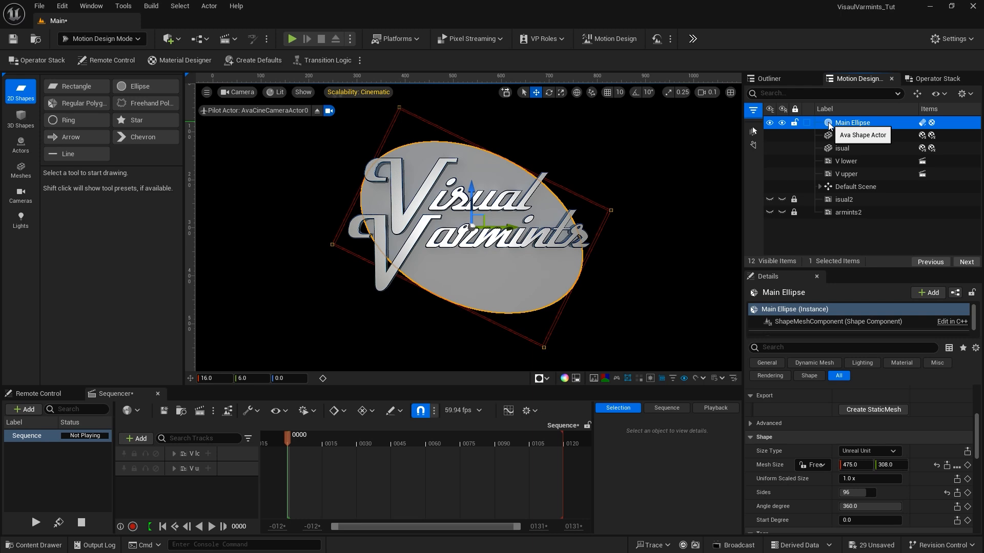
Duplicate Main Ellipse as a new shape named "Outline" and hide the original ellipse
{"action": "key", "text": "ctrl+d"}
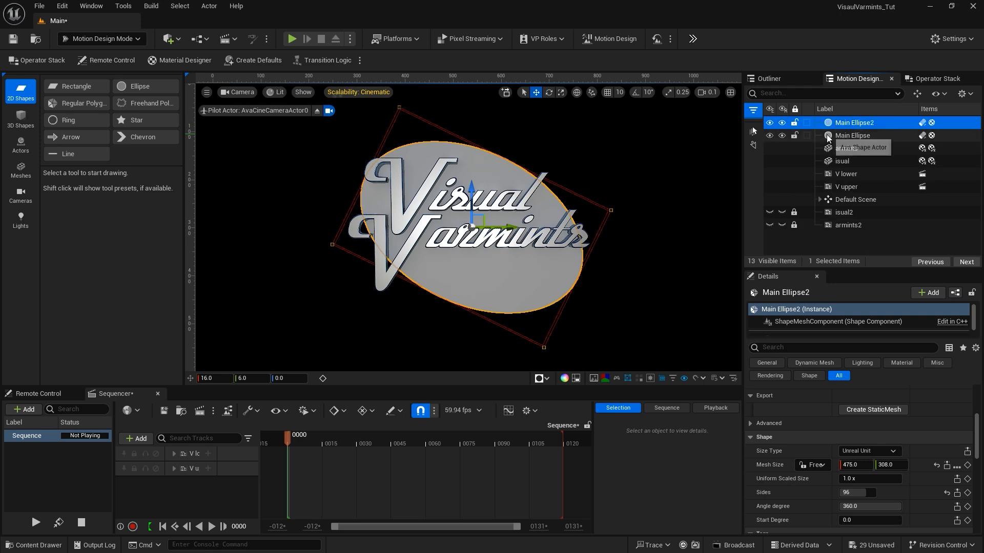
{"action": "left_click", "coordinate": [770, 135]}
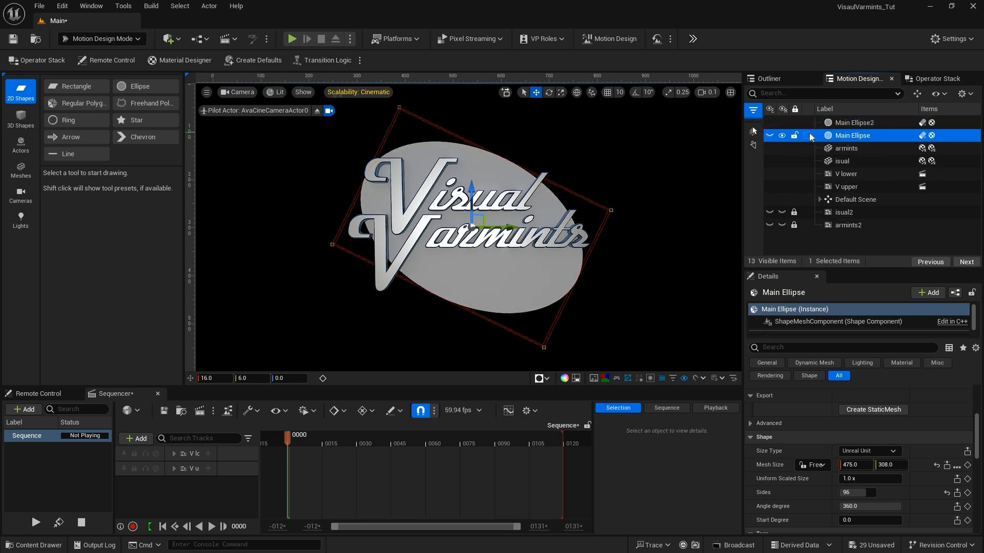
{"action": "left_click", "coordinate": [850, 124]}
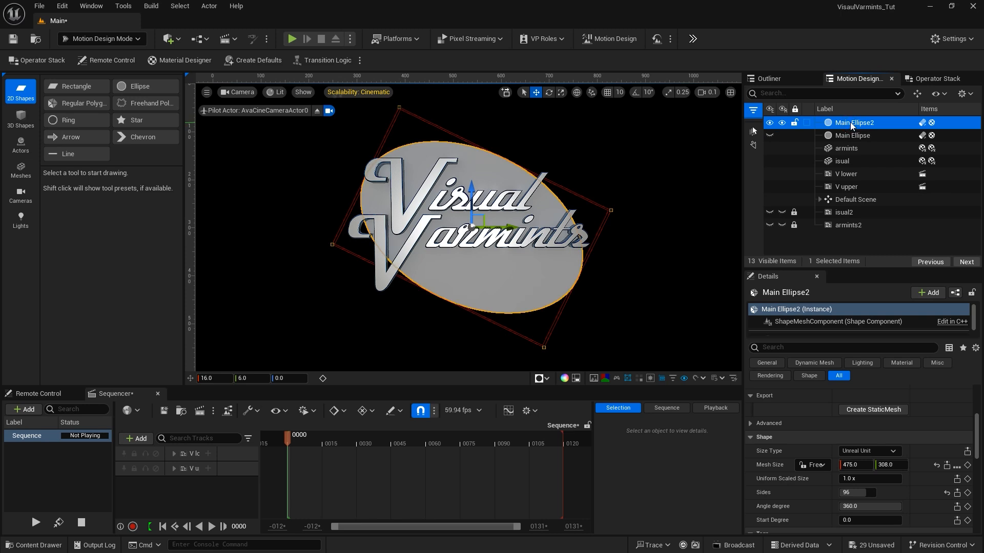
{"action": "left_click", "coordinate": [851, 124]}
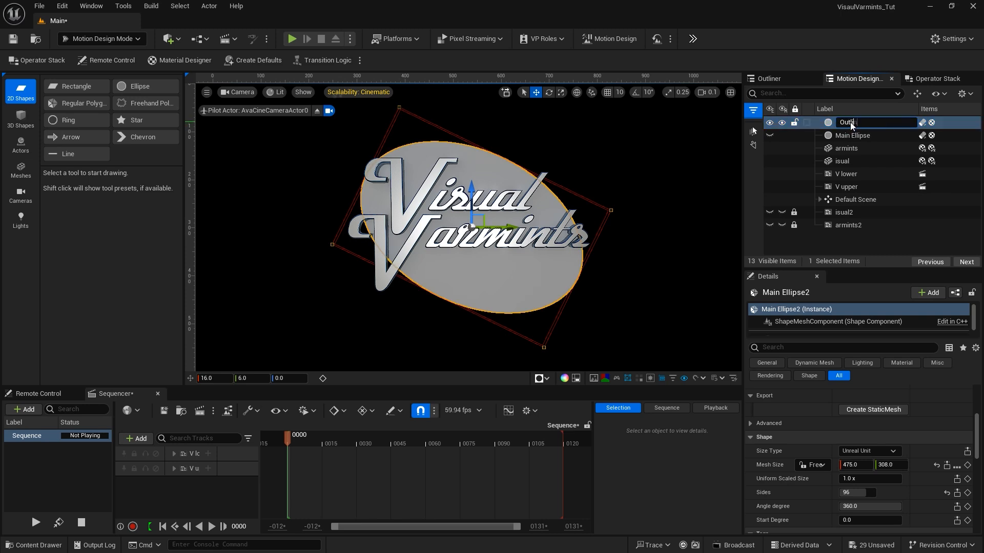
{"action": "key", "text": "Return"}
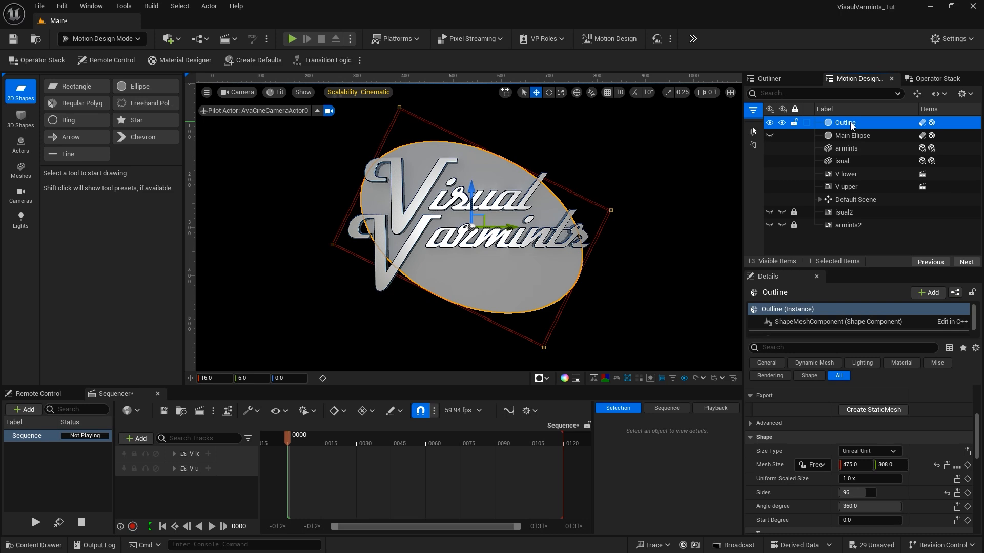
{"action": "left_click", "coordinate": [850, 122]}
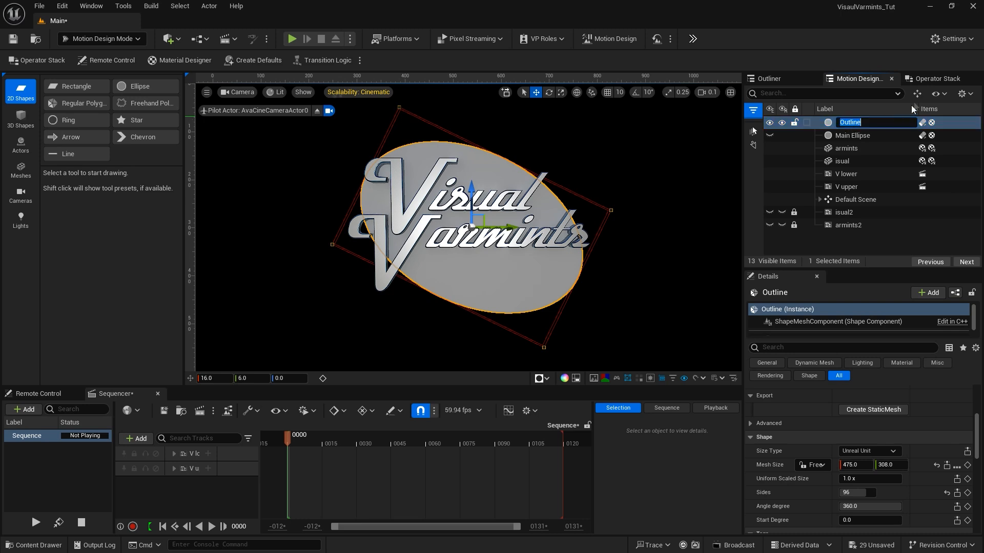
Replace the Extrude modifier on the Outline shape with an Outline geometry modifier
{"action": "left_click", "coordinate": [936, 79]}
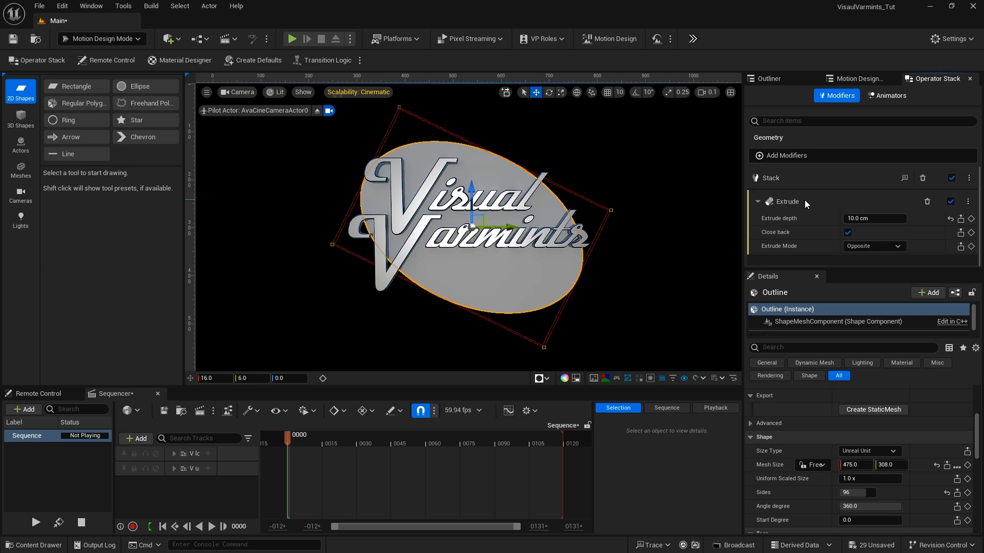
{"action": "left_click", "coordinate": [926, 201]}
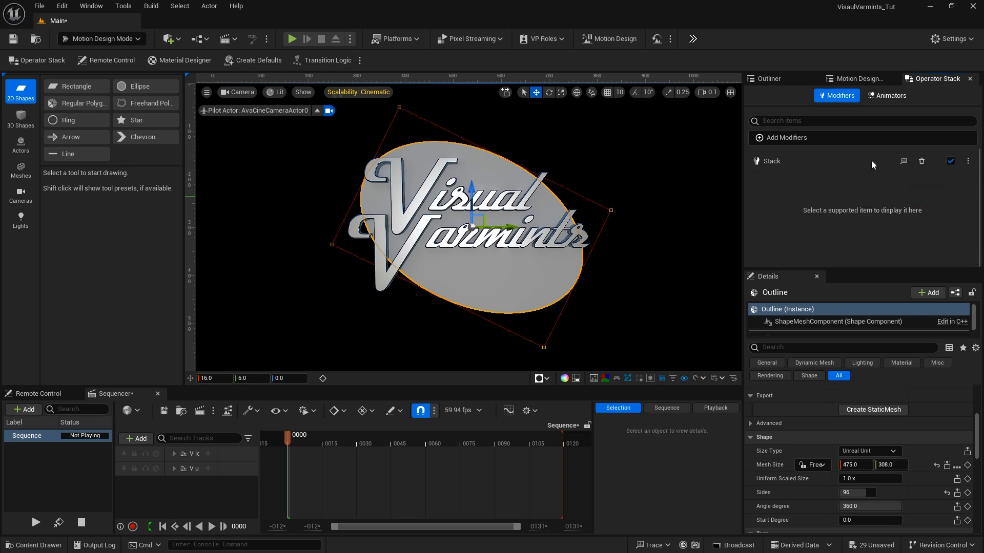
{"action": "left_click", "coordinate": [839, 137]}
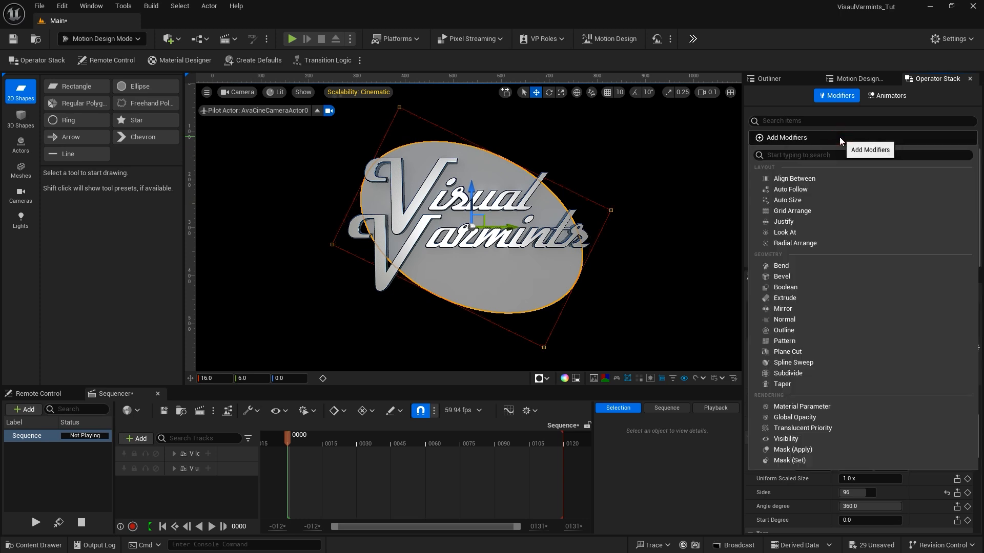
{"action": "left_click", "coordinate": [817, 330]}
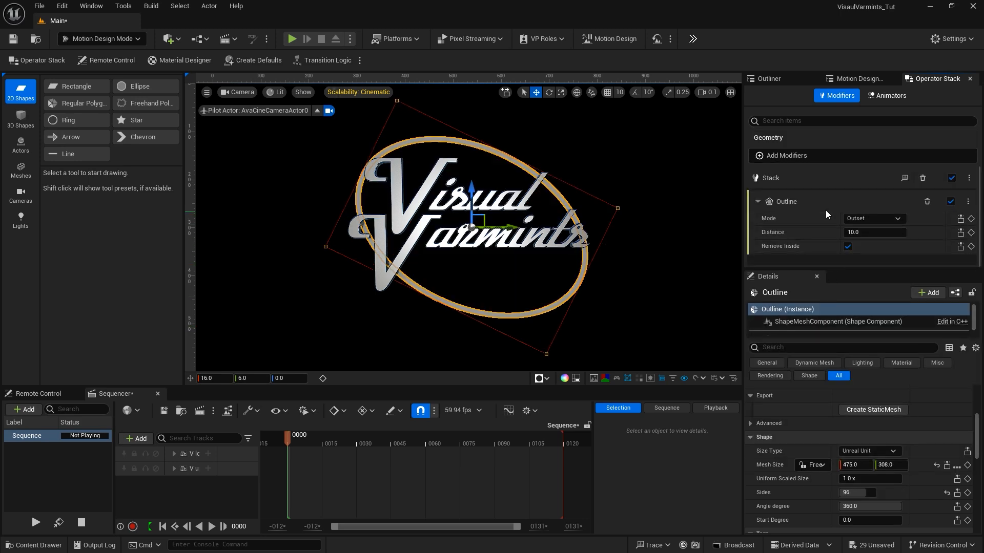
Set the Outline modifier's distance to 7 to thin the ring around the lettering
{"action": "left_click_drag", "start_coordinate": [813, 268], "coordinate": [809, 291]}
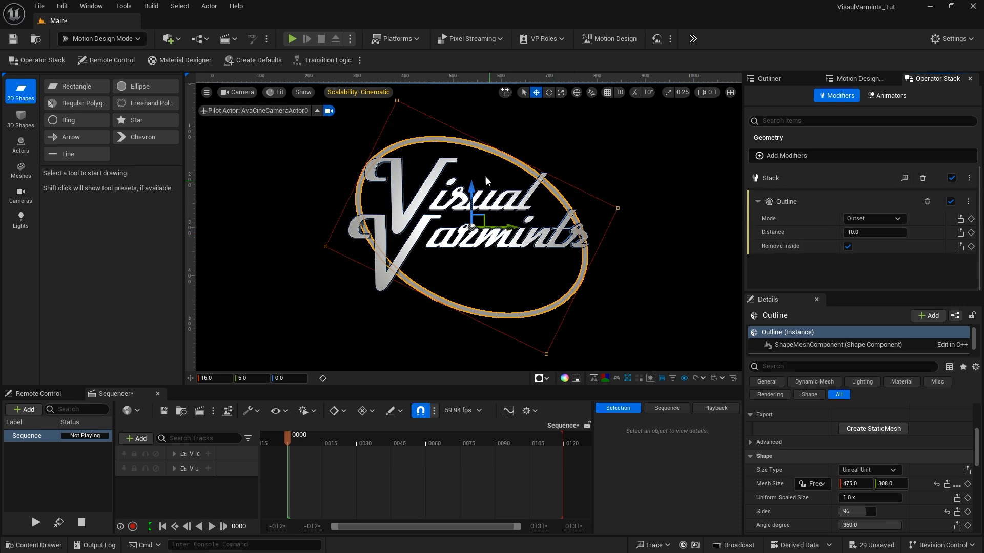
{"action": "left_click", "coordinate": [855, 232]}
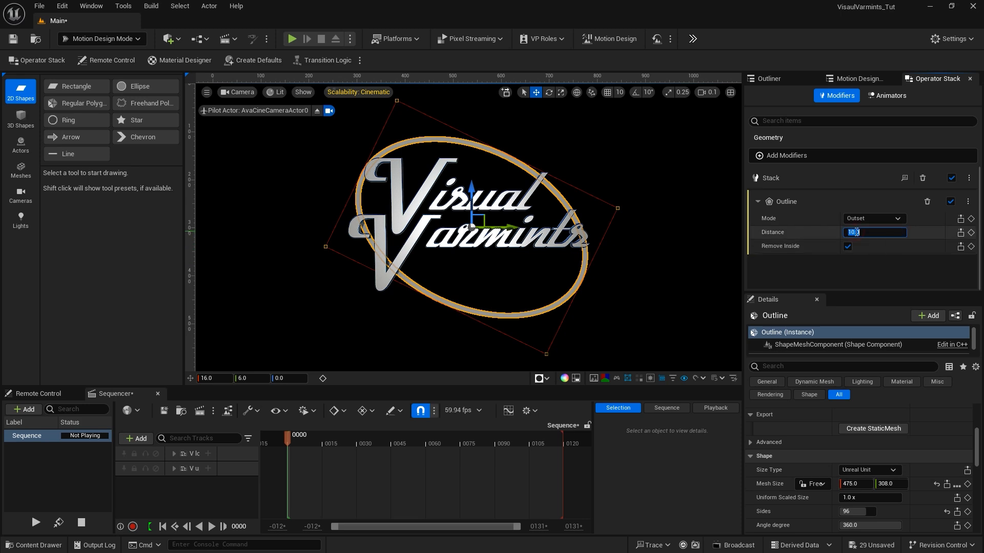
{"action": "type", "text": "7"}
{"action": "key", "text": "Return"}
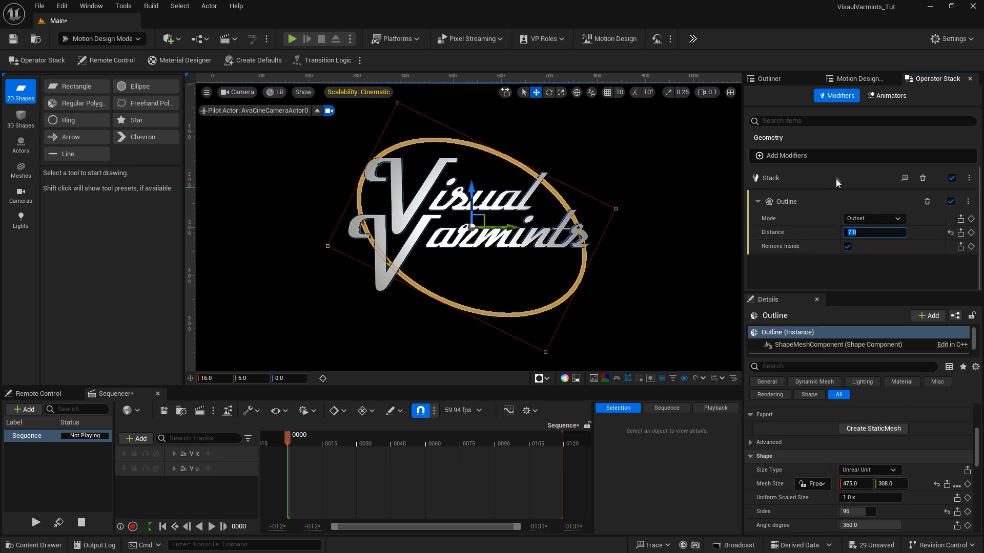
Add an Extrude modifier to the Outline ring with an extrude depth of 12 cm
{"action": "left_click", "coordinate": [850, 154]}
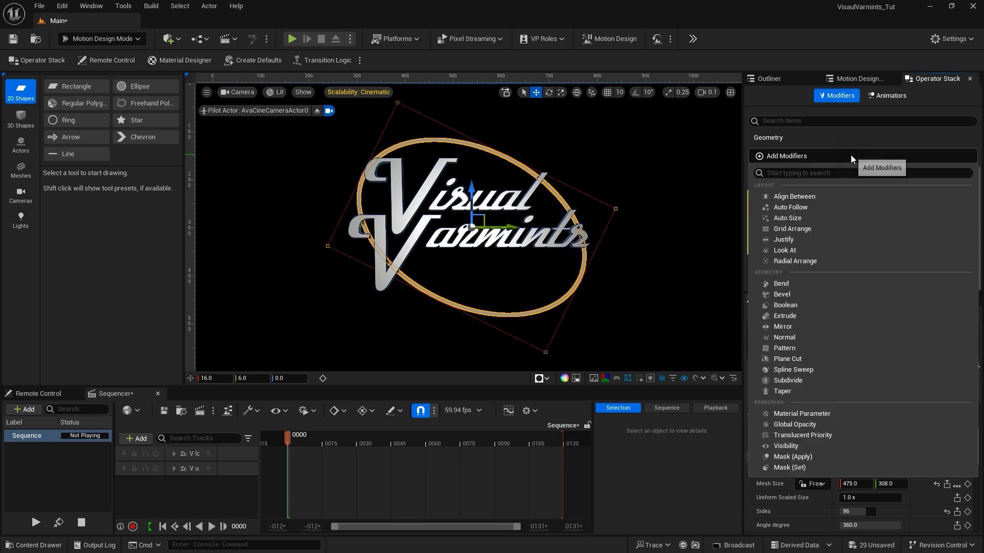
{"action": "left_click", "coordinate": [805, 314]}
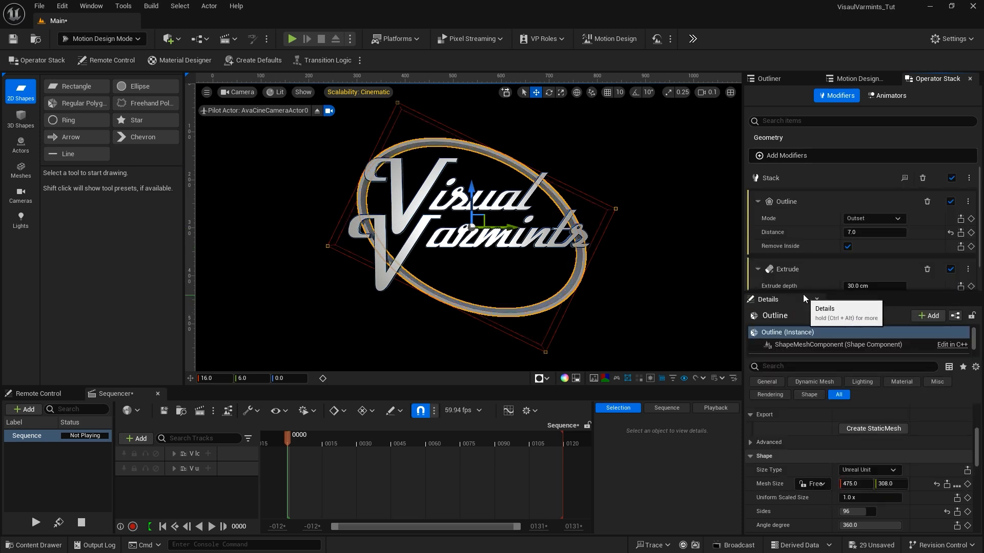
{"action": "left_click_drag", "start_coordinate": [804, 293], "coordinate": [803, 375]}
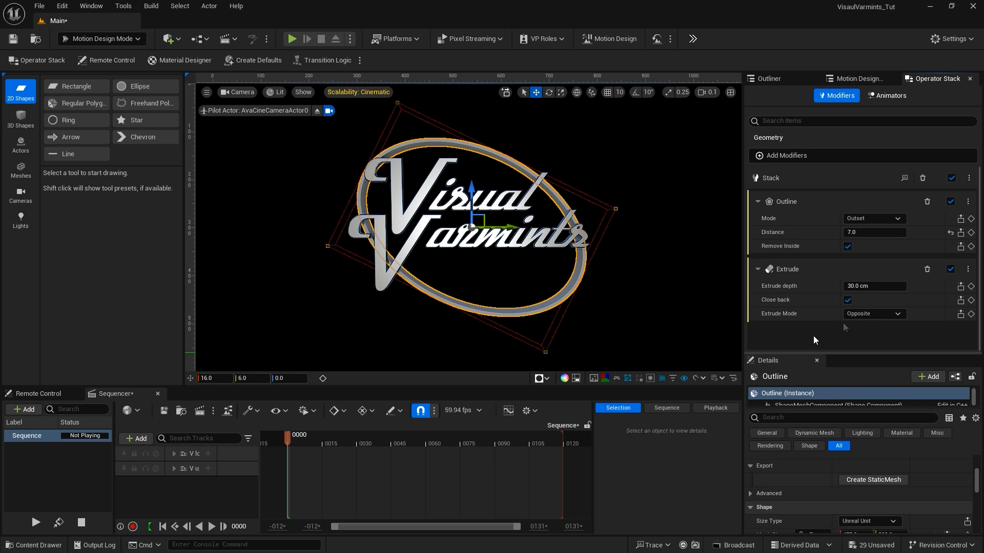
{"action": "left_click", "coordinate": [873, 287]}
{"action": "type", "text": "12"}
{"action": "key", "text": "Return"}
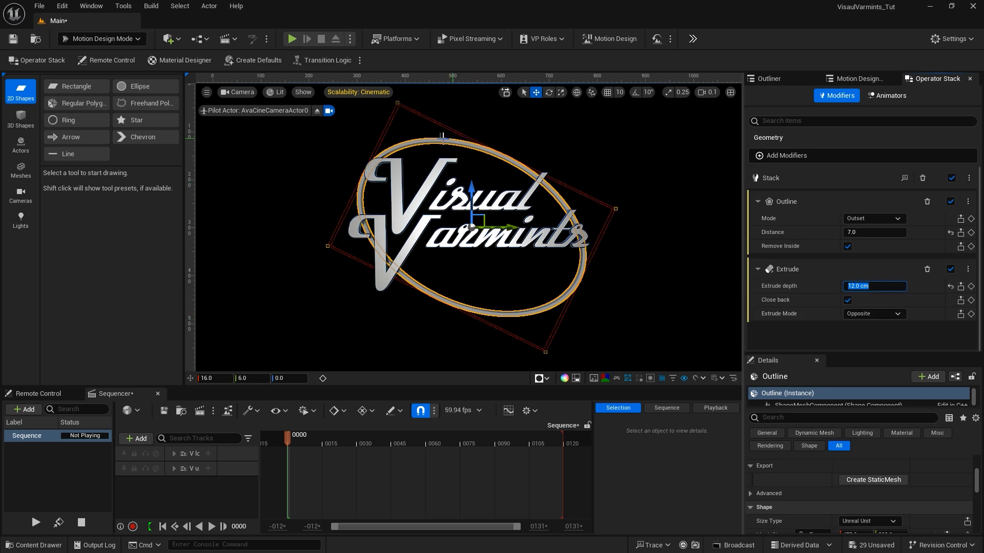
Add a Bevel modifier to the Outline ring with an inset of 1.5 and 2 iterations
{"action": "left_click", "coordinate": [811, 155]}
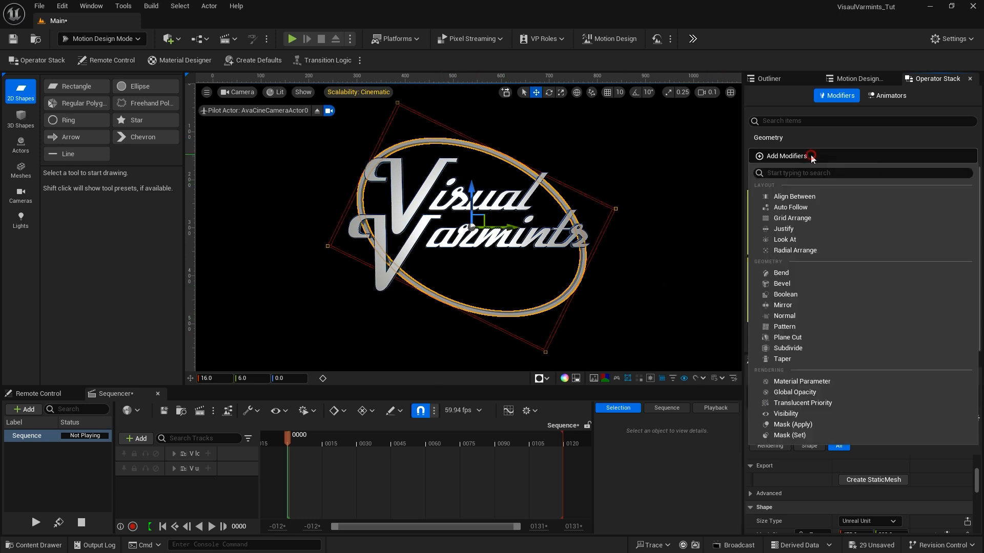
{"action": "left_click", "coordinate": [815, 282]}
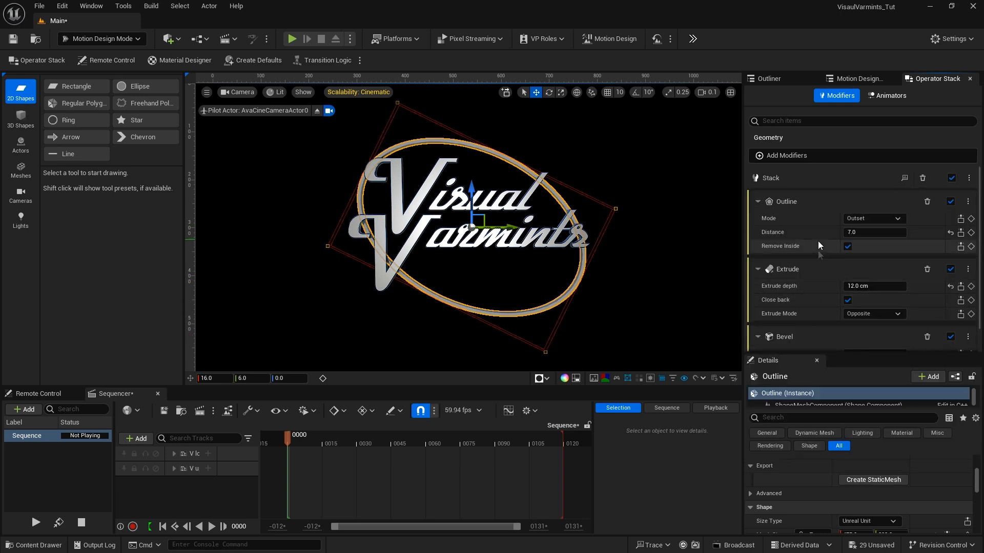
{"action": "scroll", "coordinate": [820, 266], "scroll_direction": "down", "scroll_amount": 1}
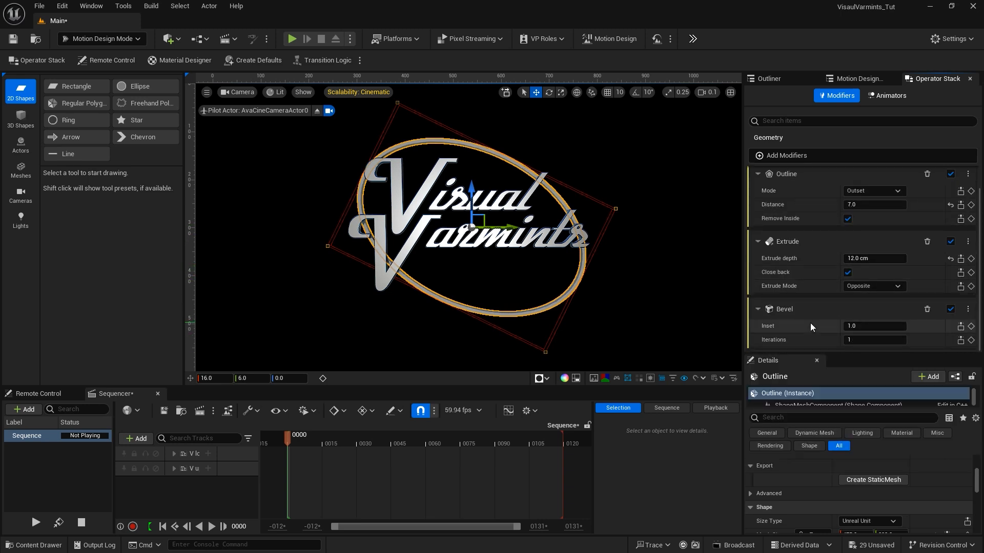
{"action": "left_click", "coordinate": [852, 326]}
{"action": "type", "text": "1.5"}
{"action": "key", "text": "Tab"}
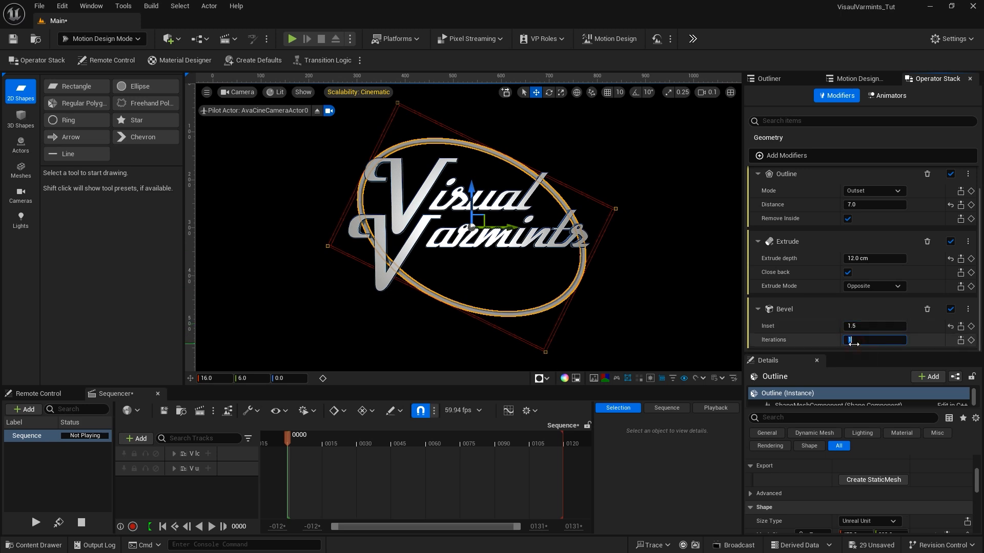
{"action": "scroll", "coordinate": [847, 302], "scroll_direction": "up", "scroll_amount": 2}
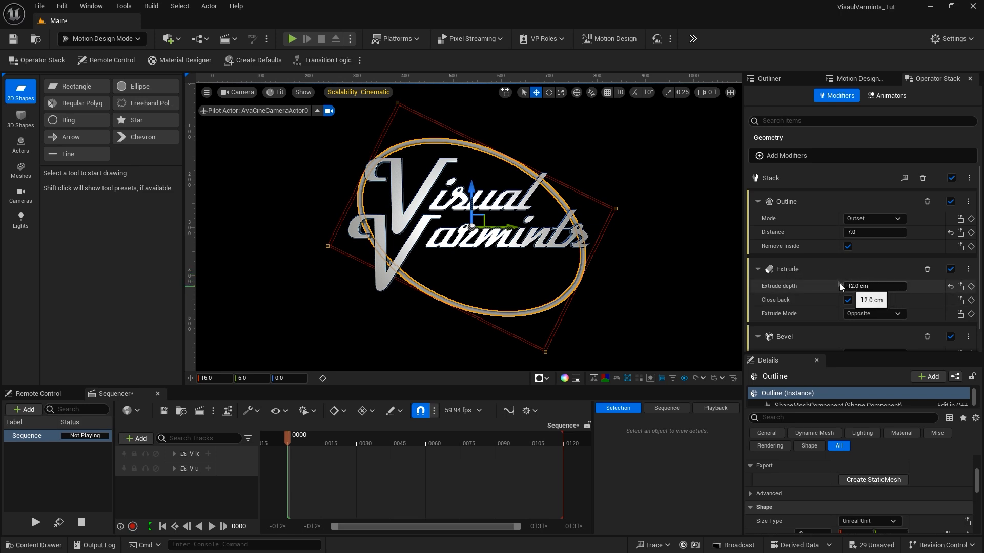
{"action": "scroll", "coordinate": [837, 280], "scroll_direction": "down", "scroll_amount": 1}
{"action": "scroll", "coordinate": [836, 282], "scroll_direction": "down", "scroll_amount": 1}
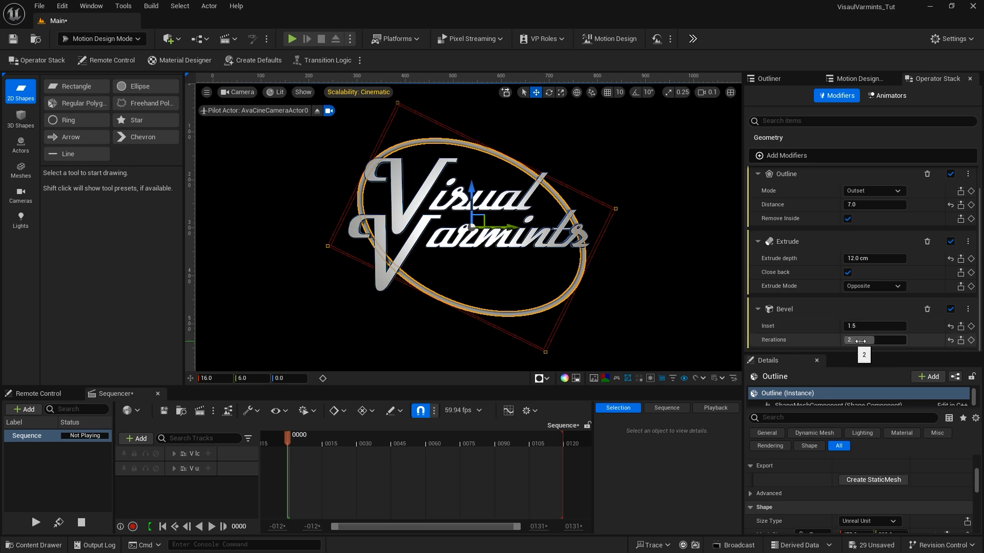
{"action": "scroll", "coordinate": [838, 243], "scroll_direction": "up", "scroll_amount": 2}
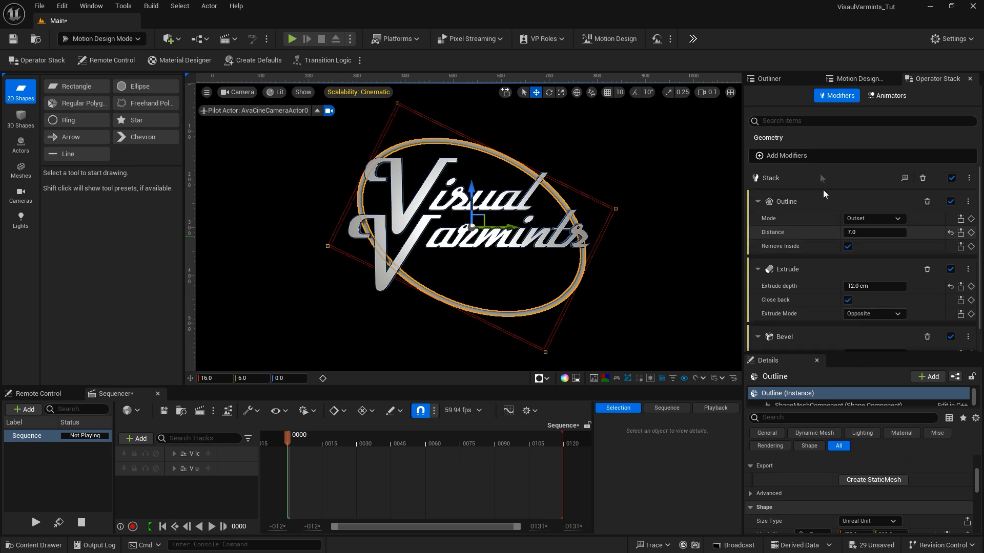
Make Main Ellipse visible again inside the Outline ring
{"action": "left_click", "coordinate": [853, 79]}
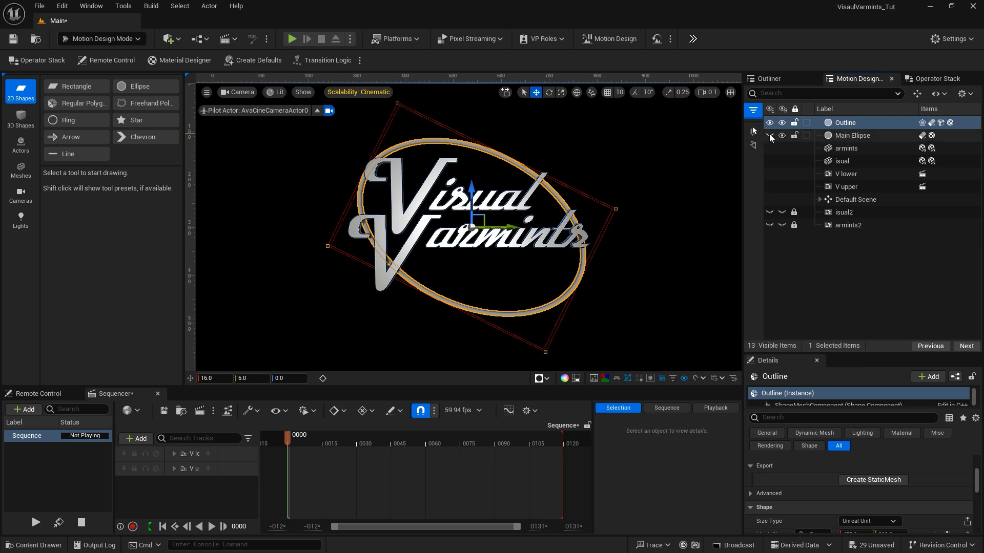
{"action": "left_click", "coordinate": [770, 134]}
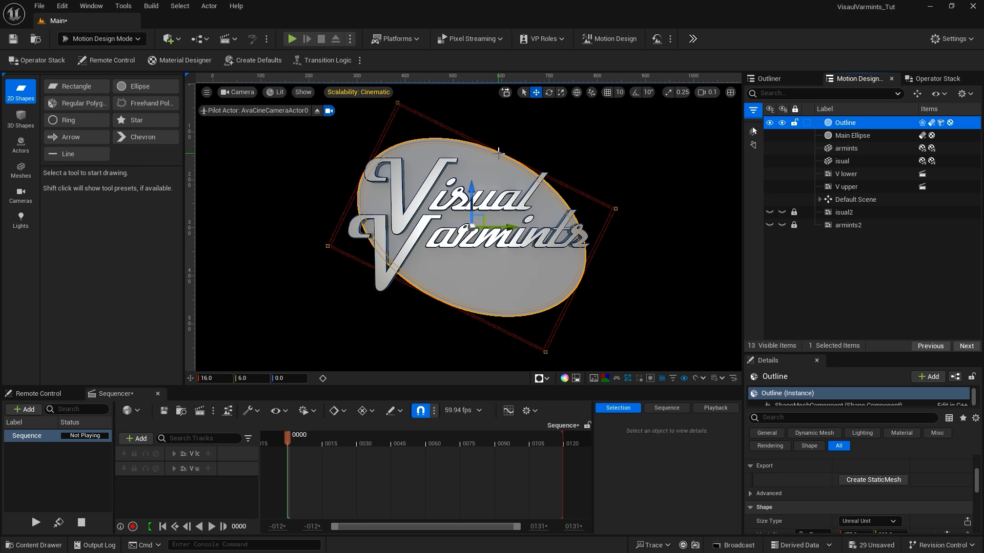
{"action": "left_click", "coordinate": [498, 153]}
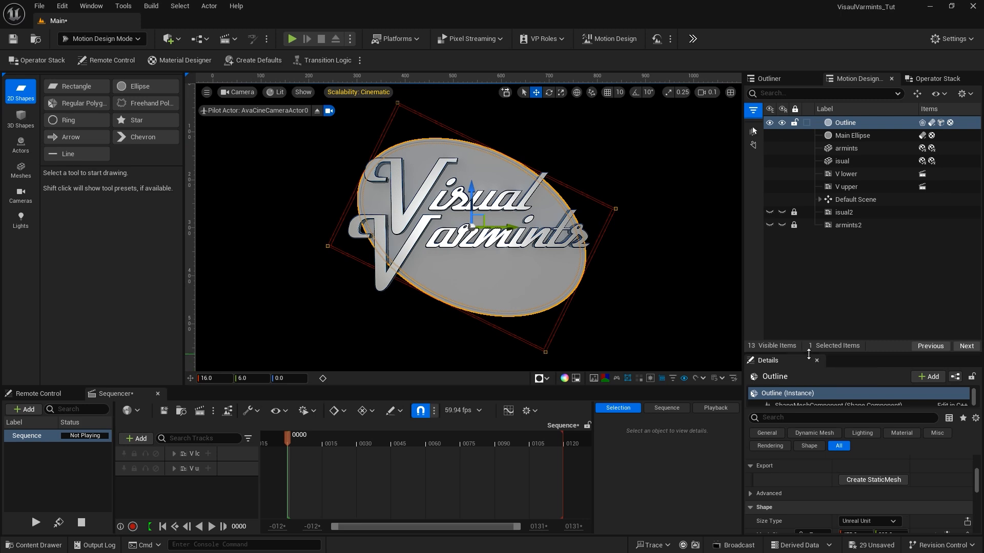
Set the Outline ring's X location to 14 so it sits slightly in front of Main Ellipse
{"action": "left_click_drag", "start_coordinate": [812, 354], "coordinate": [810, 252]}
{"action": "scroll", "coordinate": [823, 359], "scroll_direction": "up", "scroll_amount": 5}
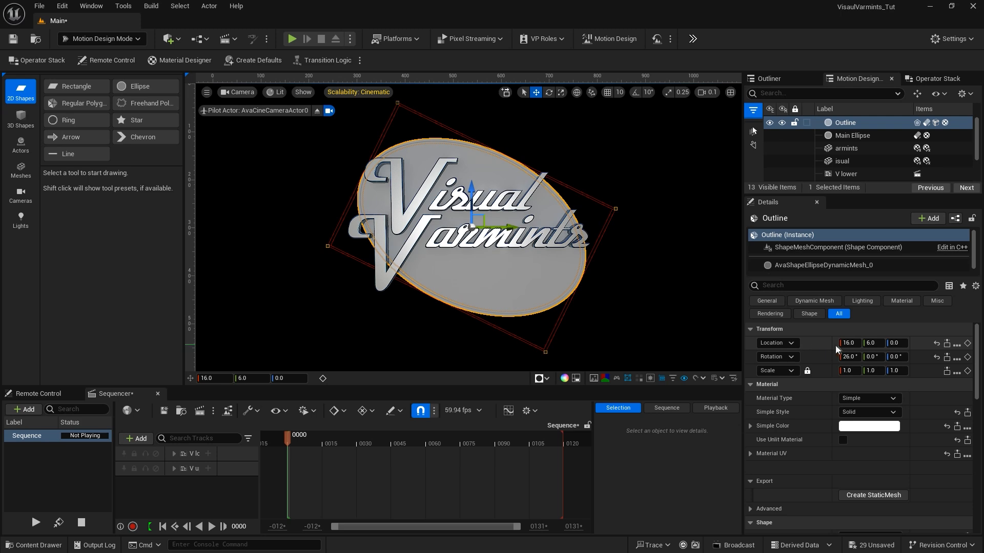
{"action": "left_click", "coordinate": [848, 343]}
{"action": "type", "text": "14"}
{"action": "key", "text": "Return"}
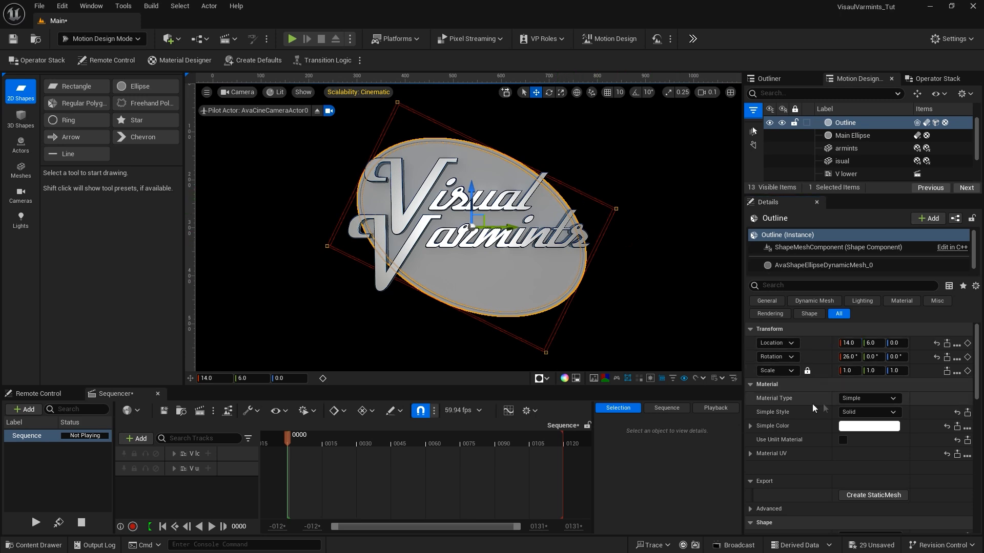
Switch the Outline ring's material type to Asset and assign the MI_Hot_Blued_Steel_shkxcgfc_4K material, then select Main Ellipse
{"action": "left_click", "coordinate": [853, 399]}
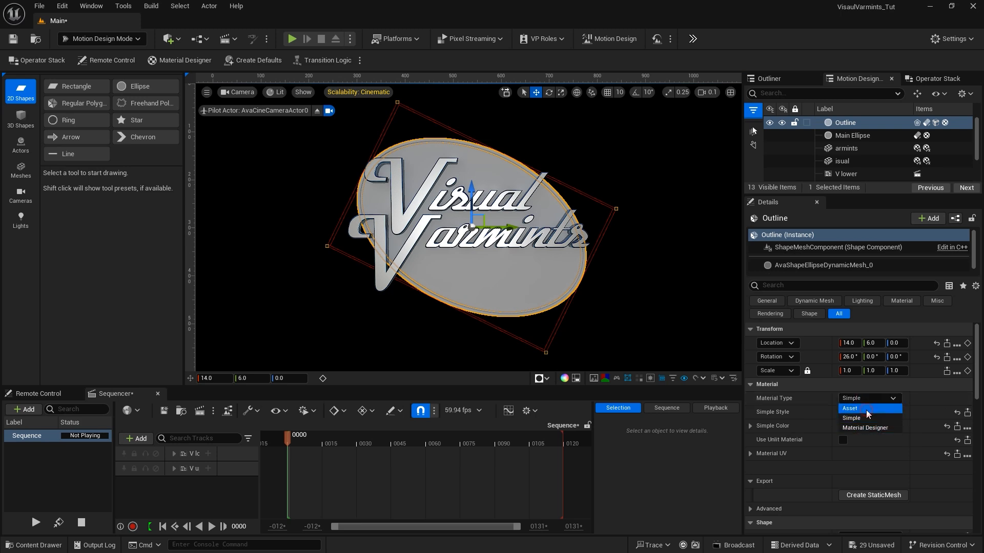
{"action": "left_click", "coordinate": [866, 409]}
{"action": "left_click", "coordinate": [888, 417]}
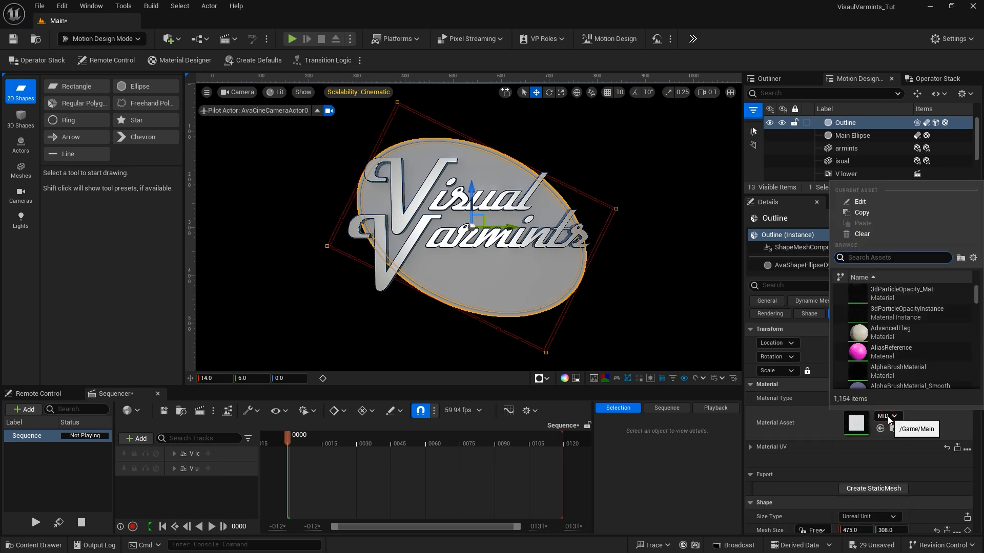
{"action": "type", "text": "blued"}
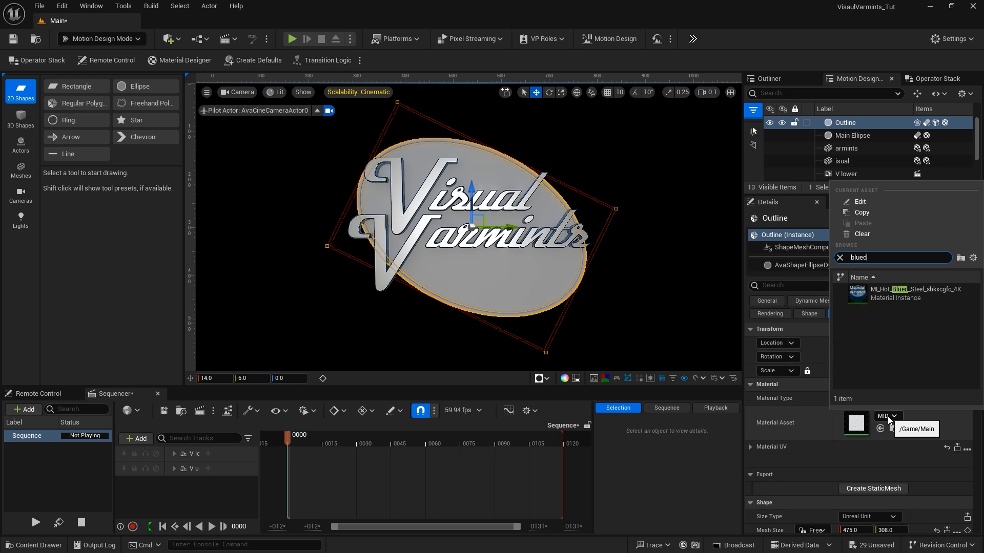
{"action": "left_click", "coordinate": [860, 294]}
{"action": "left_click", "coordinate": [526, 269]}
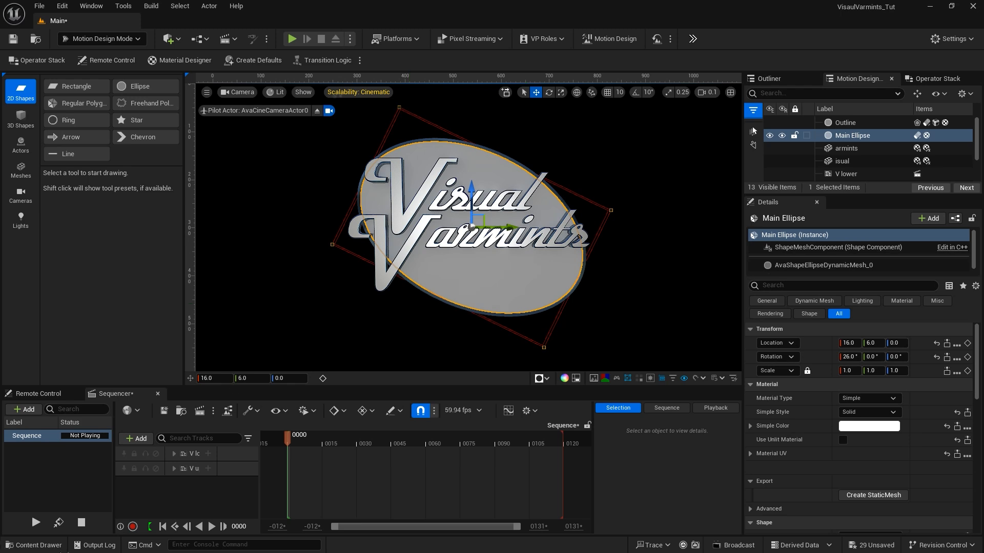
Create a new folder named Materials in the project's Content folder
{"action": "left_click", "coordinate": [40, 547]}
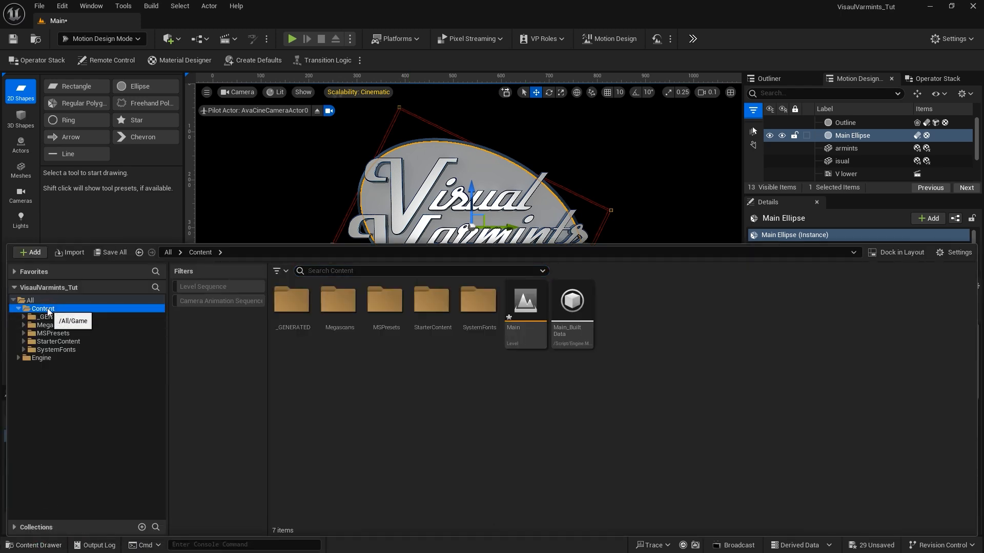
{"action": "right_click", "coordinate": [427, 389]}
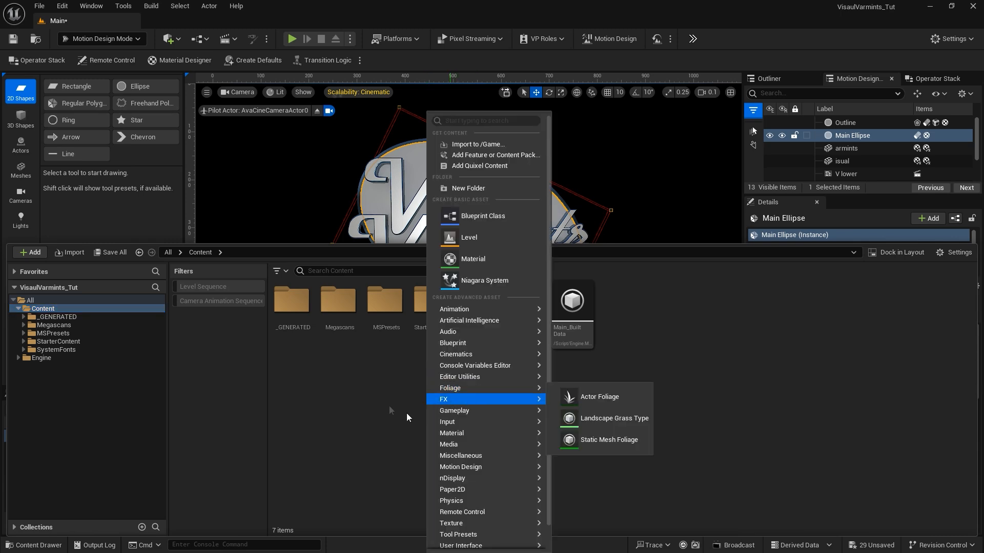
{"action": "left_click", "coordinate": [486, 188]}
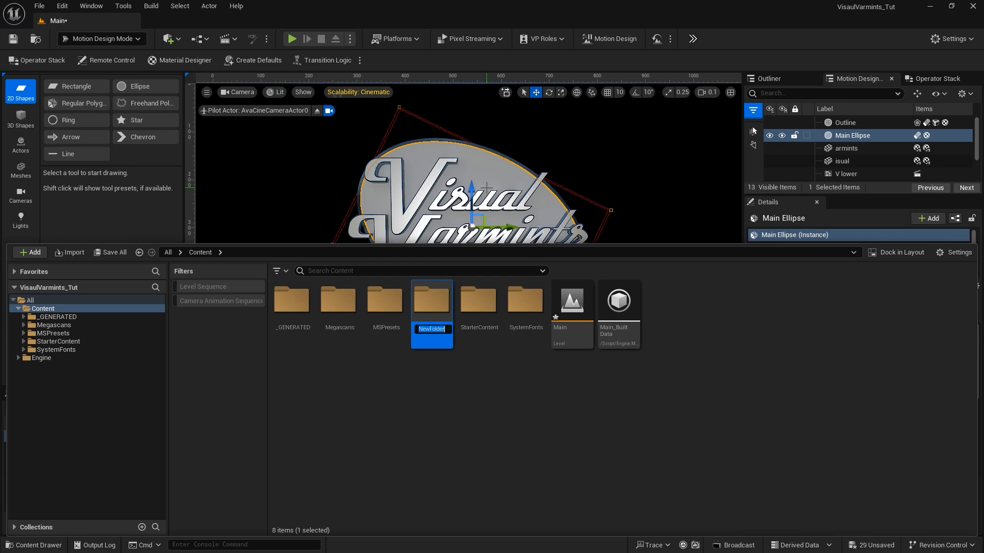
{"action": "type", "text": "Materials"}
{"action": "key", "text": "Return"}
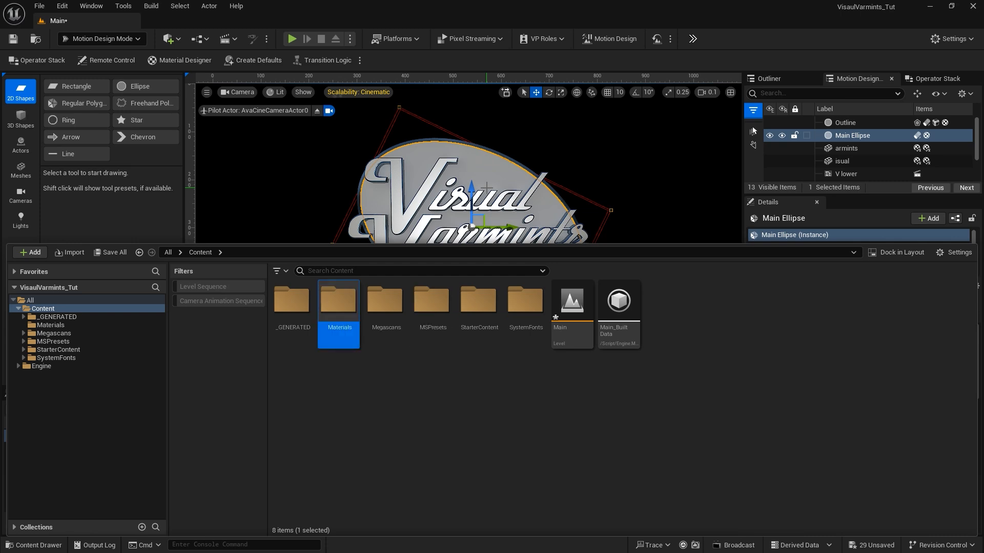
Create a new material named Yellow inside the Materials folder
{"action": "double_click", "coordinate": [353, 298]}
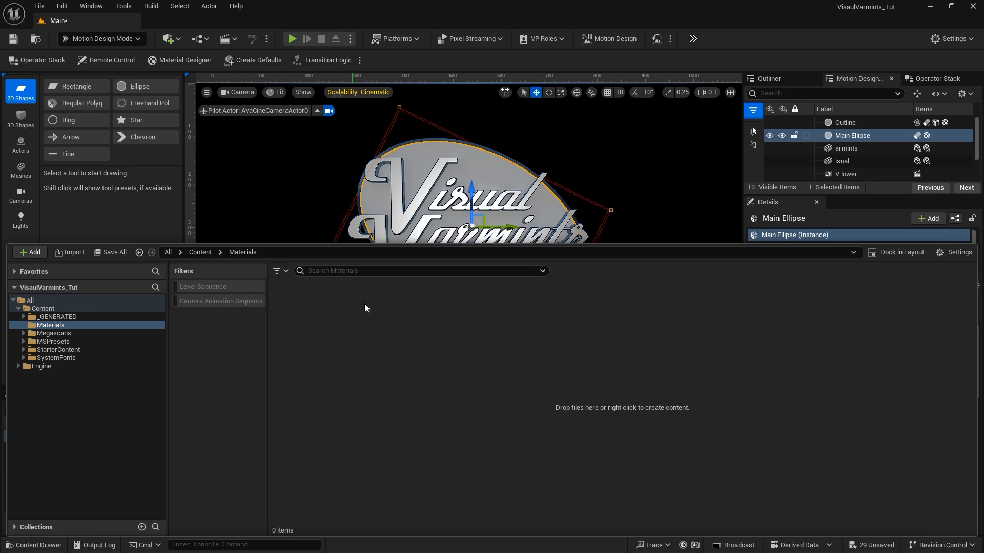
{"action": "right_click", "coordinate": [374, 320]}
{"action": "mouse_move", "coordinate": [374, 320]}
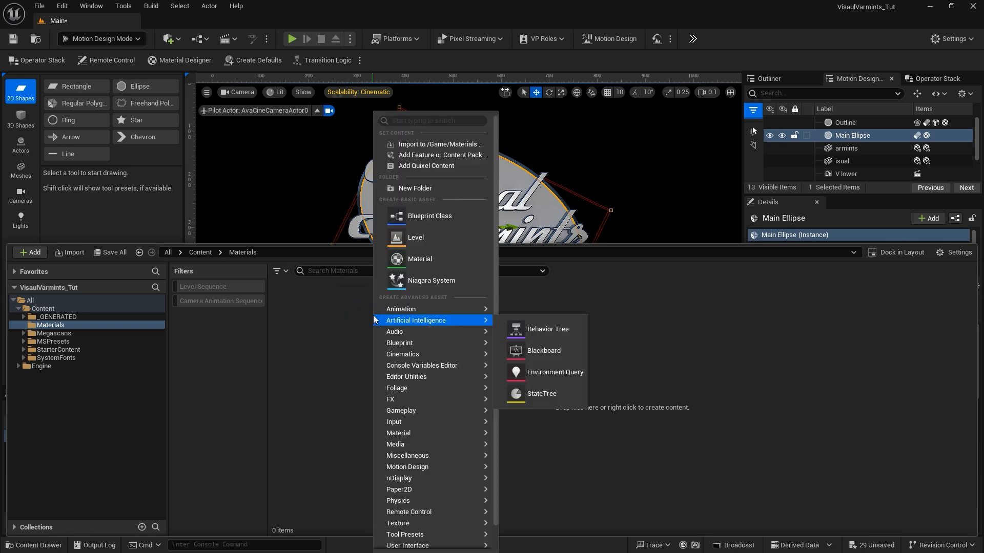
{"action": "left_click", "coordinate": [429, 260]}
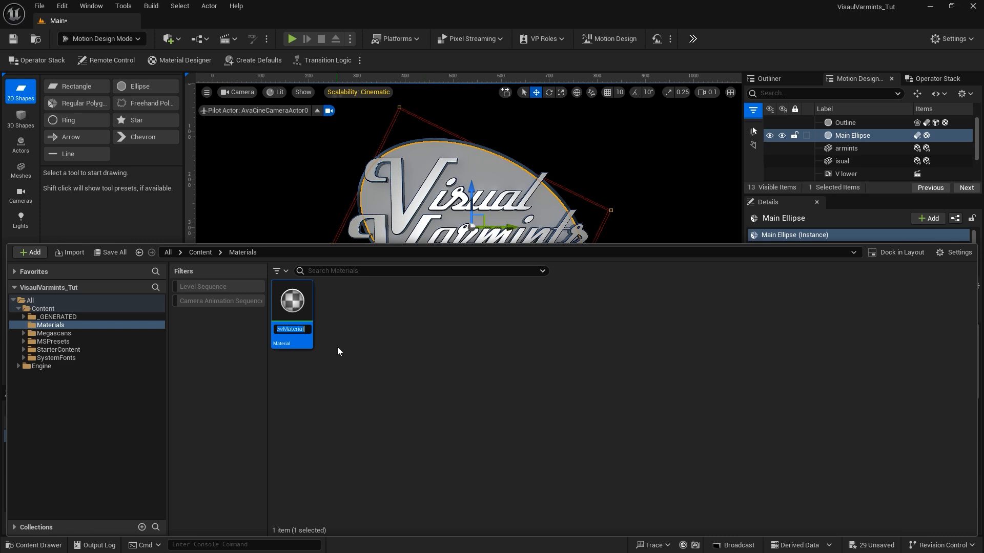
{"action": "type", "text": "Yellow"}
{"action": "key", "text": "Return"}
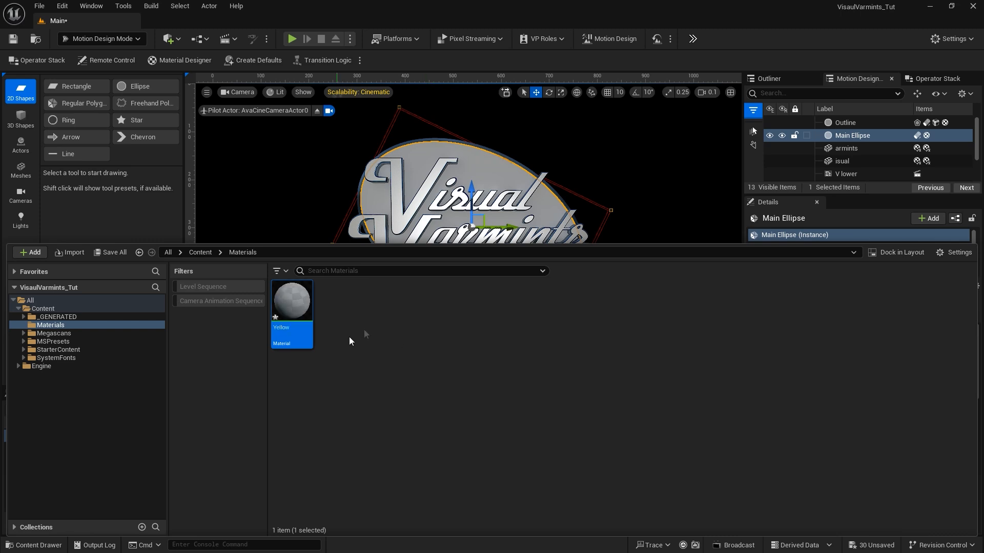
Open the Yellow material and feed its Base Color from a new Constant3Vector node, placed up and away from the material node
{"action": "double_click", "coordinate": [299, 304]}
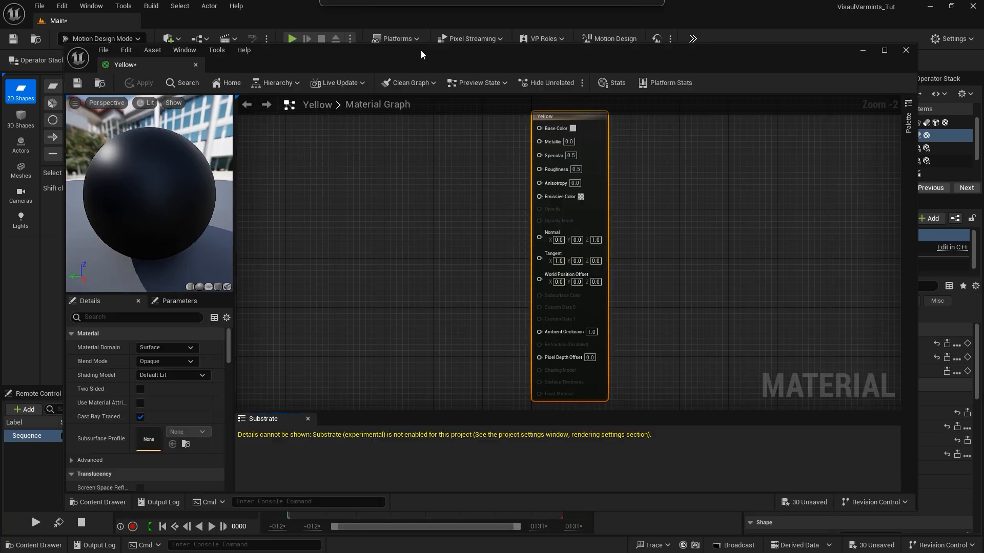
{"action": "right_click_drag", "start_coordinate": [493, 148], "coordinate": [522, 189]}
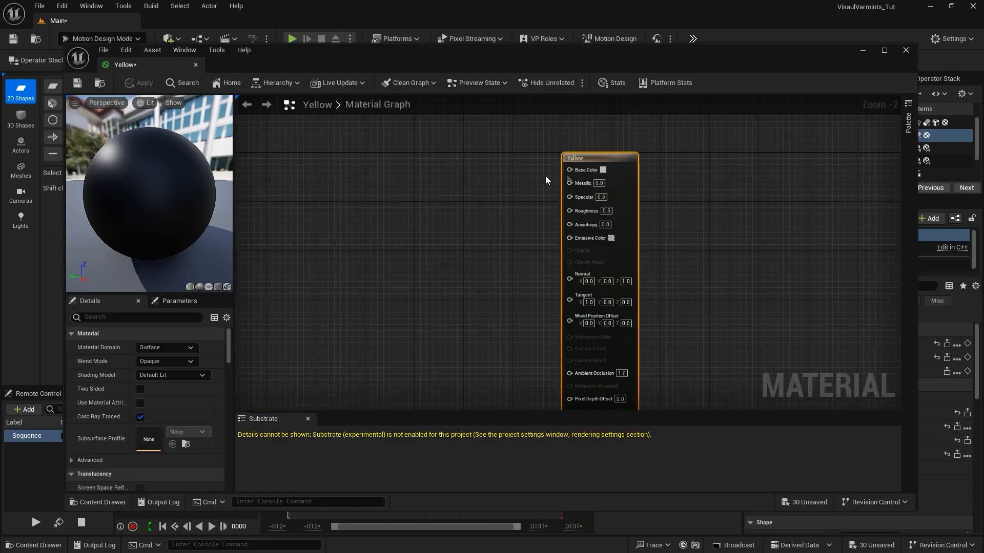
{"action": "left_click_drag", "start_coordinate": [569, 169], "coordinate": [401, 180]}
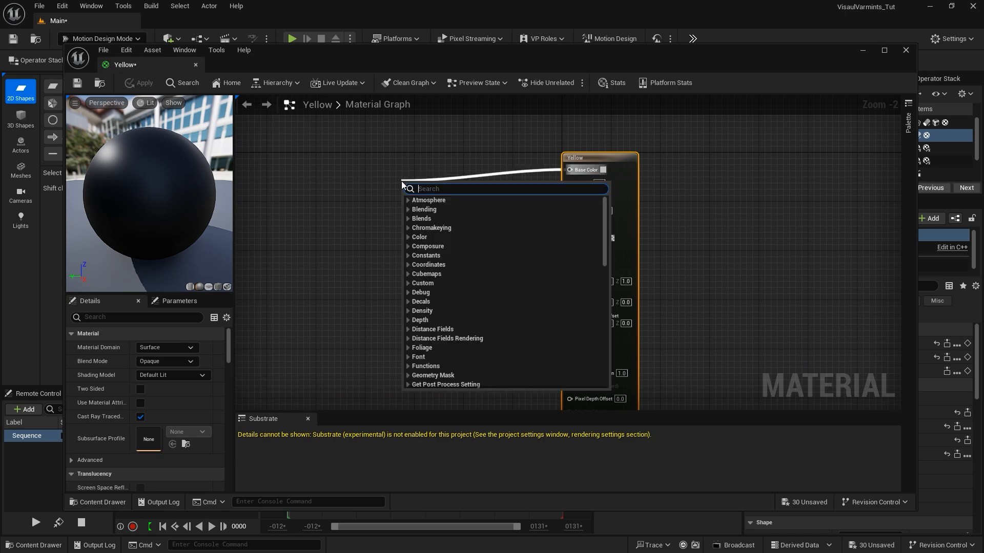
{"action": "type", "text": "constan"}
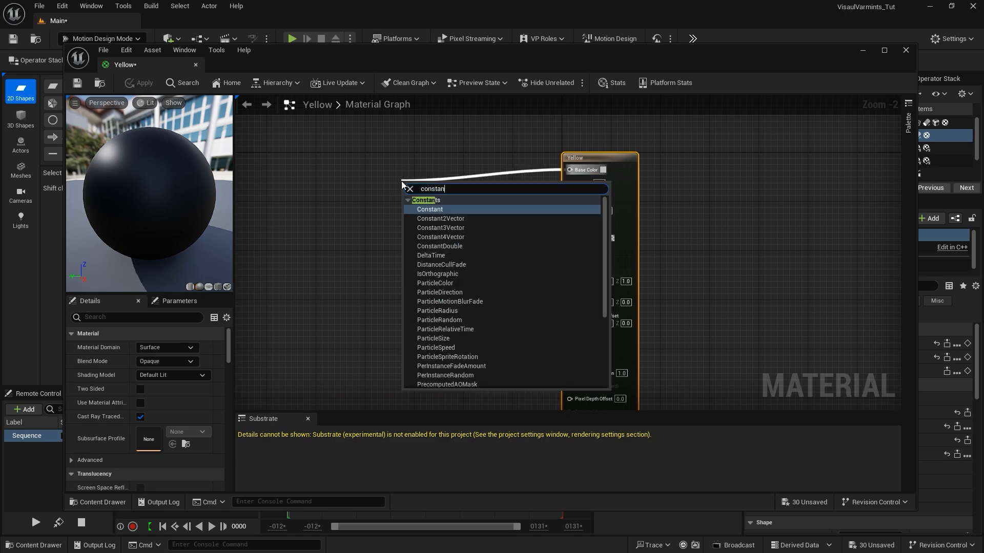
{"action": "left_click", "coordinate": [425, 227]}
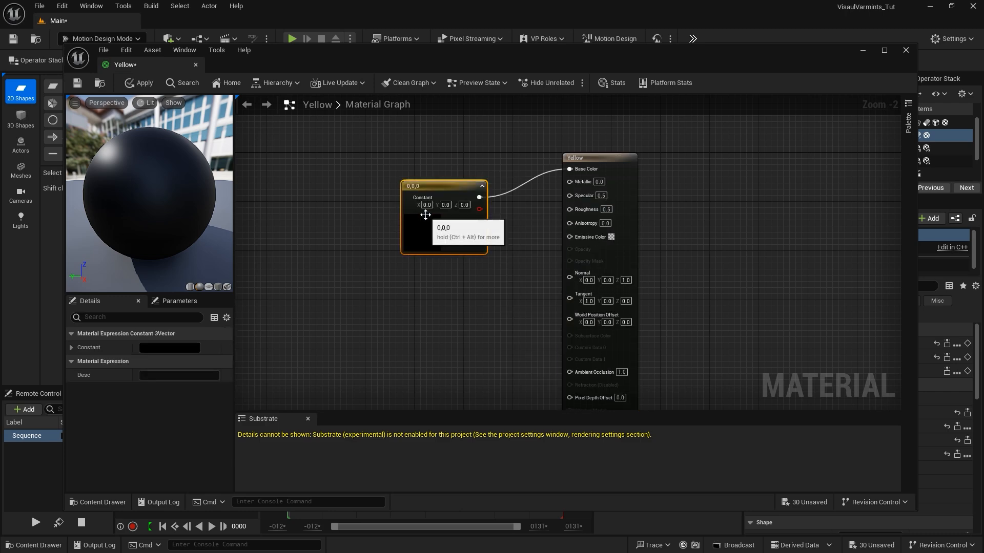
{"action": "left_click_drag", "start_coordinate": [431, 186], "coordinate": [371, 152]}
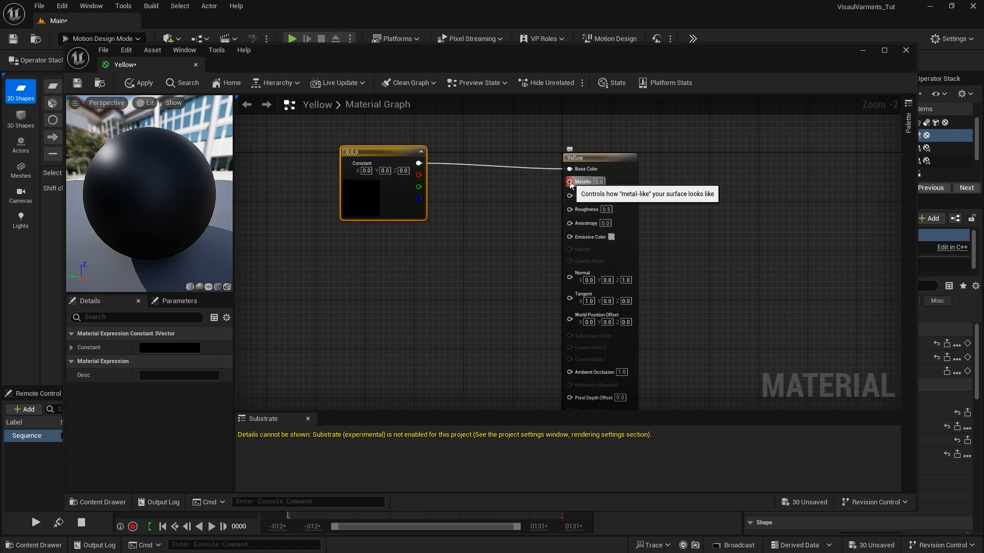
Add a Constant node wired to the Yellow material's Metallic input and place it below the colour node
{"action": "left_click_drag", "start_coordinate": [569, 181], "coordinate": [416, 253]}
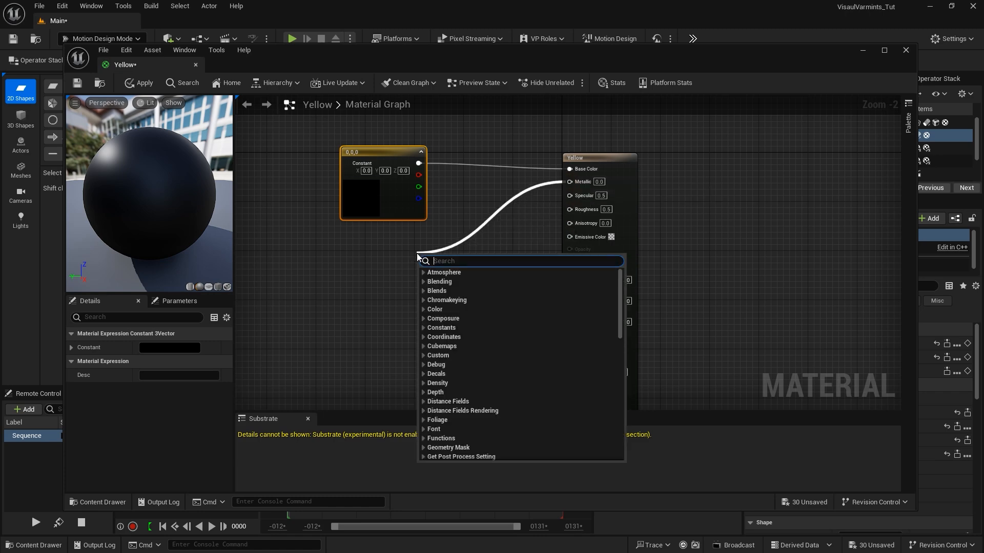
{"action": "type", "text": "const"}
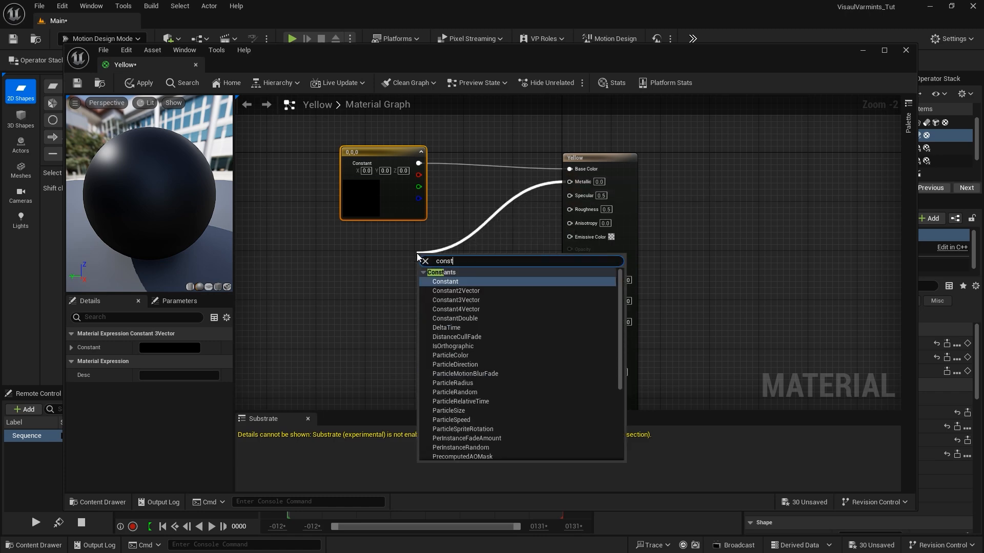
{"action": "left_click", "coordinate": [440, 282]}
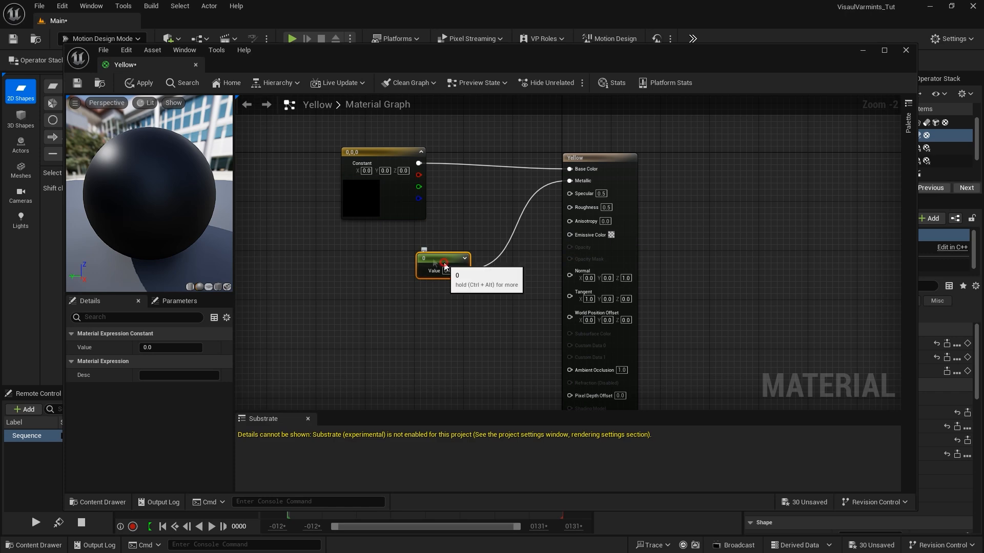
{"action": "left_click_drag", "start_coordinate": [444, 266], "coordinate": [417, 245]}
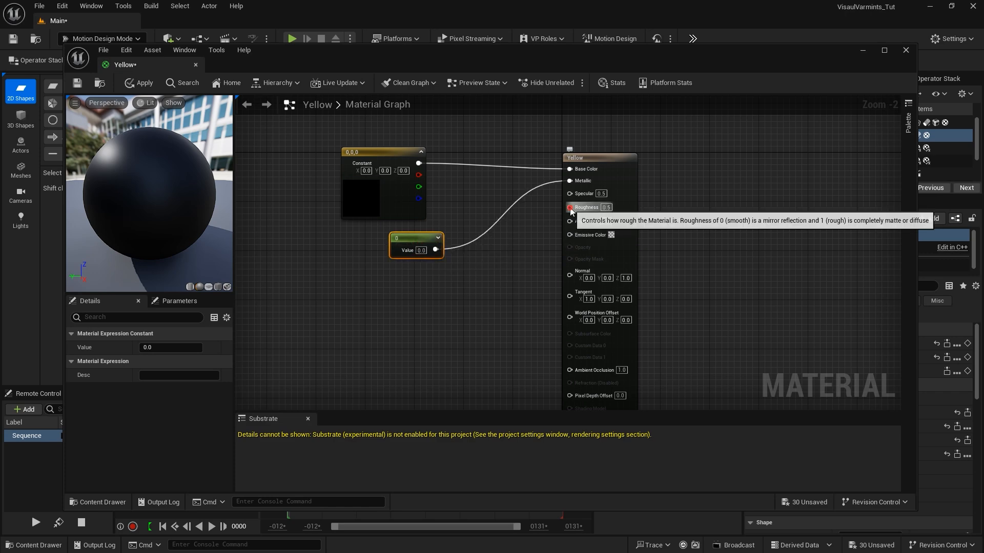
Add a second Constant node wired to the Roughness input and place it below the Metallic constant
{"action": "left_click_drag", "start_coordinate": [569, 208], "coordinate": [420, 301]}
{"action": "type", "text": "c"}
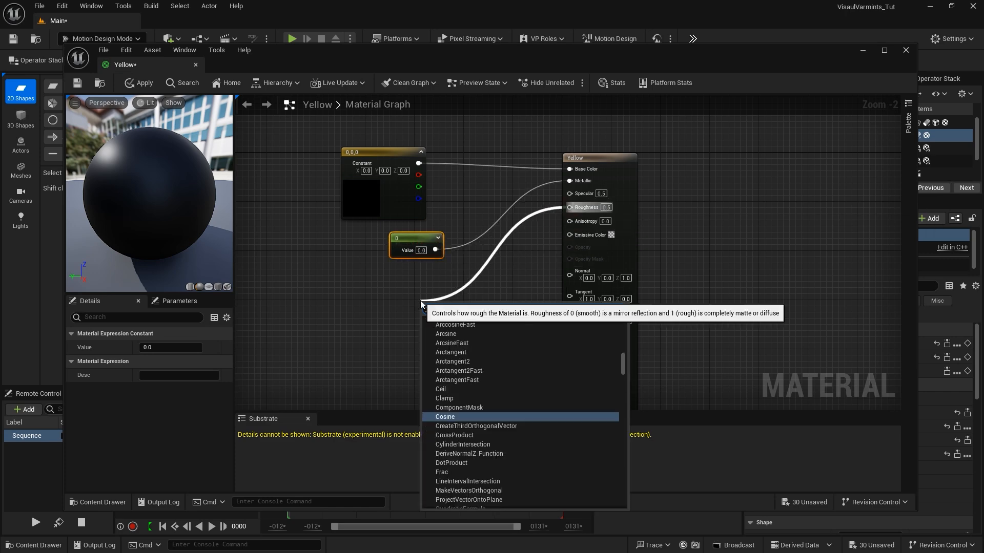
{"action": "type", "text": "onst"}
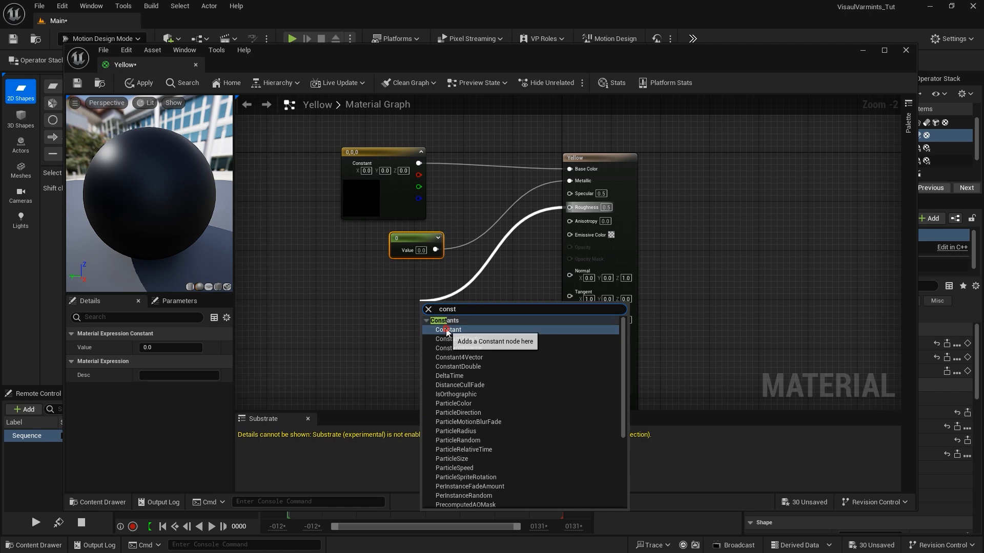
{"action": "left_click", "coordinate": [446, 329]}
{"action": "left_click_drag", "start_coordinate": [450, 311], "coordinate": [408, 292]}
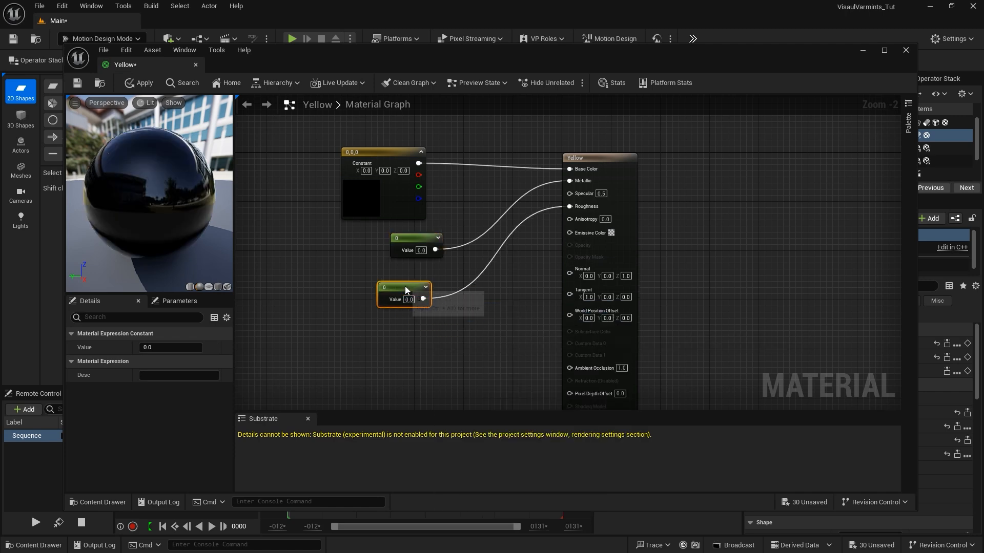
Set the Constant3Vector colour to a dark yellow of about R 0.406, G 0.334, B 0
{"action": "double_click", "coordinate": [365, 196]}
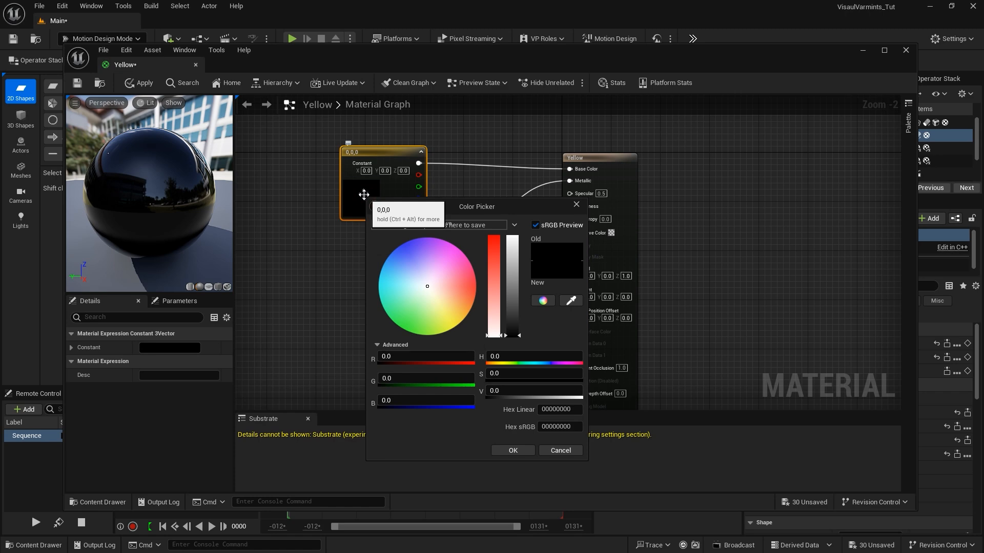
{"action": "left_click_drag", "start_coordinate": [452, 315], "coordinate": [465, 331]}
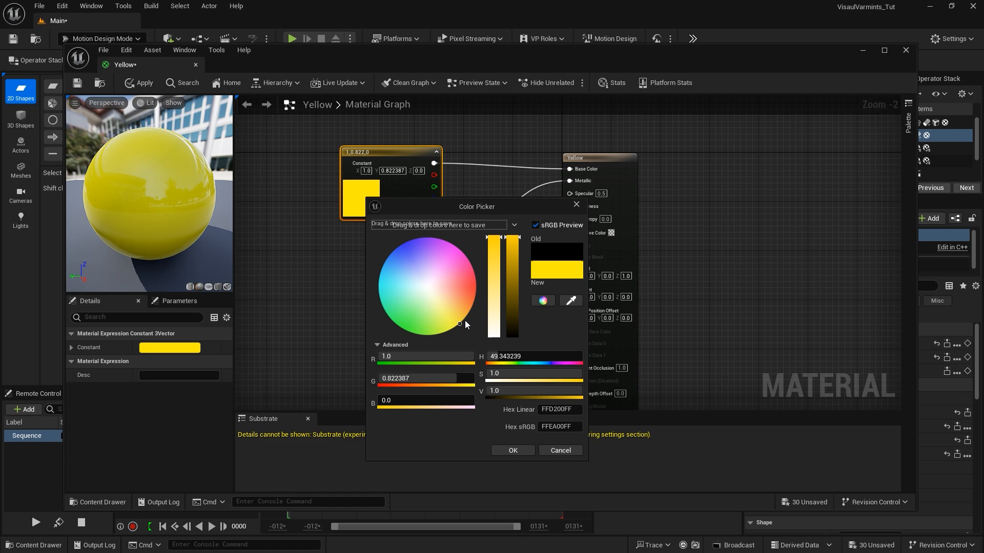
{"action": "left_click_drag", "start_coordinate": [513, 237], "coordinate": [517, 298]}
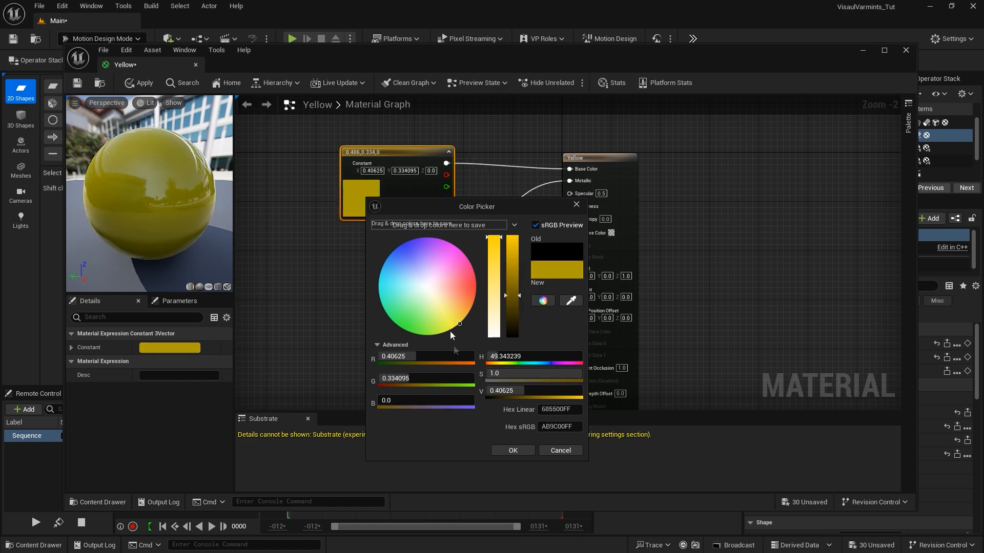
{"action": "left_click", "coordinate": [513, 450]}
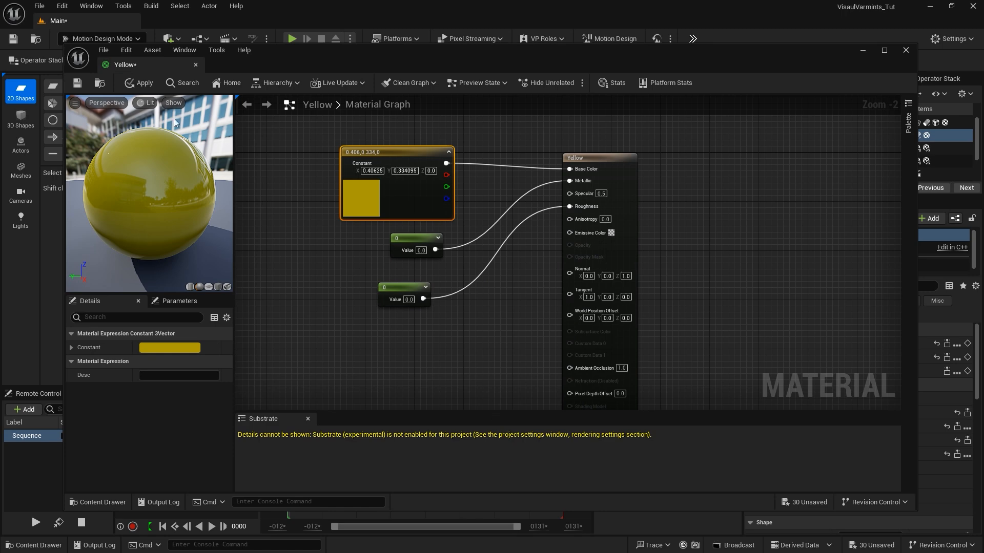
Apply and save the Yellow material, then close its editor
{"action": "left_click", "coordinate": [129, 84]}
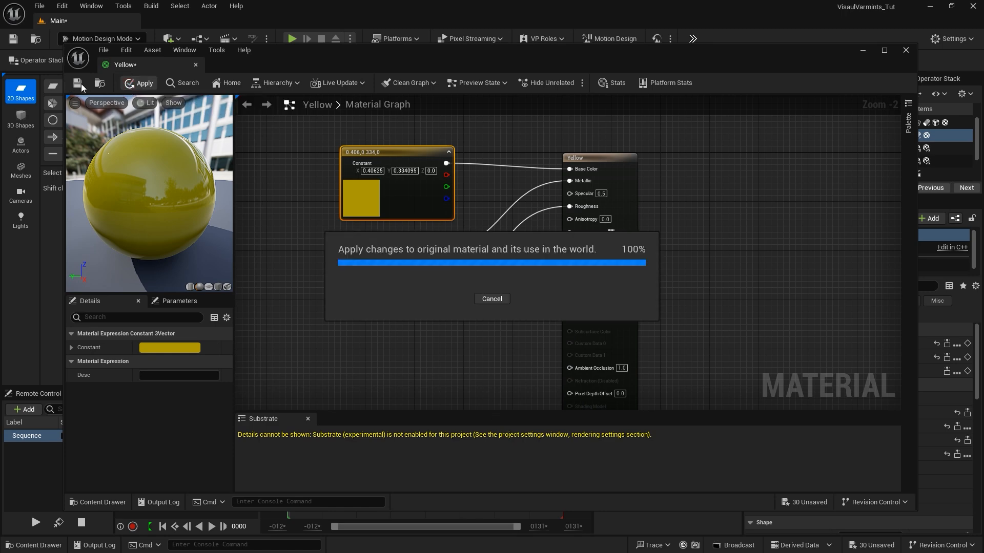
{"action": "left_click", "coordinate": [78, 84]}
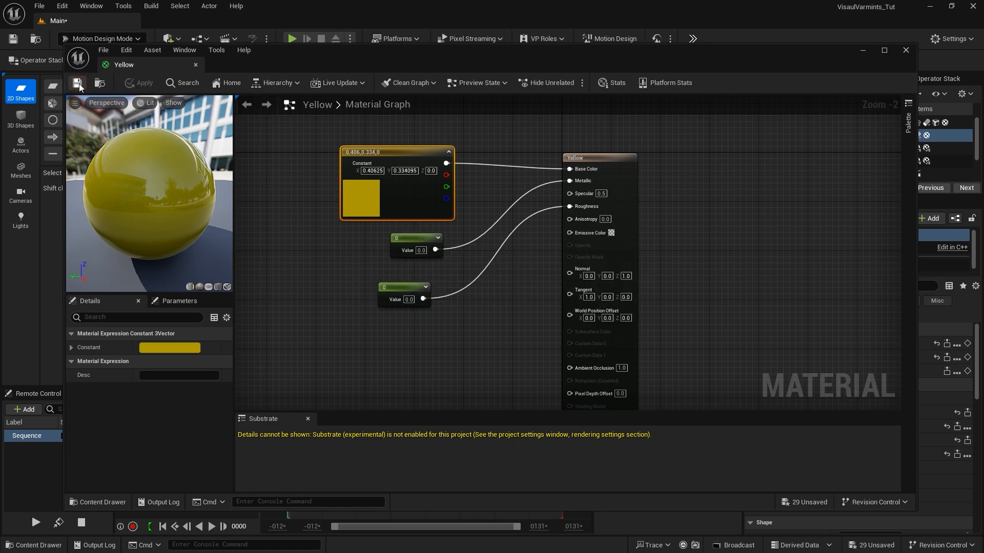
{"action": "left_click", "coordinate": [905, 50]}
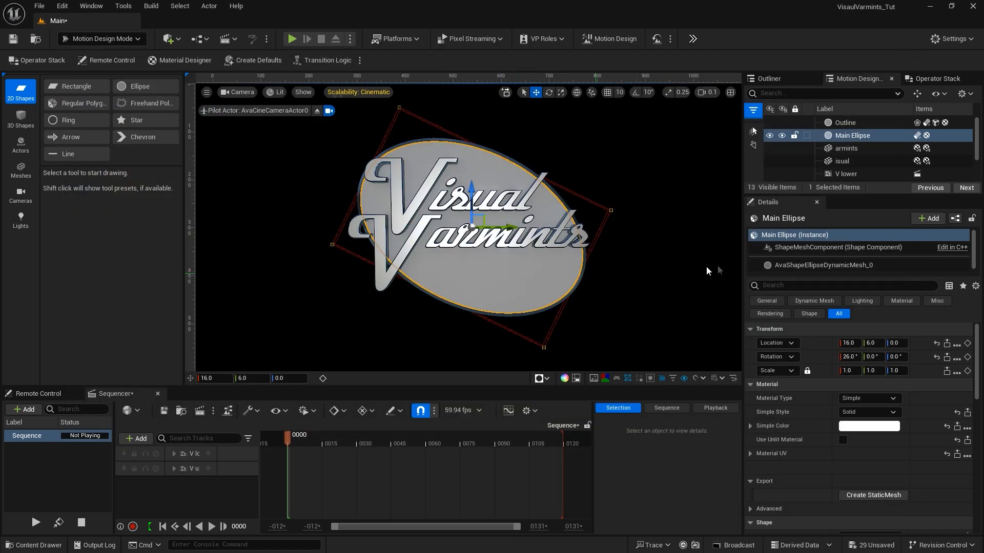
Switch Main Ellipse's material type to Asset and assign the Yellow material
{"action": "left_click", "coordinate": [864, 399]}
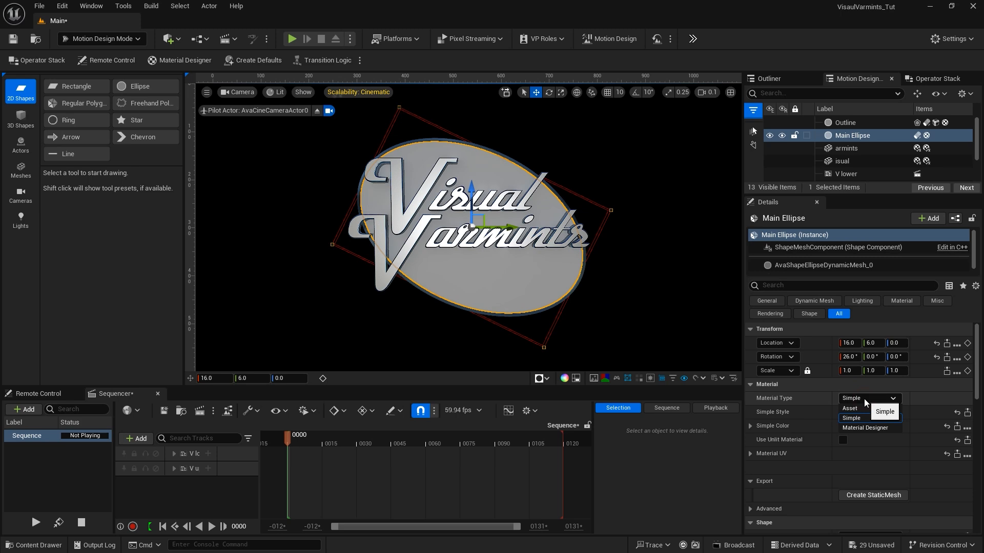
{"action": "left_click", "coordinate": [867, 410]}
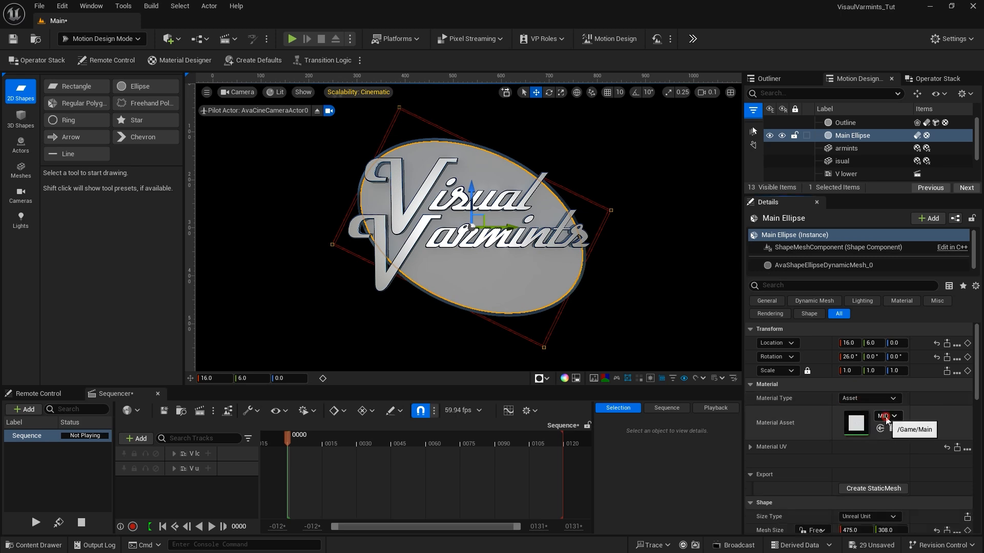
{"action": "left_click", "coordinate": [886, 416]}
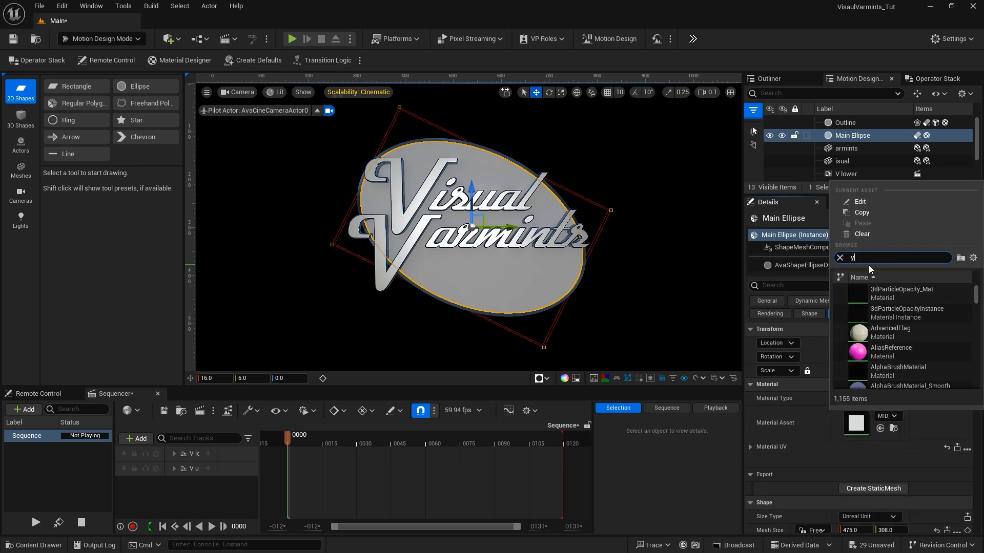
{"action": "type", "text": "yellow"}
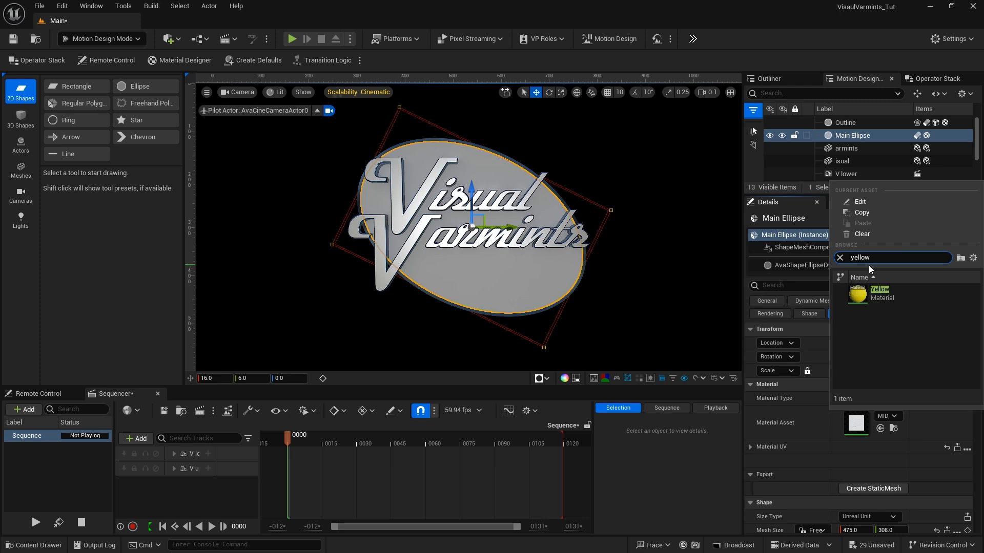
{"action": "left_click", "coordinate": [866, 293]}
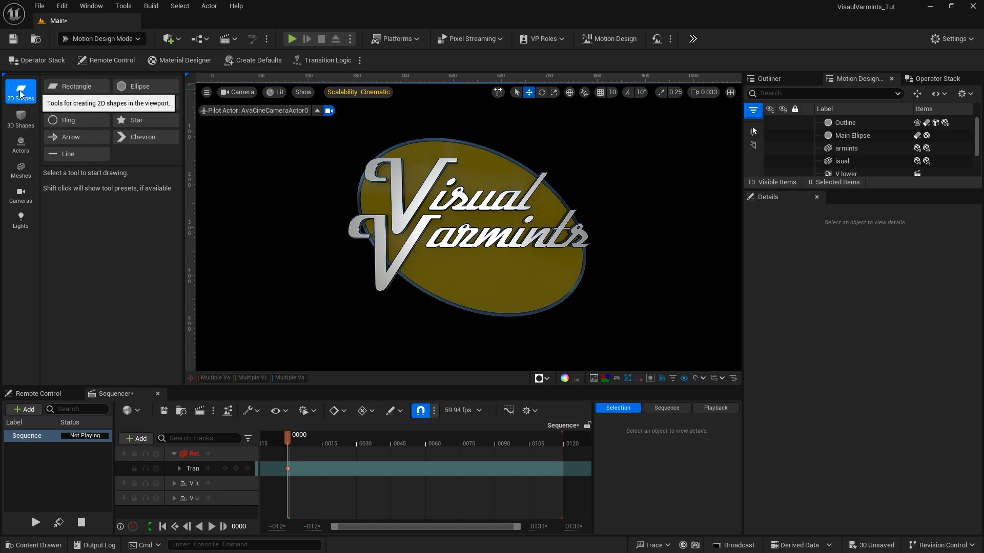
Start creating a 2D rectangle shape in the viewport
{"action": "left_click", "coordinate": [67, 87]}
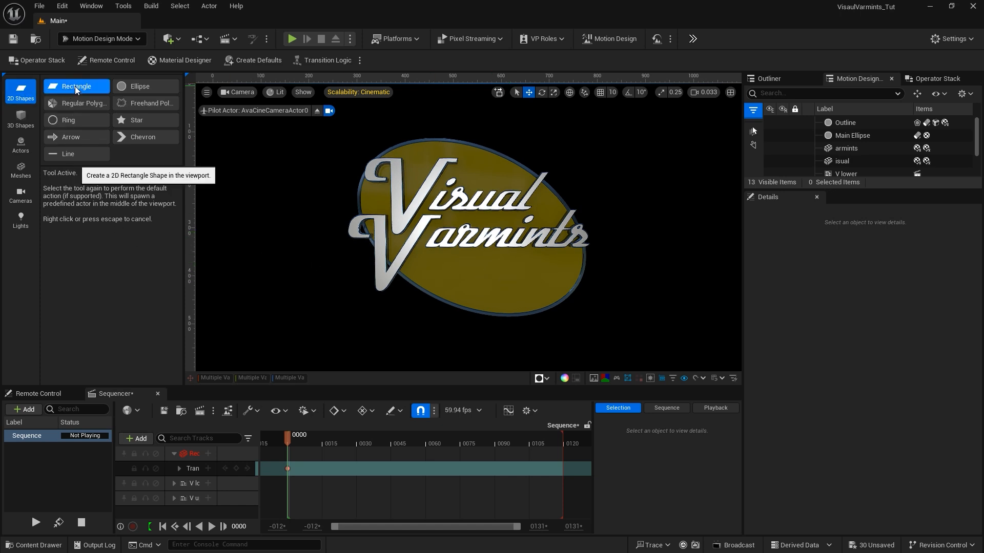
Create a 2D rectangle shape and set its mesh size to 332 by 12
{"action": "left_click", "coordinate": [75, 86]}
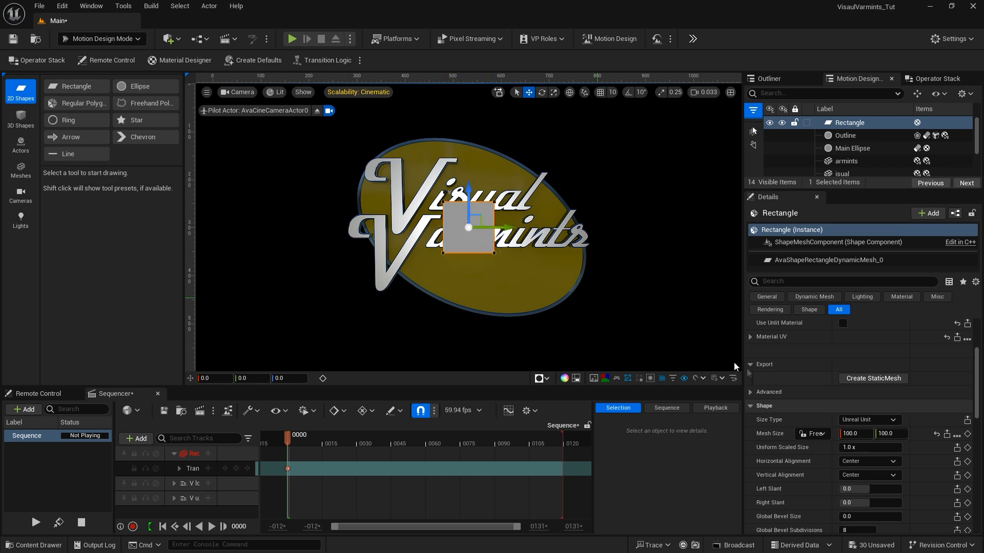
{"action": "scroll", "coordinate": [830, 416], "scroll_direction": "down", "scroll_amount": 1}
{"action": "scroll", "coordinate": [830, 416], "scroll_direction": "down", "scroll_amount": 3}
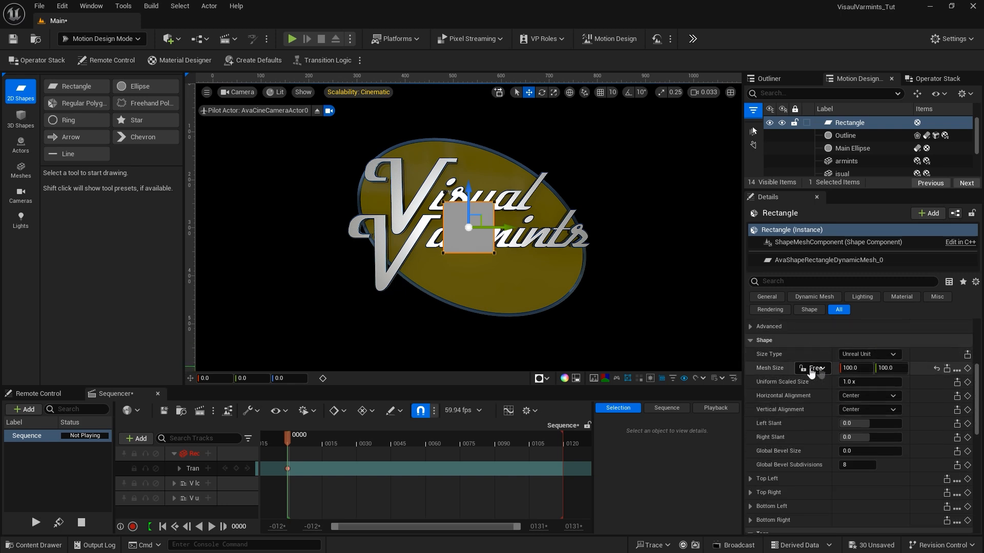
{"action": "left_click", "coordinate": [853, 368]}
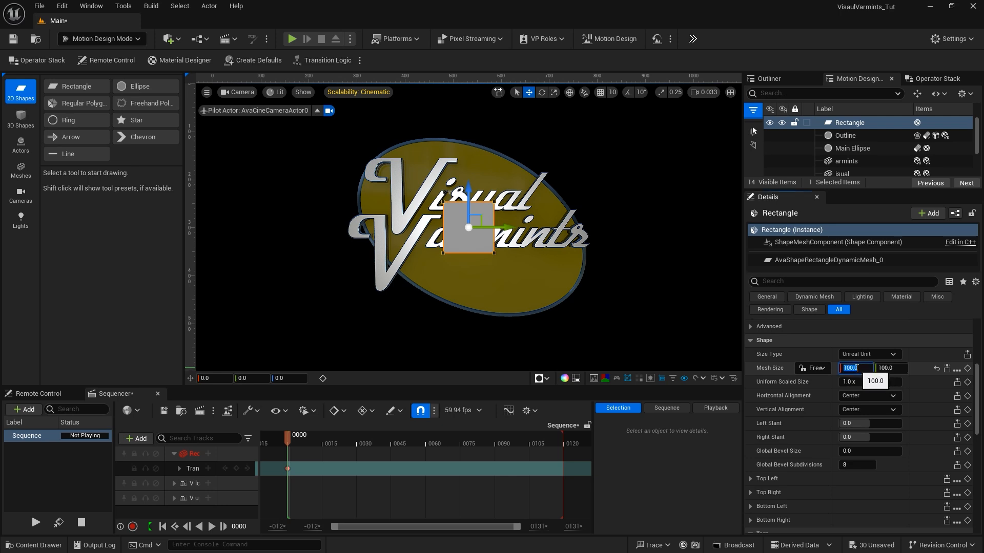
{"action": "type", "text": "332"}
{"action": "left_click", "coordinate": [882, 368]}
{"action": "type", "text": "1"}
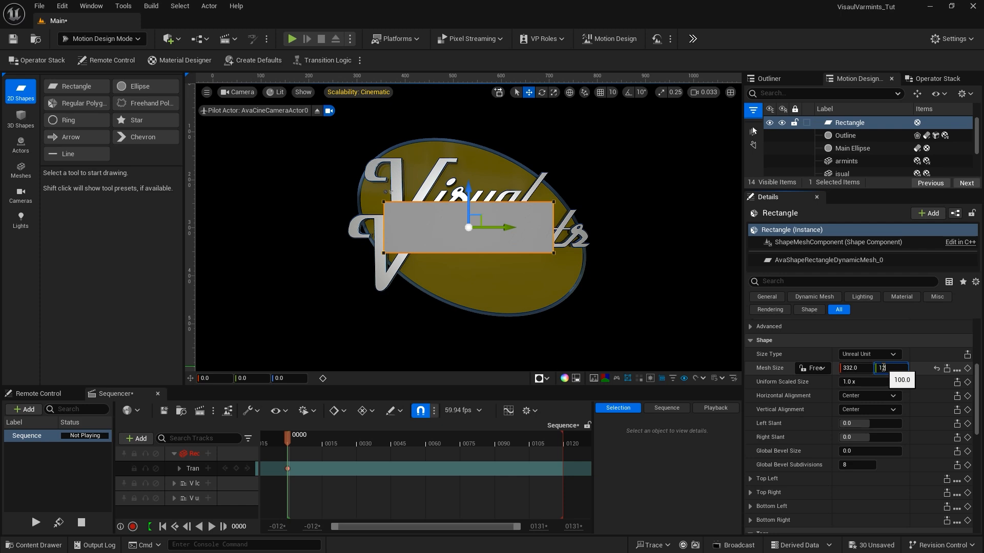
{"action": "type", "text": "2"}
{"action": "key", "text": "Return"}
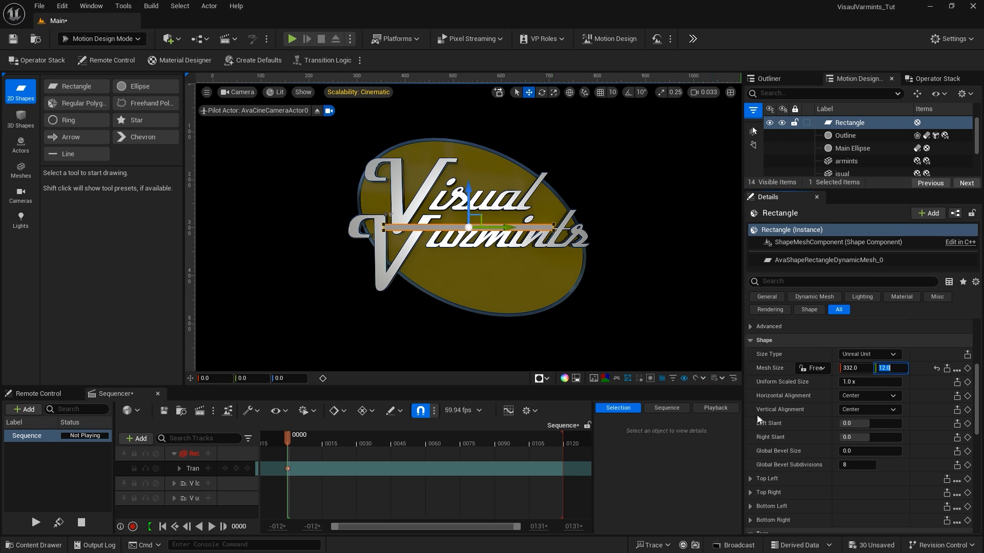
Set both the left slant and the right slant of the rectangle to 33
{"action": "left_click", "coordinate": [851, 425]}
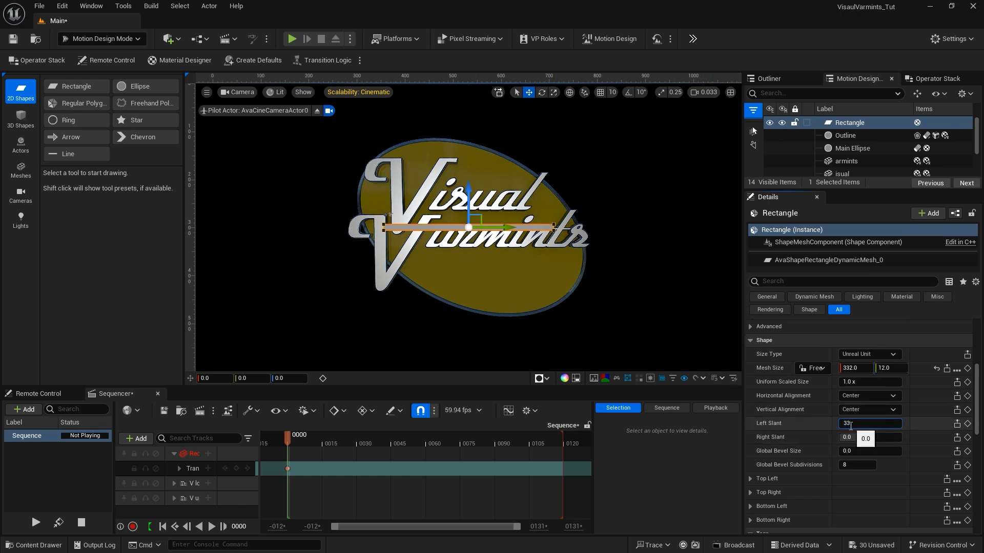
{"action": "type", "text": "33"}
{"action": "key", "text": "Return"}
{"action": "left_click", "coordinate": [850, 437]}
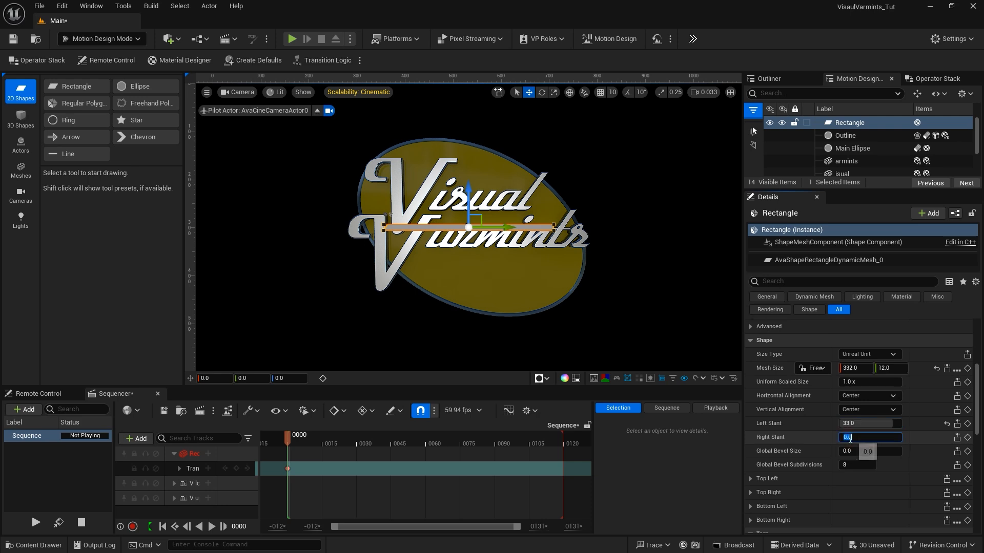
{"action": "type", "text": "33"}
{"action": "key", "text": "Return"}
Move the slanted rectangle below the lower word by setting its location to Y 64 and Z -54
{"action": "scroll", "coordinate": [813, 441], "scroll_direction": "up", "scroll_amount": 4}
{"action": "scroll", "coordinate": [813, 441], "scroll_direction": "up", "scroll_amount": 2}
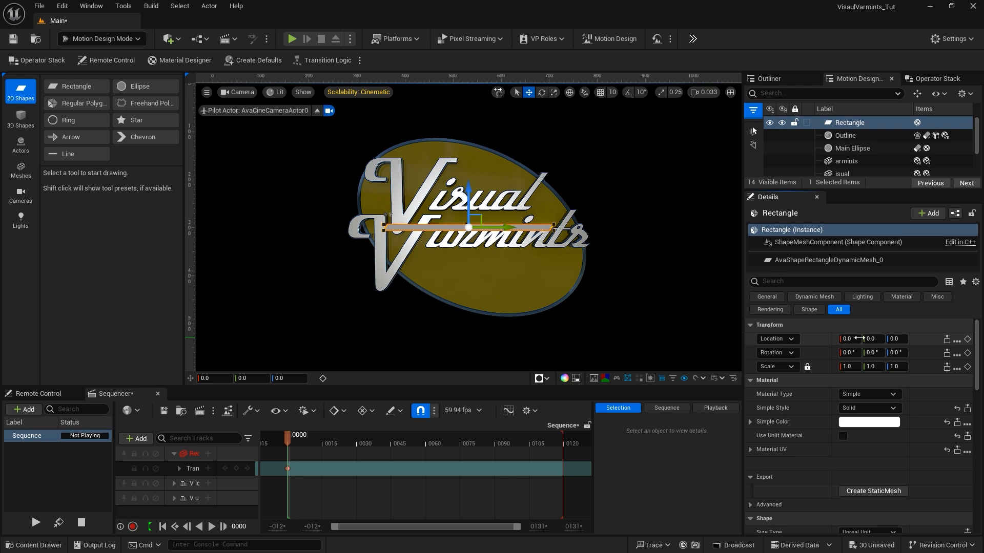
{"action": "left_click", "coordinate": [873, 339]}
{"action": "left_click", "coordinate": [900, 340]}
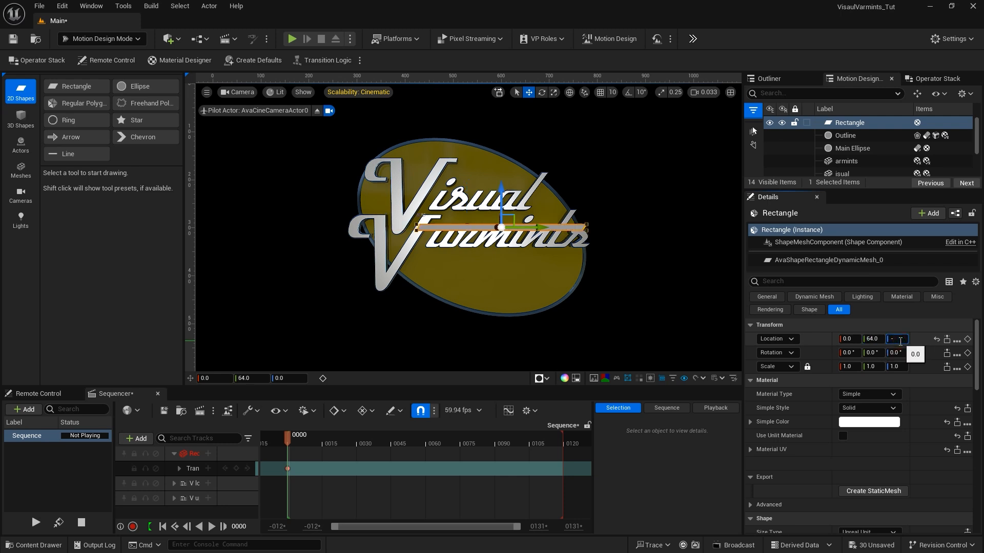
{"action": "key", "text": "Return"}
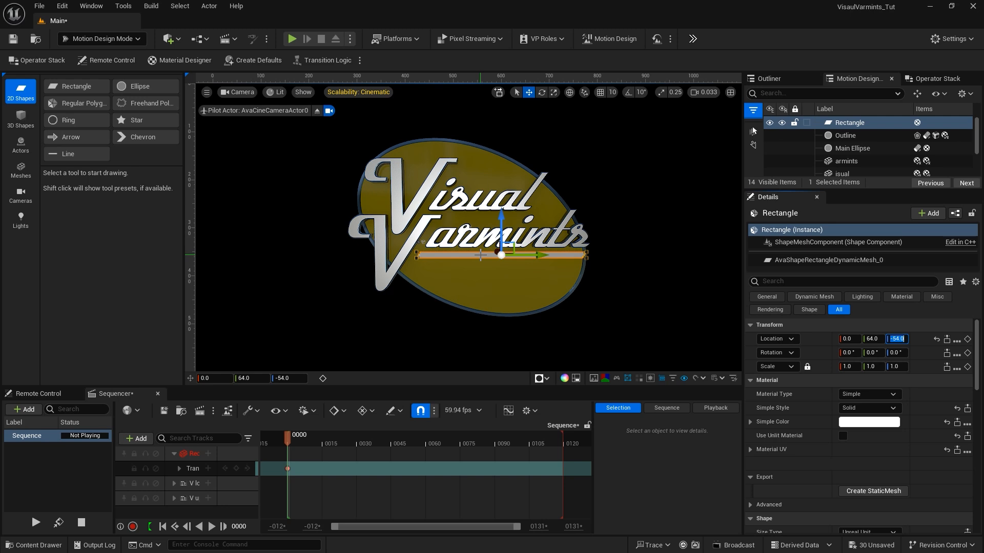
Add an Extrude modifier to the rectangle with an extrude depth of 7 cm
{"action": "left_click", "coordinate": [933, 80]}
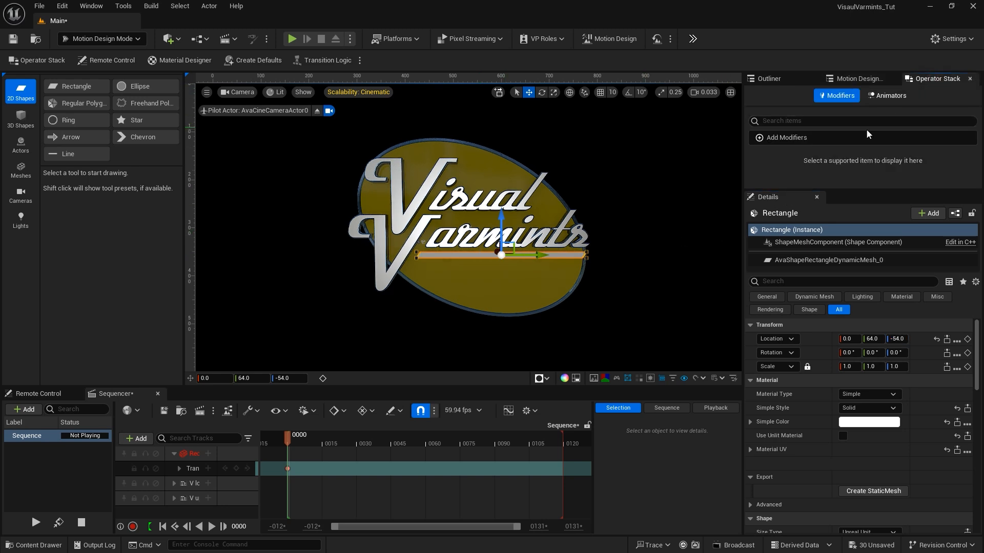
{"action": "left_click", "coordinate": [850, 136]}
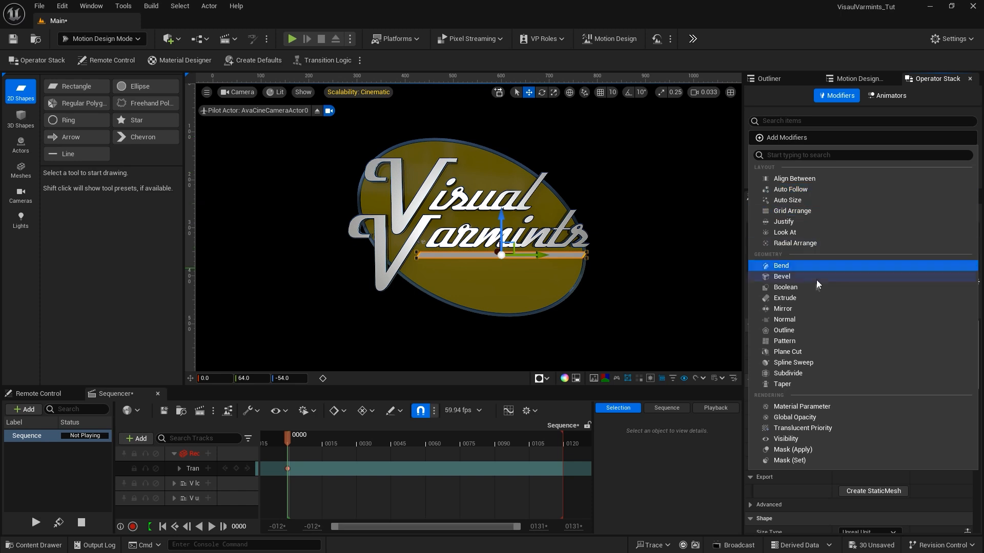
{"action": "left_click", "coordinate": [813, 299]}
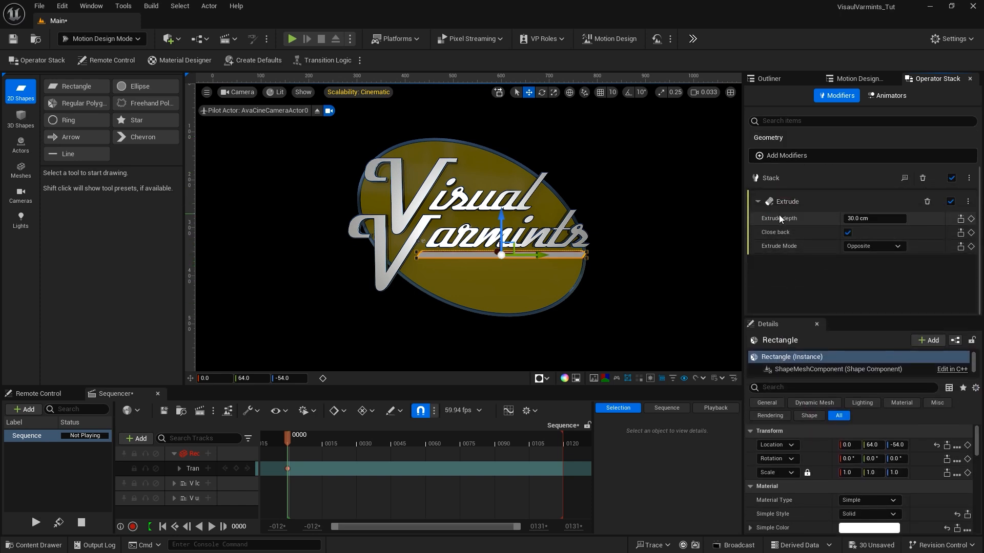
{"action": "left_click", "coordinate": [853, 218]}
{"action": "type", "text": "7"}
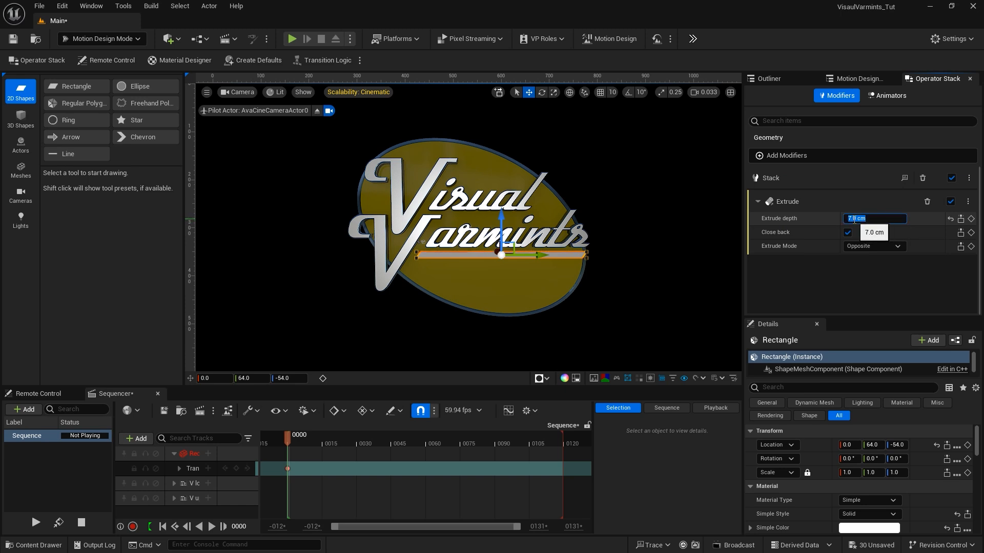
{"action": "key", "text": "Return"}
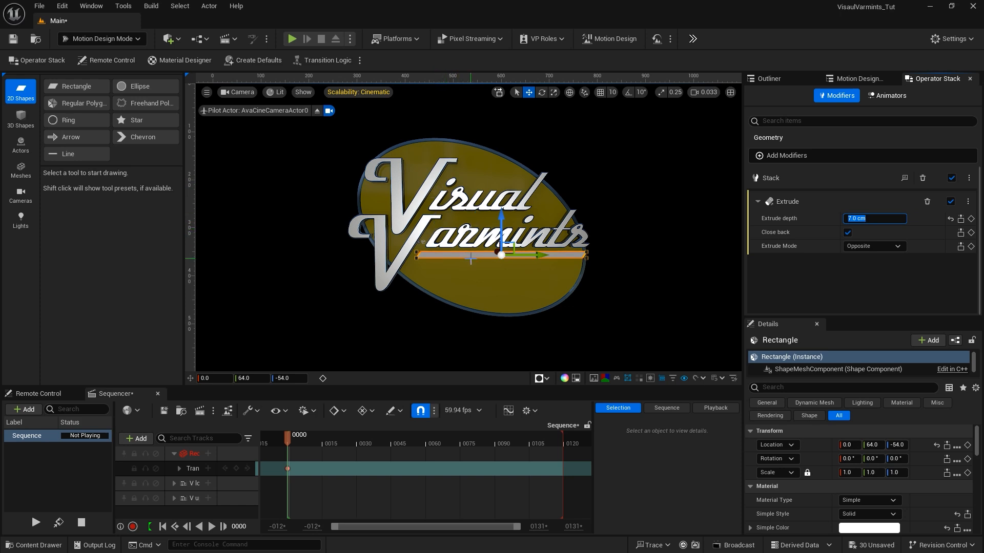
Stop piloting the cine camera and bring the slanted end of the extruded bar into close view
{"action": "left_click", "coordinate": [317, 111]}
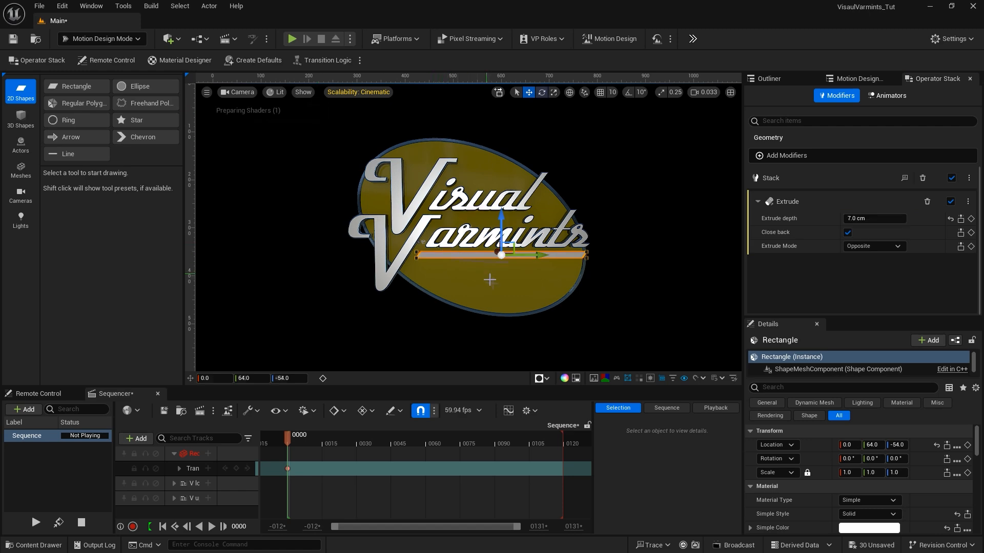
{"action": "key", "text": "e"}
{"action": "right_click_drag", "start_coordinate": [487, 283], "coordinate": [536, 307]}
{"action": "key", "text": "w"}
{"action": "key", "text": "w"}
{"action": "key", "text": "w"}
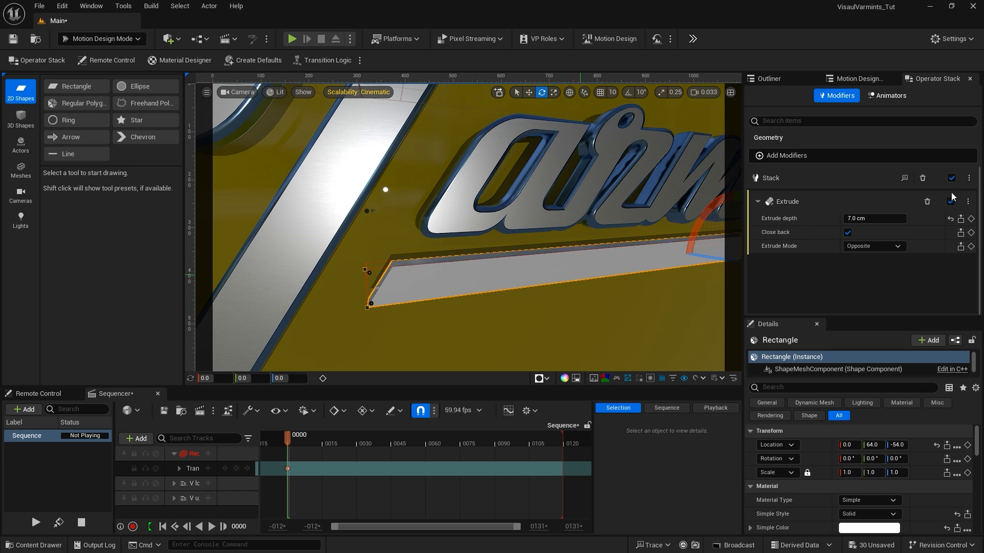
Try a Bevel modifier with inset 2 and 3 iterations on the extruded rectangle, and remove it
{"action": "left_click", "coordinate": [835, 156]}
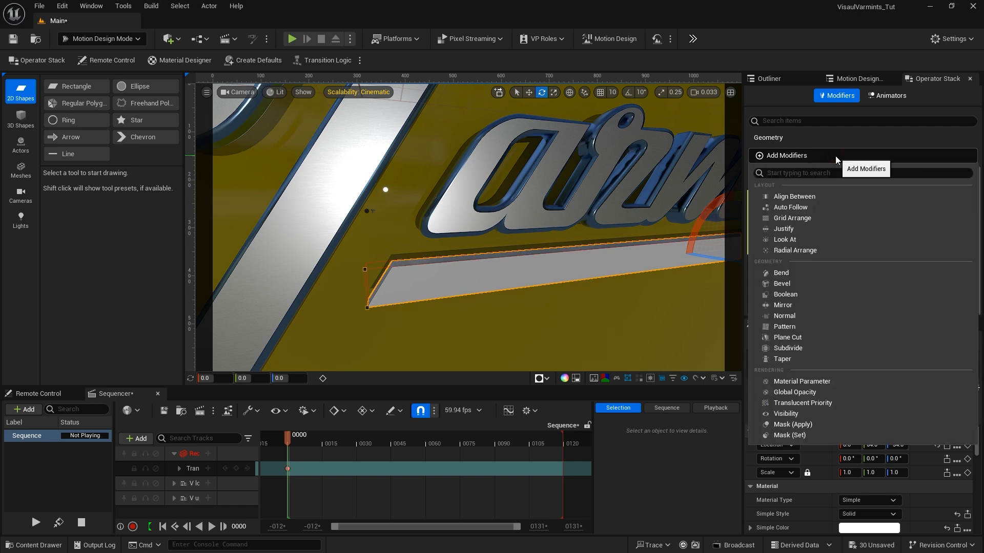
{"action": "left_click", "coordinate": [803, 284]}
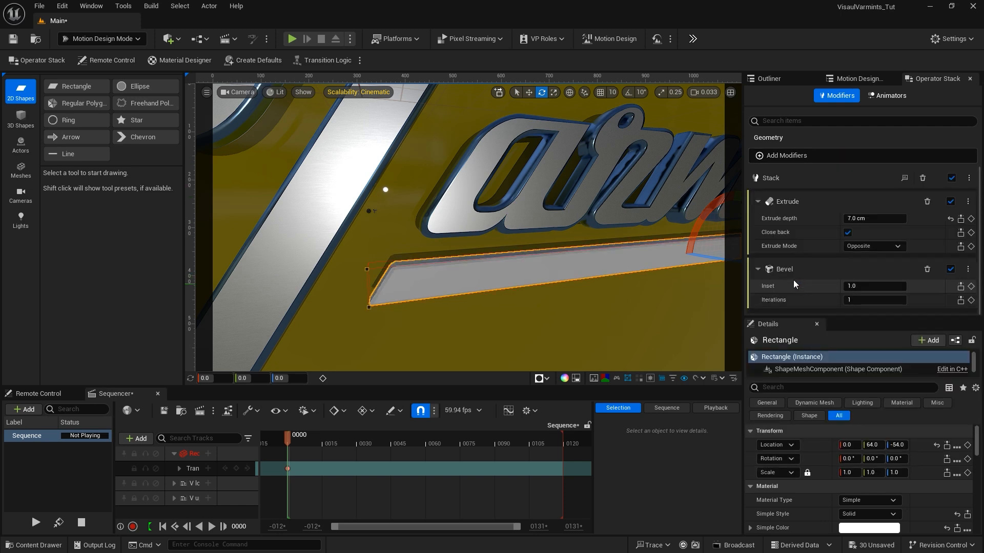
{"action": "left_click", "coordinate": [852, 286]}
{"action": "type", "text": "2"}
{"action": "key", "text": "Return"}
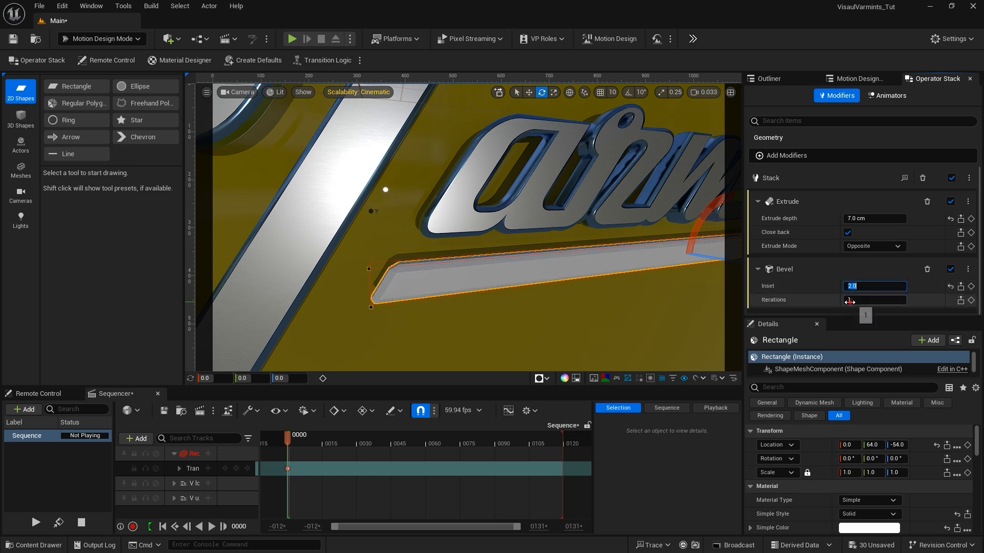
{"action": "left_click", "coordinate": [852, 300]}
{"action": "type", "text": "3"}
{"action": "key", "text": "Return"}
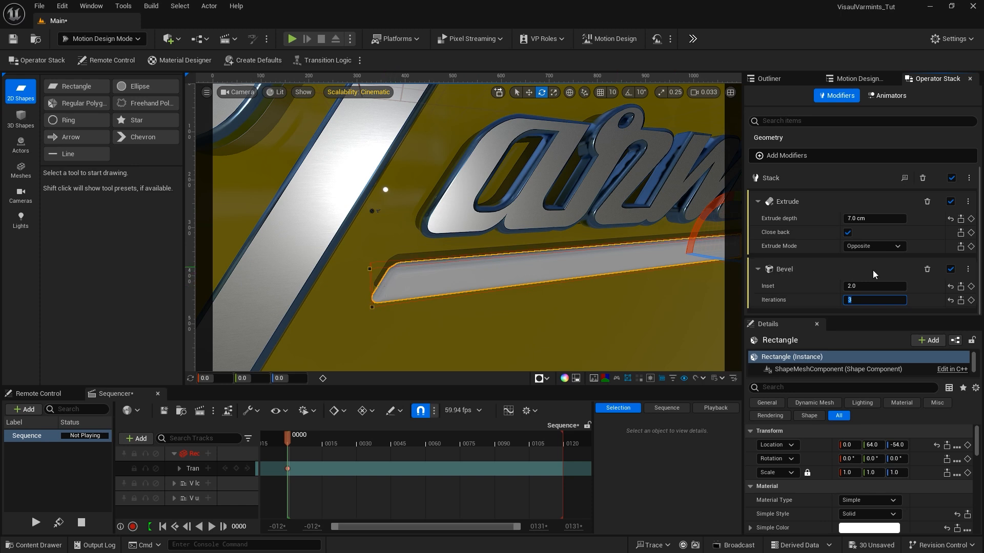
{"action": "left_click", "coordinate": [927, 269]}
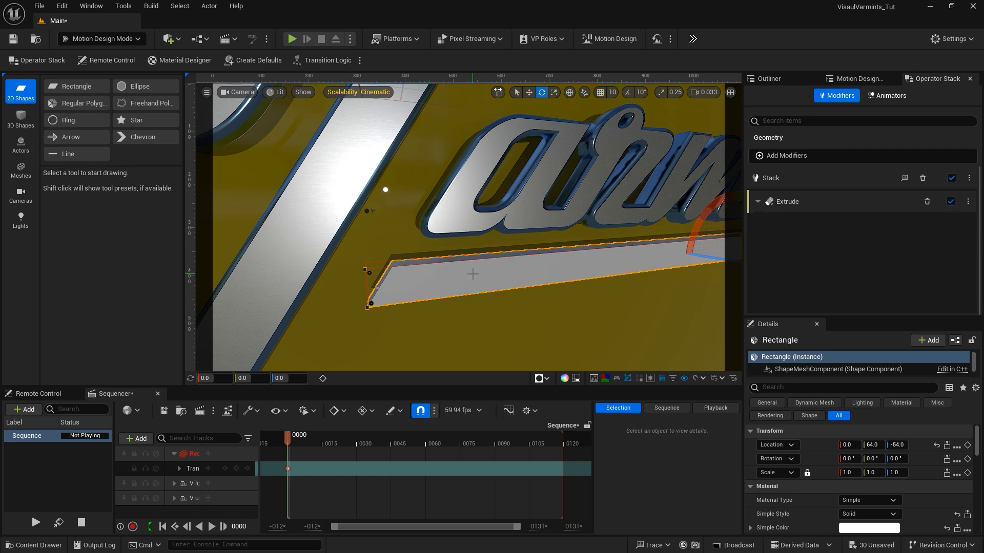
Switch to Modeling mode and convert the extruded rectangle to a static mesh
{"action": "left_click", "coordinate": [106, 39]}
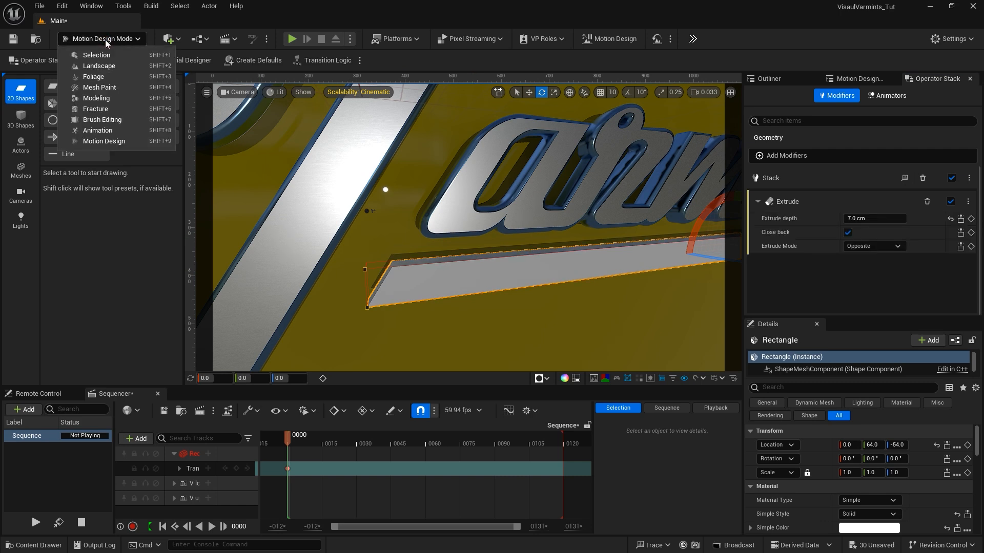
{"action": "left_click", "coordinate": [109, 98]}
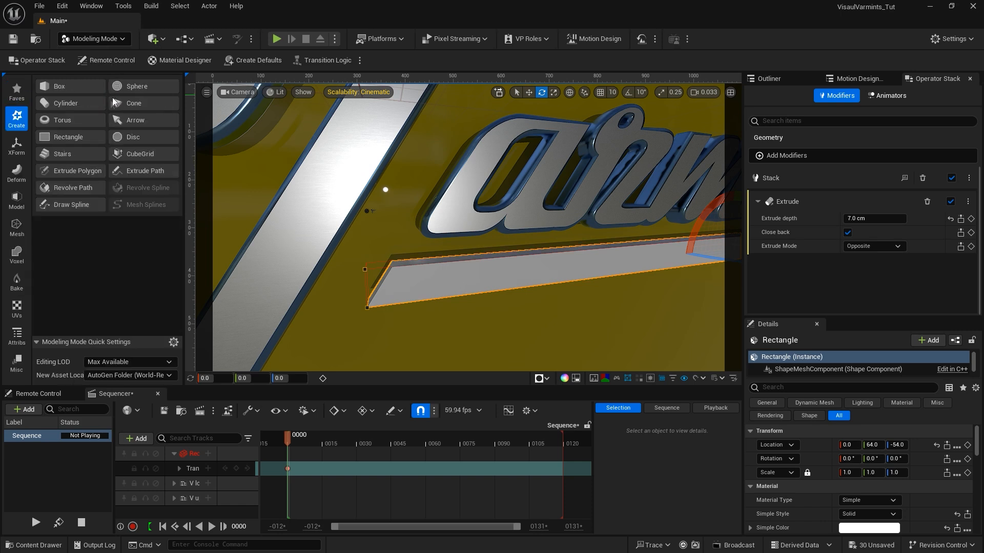
{"action": "left_click", "coordinate": [15, 146]}
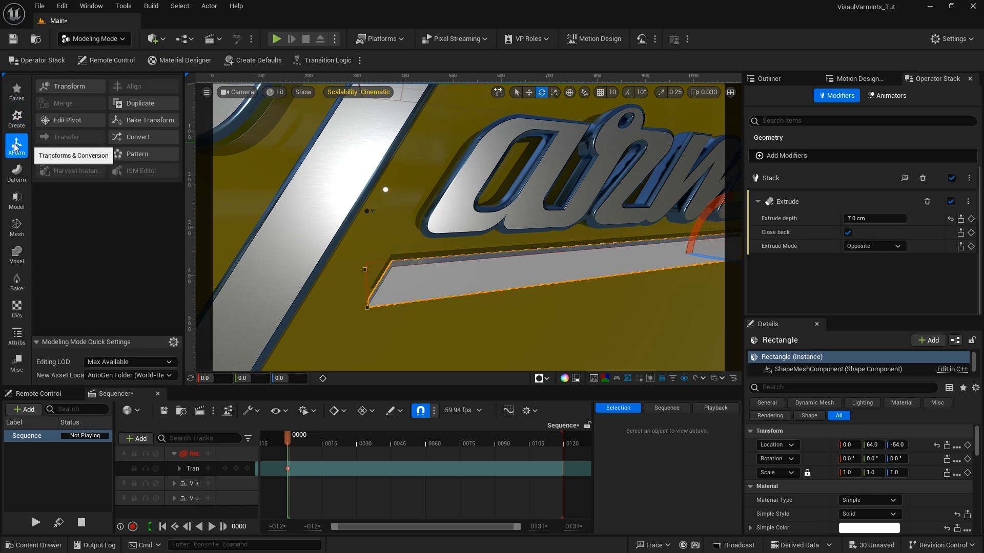
{"action": "left_click", "coordinate": [147, 137]}
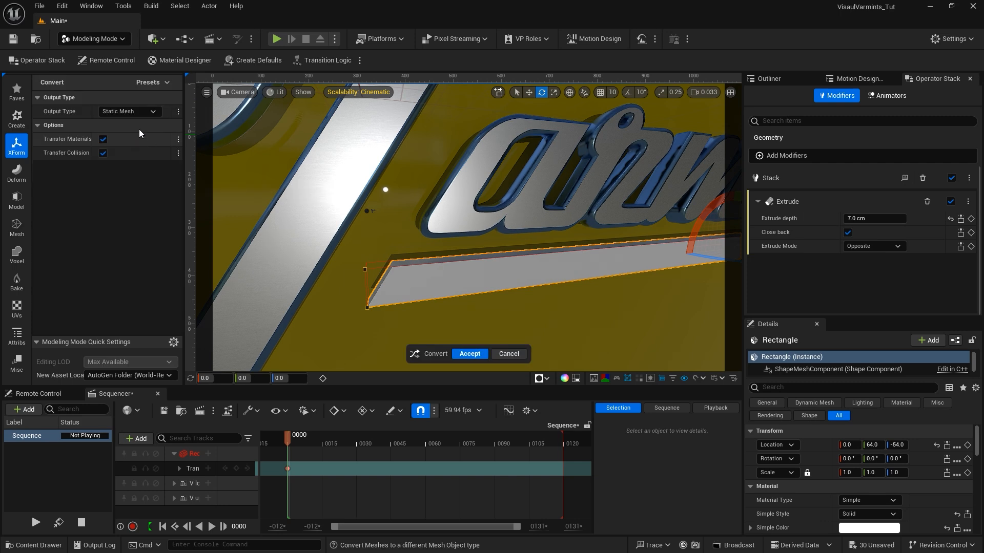
{"action": "left_click", "coordinate": [474, 352]}
Rename the converted rectangle to "Bar 1" in the Motion Design outliner
{"action": "left_click", "coordinate": [855, 78]}
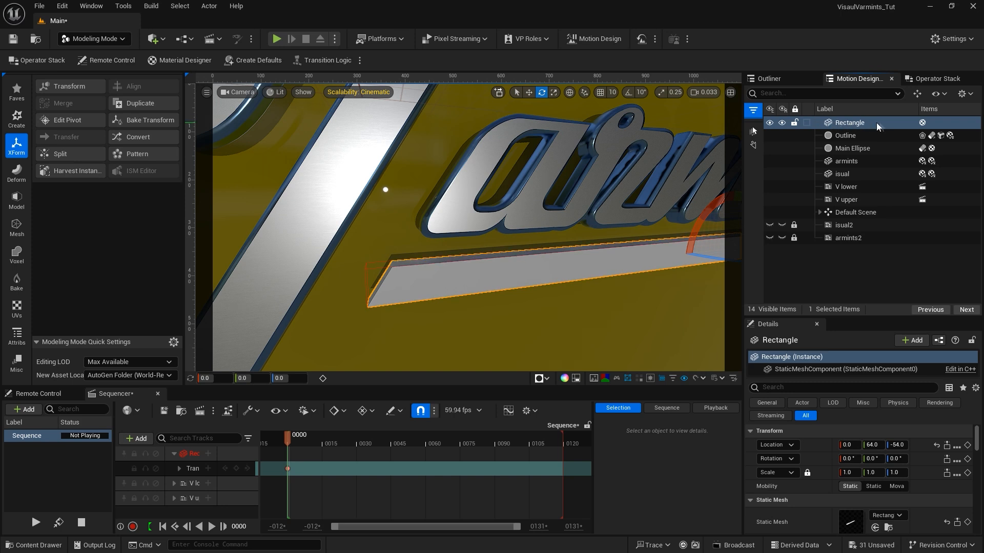
{"action": "left_click", "coordinate": [854, 125]}
{"action": "left_click", "coordinate": [854, 125]}
{"action": "type", "text": "Ba"}
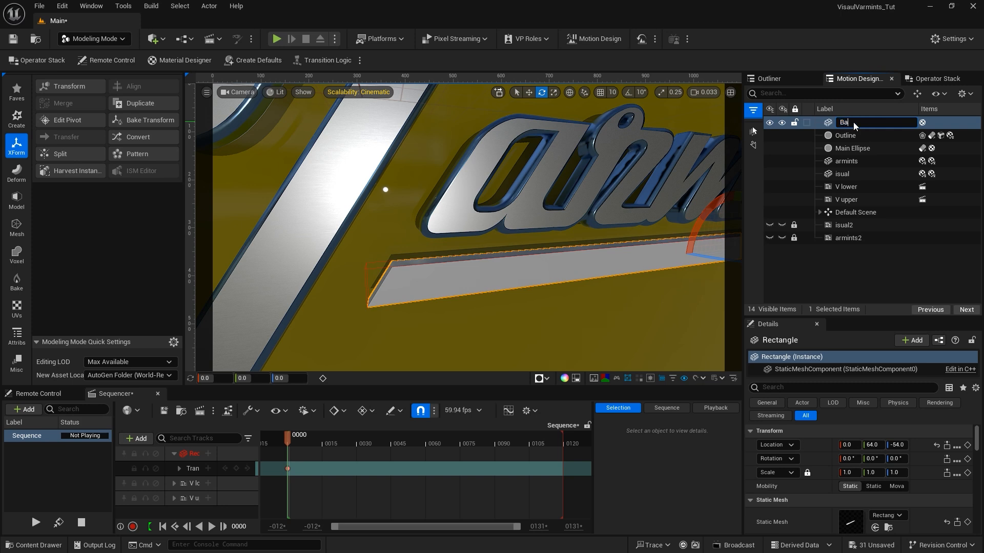
{"action": "type", "text": "r 1"}
{"action": "key", "text": "Return"}
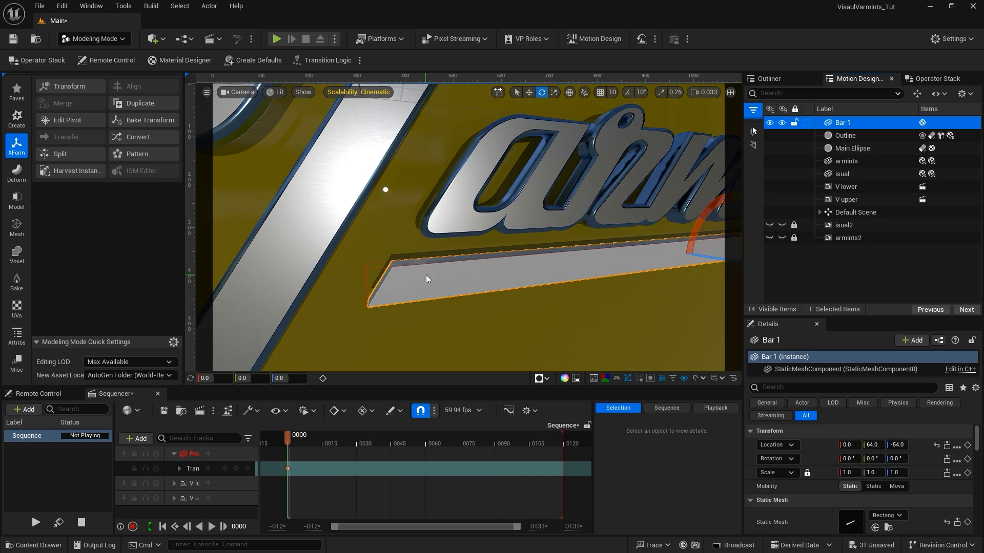
Bevel the two long front edges of Bar 1 with PolyGroup Edit, using a bevel distance of 1.5 and 3 subdivisions
{"action": "left_click", "coordinate": [17, 203]}
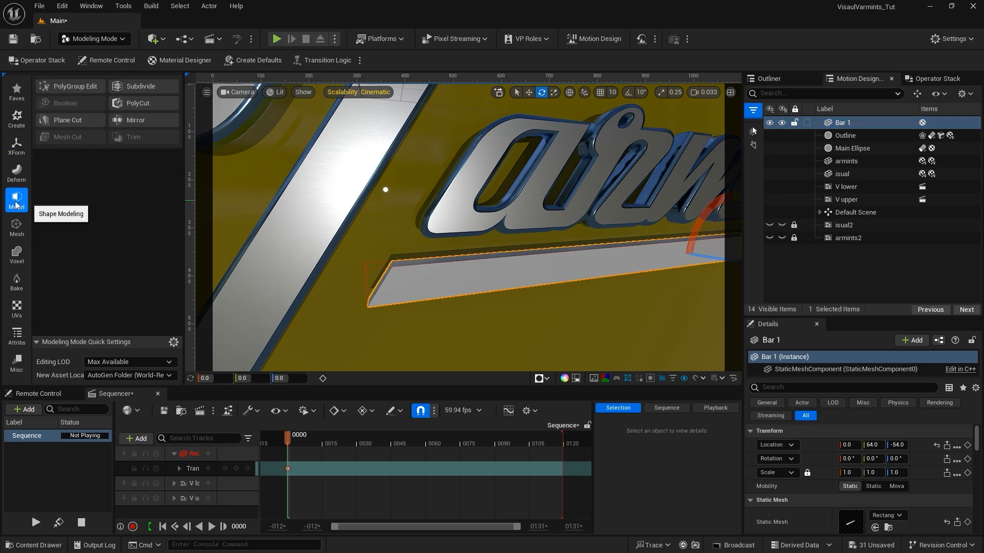
{"action": "left_click", "coordinate": [71, 87]}
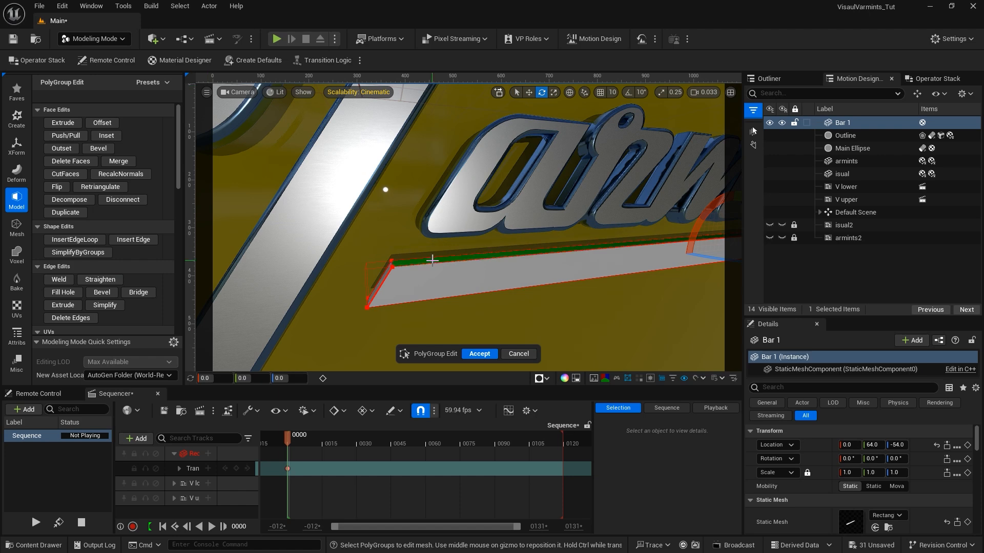
{"action": "left_click", "coordinate": [436, 265]}
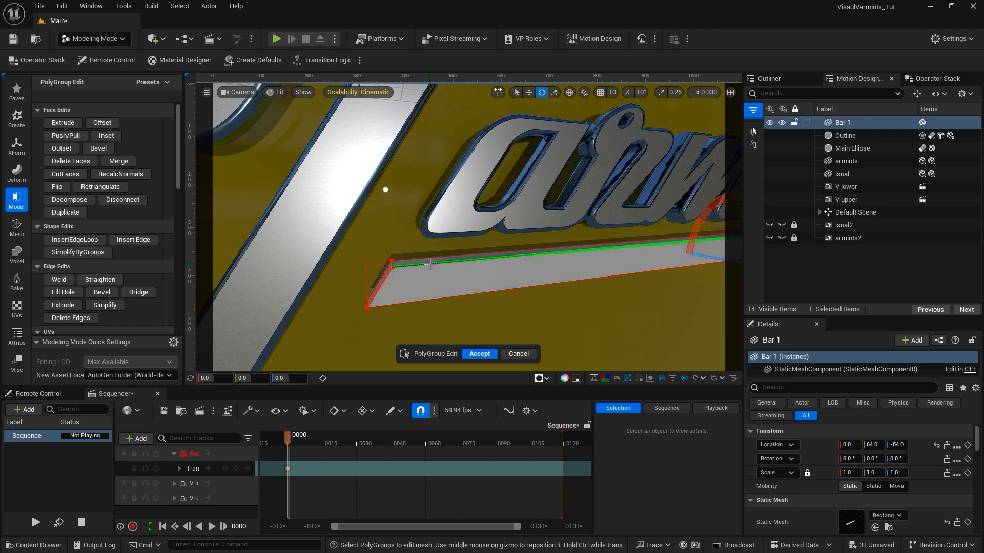
{"action": "left_click", "coordinate": [429, 263]}
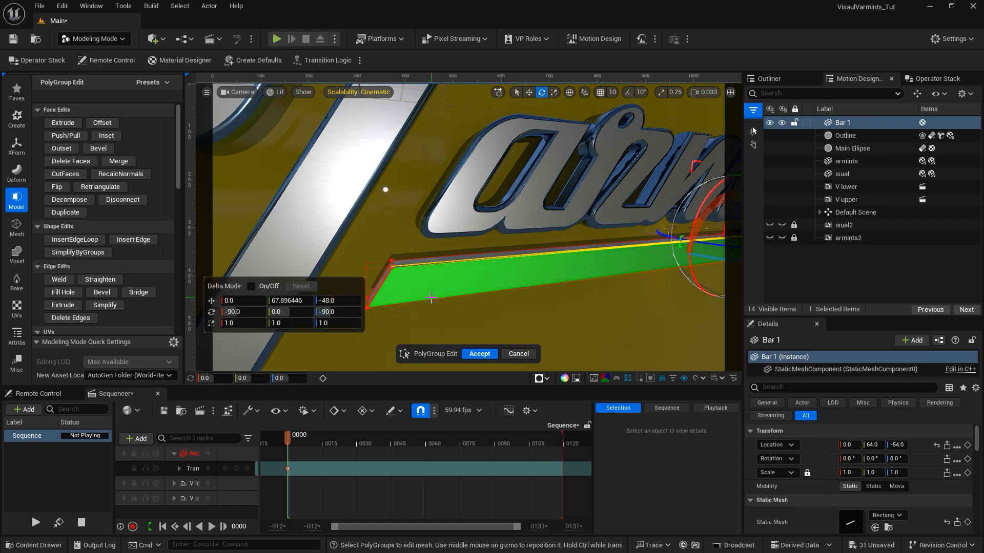
{"action": "left_click", "coordinate": [432, 299], "text": "shift"}
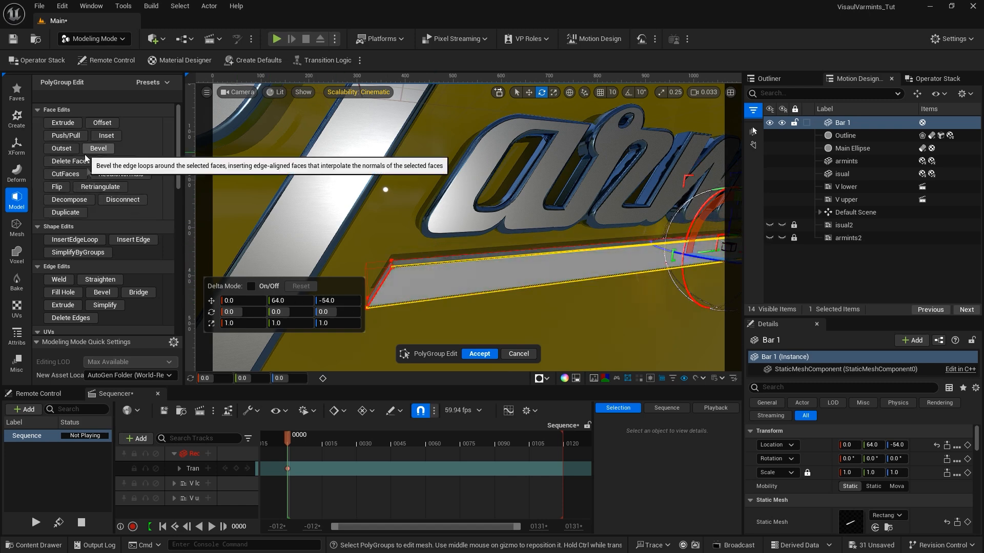
{"action": "scroll", "coordinate": [93, 219], "scroll_direction": "down", "scroll_amount": 1}
{"action": "scroll", "coordinate": [93, 219], "scroll_direction": "down", "scroll_amount": 2}
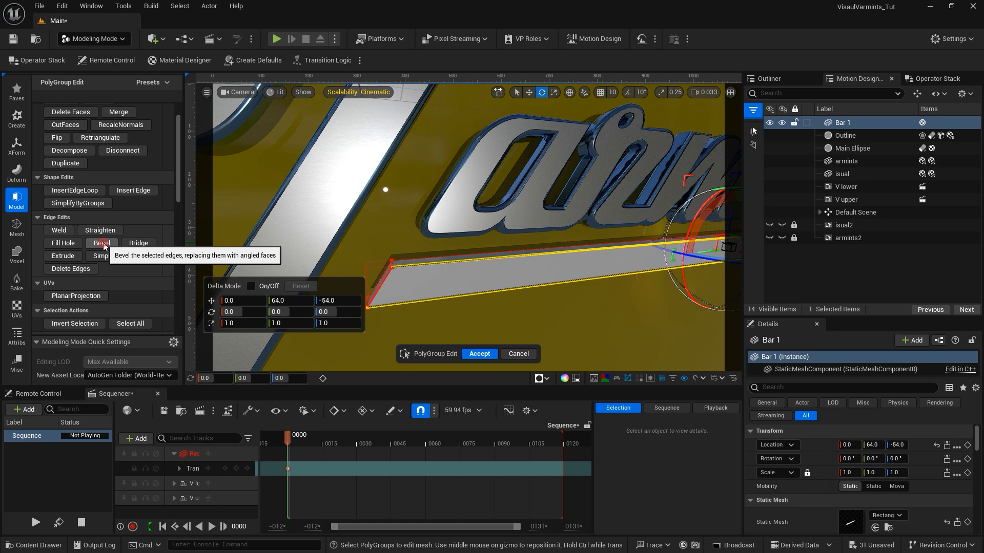
{"action": "left_click", "coordinate": [102, 244]}
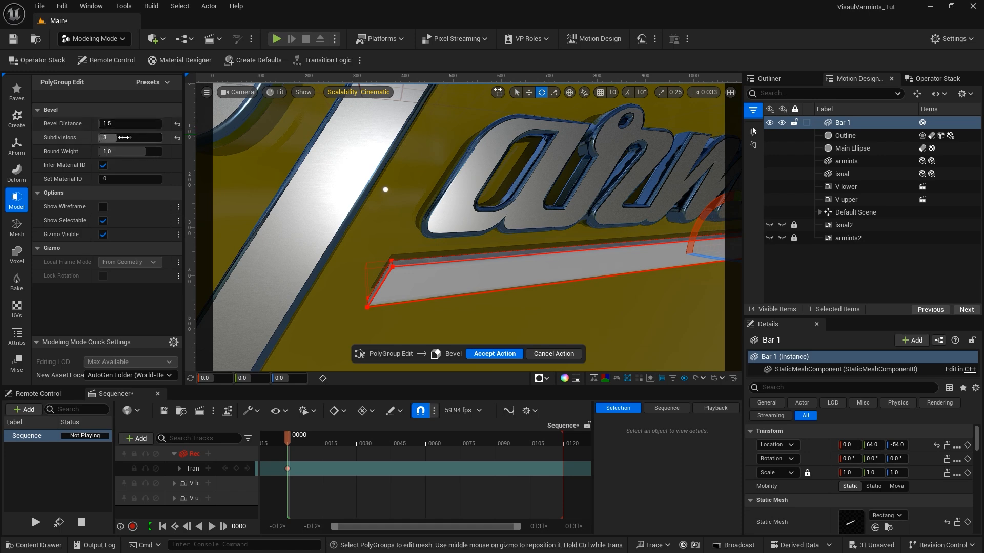
{"action": "left_click", "coordinate": [494, 354]}
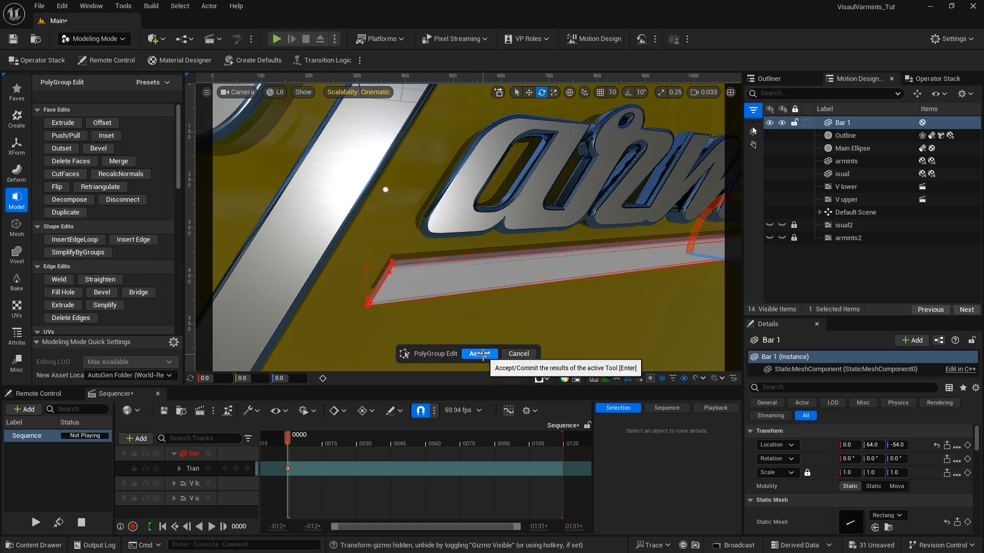
{"action": "left_click", "coordinate": [482, 354]}
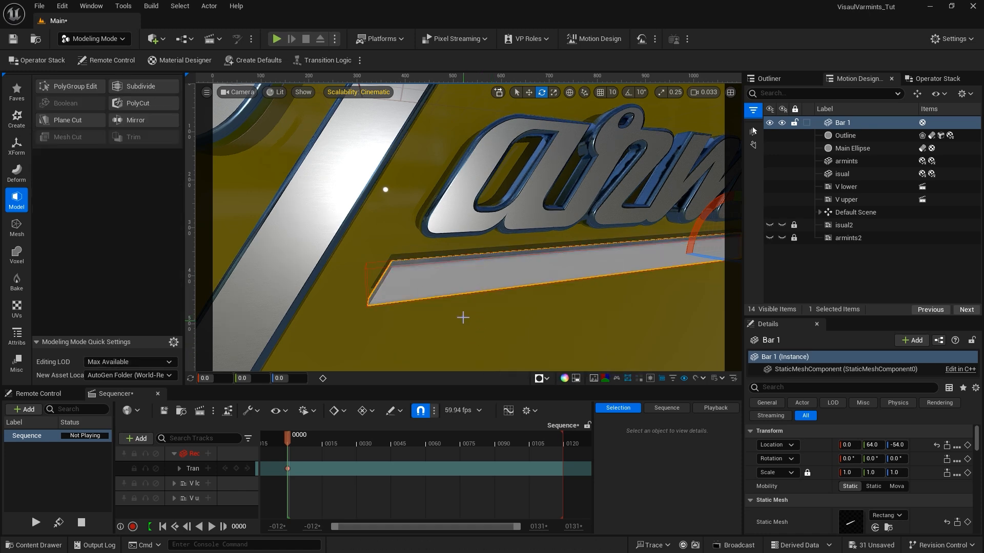
Start Edit Materials on Bar 1 and set the selection brush size to 0.001
{"action": "right_click_drag", "start_coordinate": [455, 321], "coordinate": [525, 322]}
{"action": "middle_click_drag", "start_coordinate": [451, 323], "coordinate": [353, 274]}
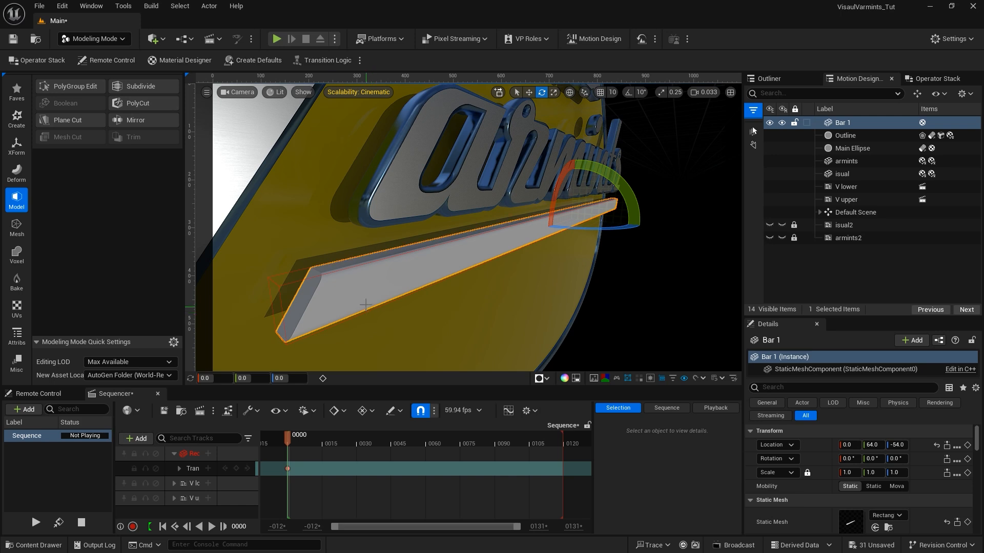
{"action": "left_click", "coordinate": [16, 334]}
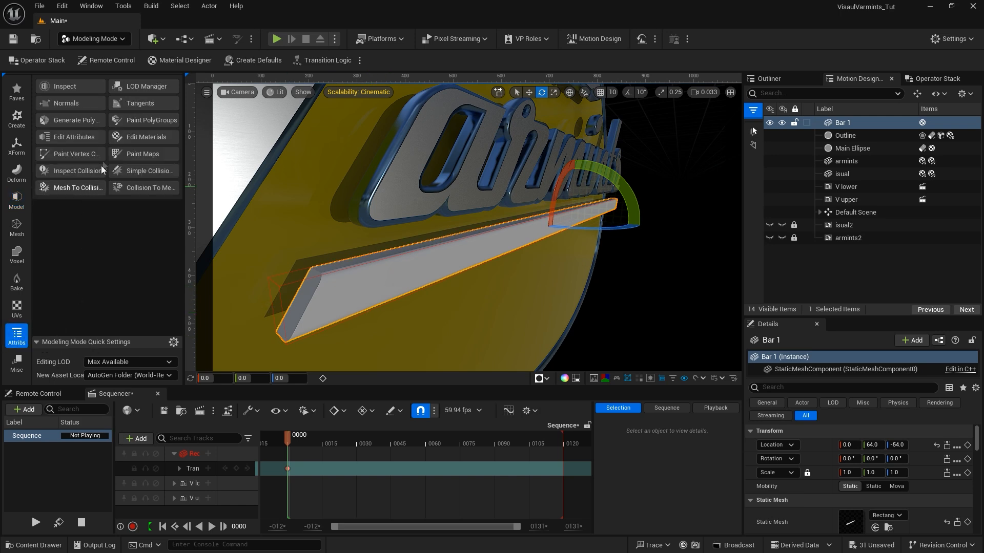
{"action": "left_click", "coordinate": [147, 137]}
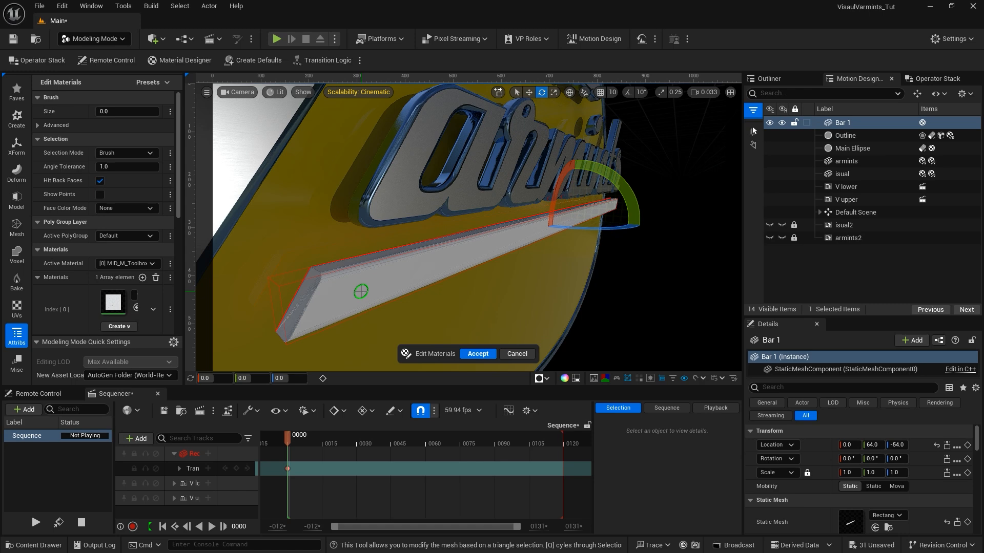
{"action": "key", "text": "w"}
{"action": "key", "text": "w"}
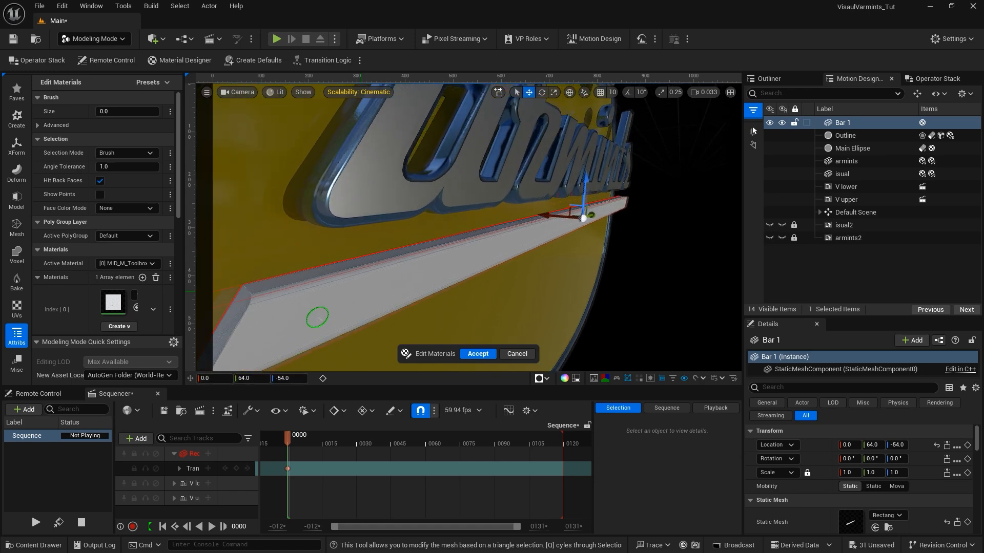
{"action": "right_click", "coordinate": [360, 291]}
{"action": "type", "text": "wwwwwwwwwwwwwww"}
{"action": "left_click", "coordinate": [303, 244]}
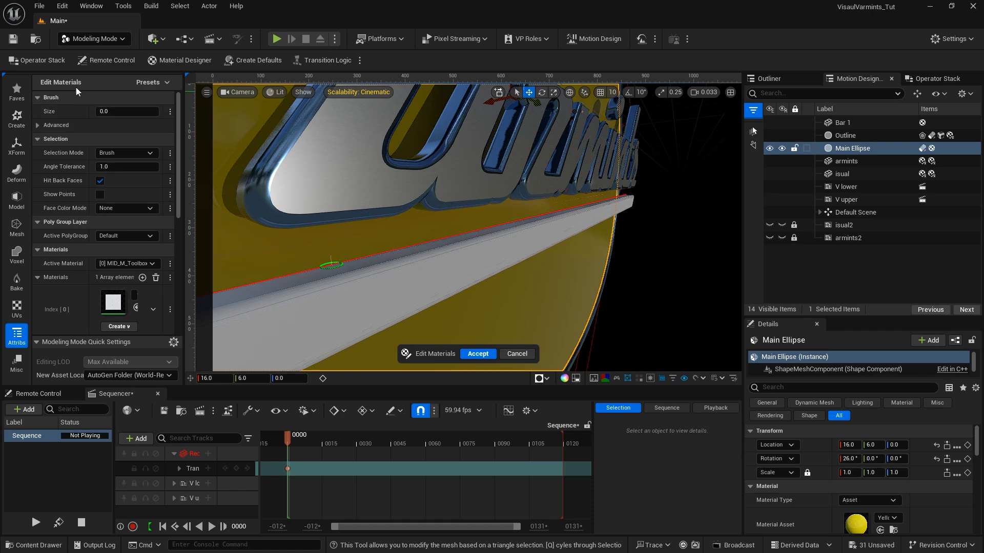
{"action": "left_click", "coordinate": [116, 113]}
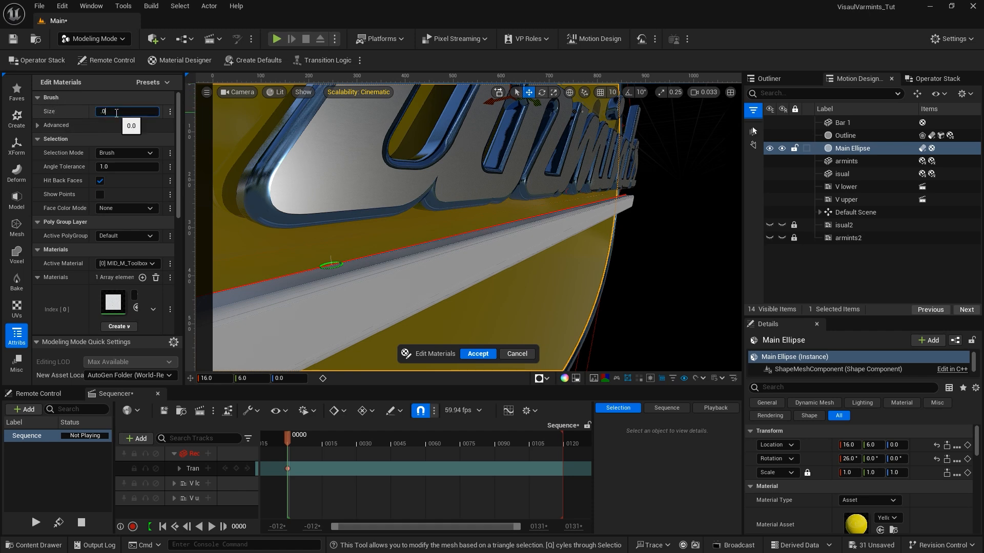
{"action": "type", "text": ".001"}
{"action": "key", "text": "Return"}
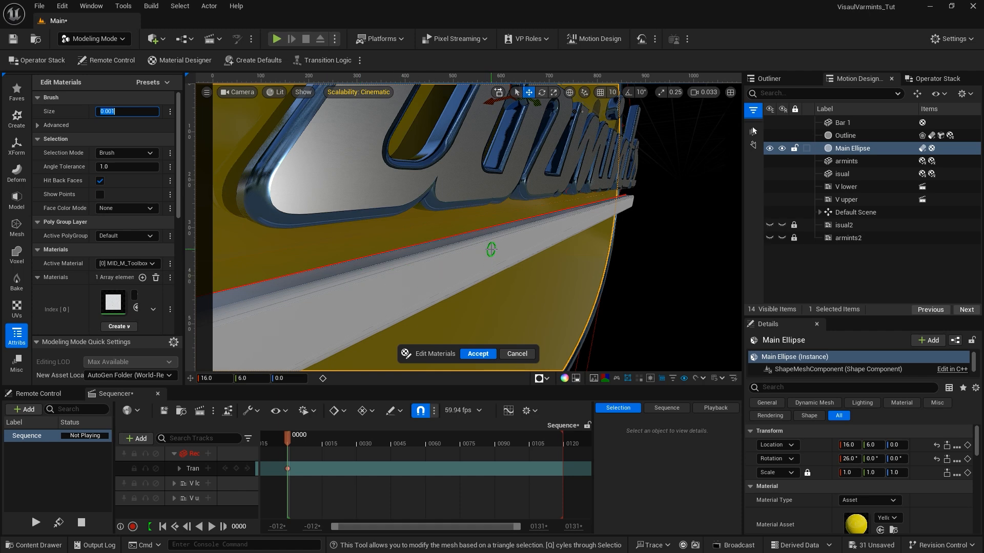
Brush-select the bevel faces along the bar's upper front edge, undoing any stroke that spills onto neighbouring faces
{"action": "left_click_drag", "start_coordinate": [491, 249], "coordinate": [442, 245], "text": "alt"}
{"action": "left_click_drag", "start_coordinate": [320, 249], "coordinate": [223, 251], "text": "alt"}
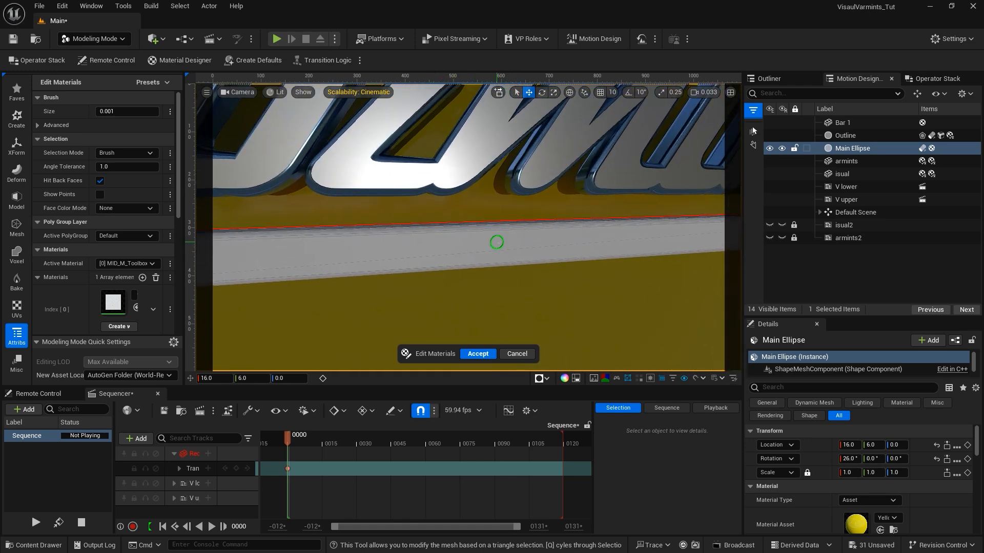
{"action": "middle_click_drag", "start_coordinate": [496, 241], "coordinate": [501, 209]}
{"action": "middle_click_drag", "start_coordinate": [506, 275], "coordinate": [509, 289]}
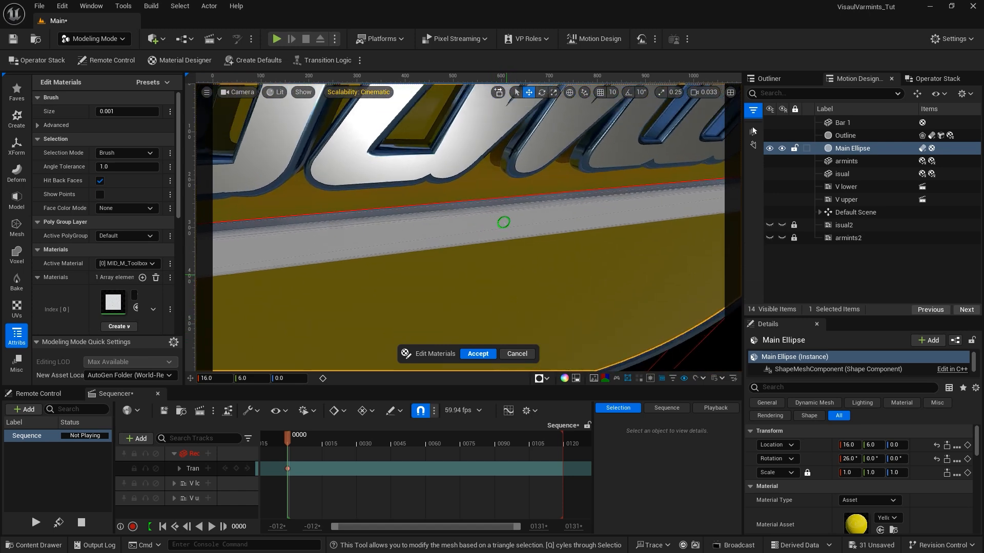
{"action": "middle_click_drag", "start_coordinate": [503, 222], "coordinate": [509, 276]}
{"action": "key", "text": "ctrl+z"}
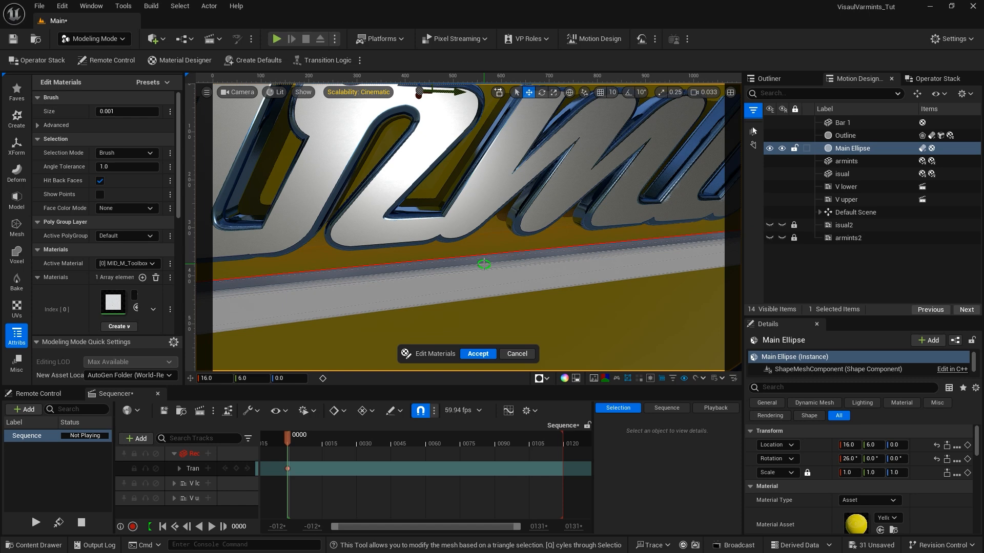
{"action": "left_click_drag", "start_coordinate": [484, 264], "coordinate": [484, 263]}
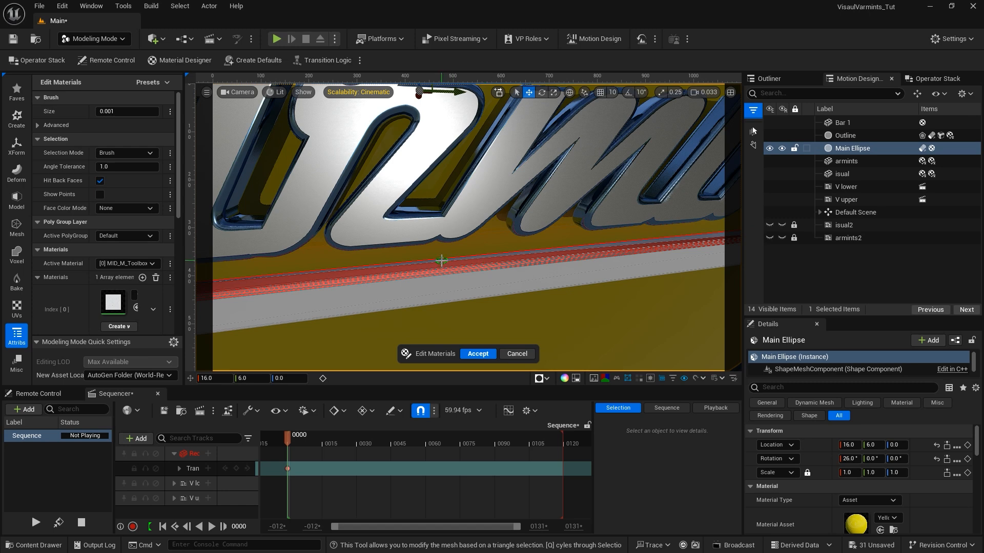
{"action": "key", "text": "ctrl+z"}
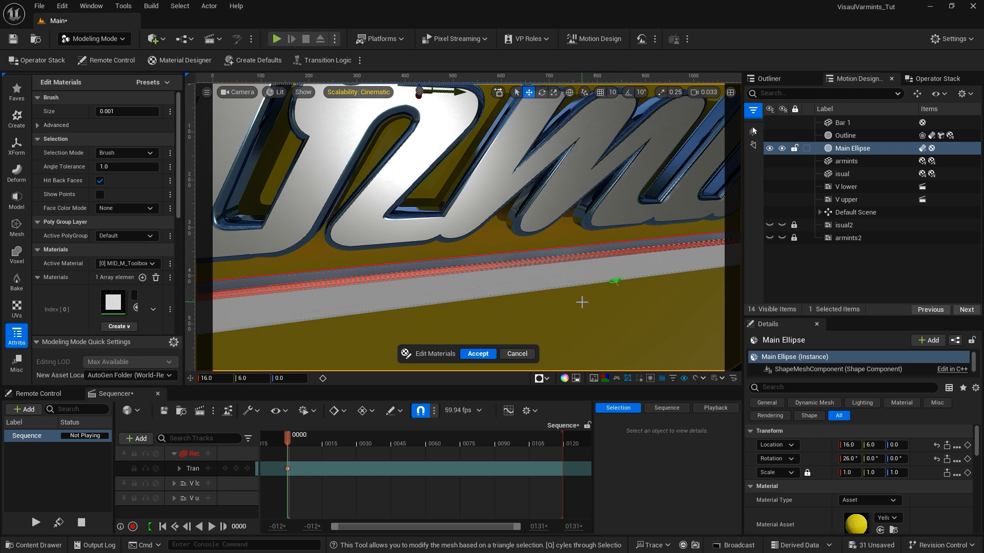
Add the bevel faces along the bar's lower front edge to the brush selection
{"action": "right_click_drag", "start_coordinate": [581, 302], "coordinate": [585, 328]}
{"action": "key", "text": "d"}
{"action": "key", "text": "a"}
{"action": "key", "text": "q"}
{"action": "key", "text": "e"}
{"action": "right_click_drag", "start_coordinate": [639, 222], "coordinate": [641, 203]}
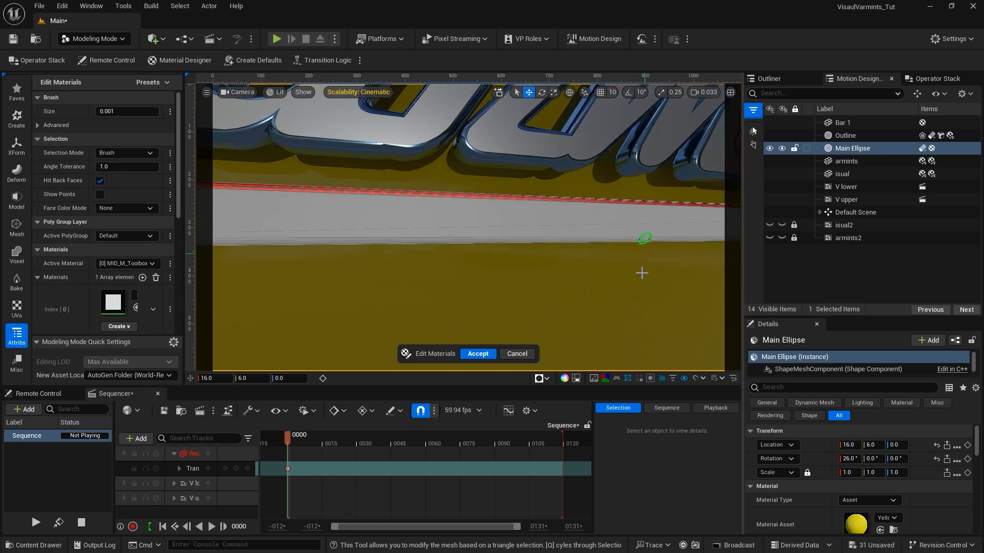
{"action": "key", "text": "q"}
{"action": "right_click_drag", "start_coordinate": [633, 262], "coordinate": [633, 262]}
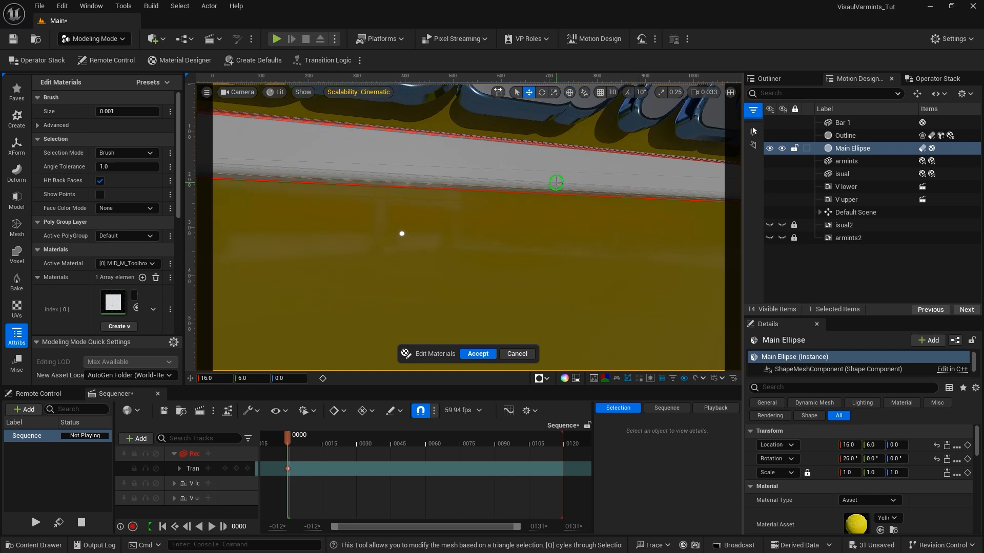
{"action": "left_click_drag", "start_coordinate": [556, 182], "coordinate": [557, 190]}
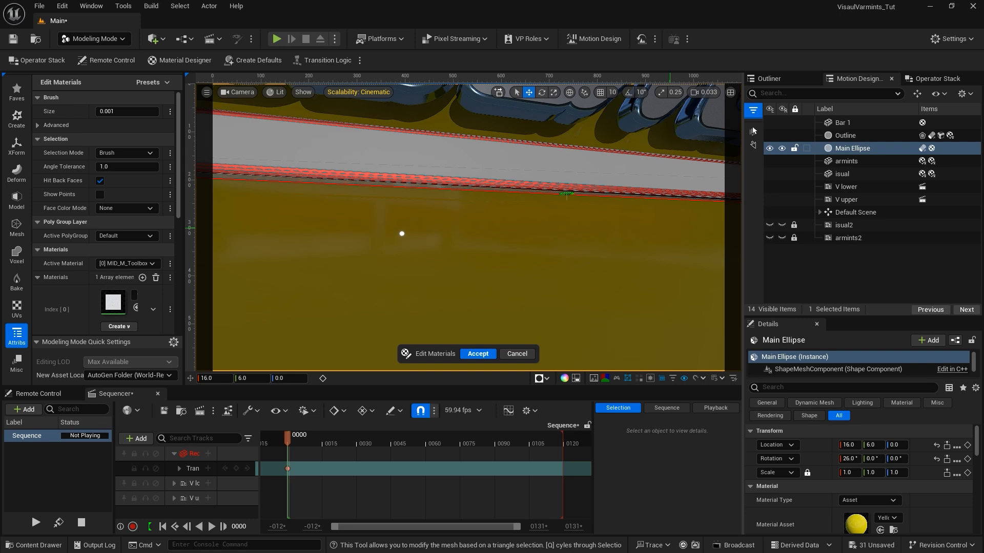
{"action": "key", "text": "q"}
{"action": "right_click_drag", "start_coordinate": [670, 228], "coordinate": [670, 227]}
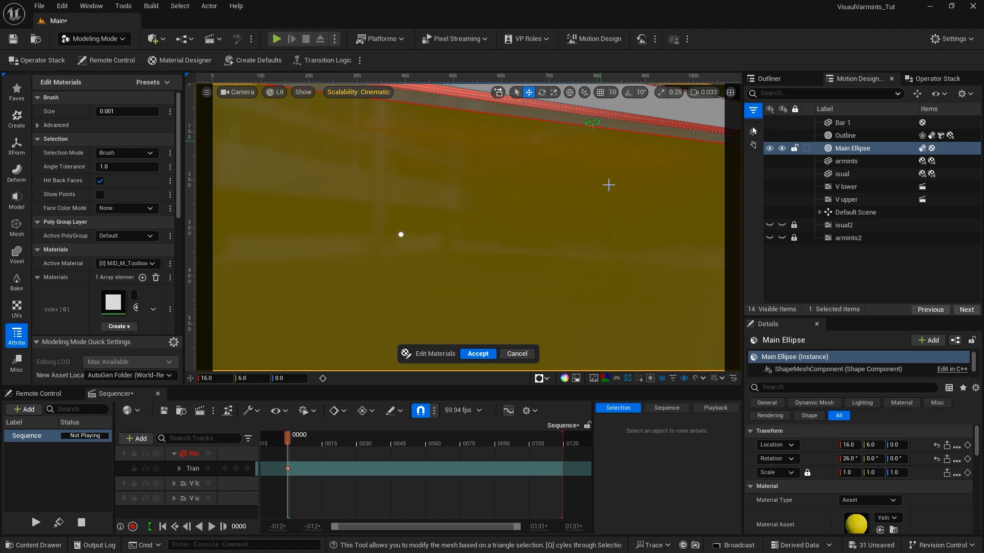
{"action": "right_click_drag", "start_coordinate": [614, 205], "coordinate": [613, 204]}
{"action": "key", "text": "e"}
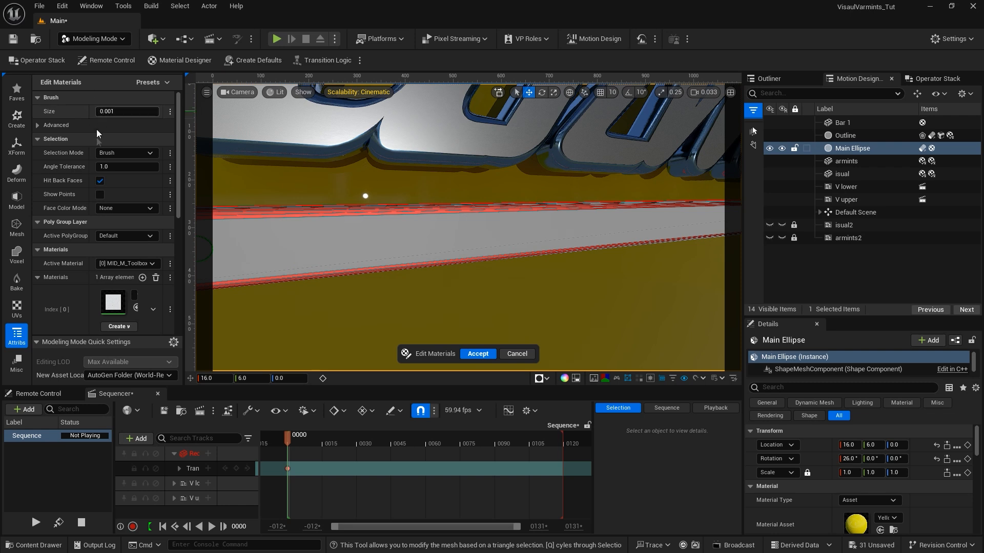
Add a second, empty material slot to the bar and make slot [1] the active material
{"action": "scroll", "coordinate": [92, 186], "scroll_direction": "down", "scroll_amount": 5}
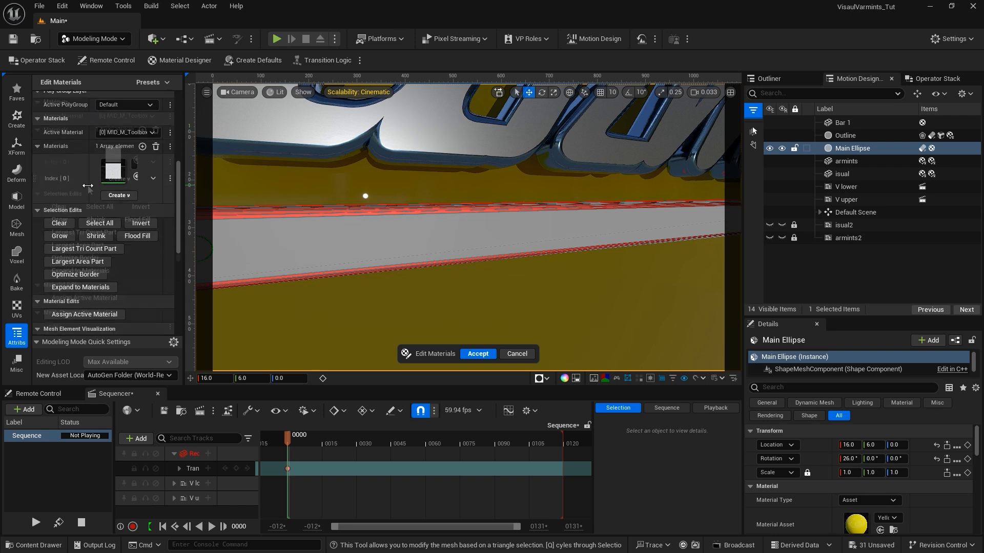
{"action": "scroll", "coordinate": [91, 142], "scroll_direction": "up", "scroll_amount": 1}
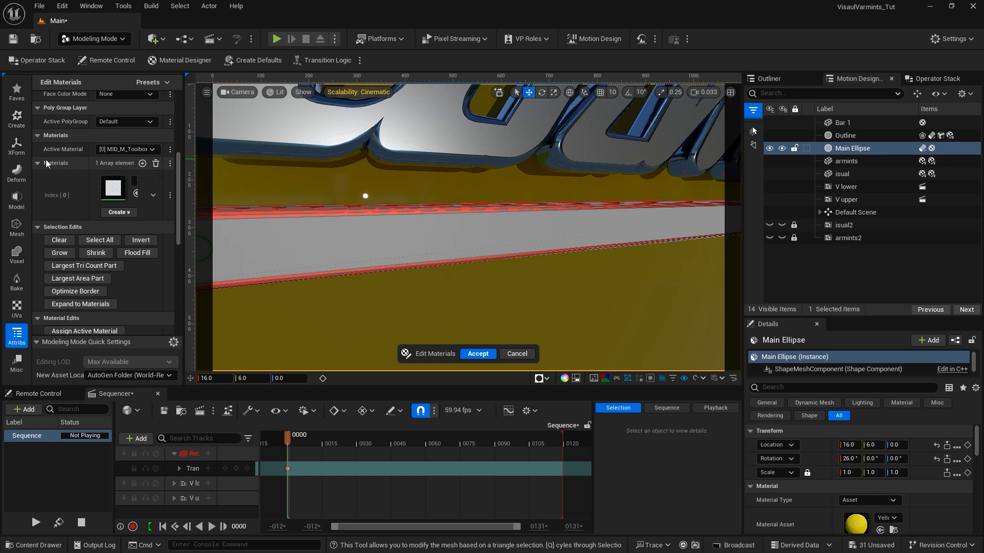
{"action": "left_click", "coordinate": [143, 163]}
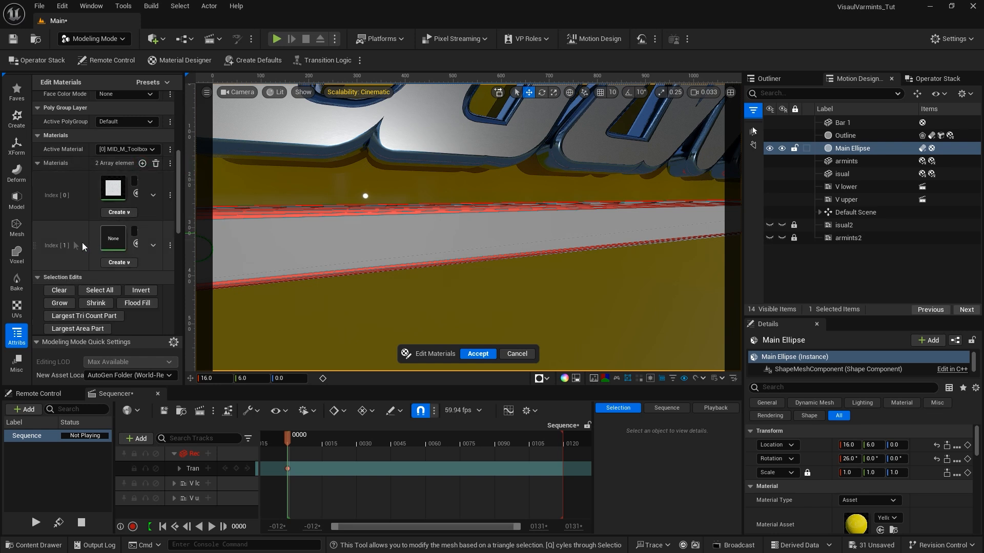
{"action": "left_click", "coordinate": [125, 147]}
{"action": "left_click", "coordinate": [125, 168]}
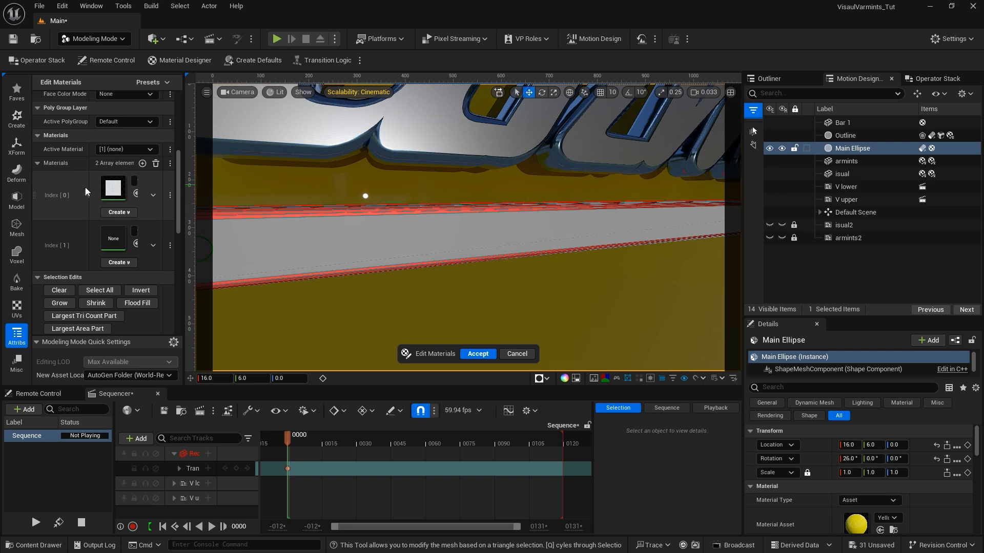
Assign the active material slot to the selected bevel faces, accept the edit and switch to Motion Design mode
{"action": "scroll", "coordinate": [84, 202], "scroll_direction": "down", "scroll_amount": 4}
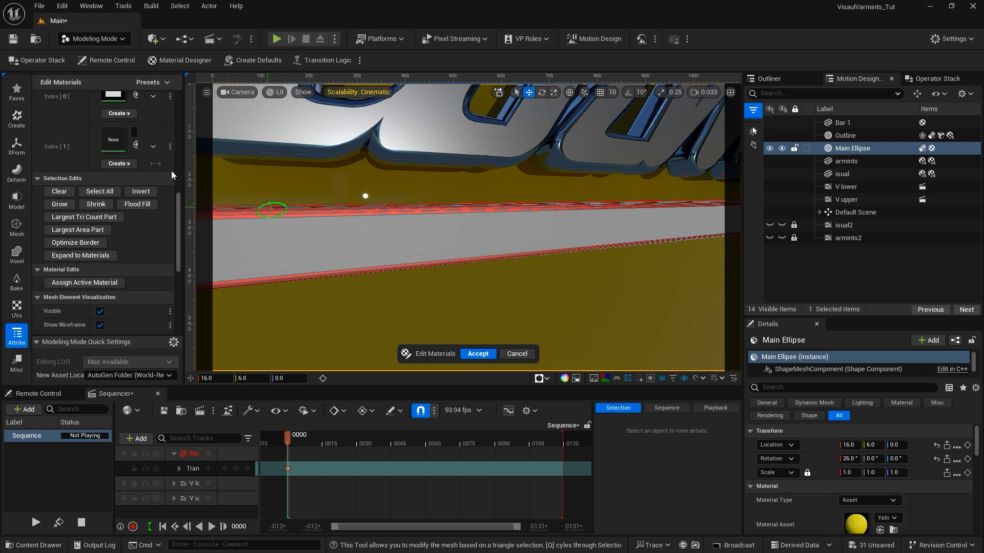
{"action": "left_click", "coordinate": [83, 284]}
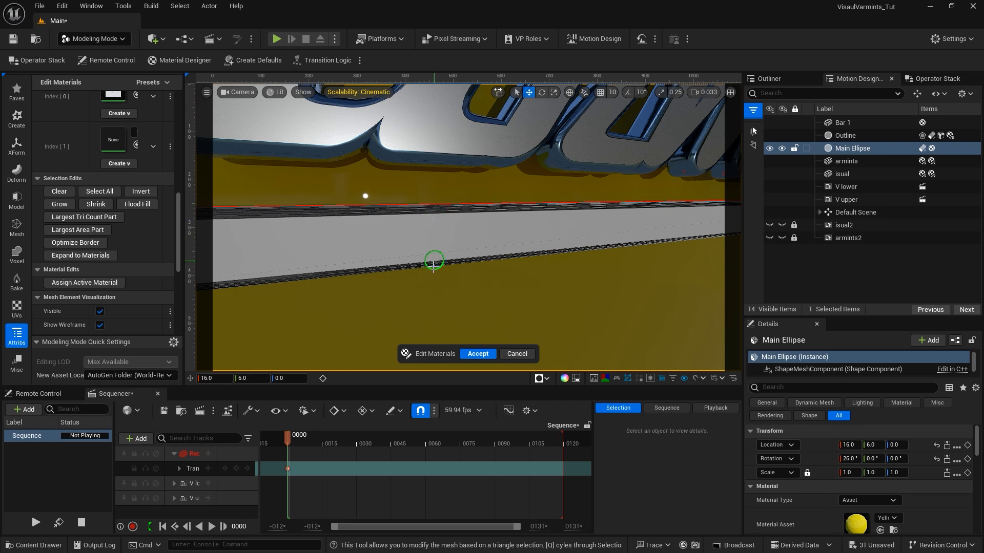
{"action": "left_click", "coordinate": [478, 354]}
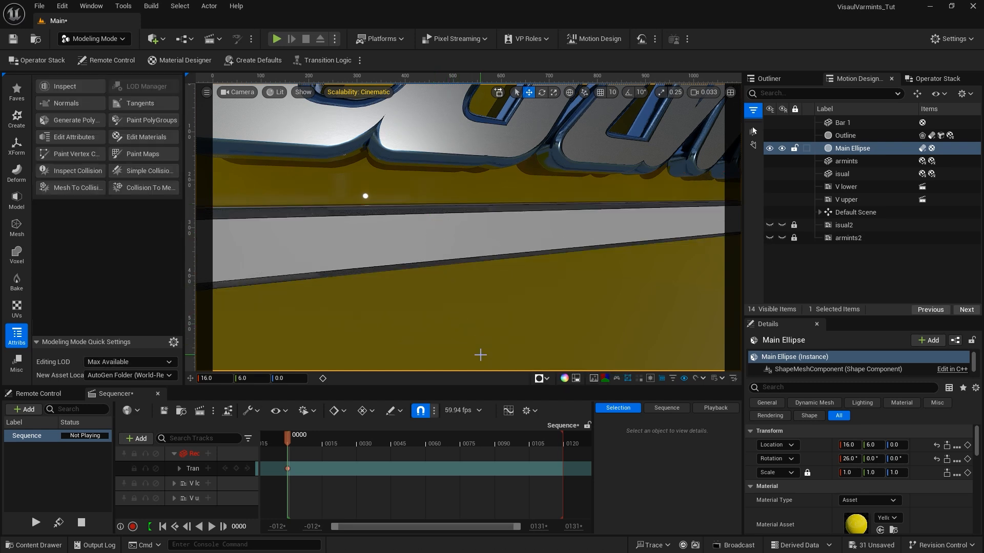
{"action": "left_click", "coordinate": [86, 41]}
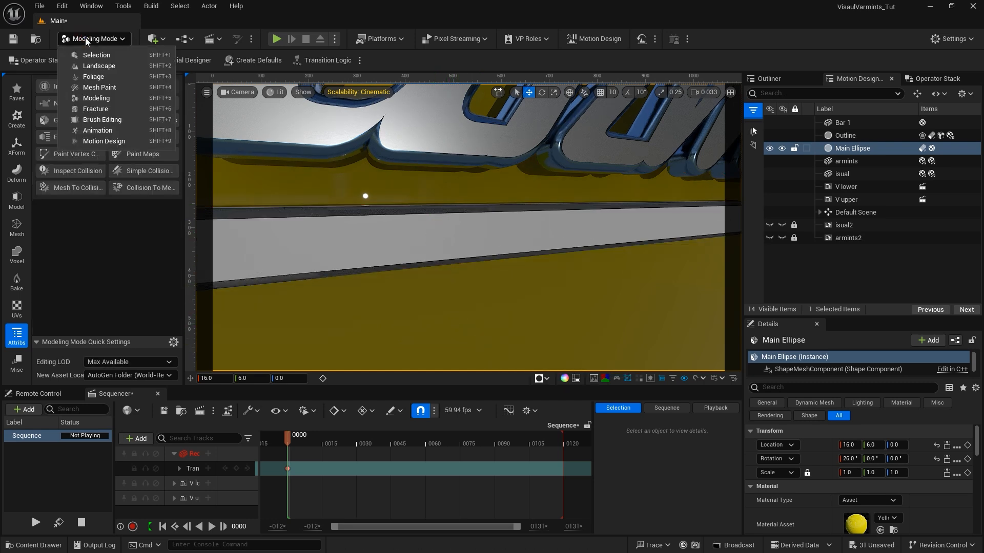
{"action": "left_click", "coordinate": [104, 144]}
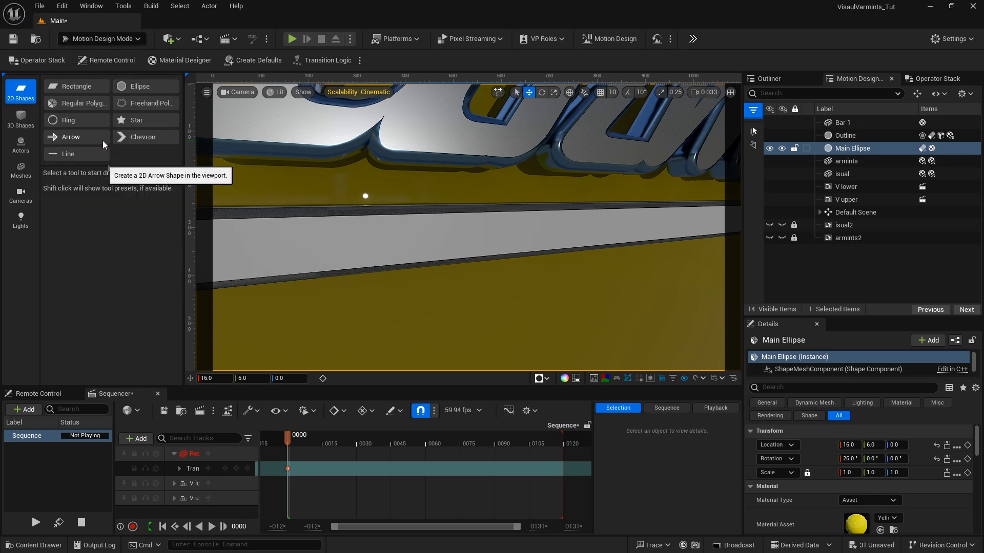
Assign the brushed aluminum material MI_Brushed_Aluminum_shkaaafc_4K to Element 0 of Bar 1
{"action": "left_click", "coordinate": [841, 123]}
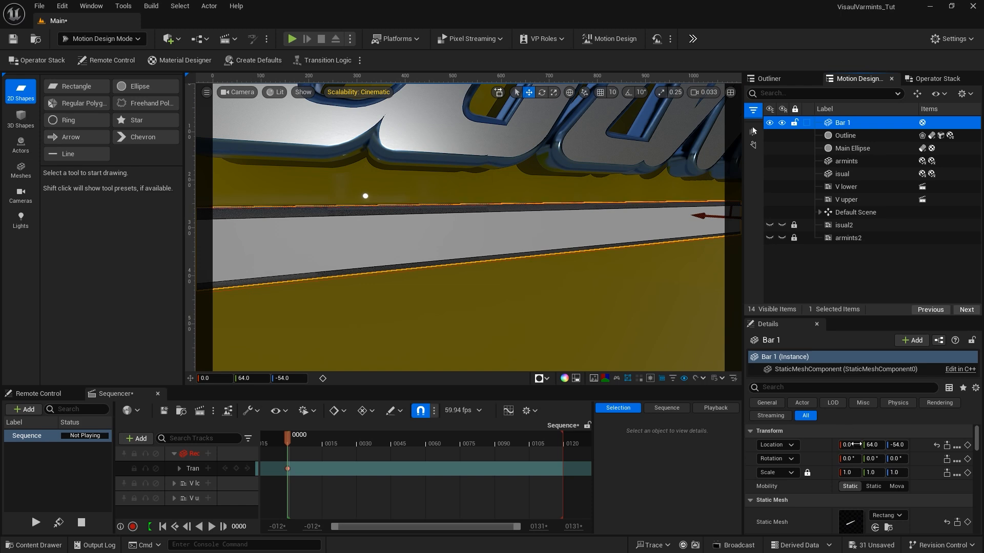
{"action": "scroll", "coordinate": [857, 448], "scroll_direction": "down", "scroll_amount": 3}
{"action": "left_click_drag", "start_coordinate": [794, 317], "coordinate": [795, 177]}
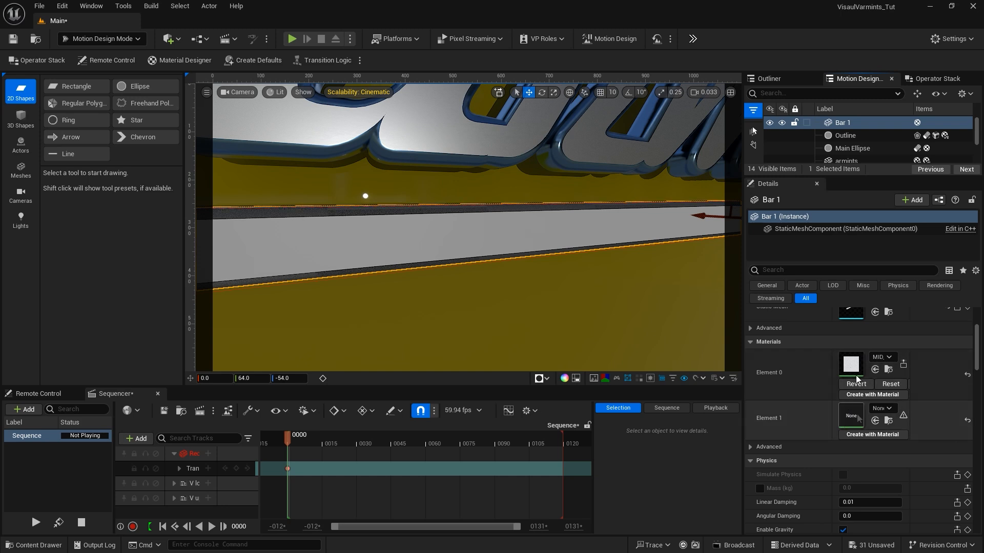
{"action": "left_click", "coordinate": [885, 358]}
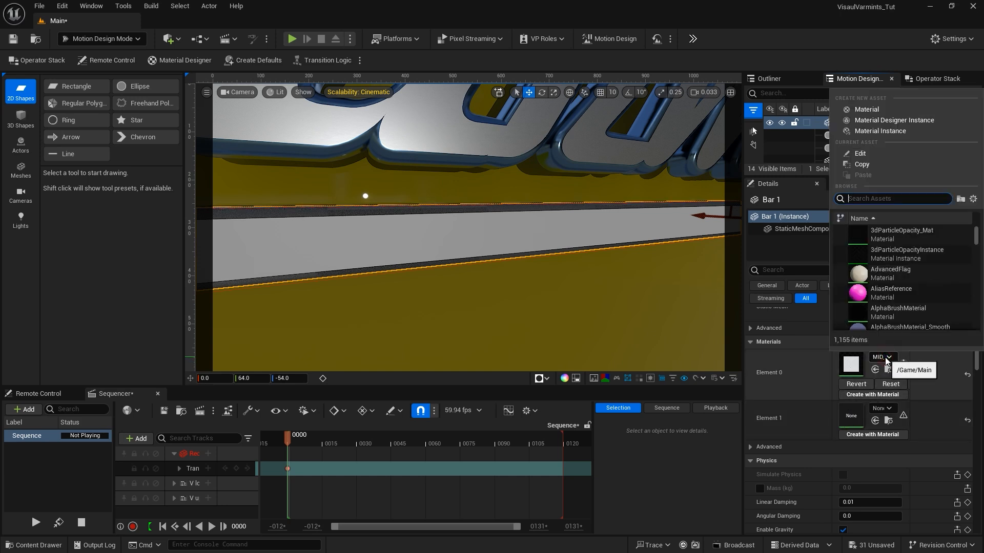
{"action": "type", "text": "brushe"}
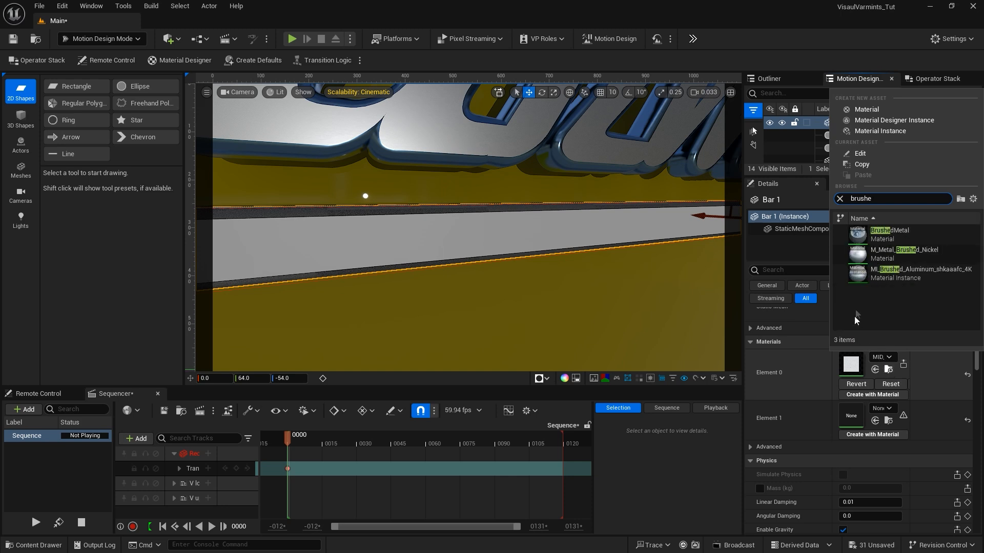
{"action": "left_click", "coordinate": [857, 273]}
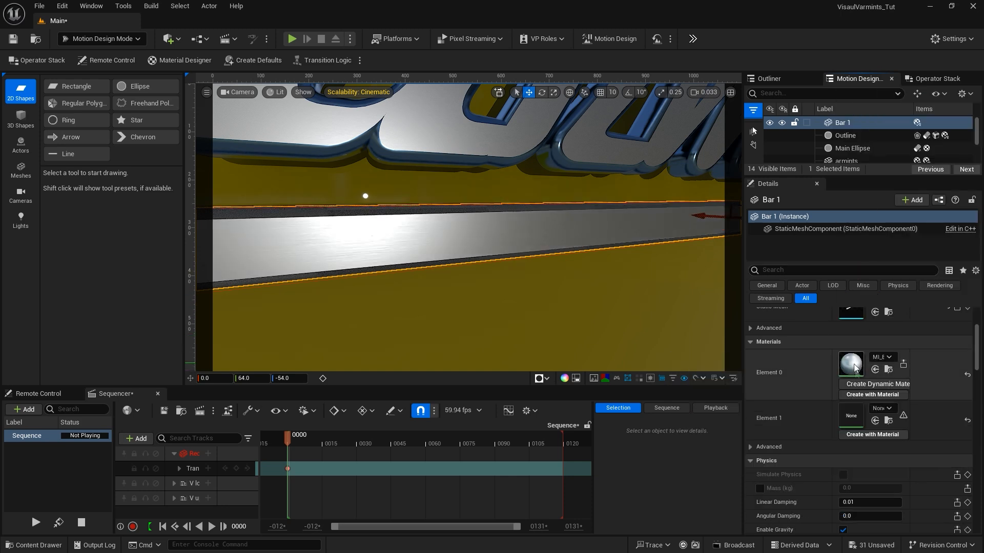
Assign MI_Hot_Blued_Steel_shkxcgfc_4K to Element 1 of Bar 1, return to the AvaCineCameraActor0 view and clear the selection
{"action": "left_click", "coordinate": [881, 409]}
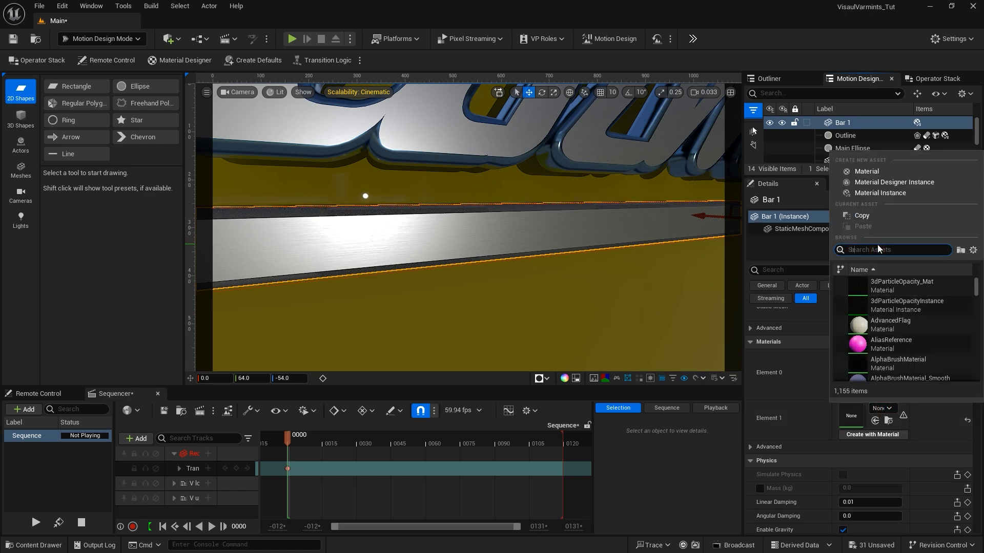
{"action": "type", "text": "blued"}
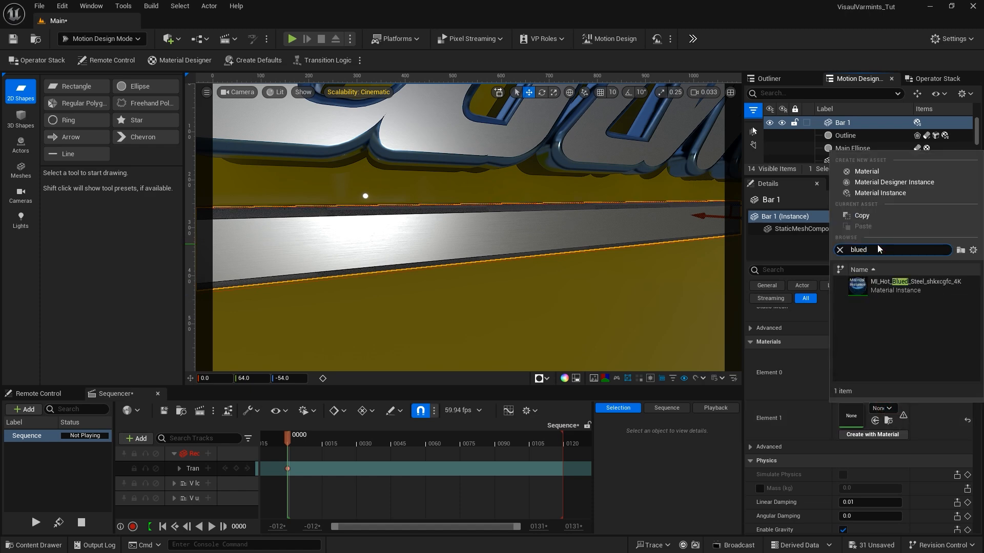
{"action": "left_click", "coordinate": [861, 286]}
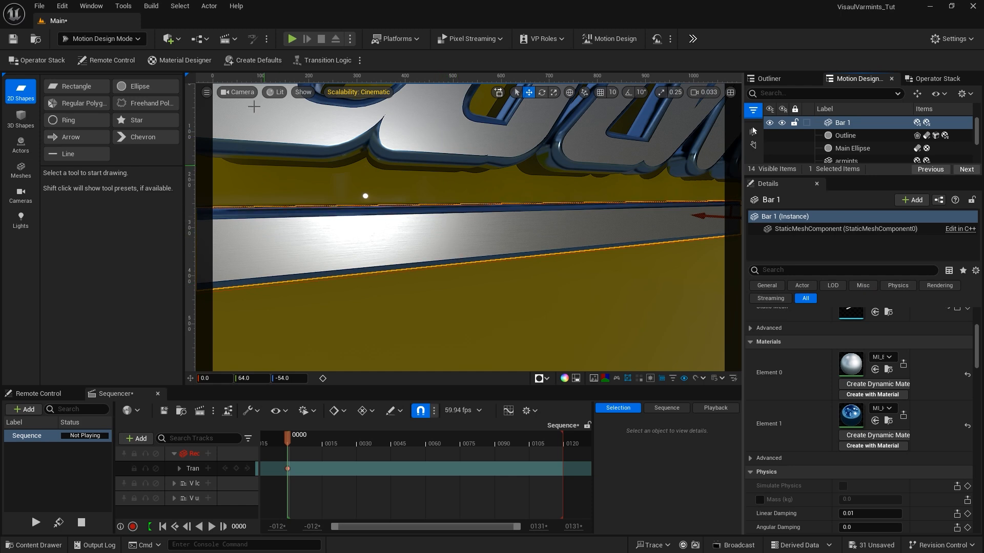
{"action": "left_click", "coordinate": [238, 92]}
{"action": "left_click", "coordinate": [258, 119]}
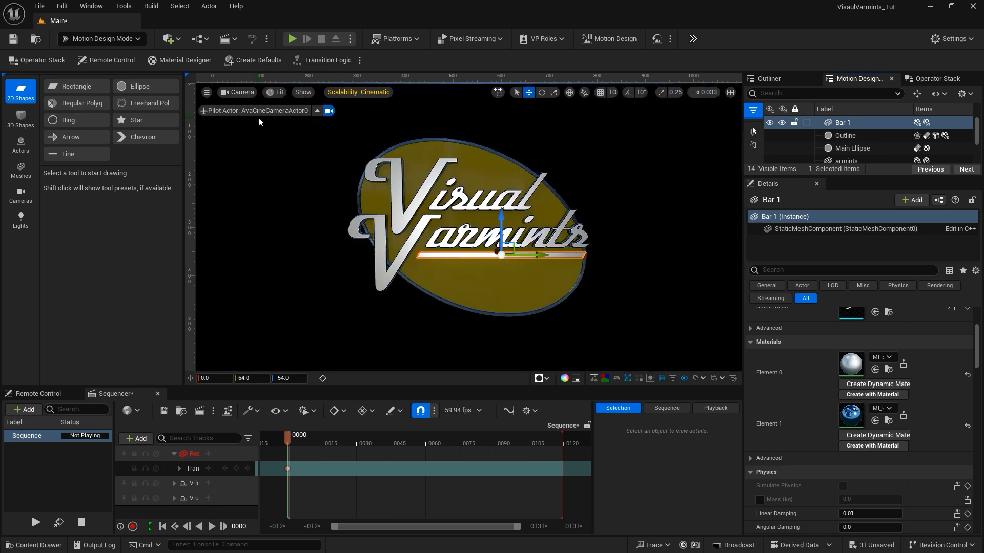
{"action": "left_click", "coordinate": [621, 273]}
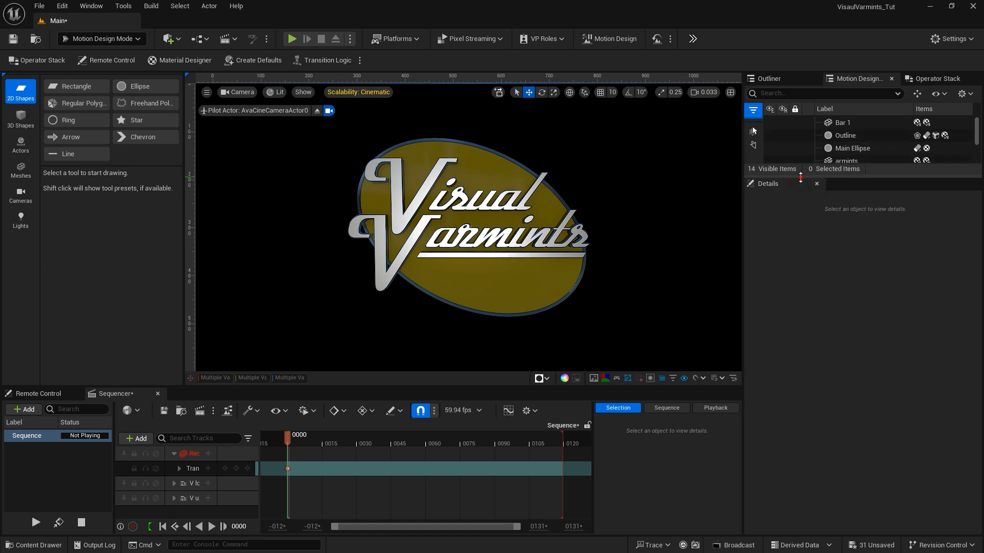
Duplicate Bar 1 and set the copy's location to Y 55 and Z -72
{"action": "left_click_drag", "start_coordinate": [800, 176], "coordinate": [800, 226]}
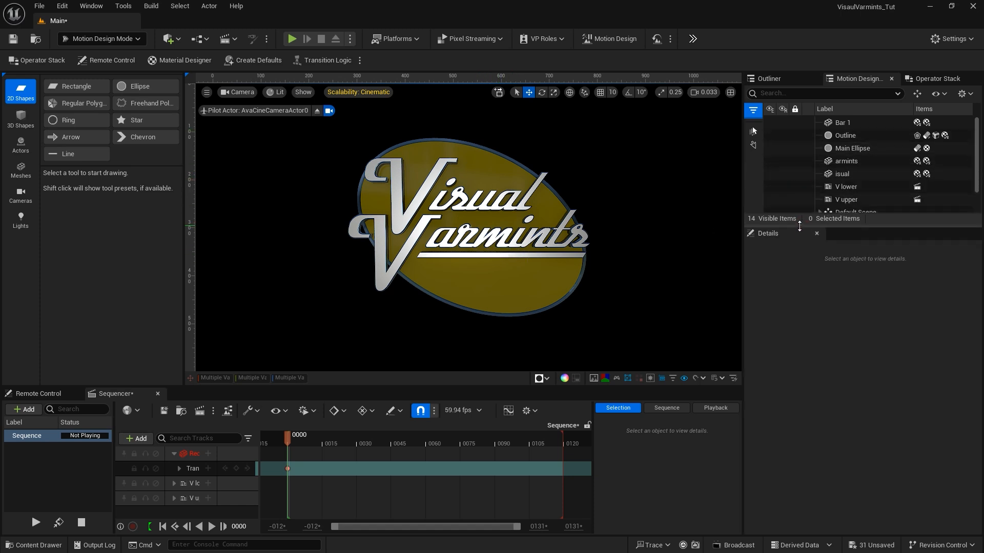
{"action": "left_click", "coordinate": [841, 123]}
{"action": "key", "text": "ctrl+d"}
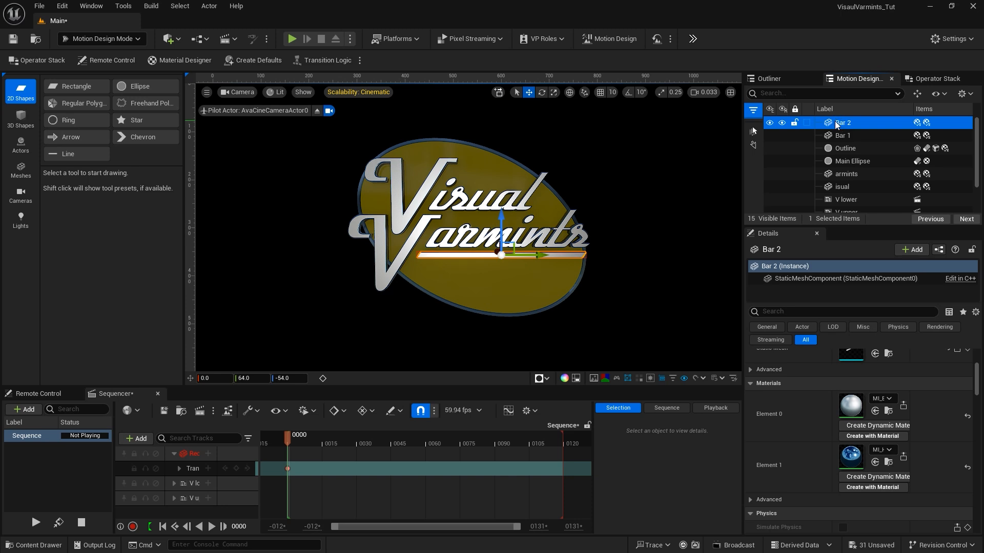
{"action": "scroll", "coordinate": [850, 389], "scroll_direction": "up", "scroll_amount": 3}
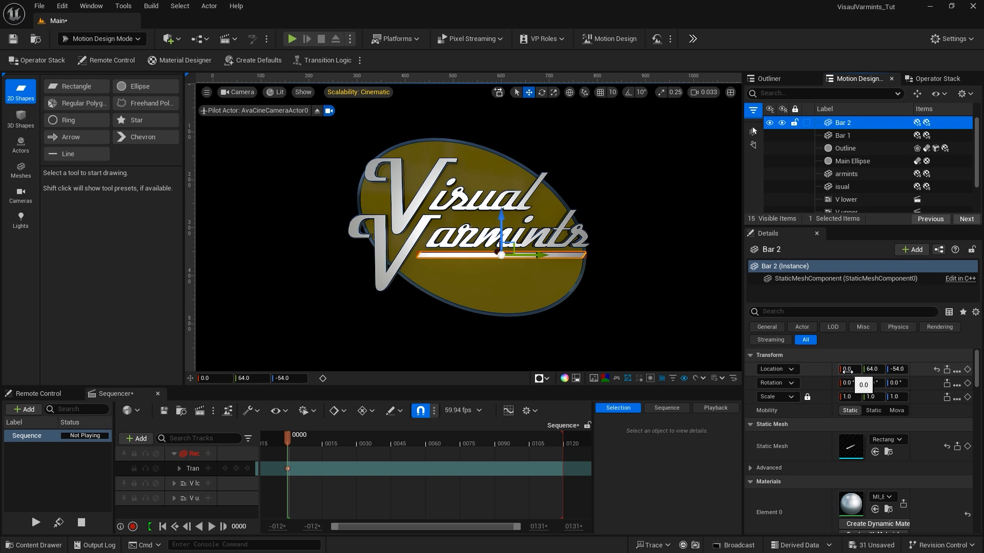
{"action": "left_click", "coordinate": [873, 368]}
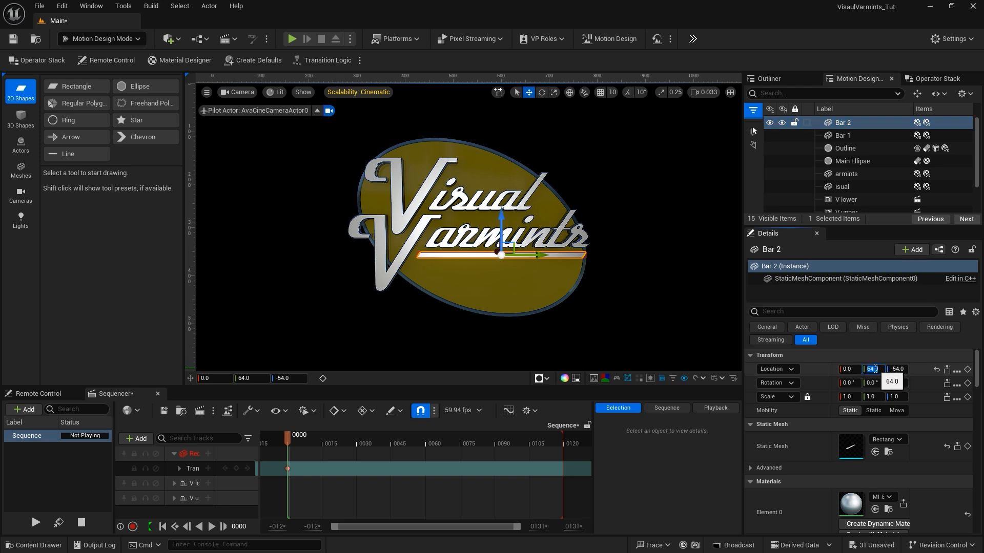
{"action": "type", "text": "55"}
{"action": "key", "text": "Tab"}
{"action": "type", "text": "-72"}
{"action": "key", "text": "Return"}
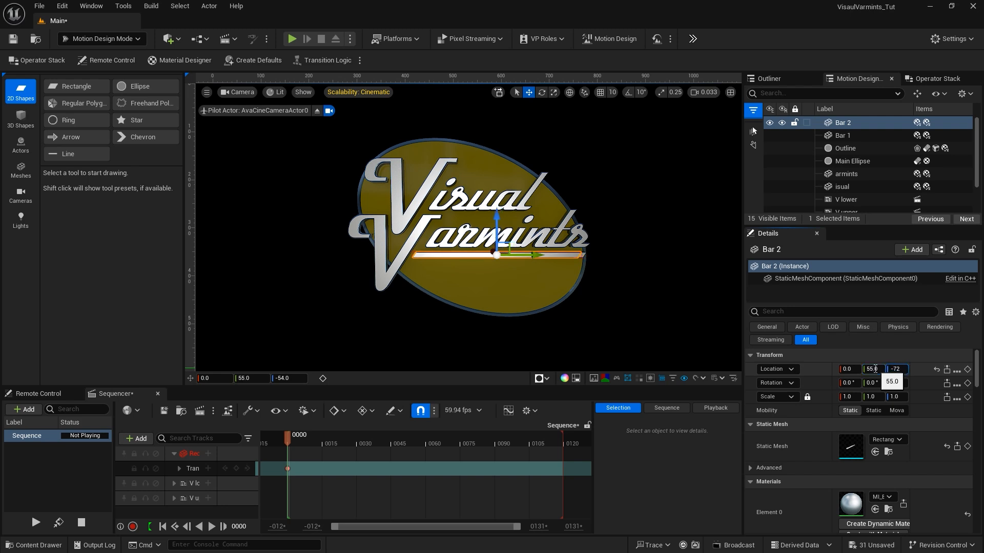
Duplicate Bar 2, set the copy's location to Y 45 and Z -90, and deselect it
{"action": "left_click", "coordinate": [829, 125]}
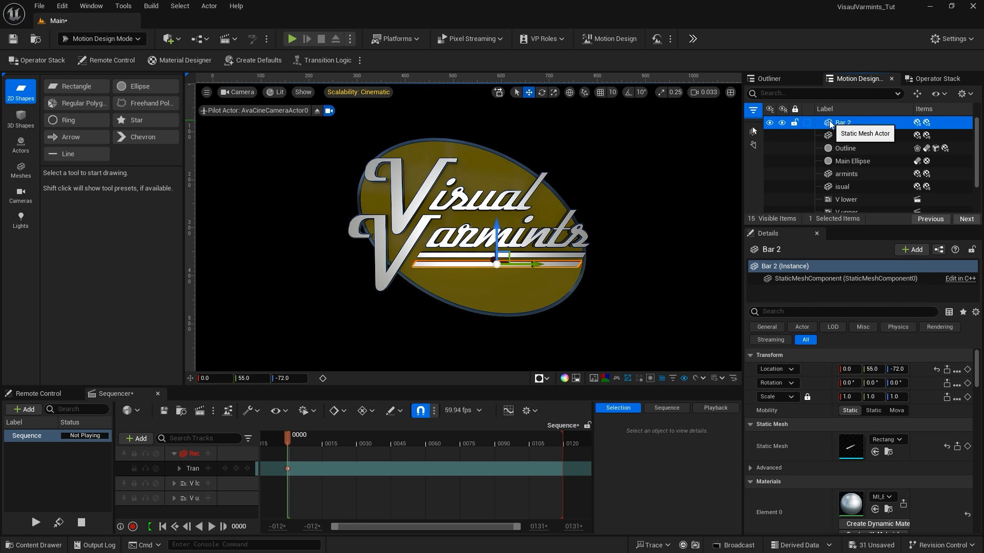
{"action": "key", "text": "ctrl+d"}
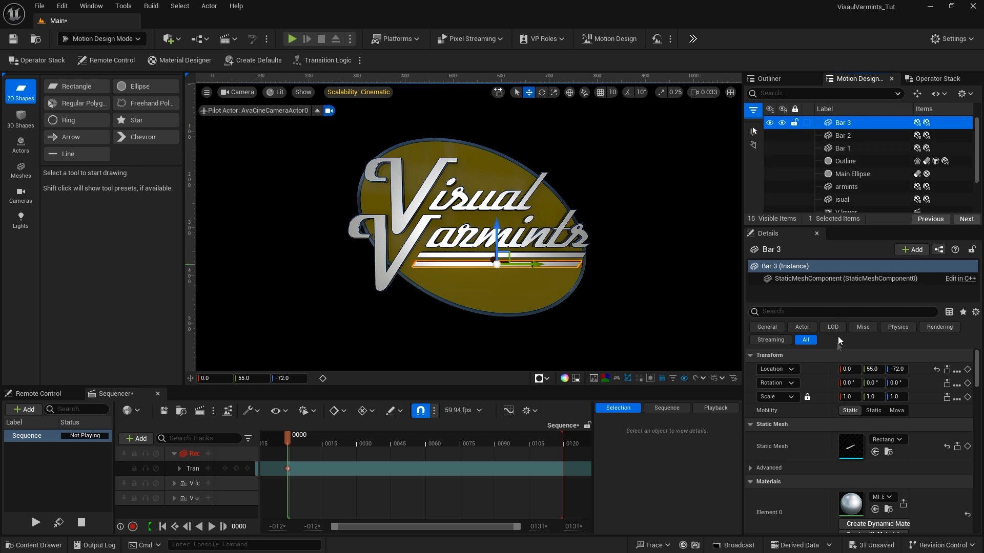
{"action": "left_click", "coordinate": [873, 368]}
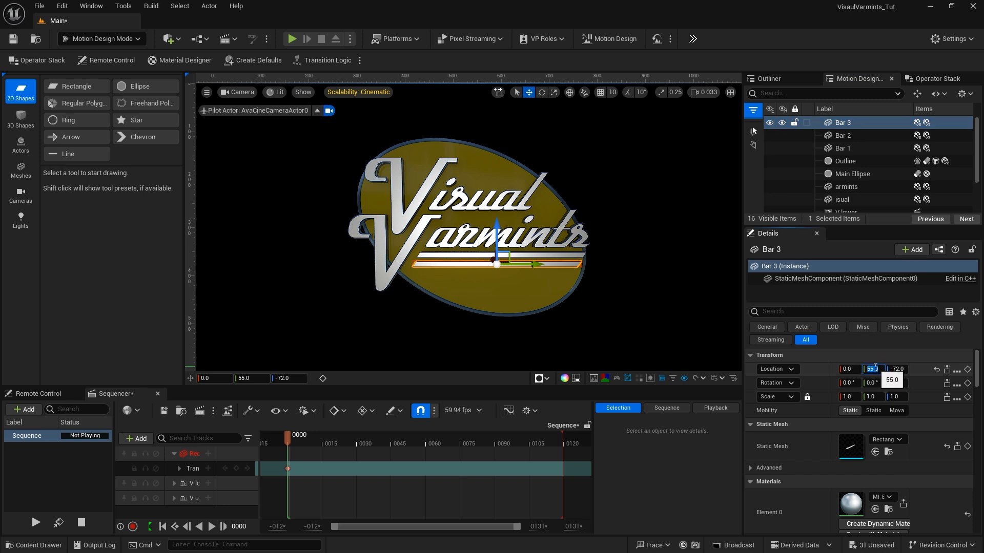
{"action": "key", "text": "Tab"}
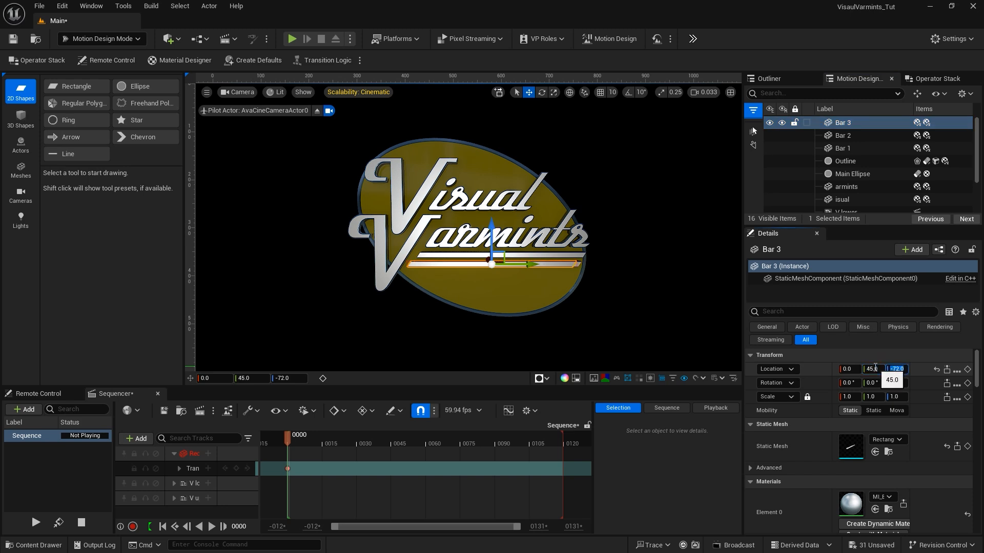
{"action": "type", "text": "-90"}
{"action": "key", "text": "Return"}
{"action": "left_click", "coordinate": [636, 261]}
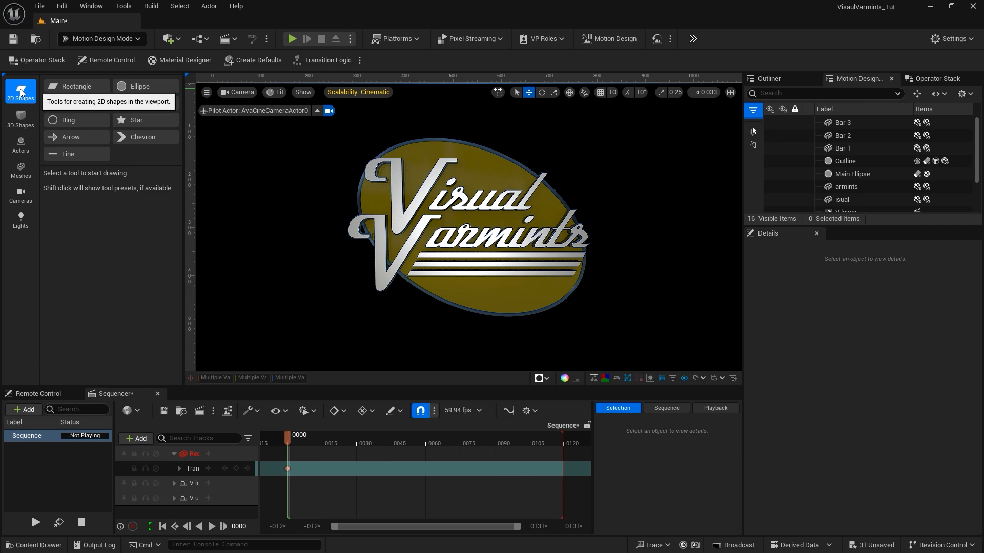
Add a default 2D ellipse at the centre of the logo and set its mesh size to 310 by 170
{"action": "left_click", "coordinate": [146, 88]}
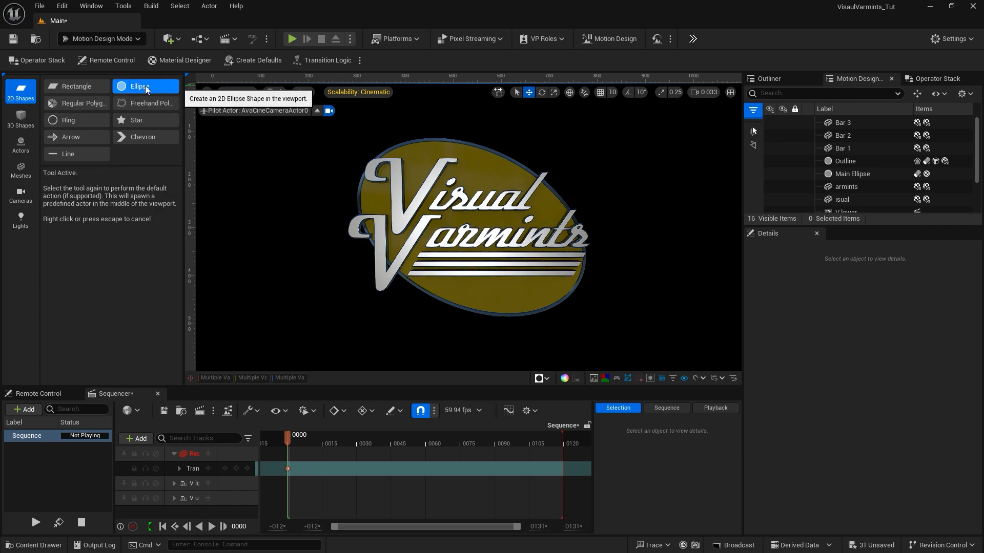
{"action": "left_click", "coordinate": [147, 89]}
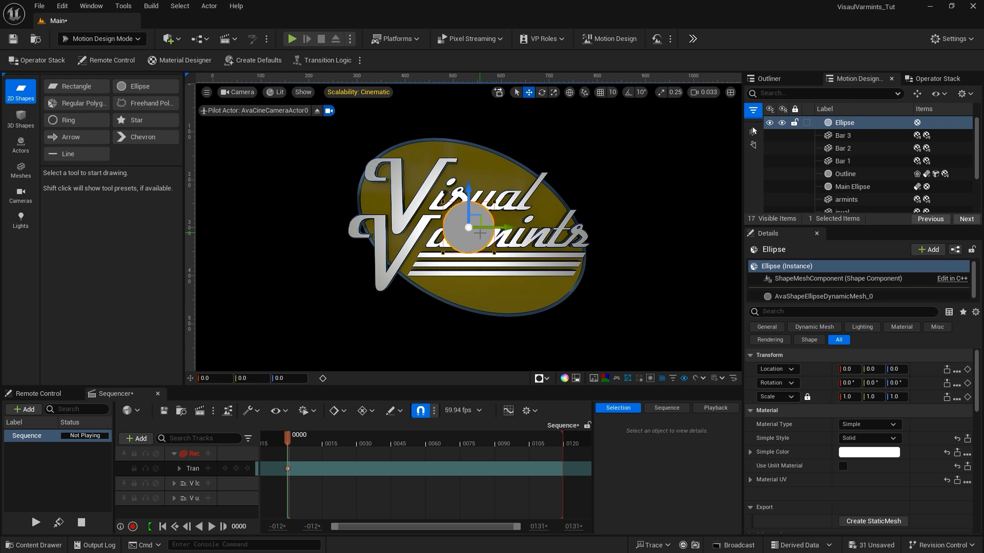
{"action": "scroll", "coordinate": [874, 397], "scroll_direction": "down", "scroll_amount": 3}
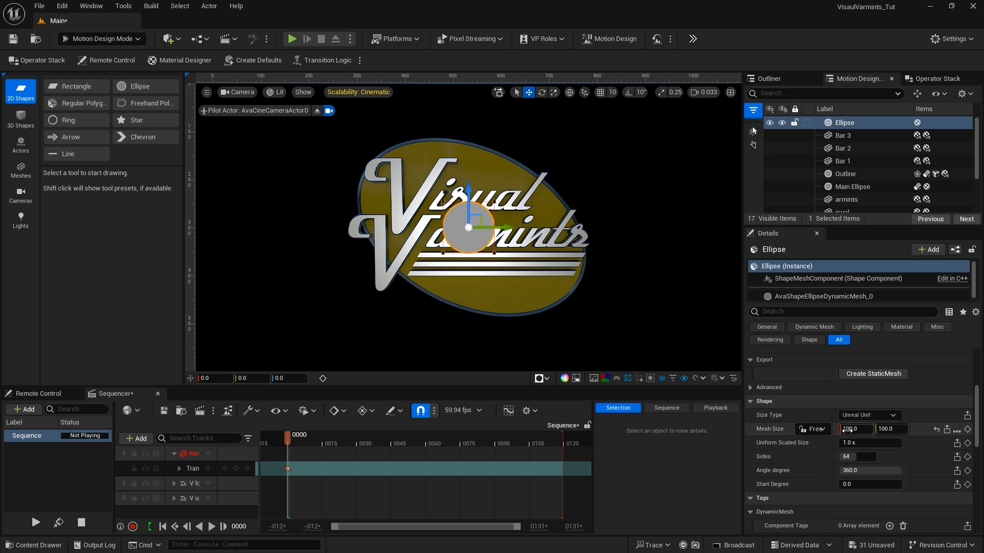
{"action": "left_click", "coordinate": [854, 429]}
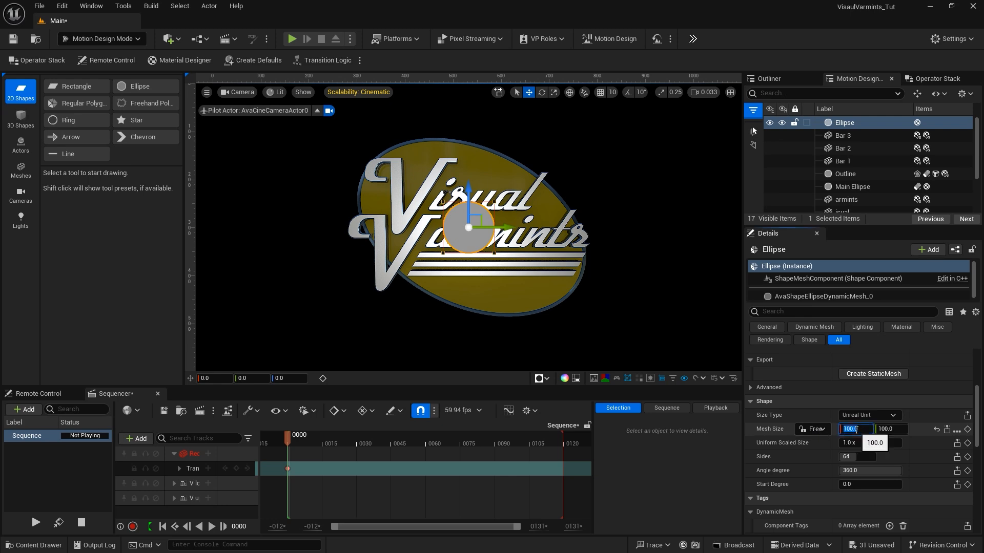
{"action": "type", "text": "310"}
{"action": "key", "text": "Tab"}
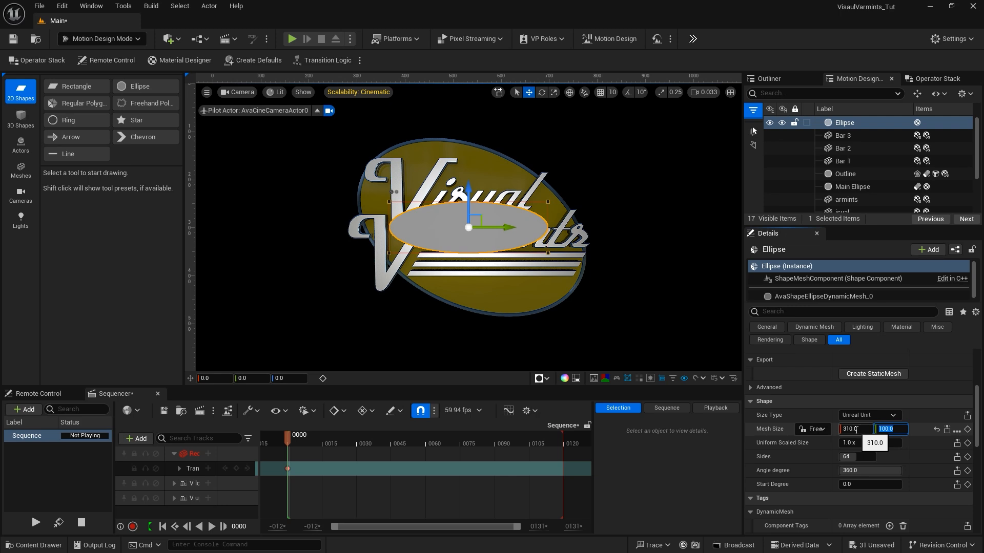
{"action": "type", "text": "170"}
{"action": "key", "text": "Return"}
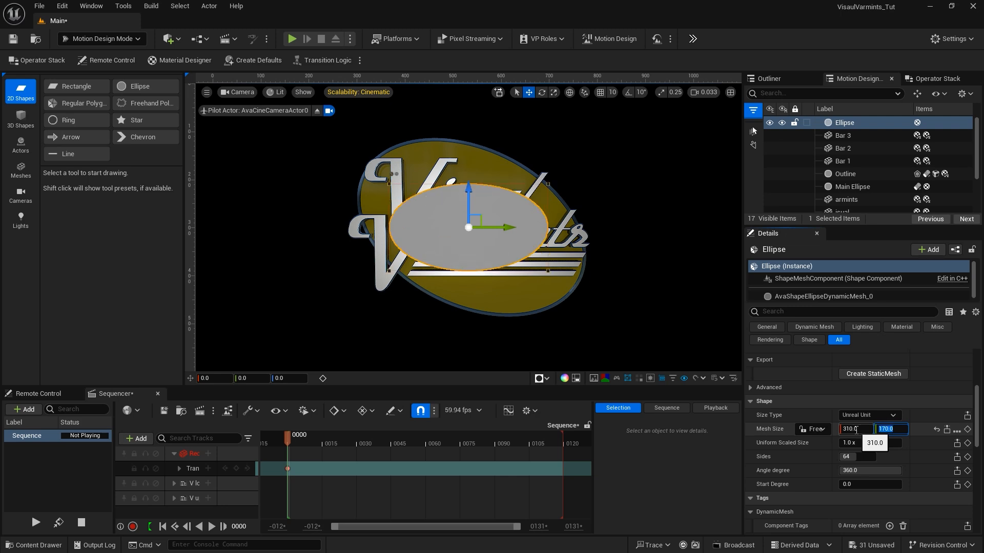
Set the new ellipse's X rotation to -22°
{"action": "scroll", "coordinate": [936, 410], "scroll_direction": "up", "scroll_amount": 5}
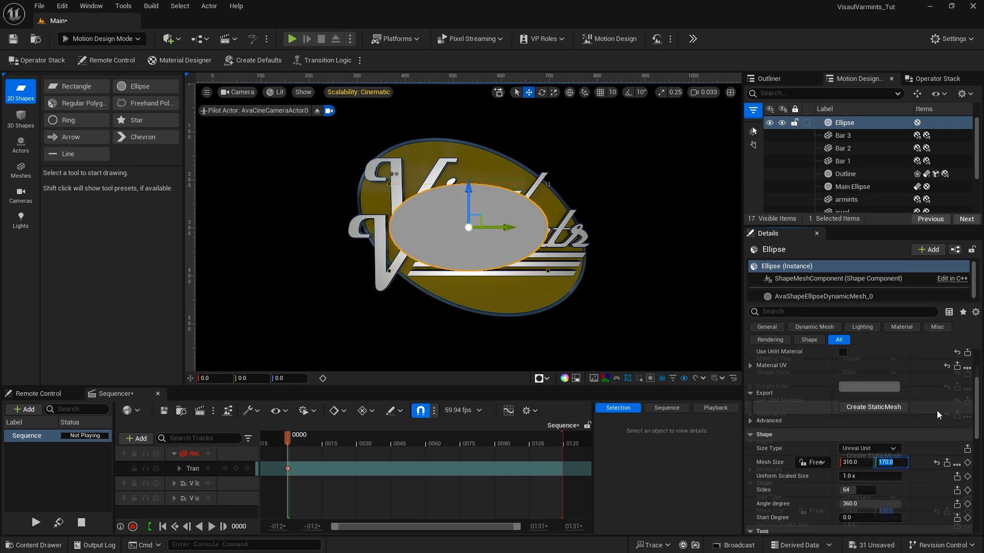
{"action": "scroll", "coordinate": [936, 410], "scroll_direction": "up", "scroll_amount": 1}
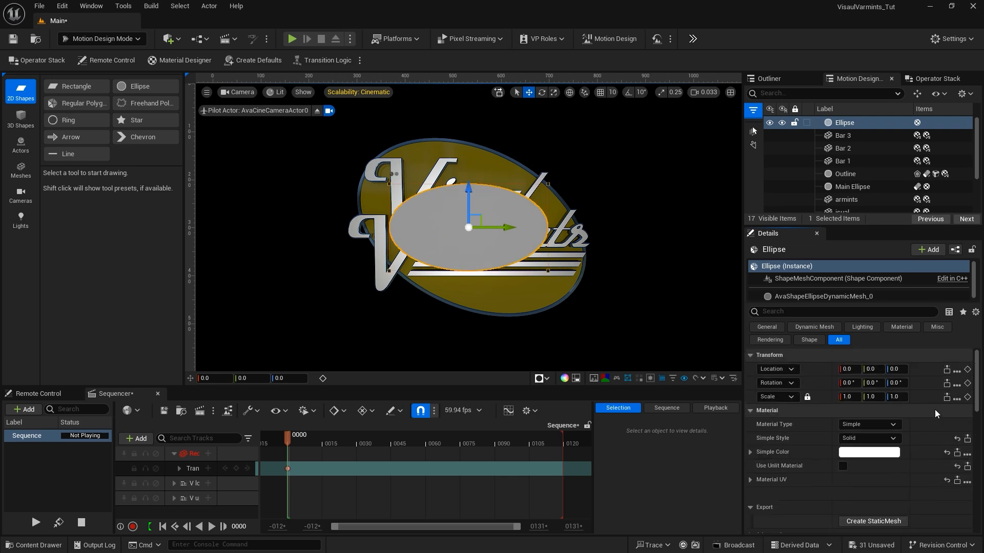
{"action": "left_click", "coordinate": [851, 385]}
{"action": "type", "text": "-22"}
{"action": "key", "text": "Return"}
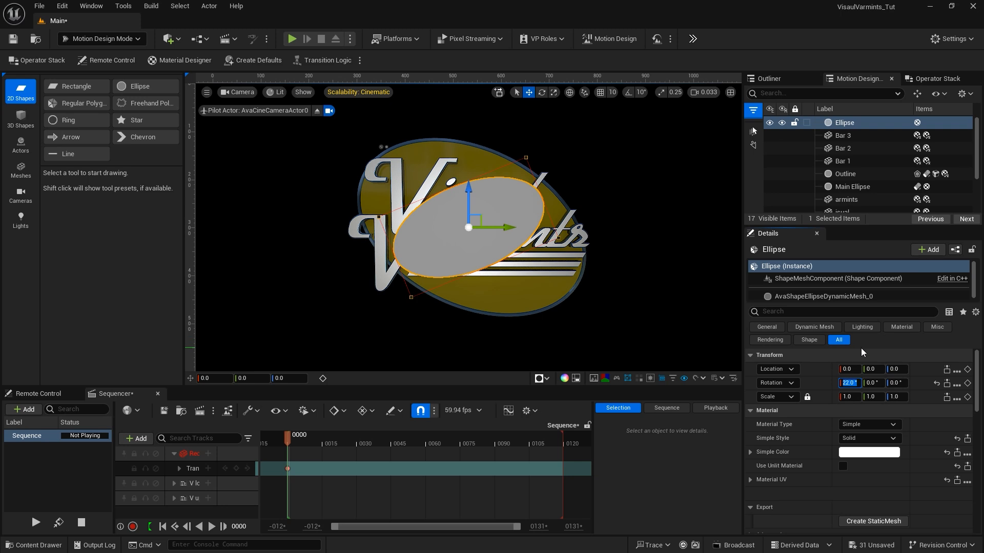
{"action": "type", "text": "-22"}
Set the new ellipse's location to X 10 and Y 6 so it sits behind the lettering
{"action": "left_click", "coordinate": [849, 369]}
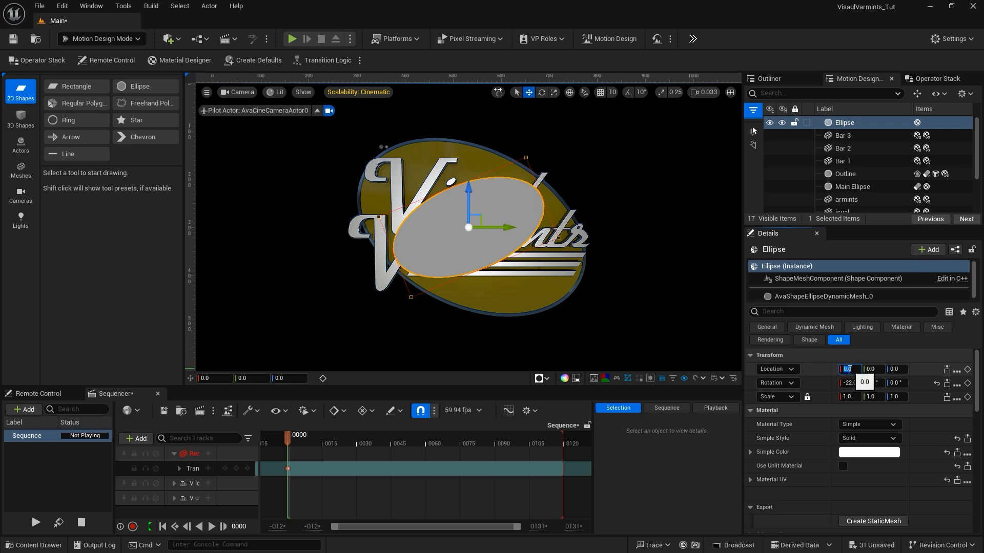
{"action": "type", "text": "10"}
{"action": "key", "text": "Tab"}
{"action": "type", "text": "6"}
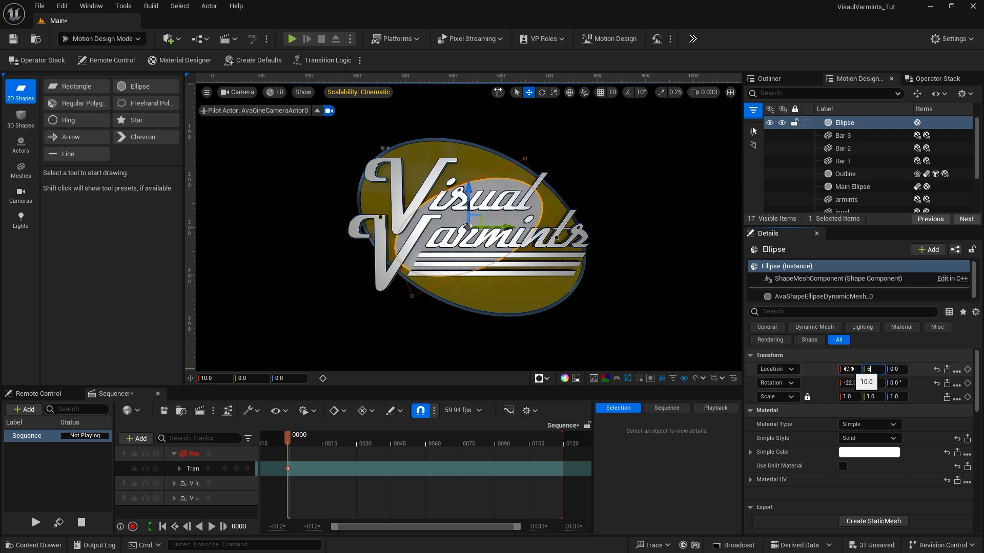
{"action": "key", "text": "Return"}
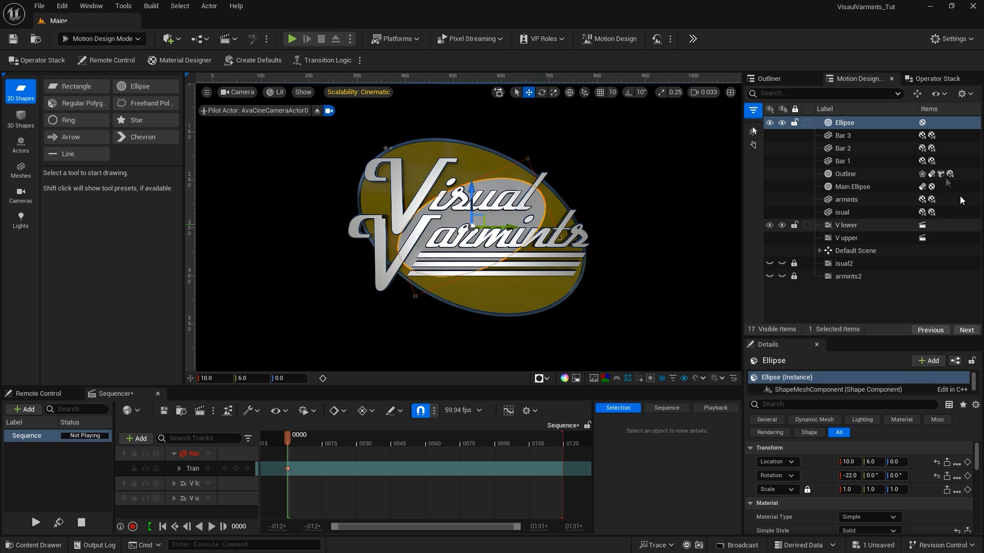
Add an Extrude modifier to the new inner ellipse and set its extrude depth to 6 cm
{"action": "left_click", "coordinate": [874, 122]}
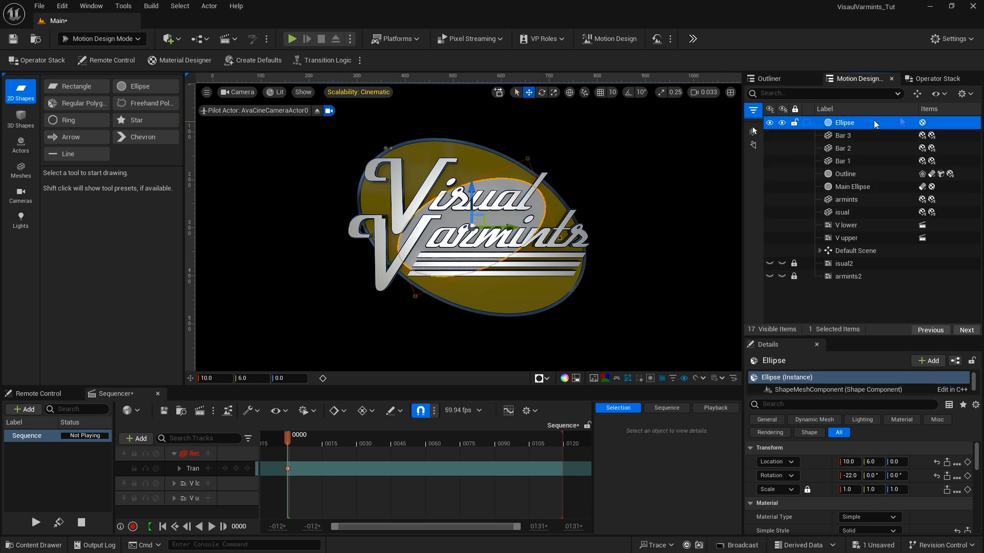
{"action": "left_click", "coordinate": [926, 78]}
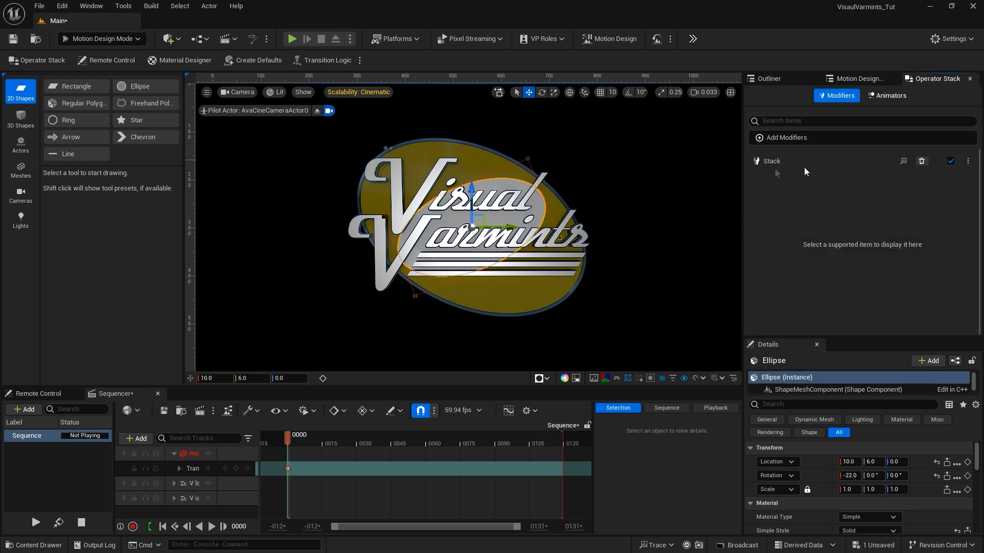
{"action": "left_click", "coordinate": [853, 137]}
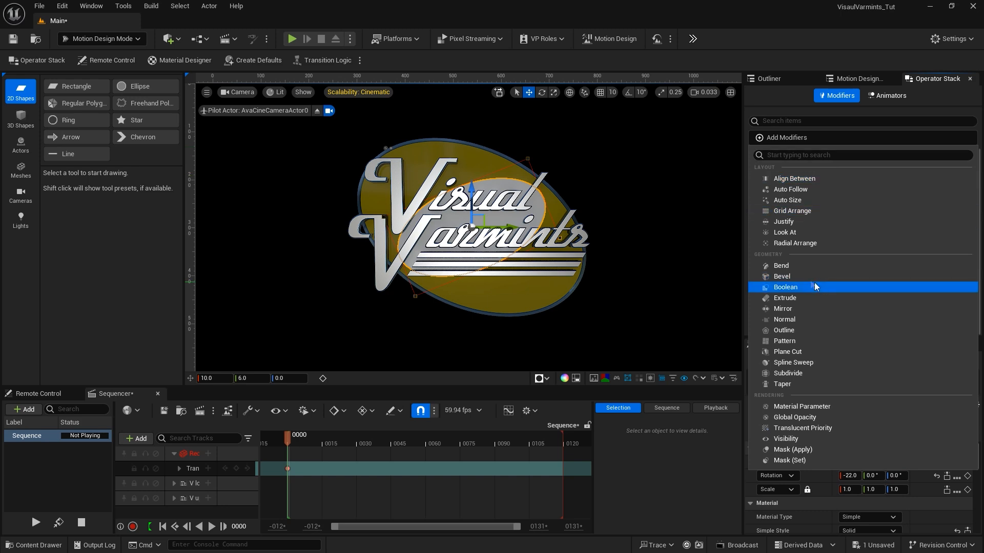
{"action": "left_click", "coordinate": [802, 299]}
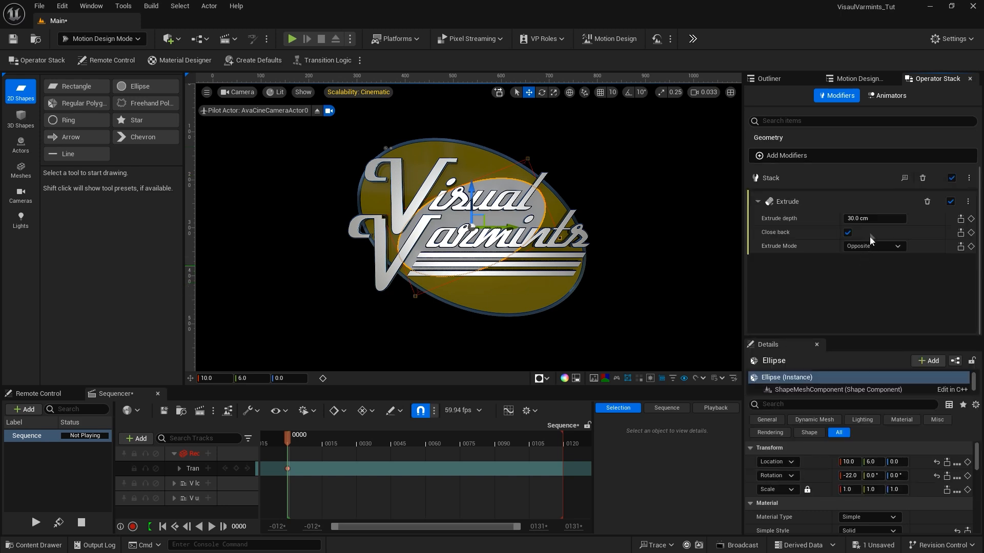
{"action": "left_click", "coordinate": [858, 219]}
{"action": "type", "text": "6"}
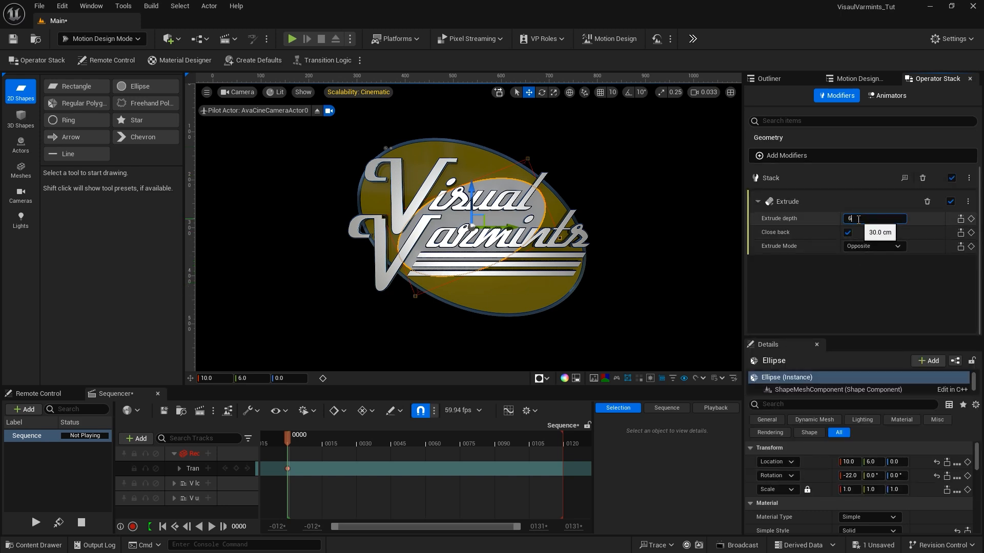
{"action": "key", "text": "Return"}
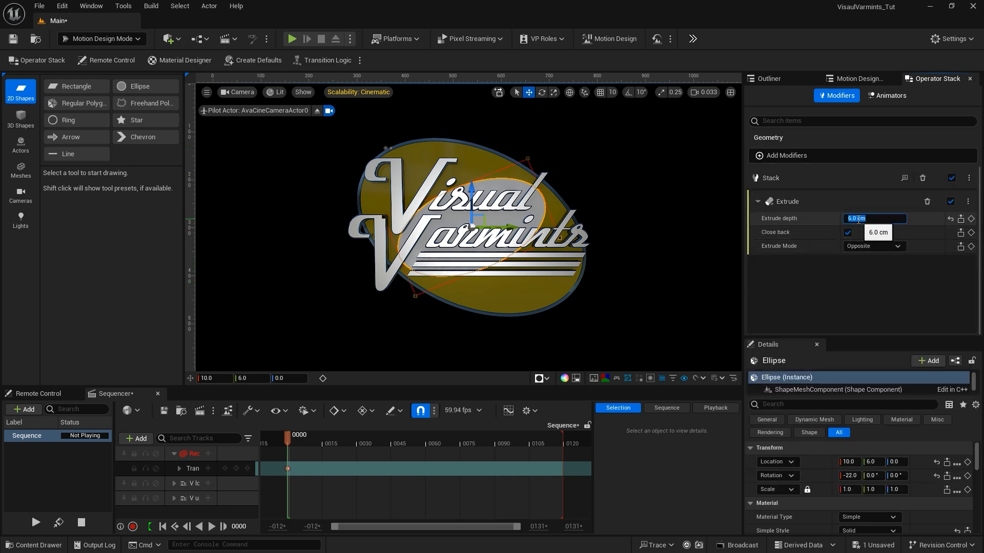
Add a Bevel modifier to the inner ellipse with an inset of 2 and 2 iterations
{"action": "left_click", "coordinate": [857, 156]}
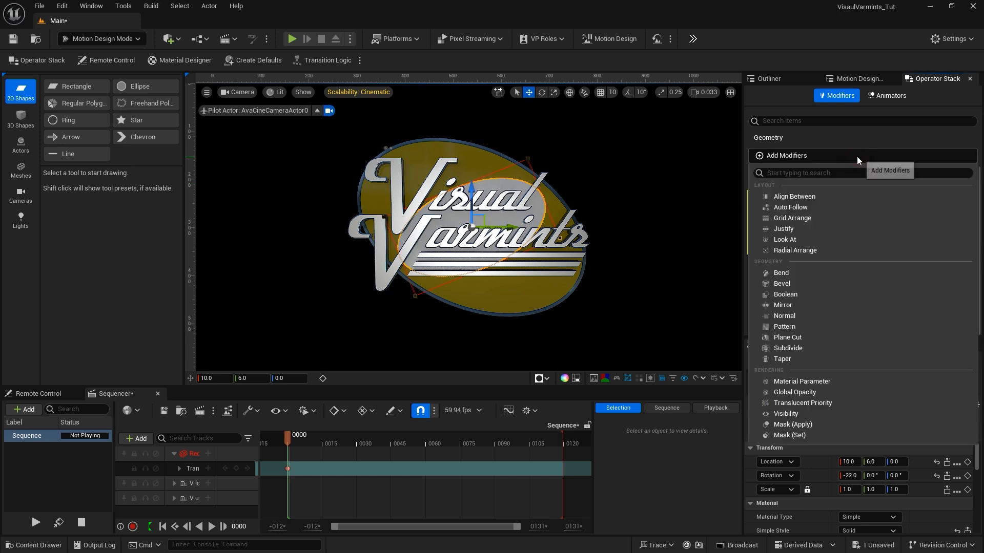
{"action": "left_click", "coordinate": [813, 284]}
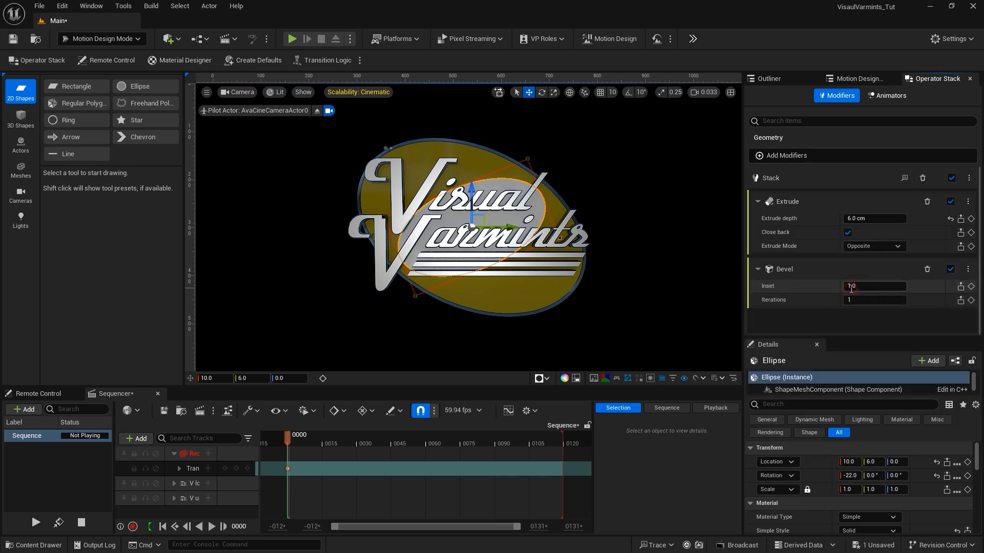
{"action": "left_click", "coordinate": [848, 285]}
{"action": "type", "text": "2"}
{"action": "left_click", "coordinate": [850, 300]}
{"action": "type", "text": "2"}
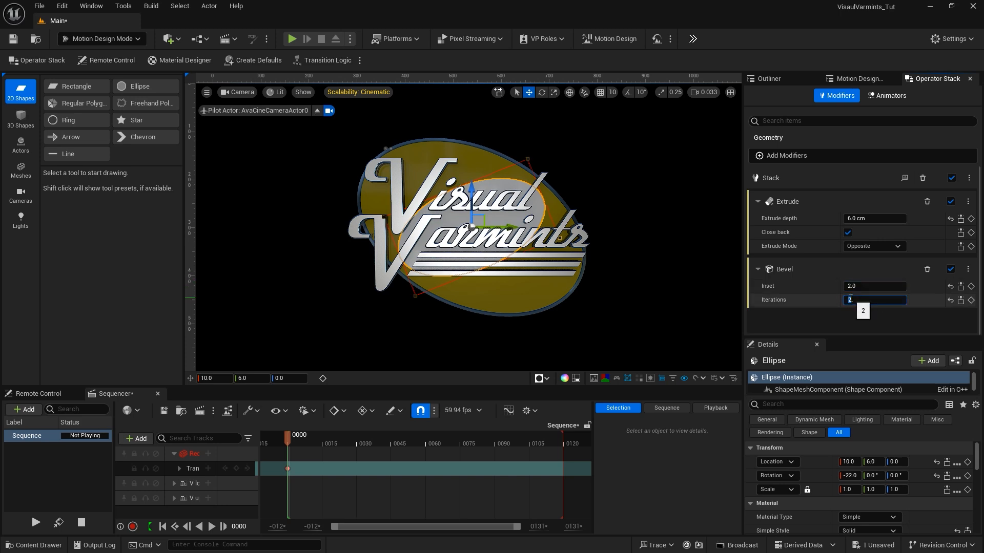
{"action": "key", "text": "Return"}
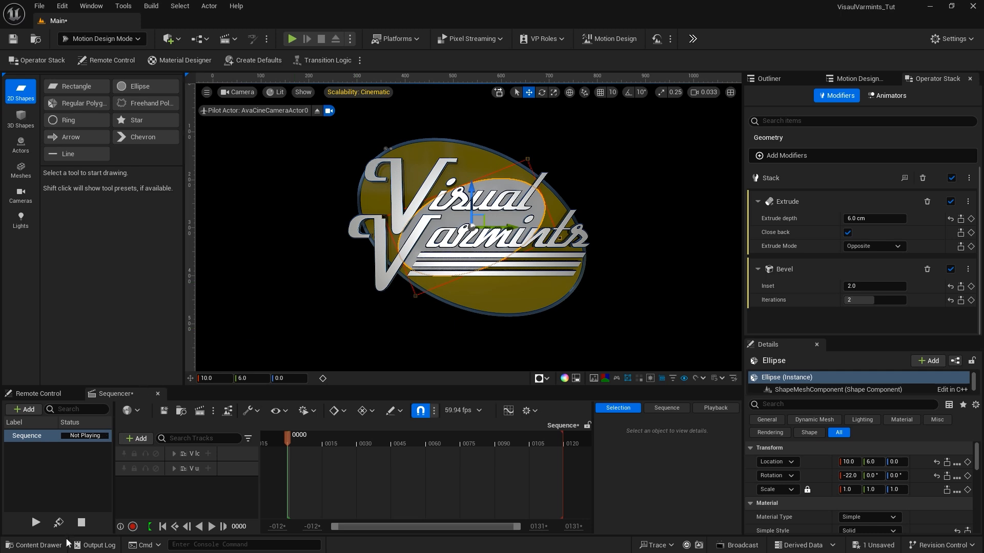
Search all project and engine content for "glass"
{"action": "left_click", "coordinate": [41, 546]}
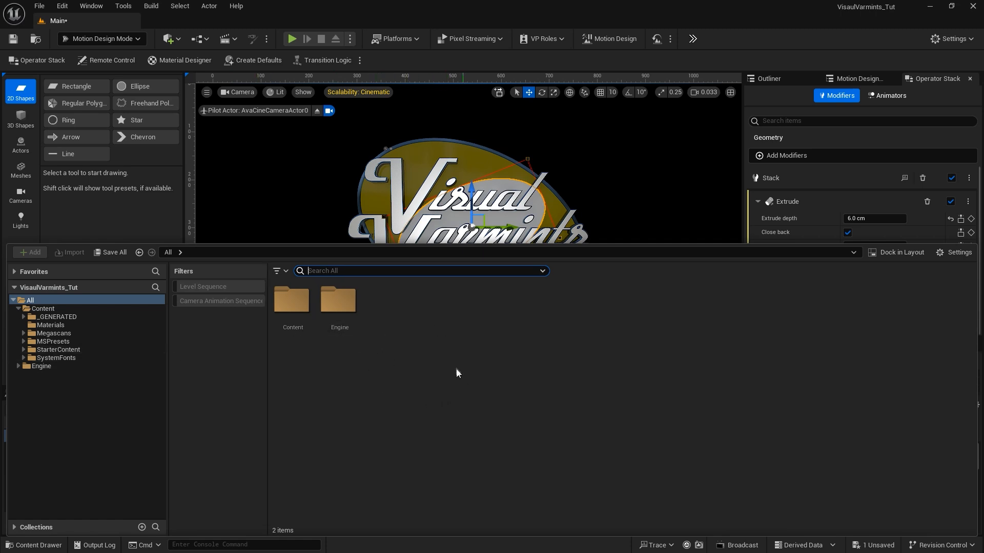
{"action": "left_click", "coordinate": [324, 271]}
{"action": "left_click", "coordinate": [27, 300]}
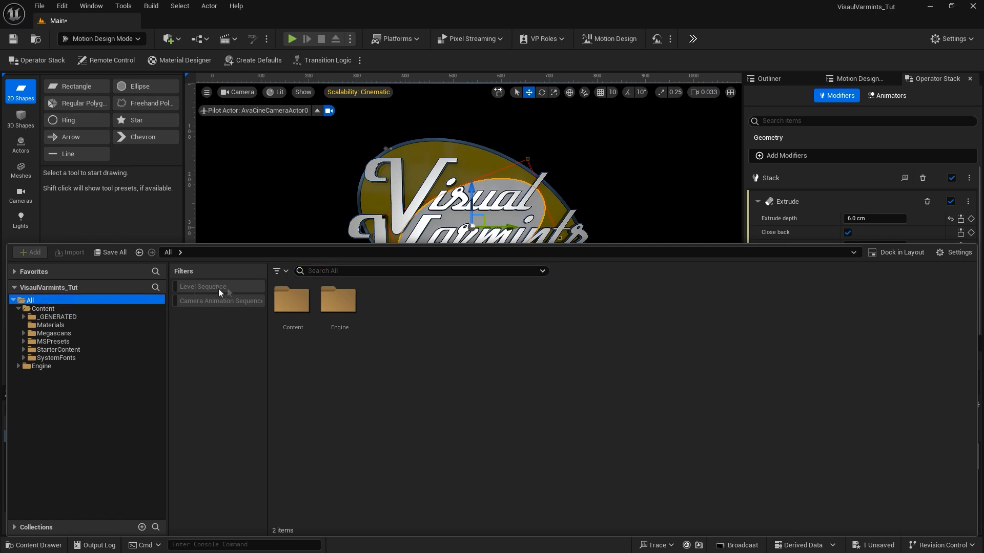
{"action": "left_click", "coordinate": [321, 271]}
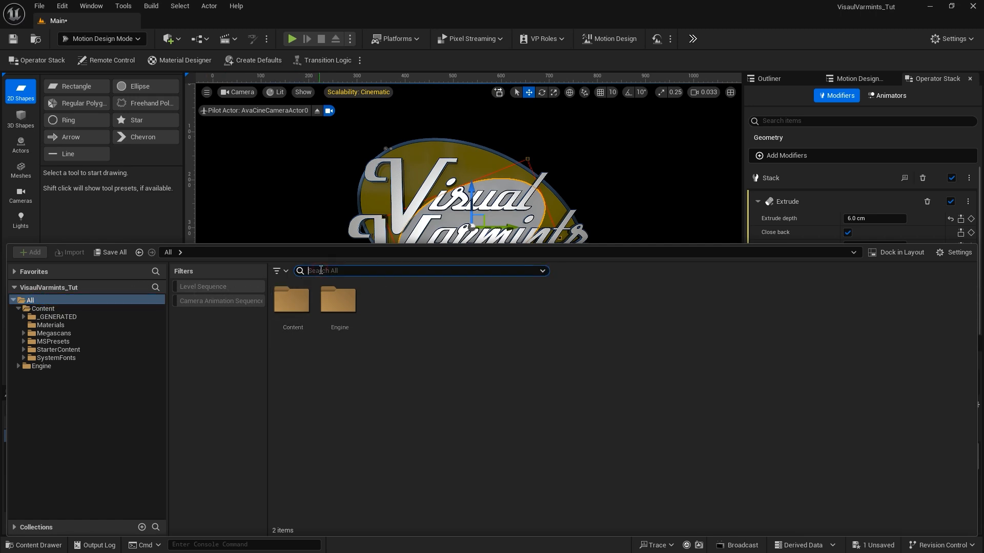
{"action": "type", "text": "glass"}
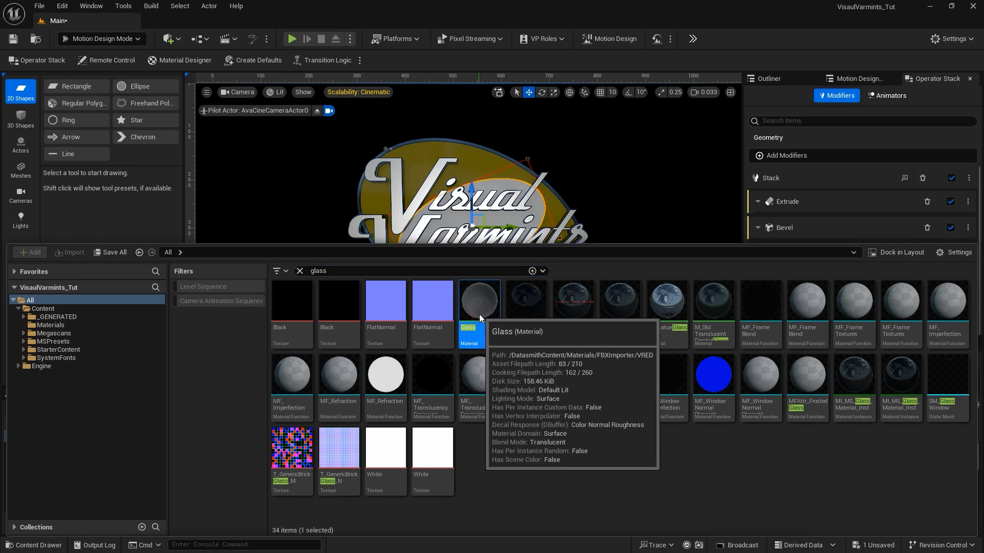
Open the Glass material from the Datasmith content, examine its node graph, and close it
{"action": "double_click", "coordinate": [479, 313]}
{"action": "scroll", "coordinate": [419, 277], "scroll_direction": "down", "scroll_amount": 6}
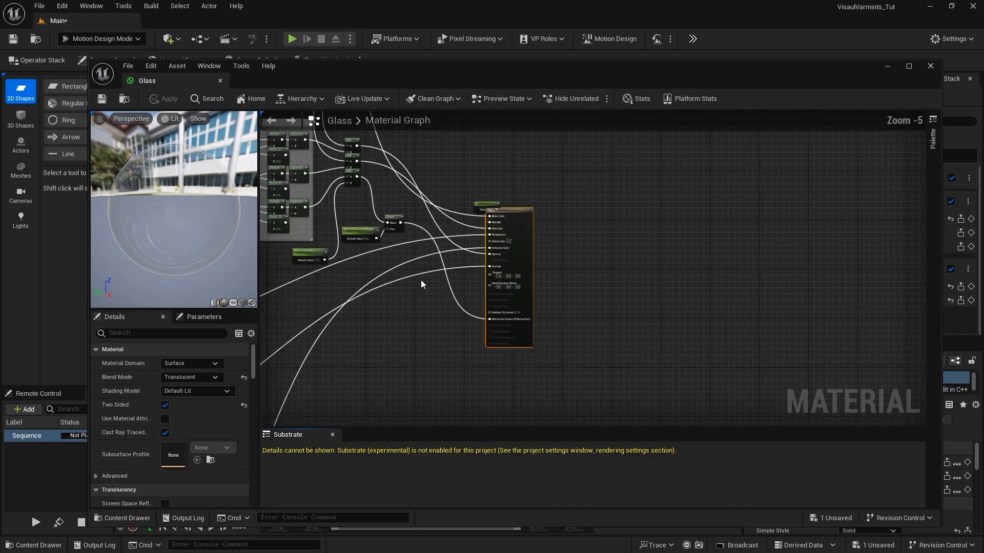
{"action": "right_click_drag", "start_coordinate": [408, 328], "coordinate": [552, 324]}
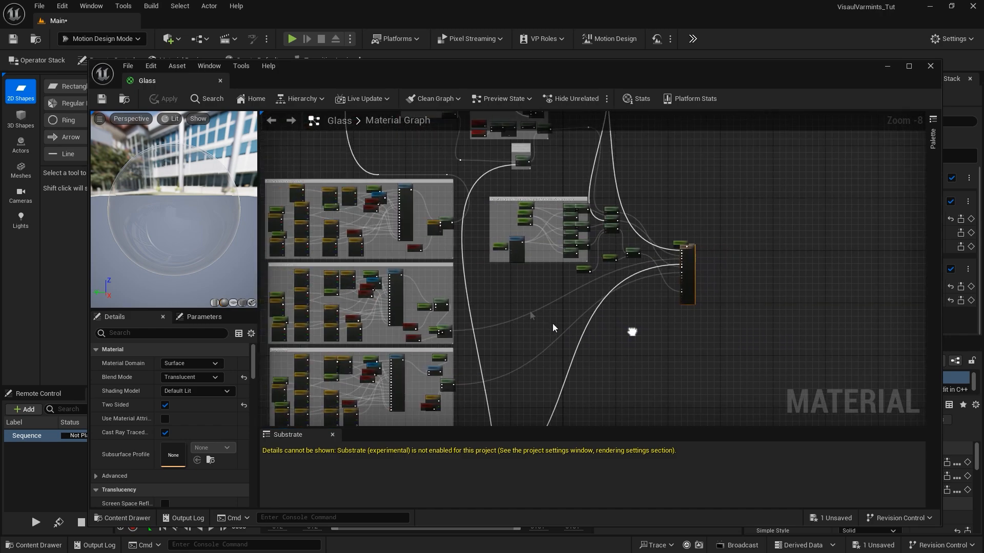
{"action": "scroll", "coordinate": [506, 287], "scroll_direction": "down", "scroll_amount": 4}
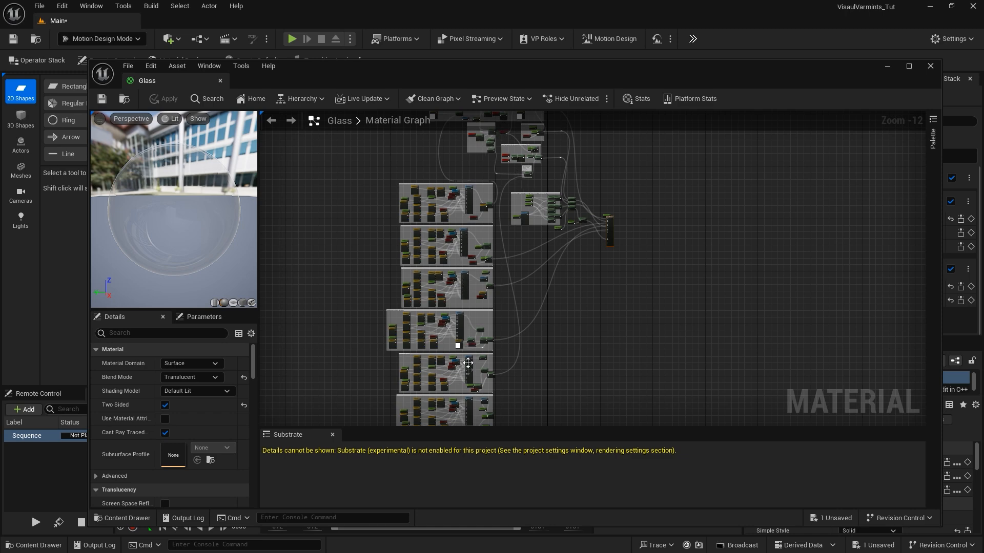
{"action": "left_click", "coordinate": [931, 66]}
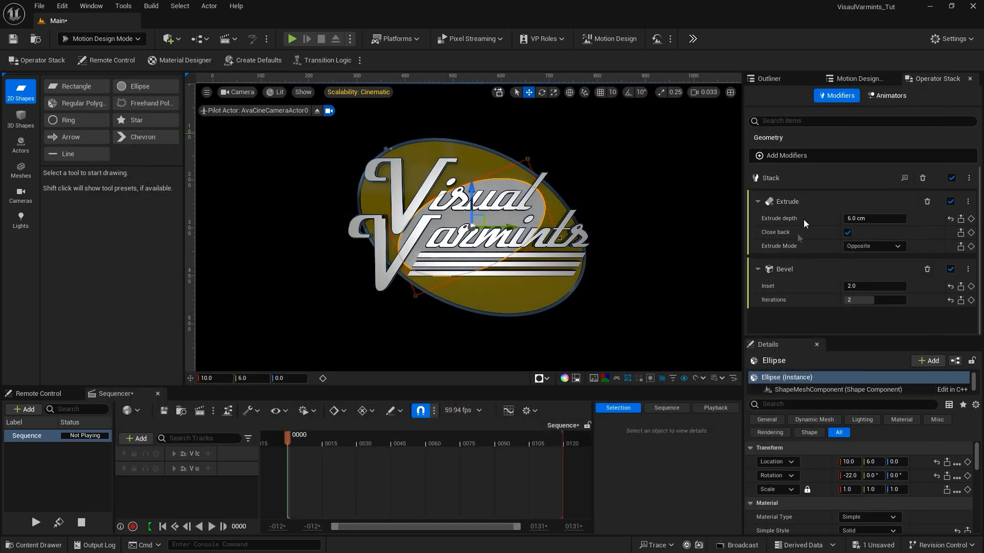
Create a material instance from the Glass material, keeping the suggested name
{"action": "left_click", "coordinate": [47, 544]}
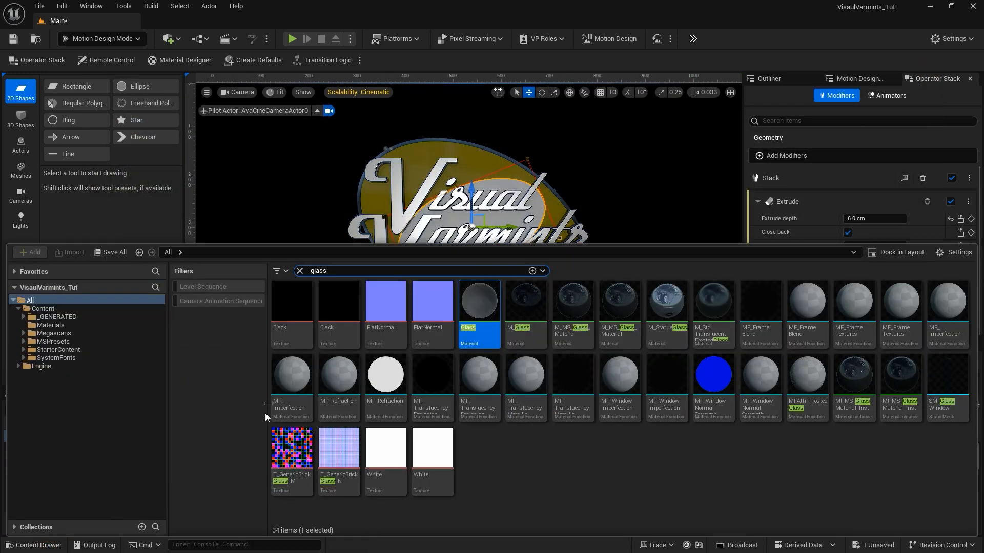
{"action": "right_click", "coordinate": [479, 304]}
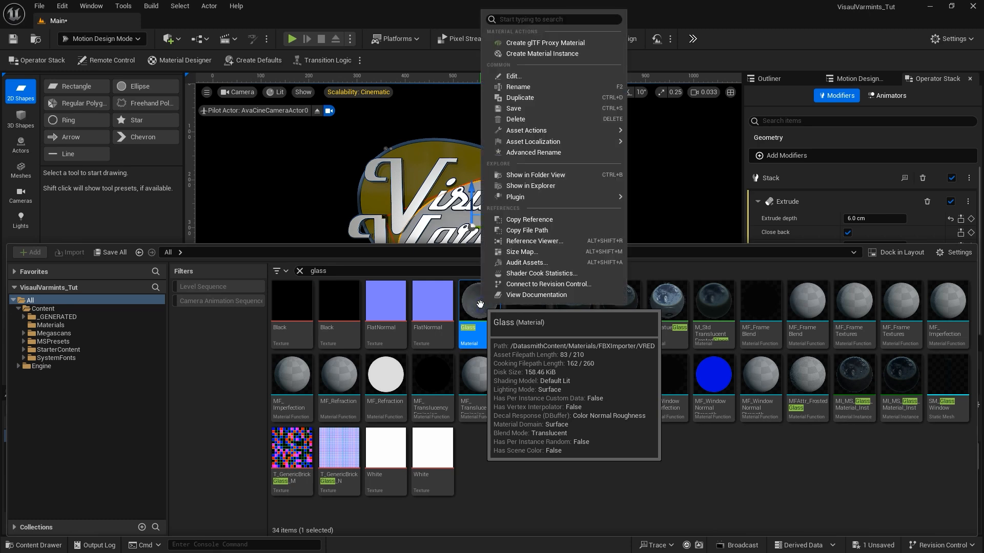
{"action": "left_click", "coordinate": [519, 54]}
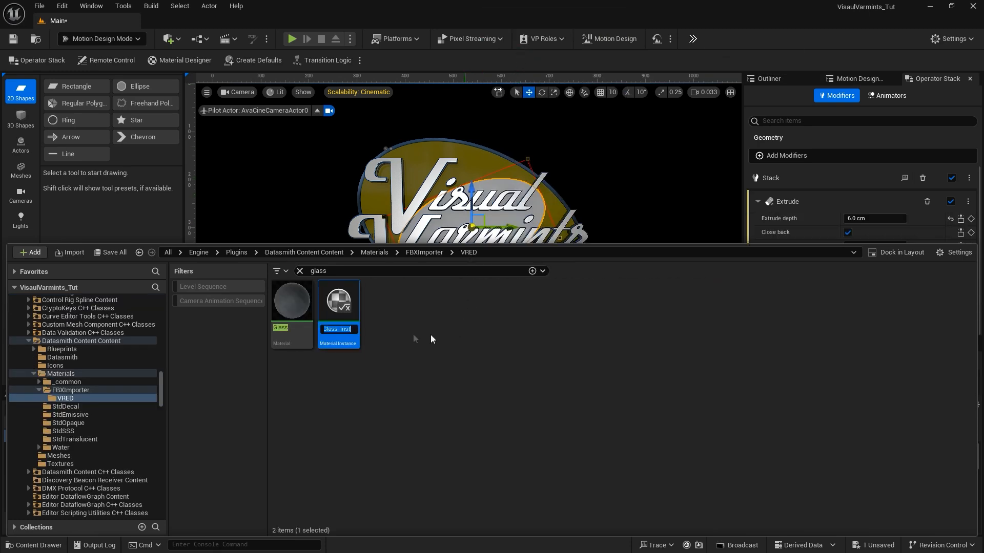
{"action": "key", "text": "Return"}
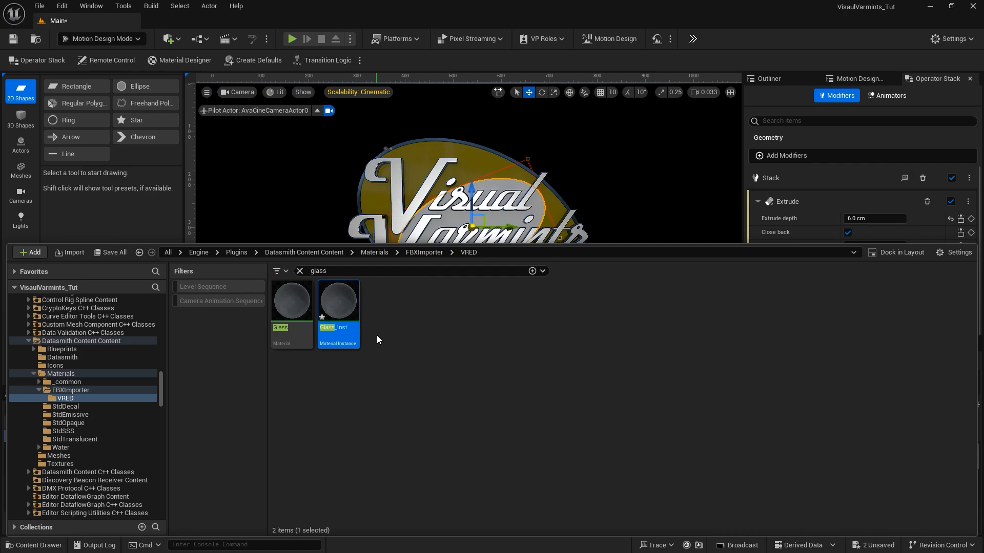
Open the new glass material instance and enable its IncandescenceColor parameter under IncandescenceTexture
{"action": "double_click", "coordinate": [343, 307]}
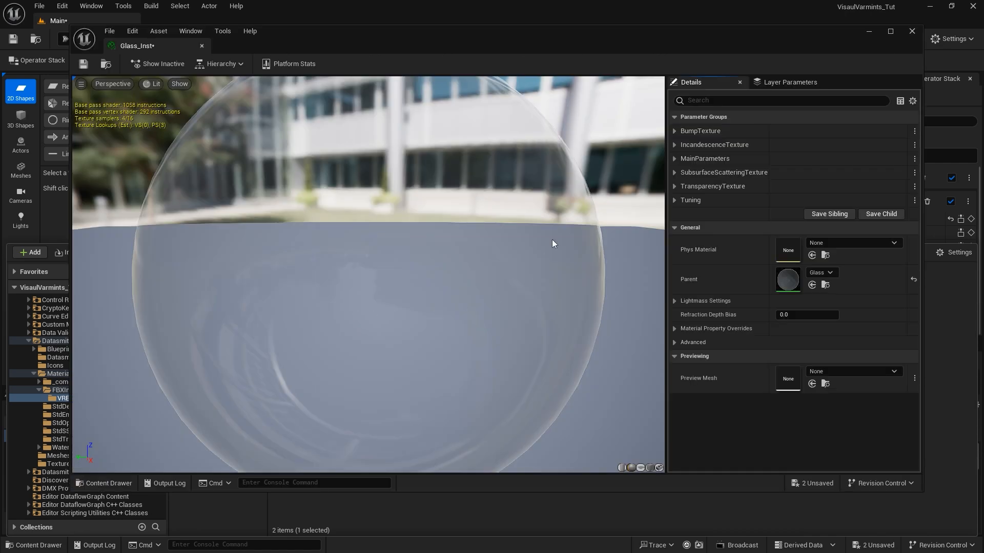
{"action": "left_click_drag", "start_coordinate": [675, 38], "coordinate": [675, 29]}
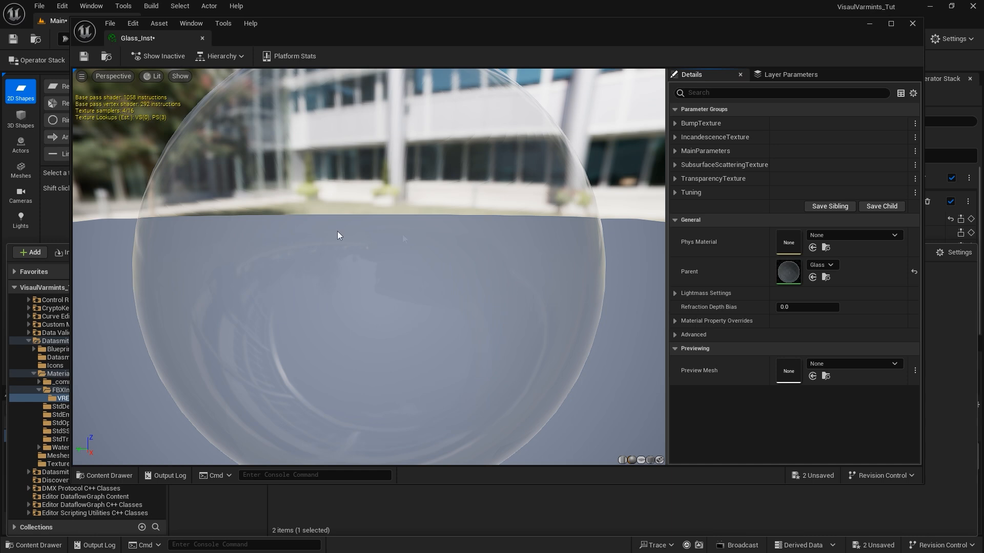
{"action": "left_click", "coordinate": [674, 138]}
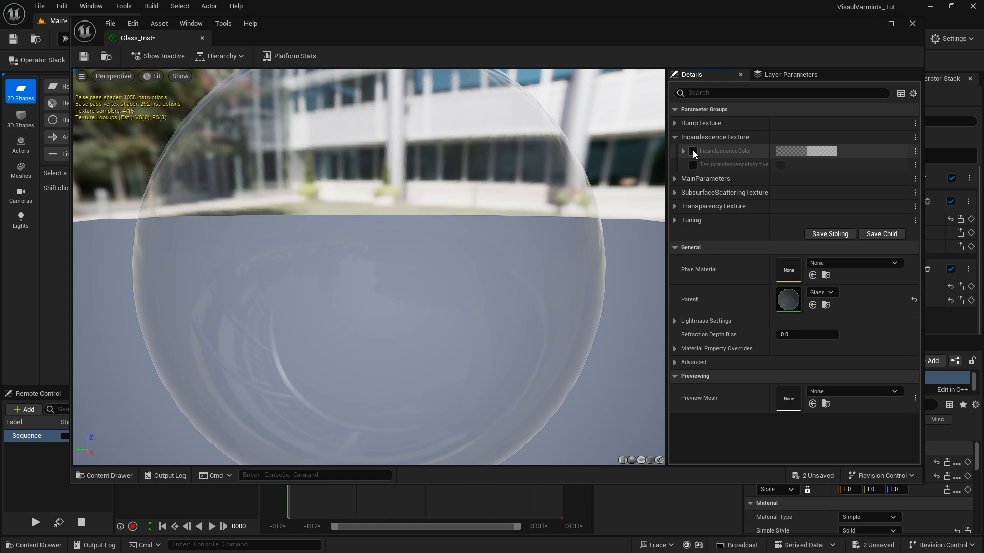
{"action": "left_click", "coordinate": [693, 150]}
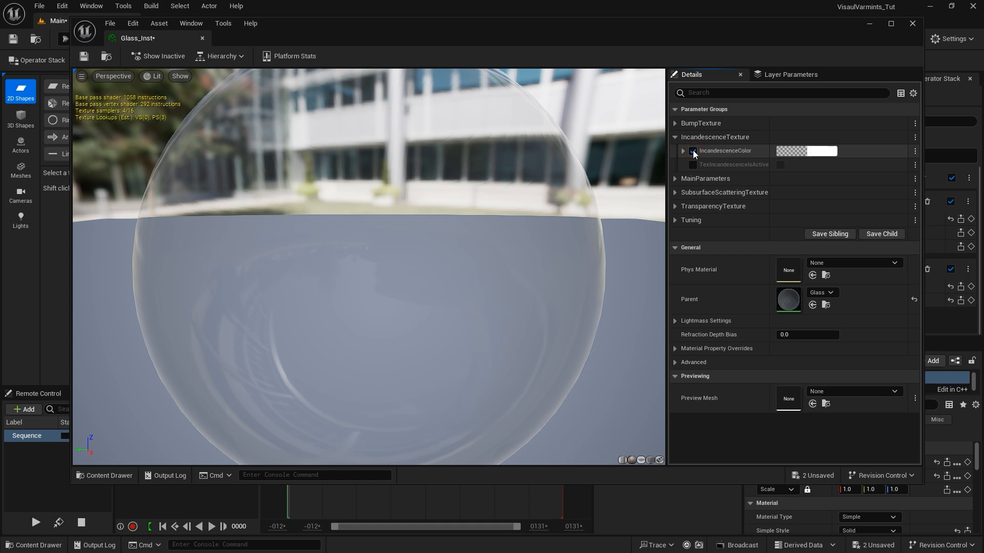
Set the instance's IncandescenceColor to opaque yellow (hex sRGB FFE600FF), then save and close the instance
{"action": "left_click", "coordinate": [805, 155]}
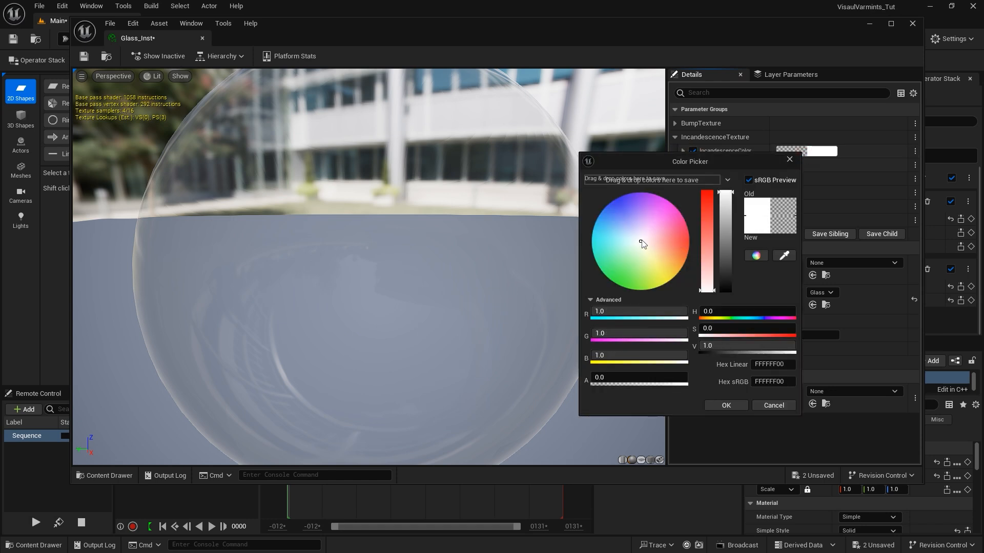
{"action": "left_click", "coordinate": [658, 255]}
{"action": "left_click_drag", "start_coordinate": [672, 268], "coordinate": [696, 348]}
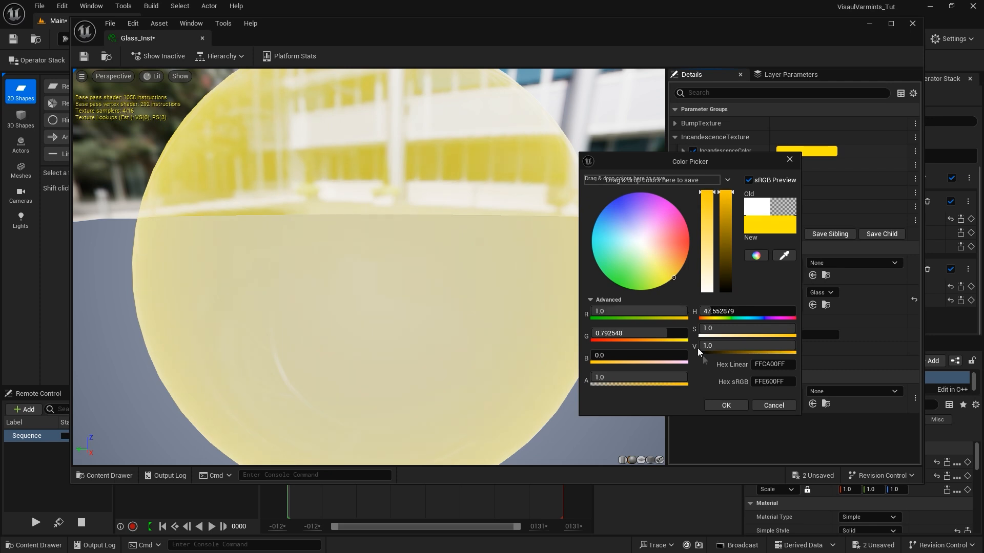
{"action": "left_click", "coordinate": [722, 405]}
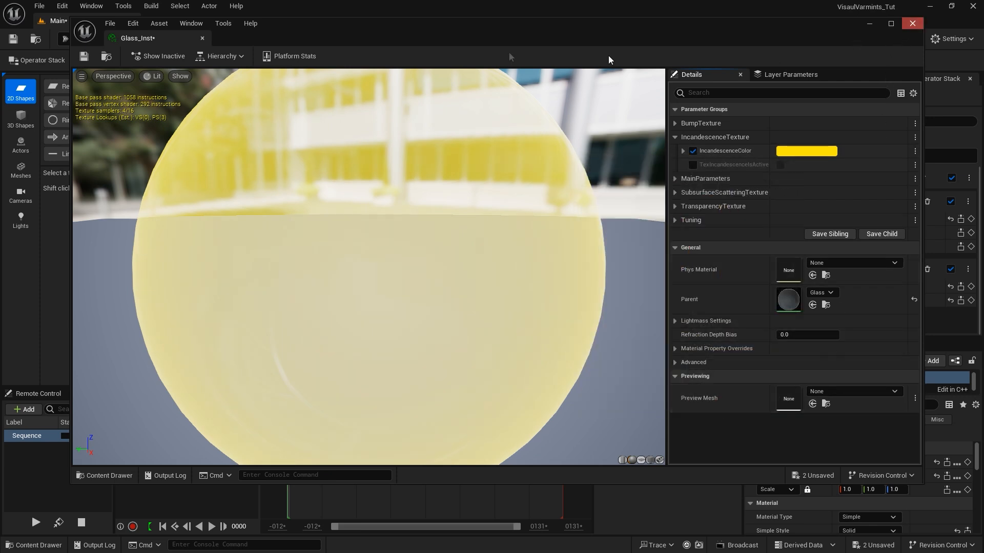
{"action": "left_click", "coordinate": [85, 58]}
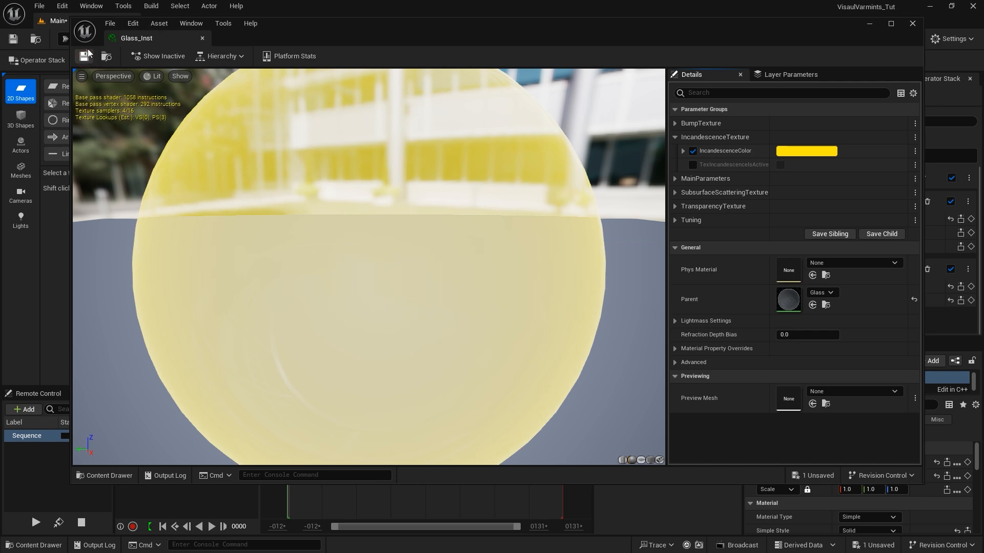
{"action": "left_click", "coordinate": [913, 24]}
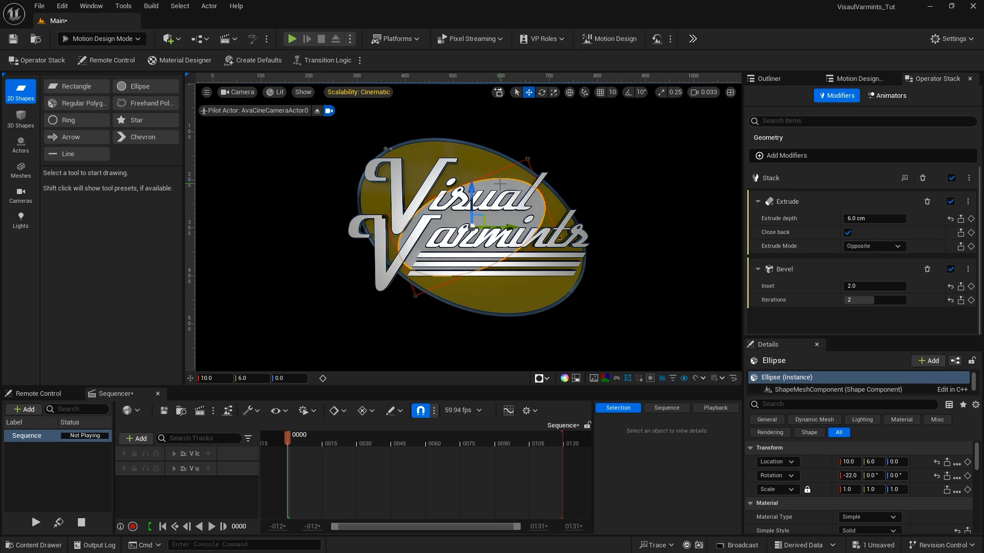
Set the inner ellipse's material type to Asset, assign the Glass_Inst material instance, and deselect the ellipse
{"action": "scroll", "coordinate": [874, 459], "scroll_direction": "down", "scroll_amount": 3}
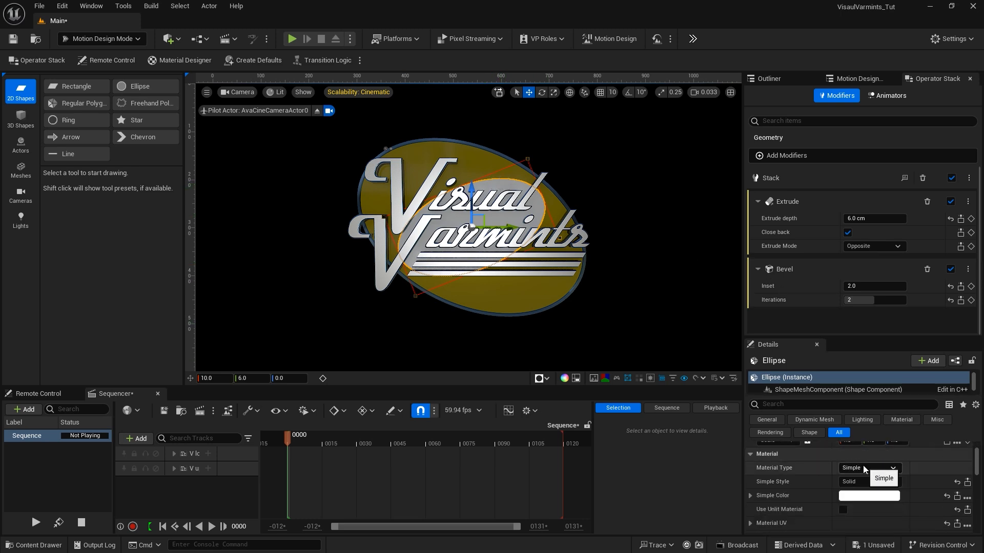
{"action": "left_click", "coordinate": [863, 468]}
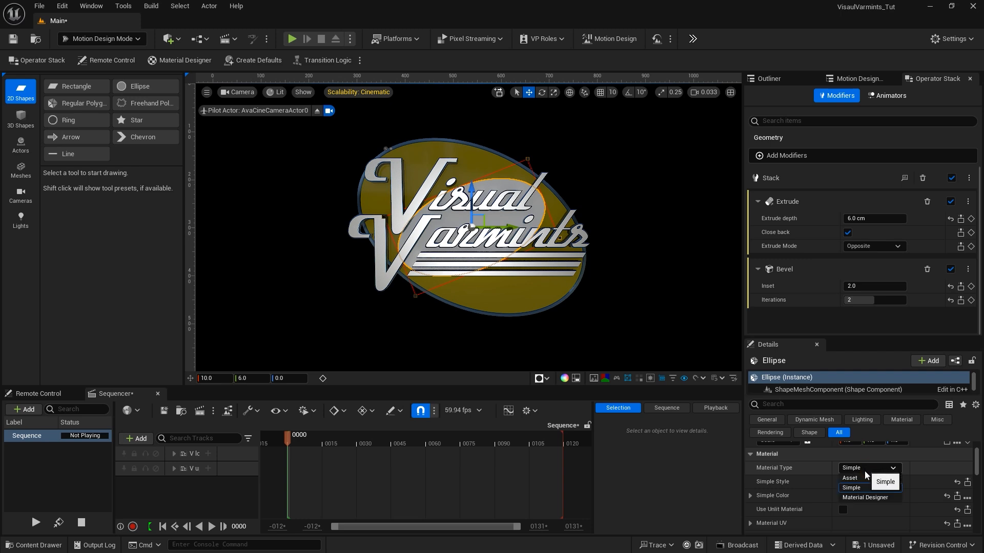
{"action": "left_click", "coordinate": [863, 478]}
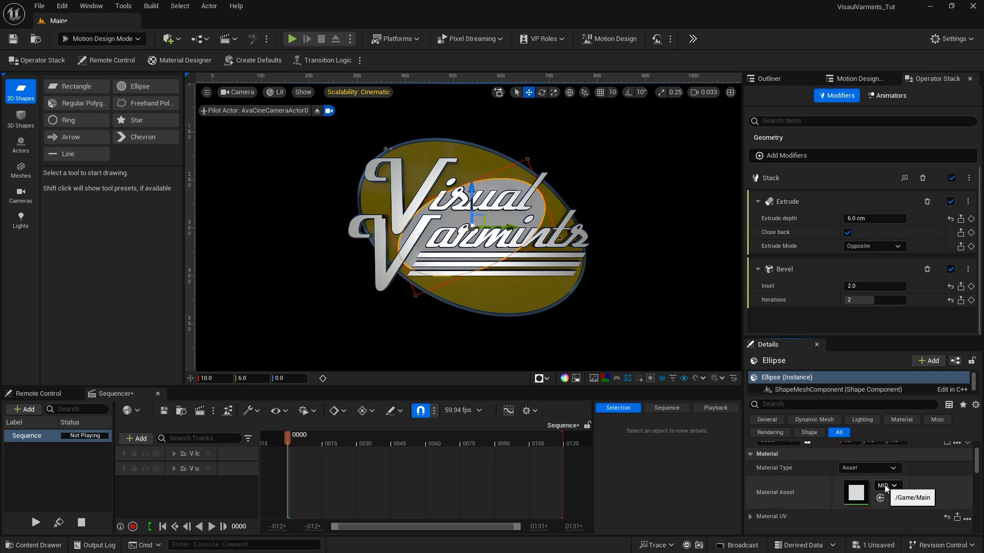
{"action": "left_click", "coordinate": [885, 486]}
{"action": "type", "text": "g"}
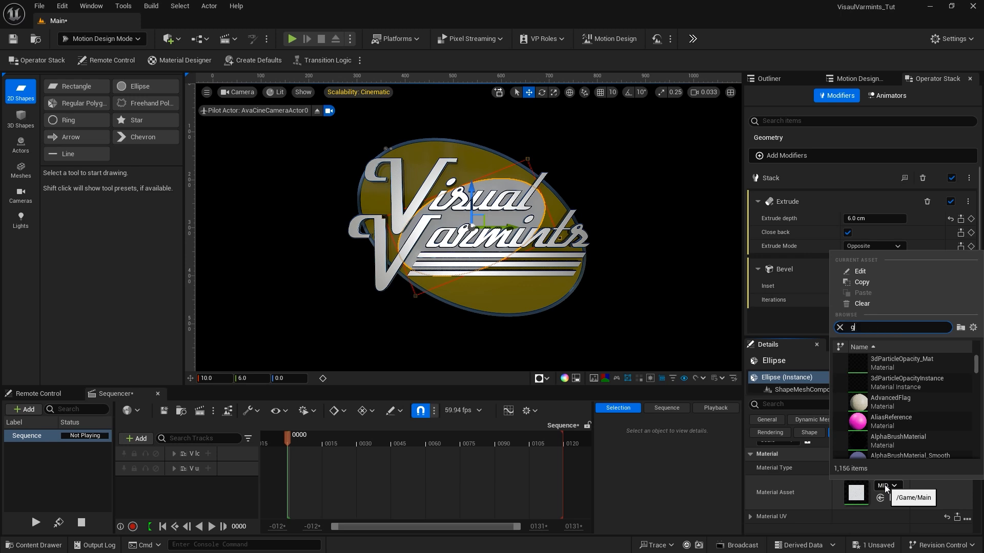
{"action": "type", "text": "lass"}
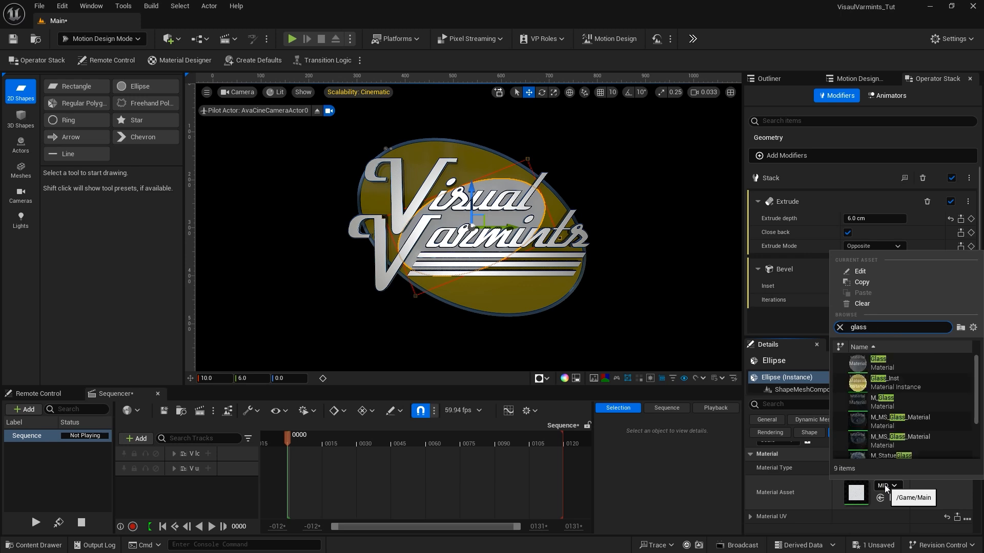
{"action": "left_click", "coordinate": [865, 385]}
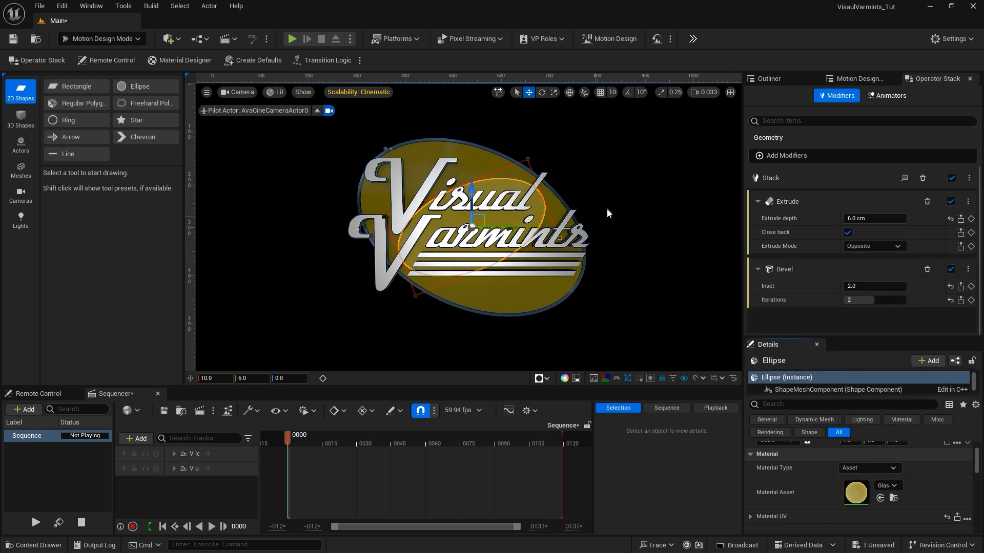
{"action": "left_click", "coordinate": [620, 208]}
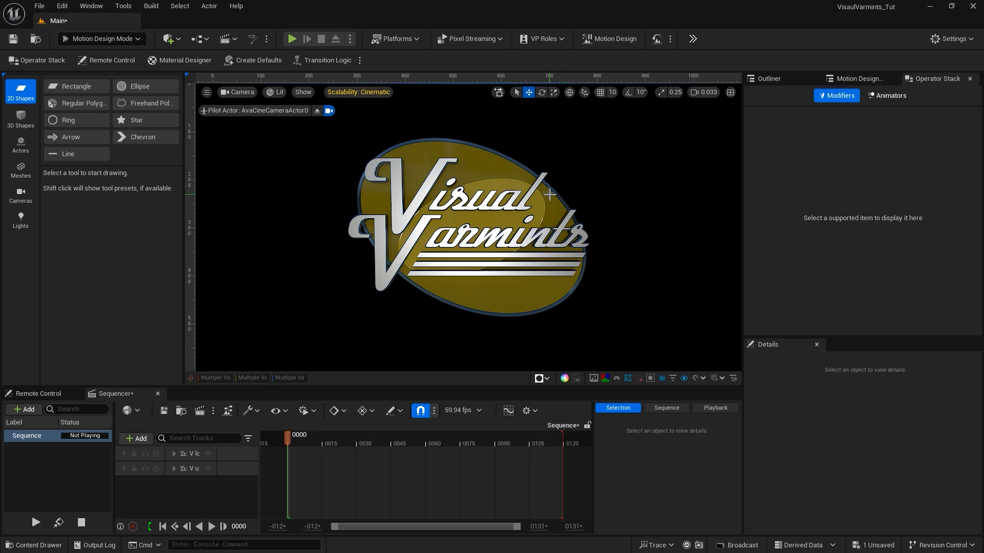
Add a default 3D torus at the centre of the viewport, enlarge its details area, and show the Motion Design outliner
{"action": "left_click", "coordinate": [24, 121]}
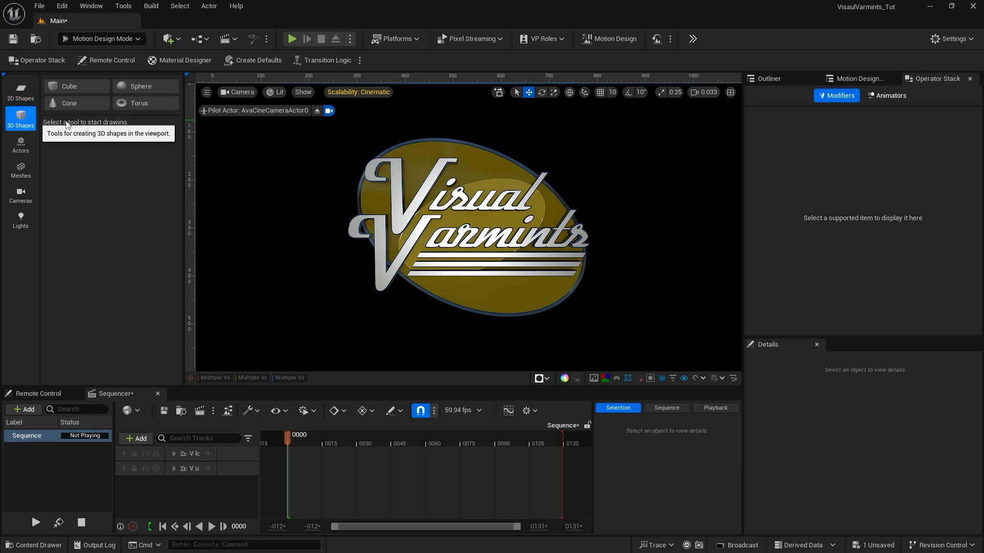
{"action": "left_click", "coordinate": [144, 104]}
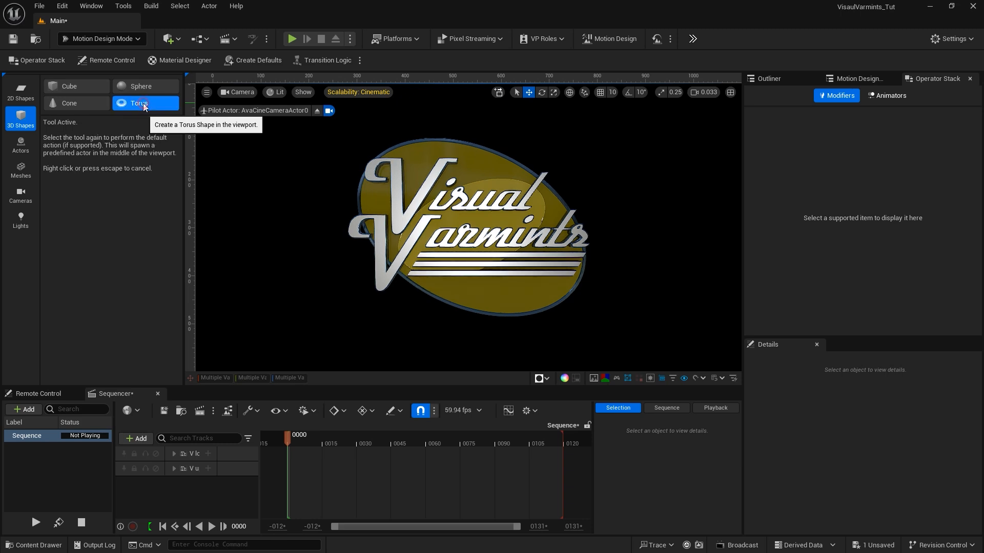
{"action": "left_click", "coordinate": [144, 104]}
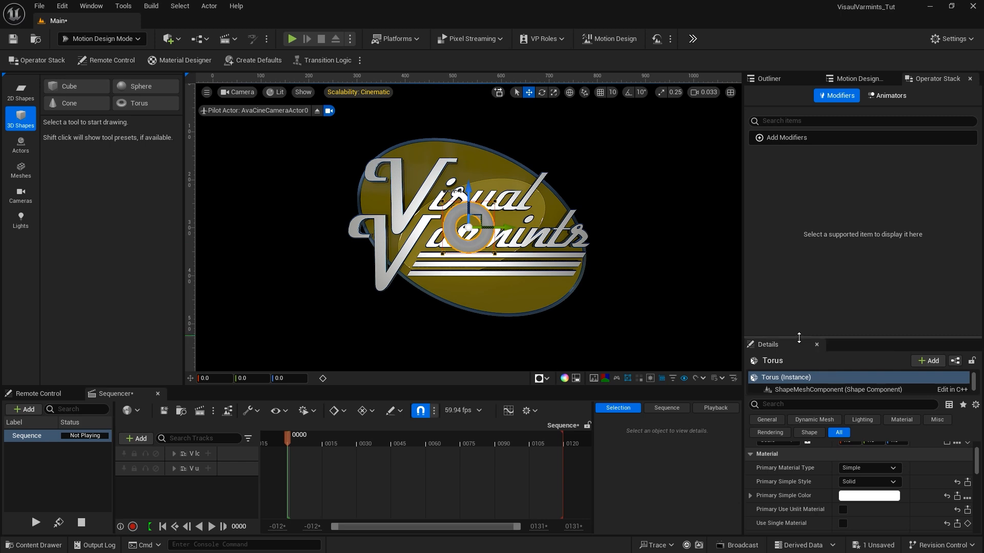
{"action": "left_click_drag", "start_coordinate": [799, 337], "coordinate": [798, 170]}
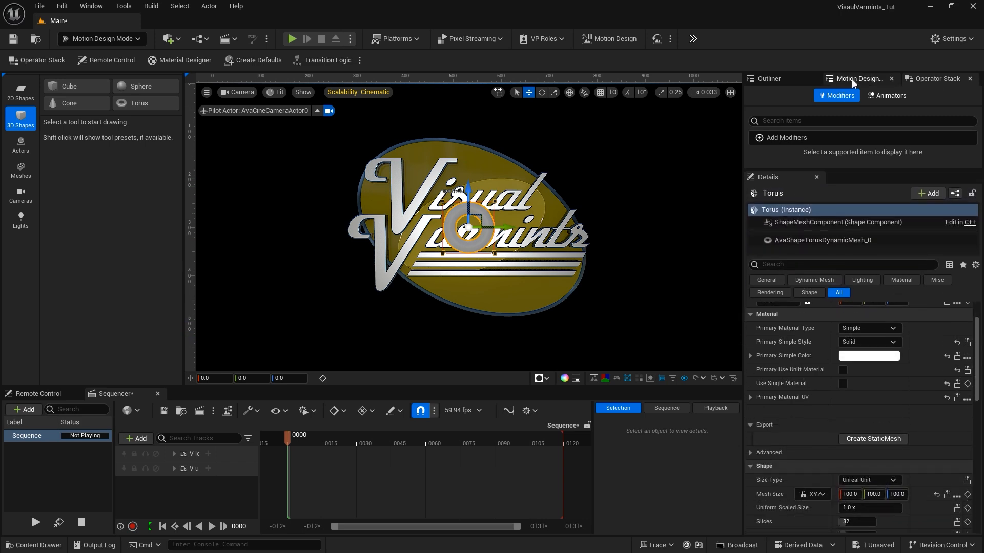
{"action": "left_click", "coordinate": [853, 80]}
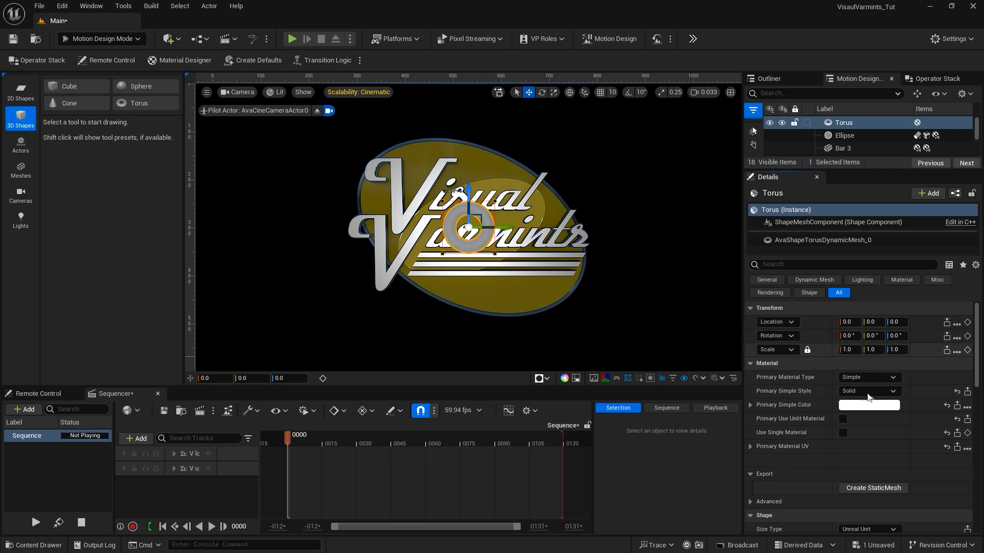
Unlock the torus's mesh size proportions, set the size to 287 × 428 × 287, and set the inner size to 0.99
{"action": "scroll", "coordinate": [874, 424], "scroll_direction": "down", "scroll_amount": 4}
{"action": "scroll", "coordinate": [842, 399], "scroll_direction": "down", "scroll_amount": 3}
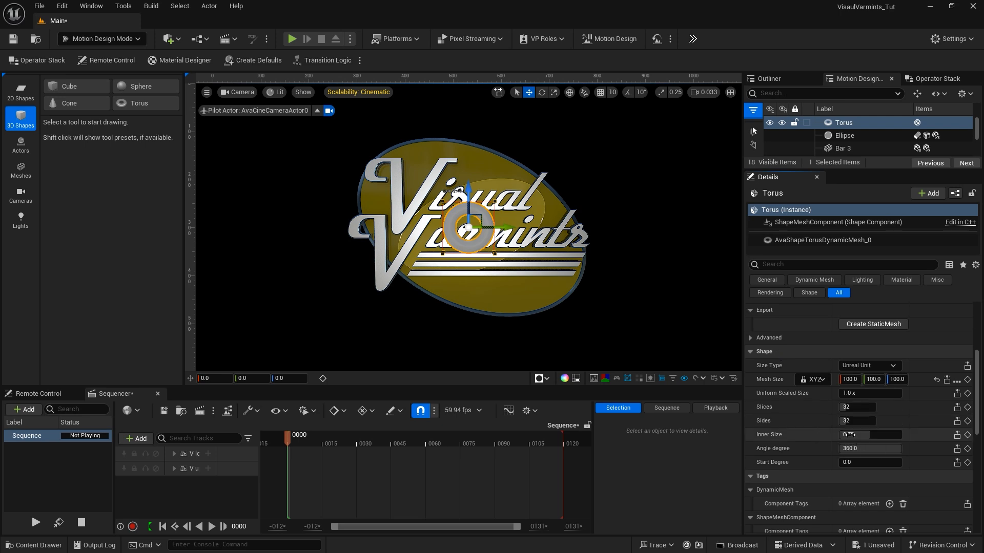
{"action": "left_click", "coordinate": [815, 380]}
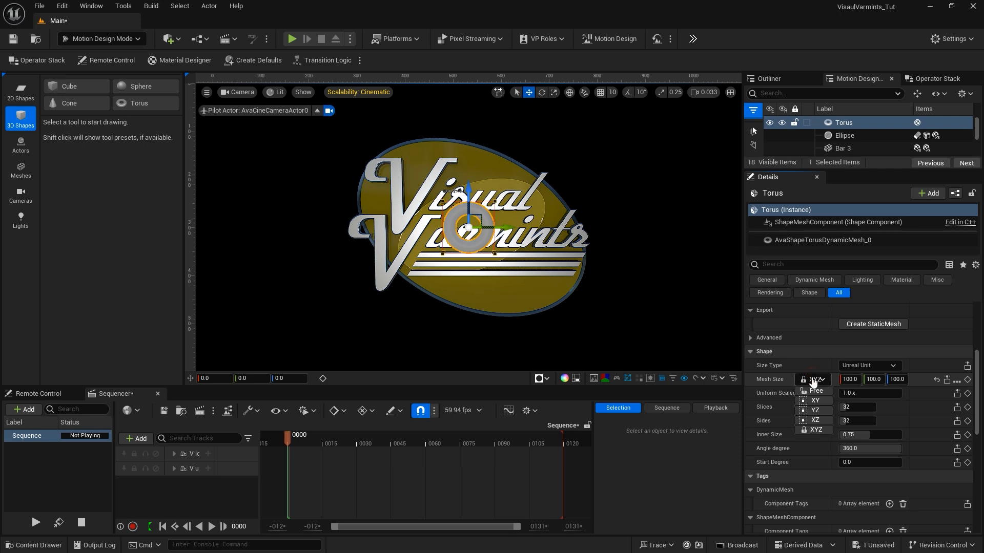
{"action": "left_click", "coordinate": [816, 393]}
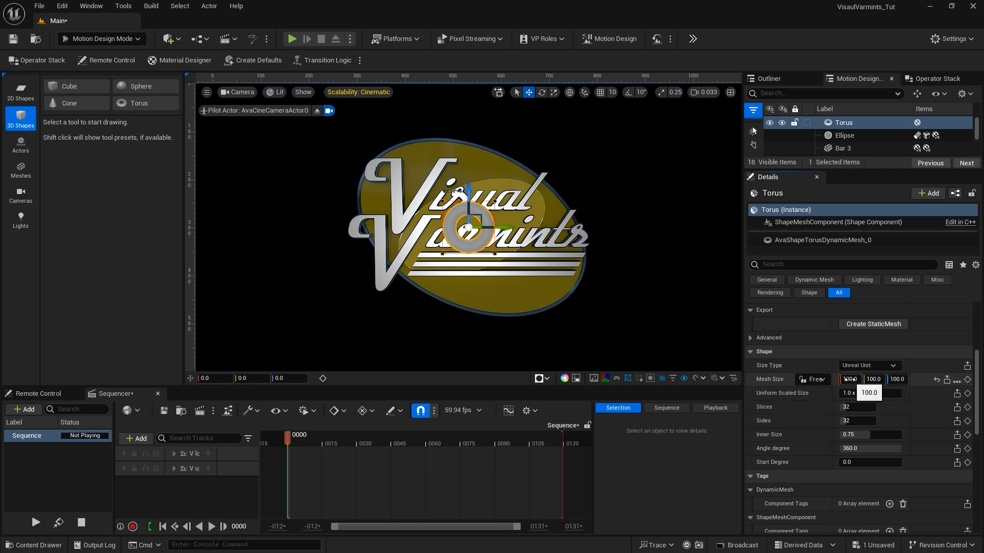
{"action": "left_click", "coordinate": [850, 380]}
{"action": "type", "text": "287"}
{"action": "key", "text": "Tab"}
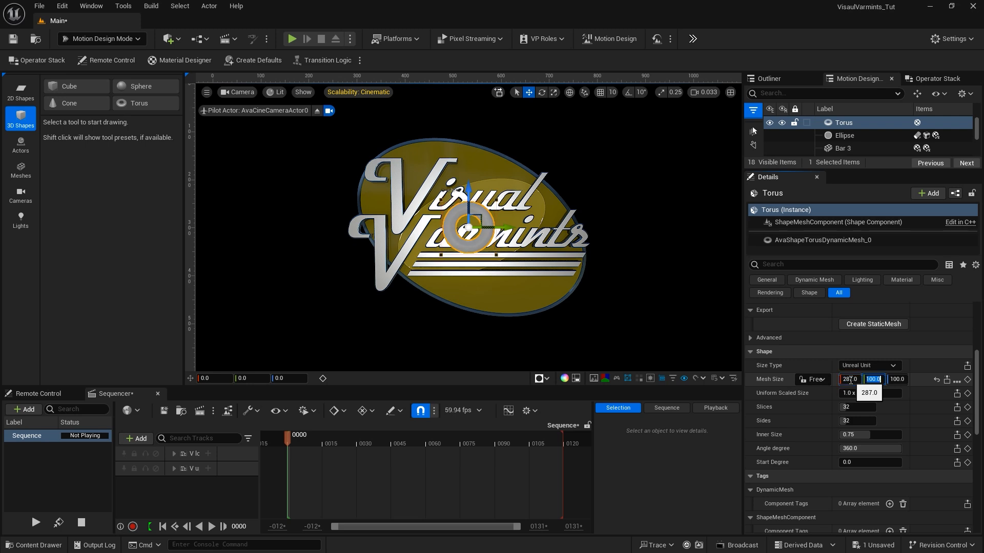
{"action": "type", "text": "428"}
{"action": "key", "text": "Tab"}
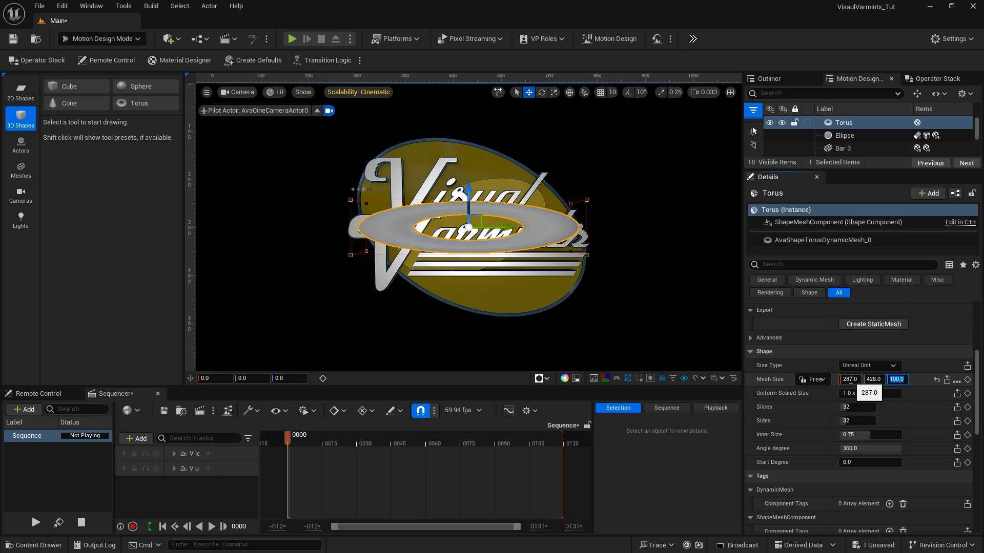
{"action": "type", "text": "287"}
{"action": "key", "text": "Tab"}
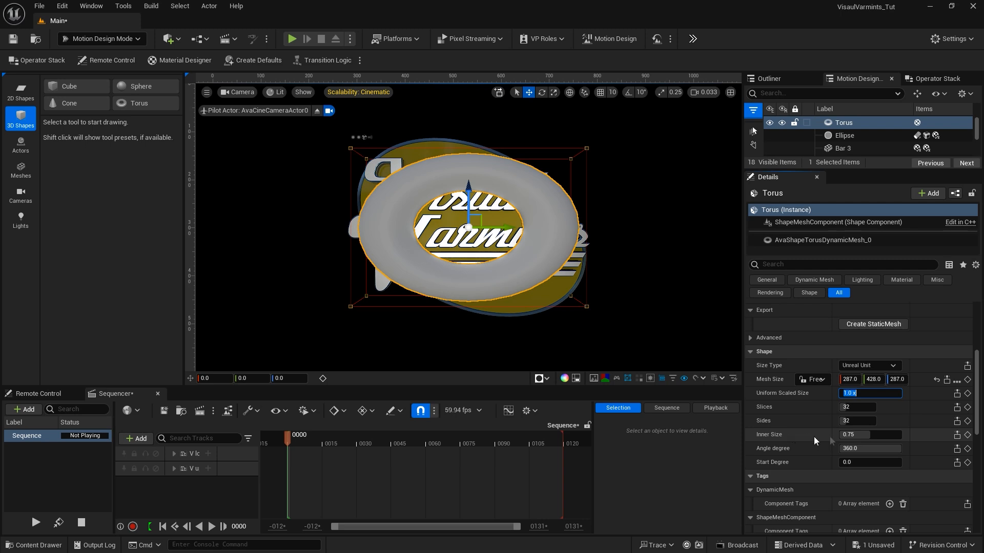
{"action": "left_click_drag", "start_coordinate": [861, 437], "coordinate": [896, 437]}
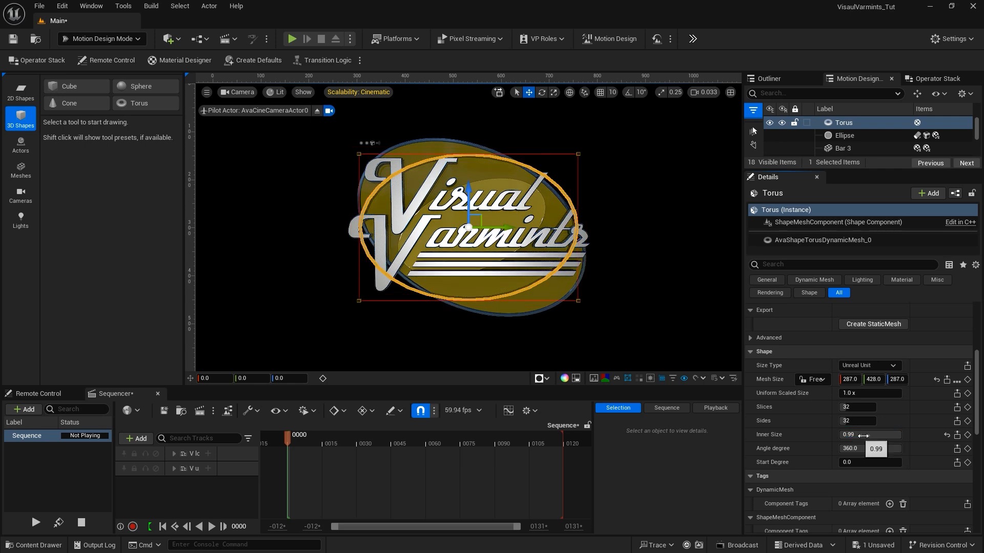
Rotate the torus 21° about X and set its location to X 12 and Y 6
{"action": "scroll", "coordinate": [924, 431], "scroll_direction": "up", "scroll_amount": 5}
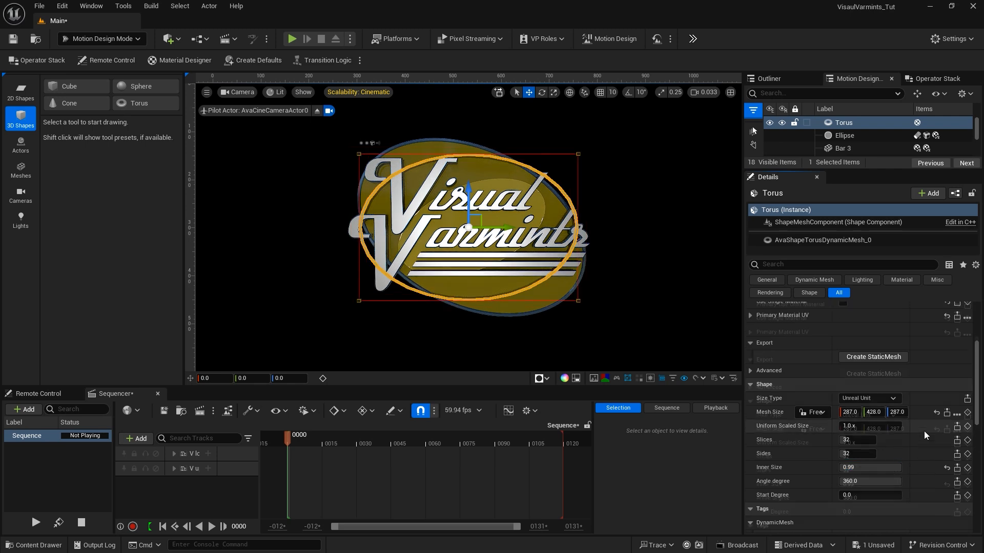
{"action": "left_click", "coordinate": [836, 337]}
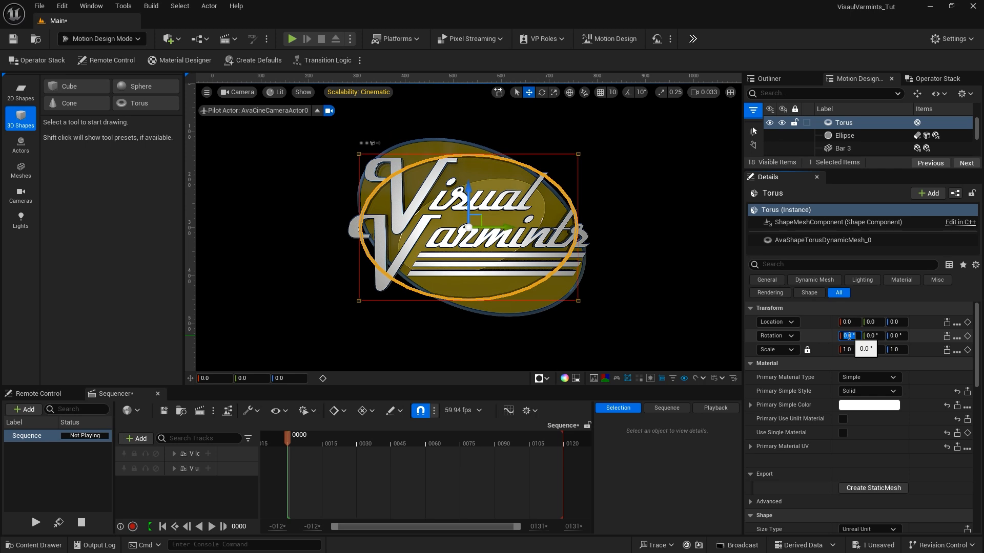
{"action": "type", "text": "21"}
{"action": "key", "text": "Return"}
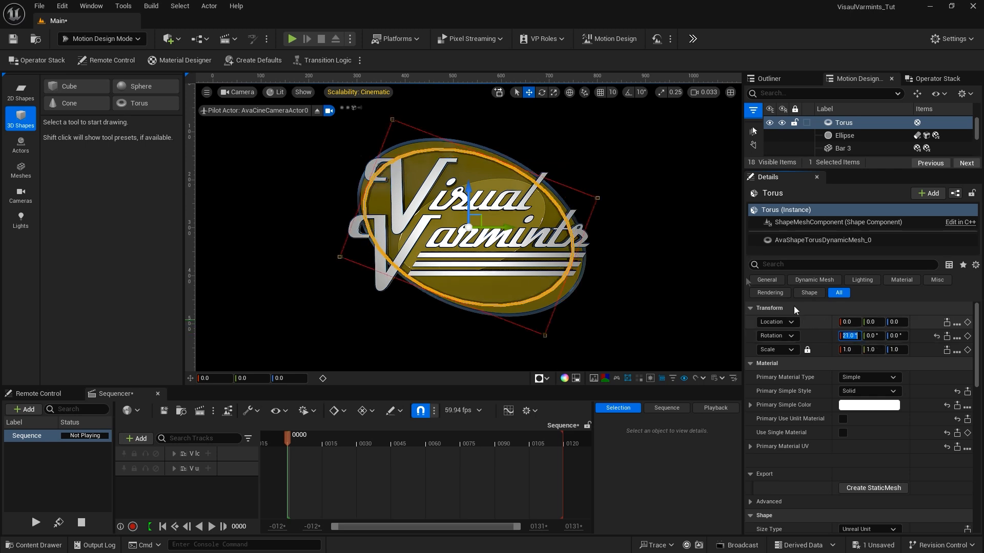
{"action": "left_click", "coordinate": [849, 322]}
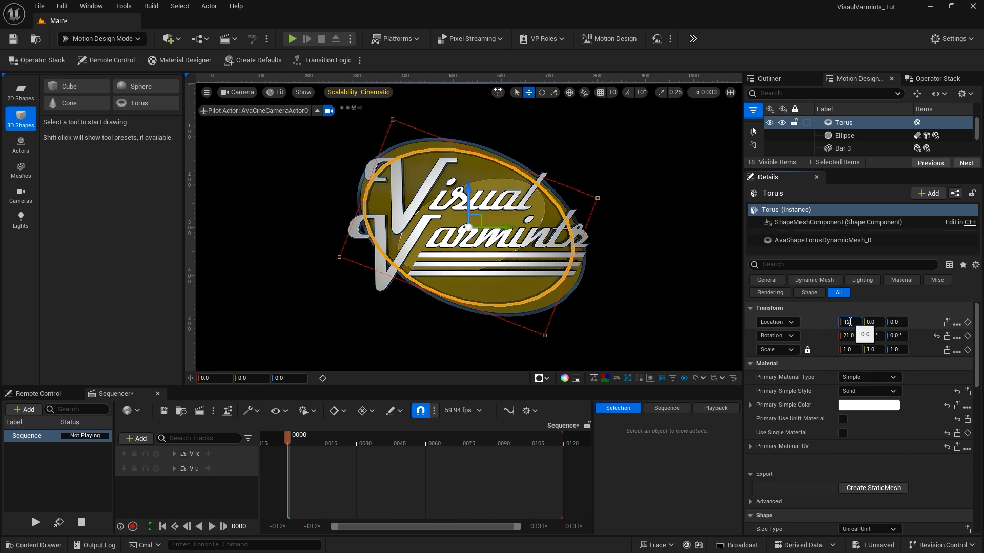
{"action": "type", "text": "12"}
{"action": "key", "text": "Tab"}
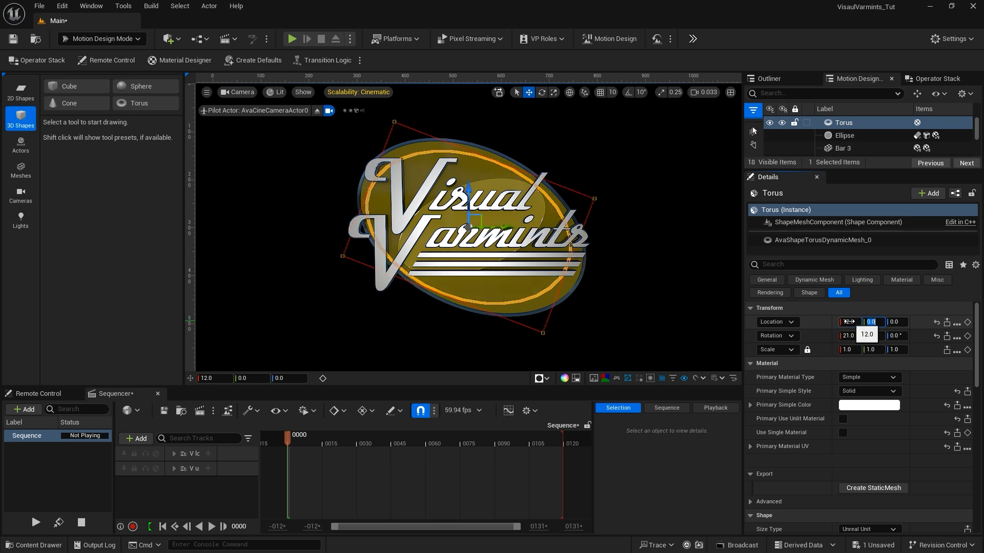
{"action": "type", "text": "6"}
{"action": "key", "text": "Return"}
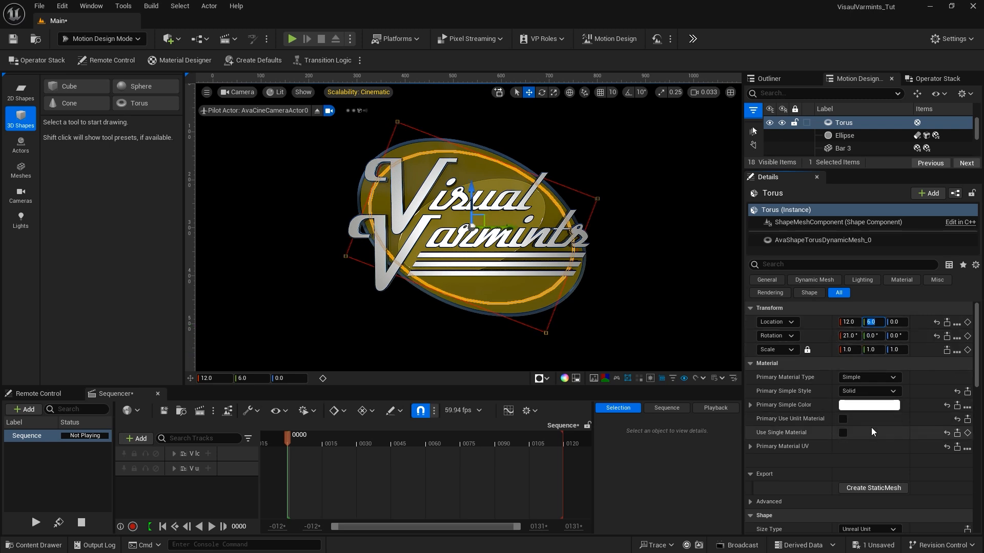
Smooth the torus outline by setting its slices to 96, and deselect the torus
{"action": "scroll", "coordinate": [871, 428], "scroll_direction": "down", "scroll_amount": 6}
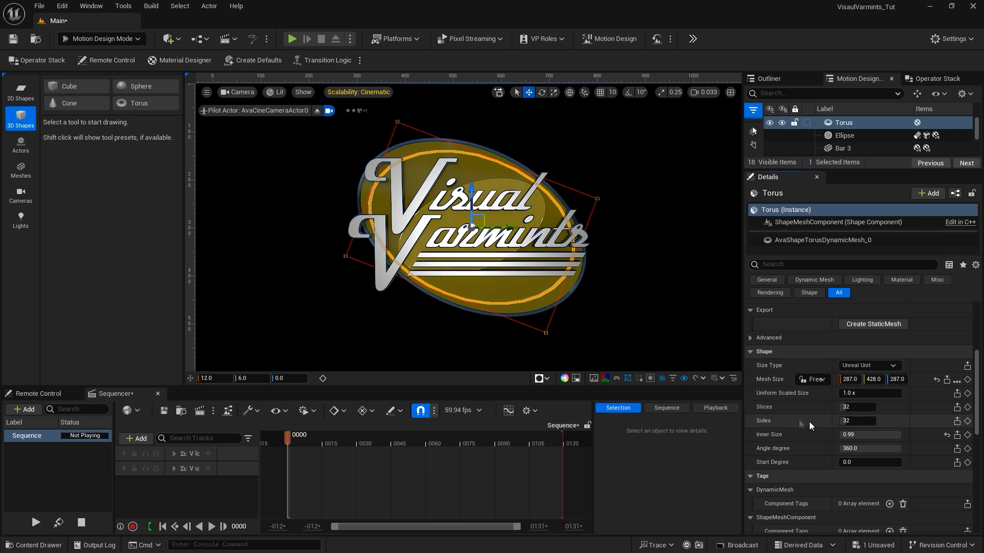
{"action": "left_click", "coordinate": [847, 407]}
{"action": "type", "text": "96"}
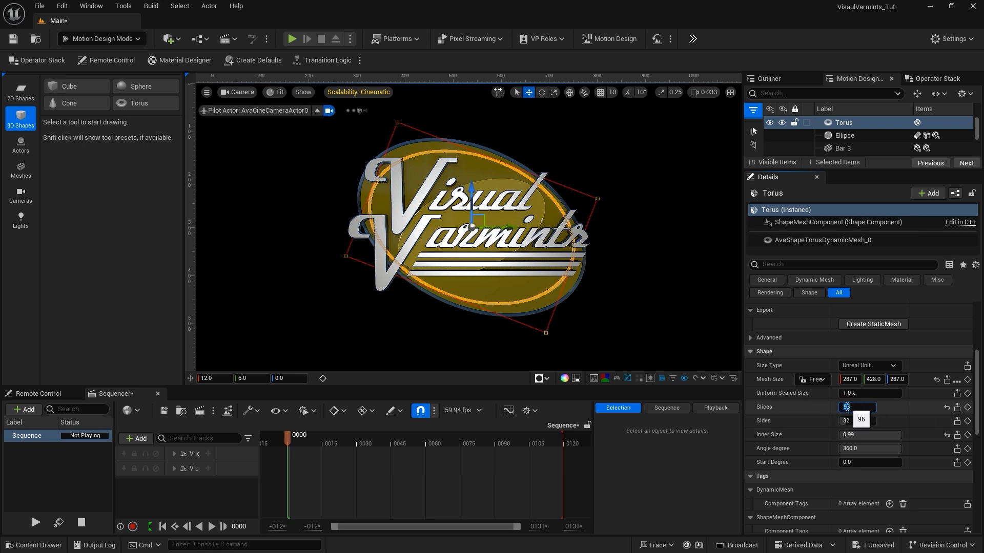
{"action": "key", "text": "Return"}
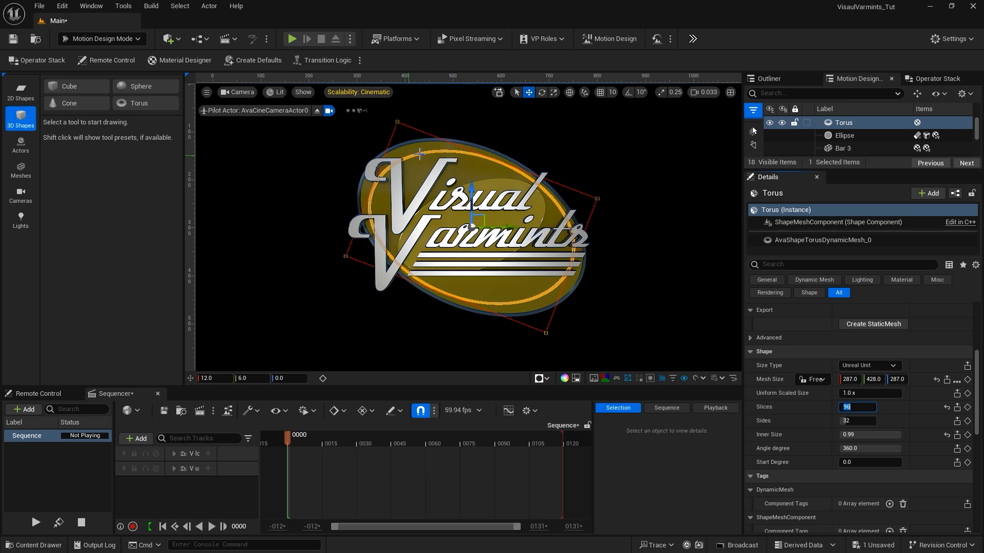
{"action": "left_click", "coordinate": [642, 298]}
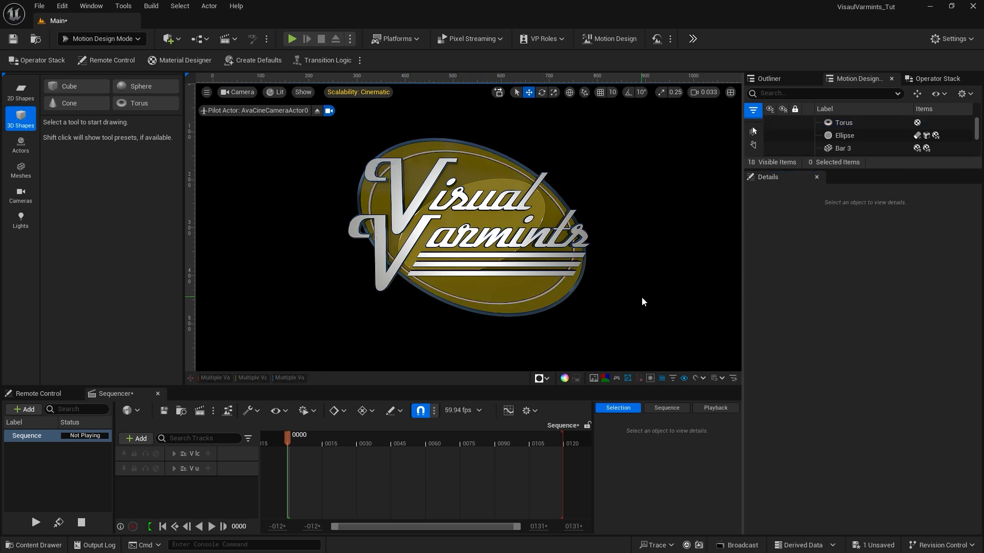
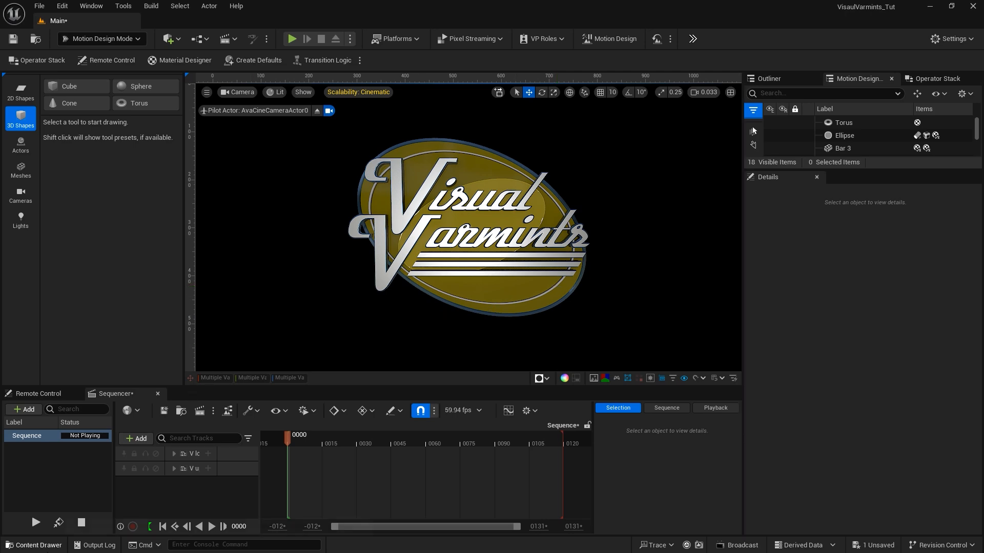
Show the project's Content > Materials folder in the content drawer and clear its "glass" search filter
{"action": "left_click", "coordinate": [50, 546]}
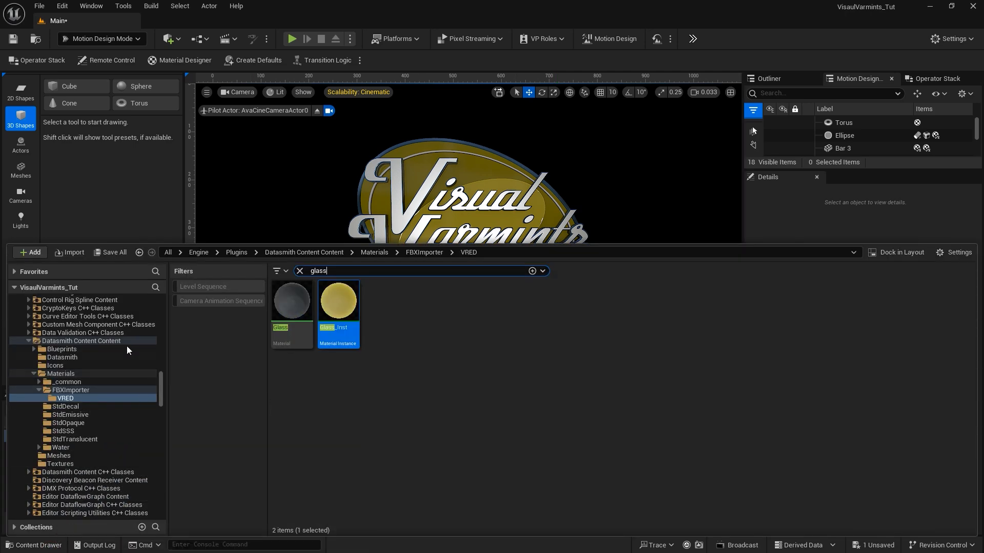
{"action": "scroll", "coordinate": [118, 347], "scroll_direction": "down", "scroll_amount": 5}
{"action": "scroll", "coordinate": [100, 346], "scroll_direction": "up", "scroll_amount": 10}
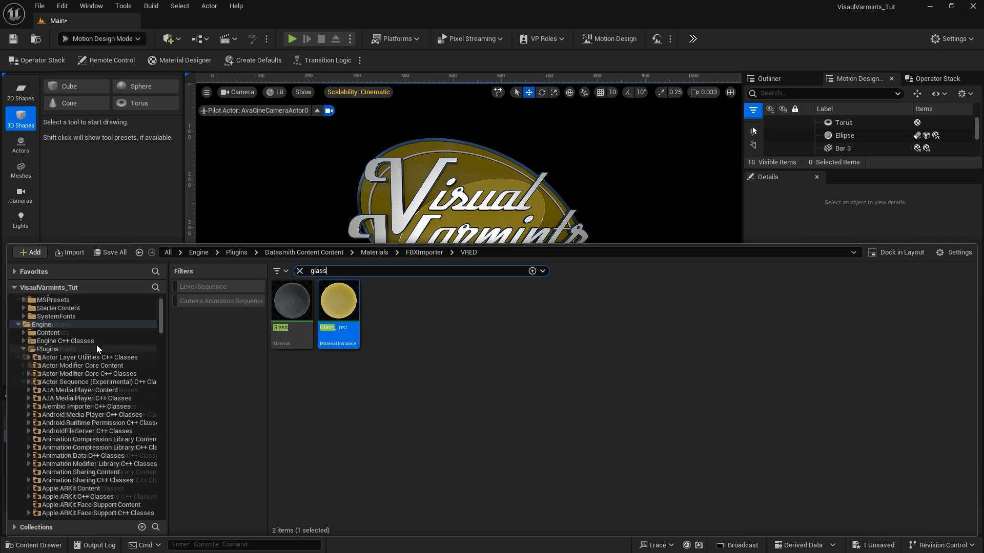
{"action": "left_click", "coordinate": [37, 326]}
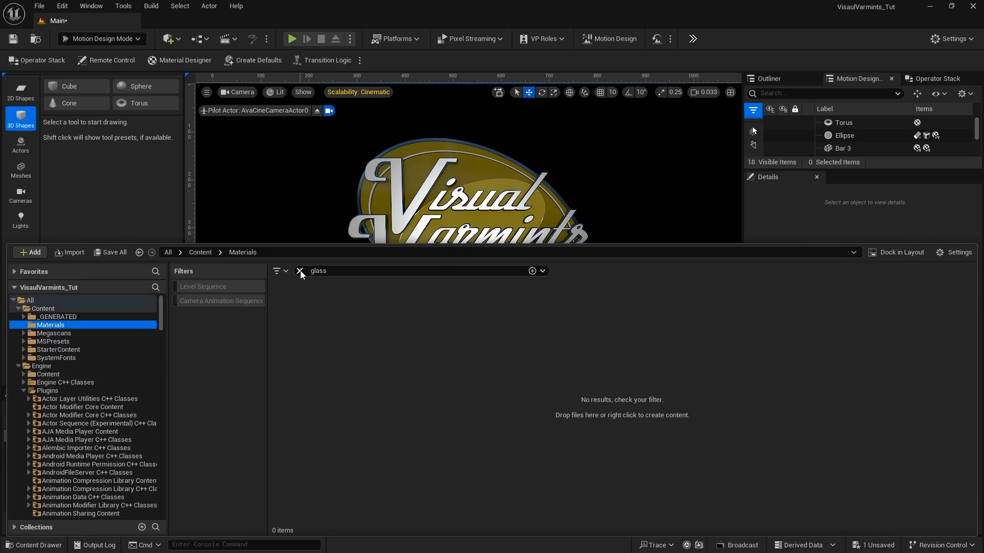
{"action": "left_click", "coordinate": [300, 272]}
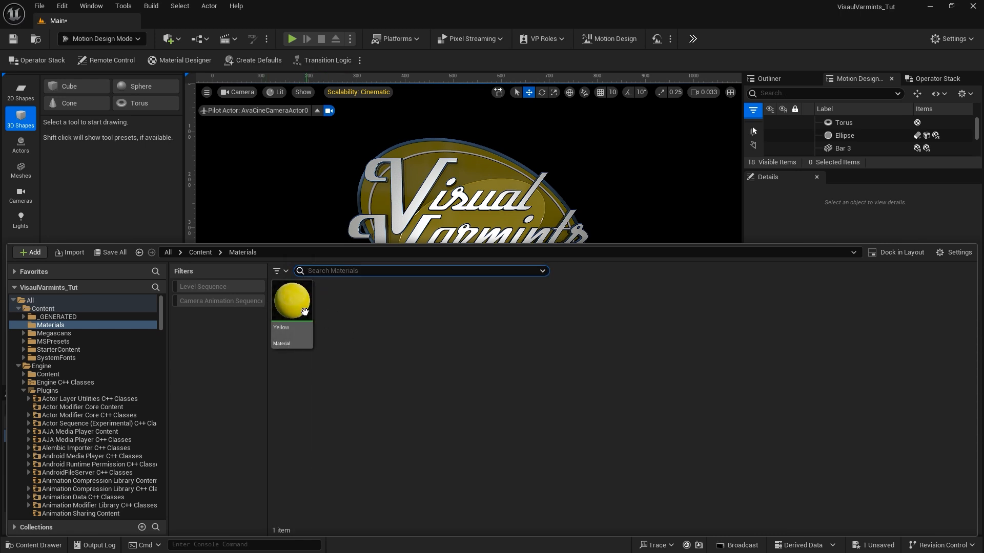
Create a new material named NeonYellow in the Materials folder
{"action": "mouse_move", "coordinate": [304, 312]}
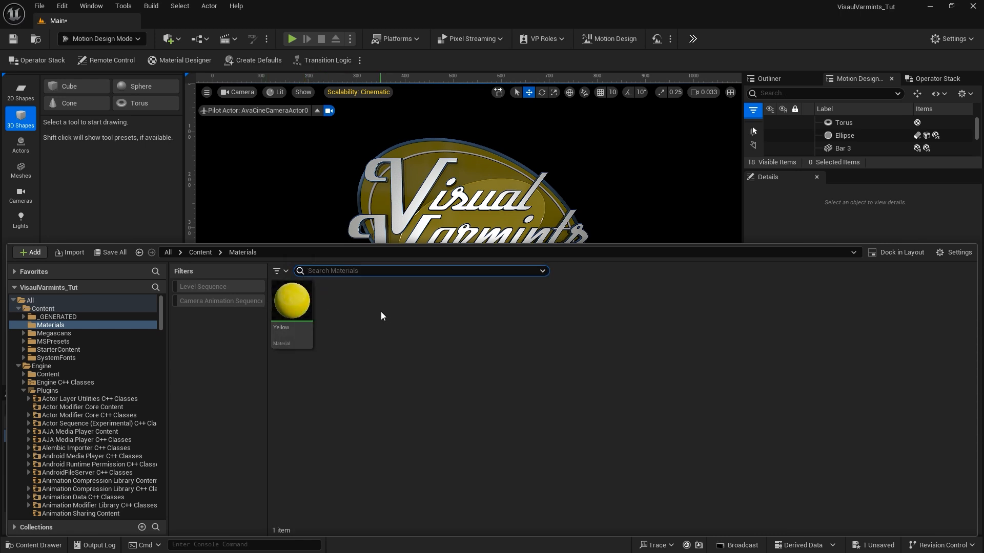
{"action": "right_click", "coordinate": [381, 315]}
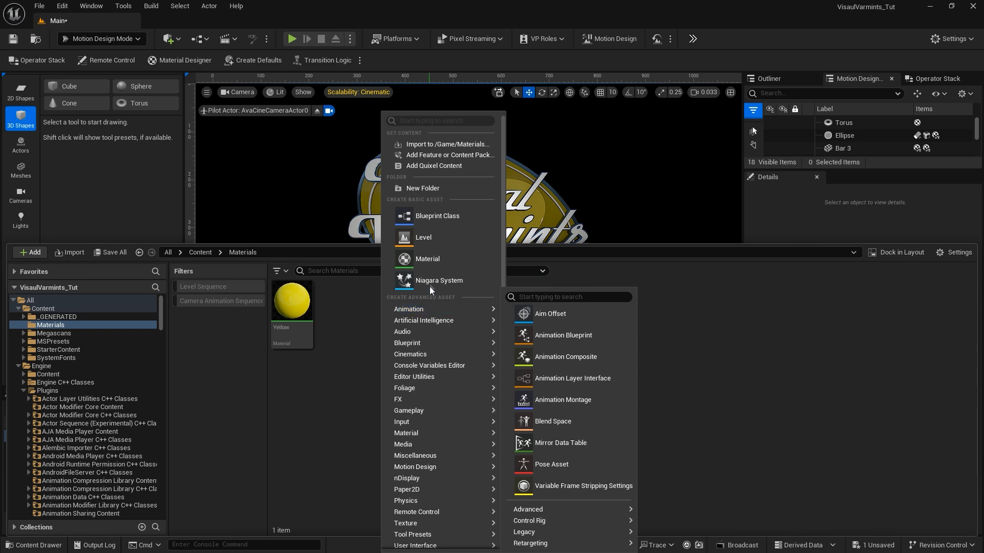
{"action": "left_click", "coordinate": [431, 259]}
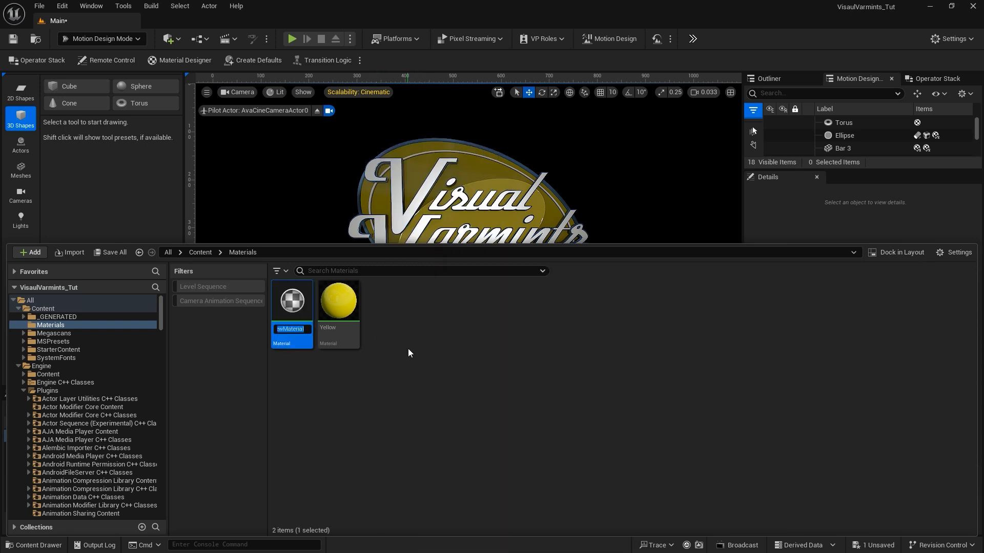
{"action": "type", "text": "NeonYellow"}
{"action": "key", "text": "Return"}
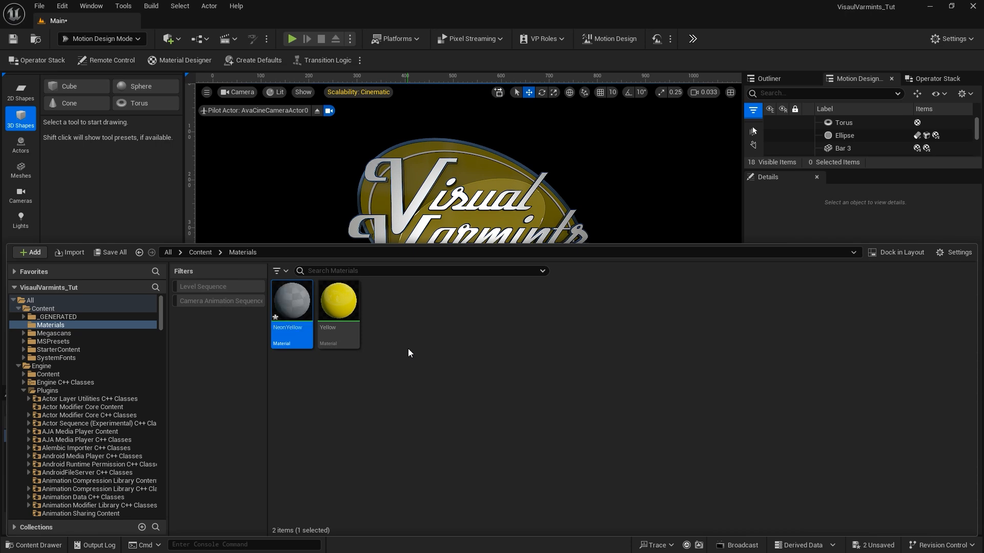
Open the NeonYellow material and add a Constant3Vector node coloured yellow with R 1.0, G 0.785351 and B 0.0
{"action": "double_click", "coordinate": [297, 306]}
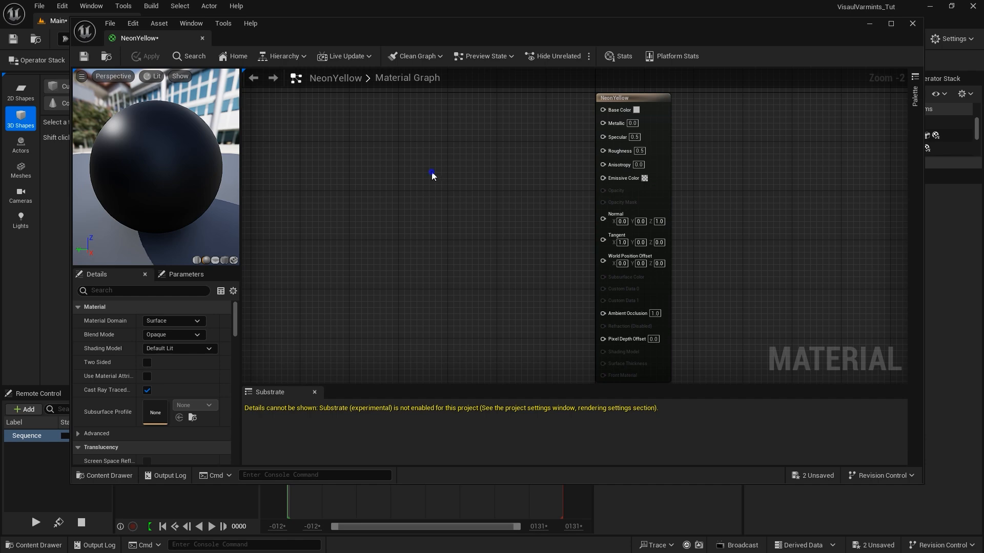
{"action": "right_click", "coordinate": [432, 173]}
{"action": "type", "text": "consta"}
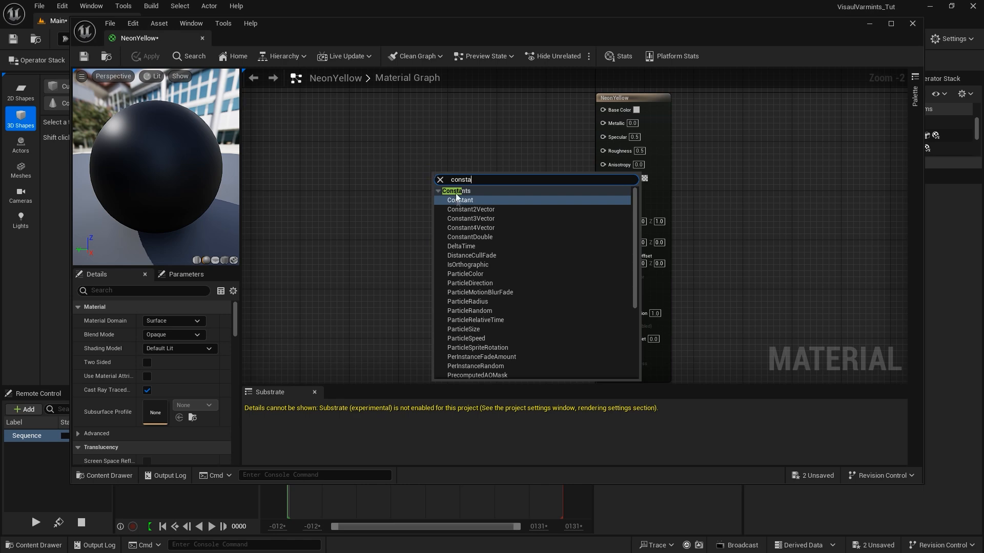
{"action": "left_click", "coordinate": [468, 219]}
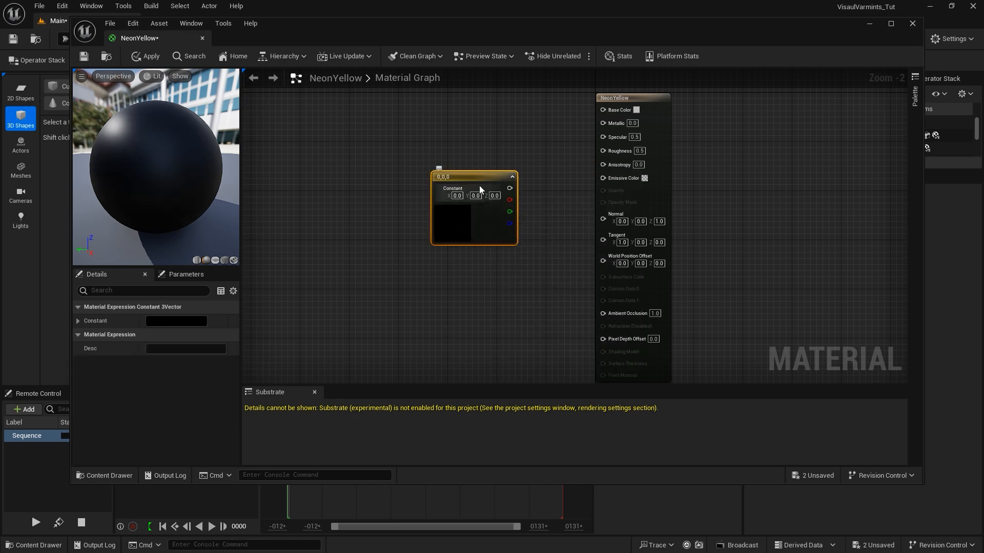
{"action": "left_click_drag", "start_coordinate": [479, 184], "coordinate": [389, 126]}
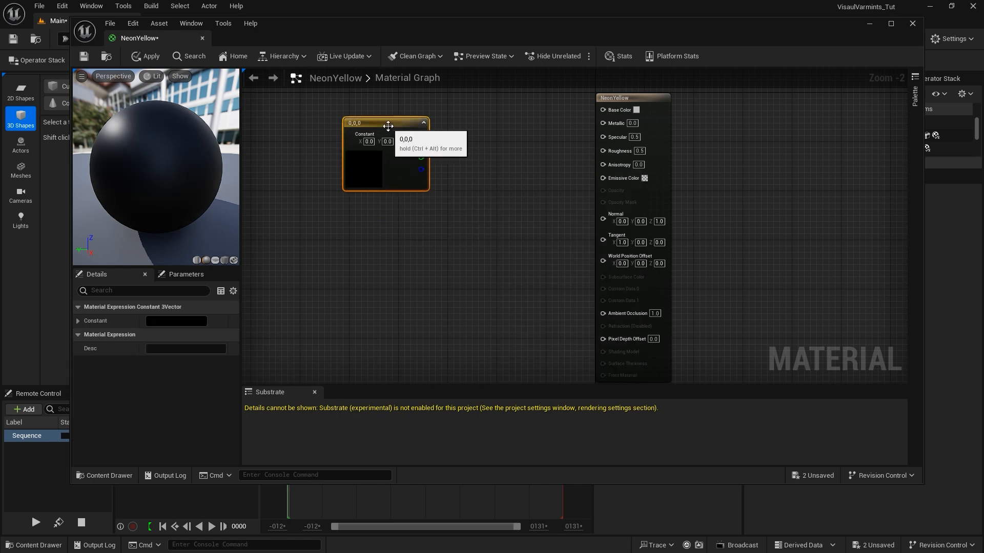
{"action": "double_click", "coordinate": [363, 166]}
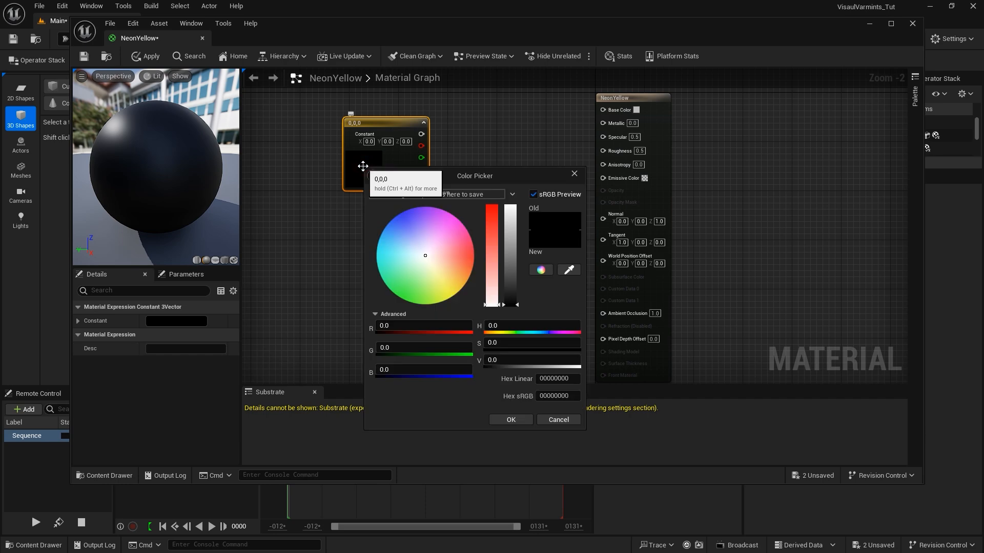
{"action": "left_click_drag", "start_coordinate": [427, 256], "coordinate": [466, 299]}
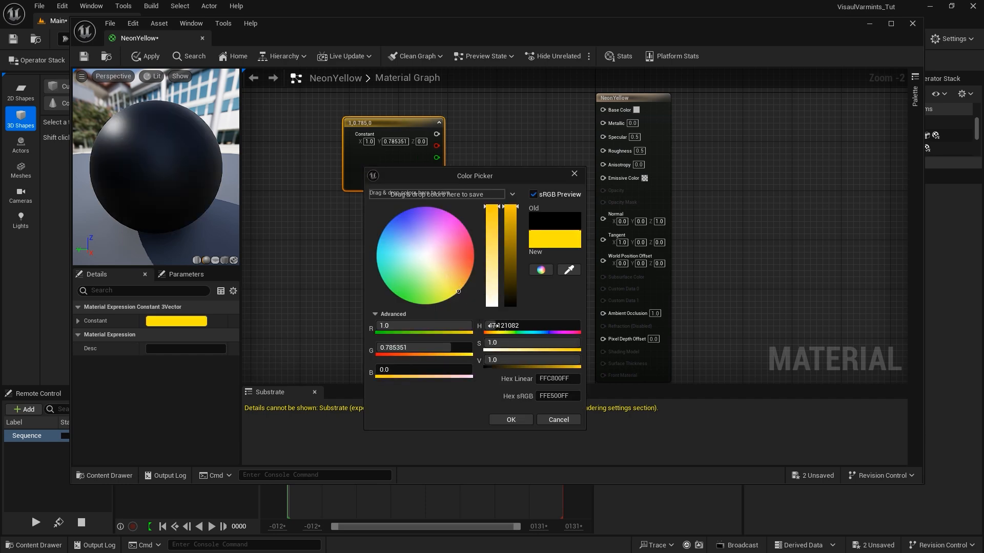
{"action": "left_click", "coordinate": [511, 419]}
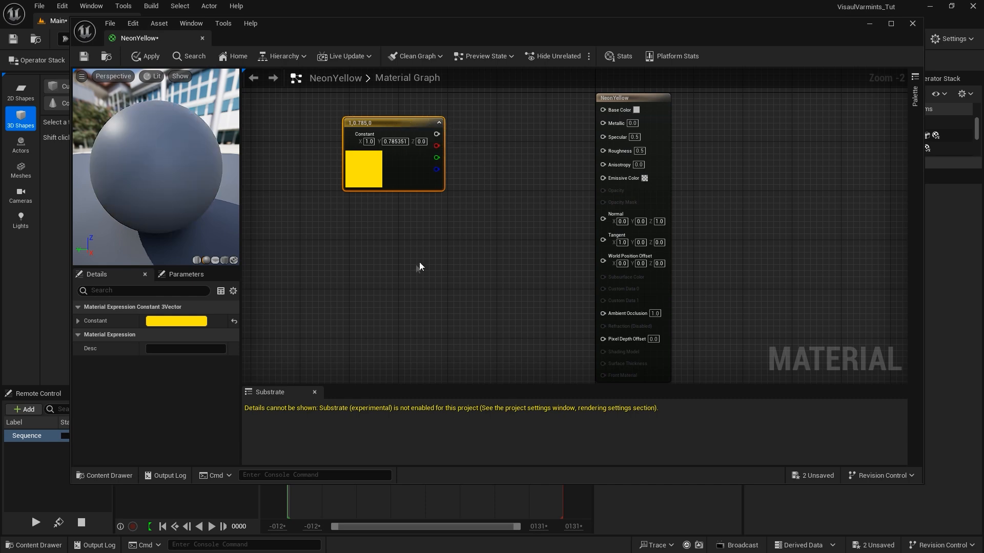
Add a single-value Constant node and place it just below the yellow colour node
{"action": "right_click", "coordinate": [394, 268]}
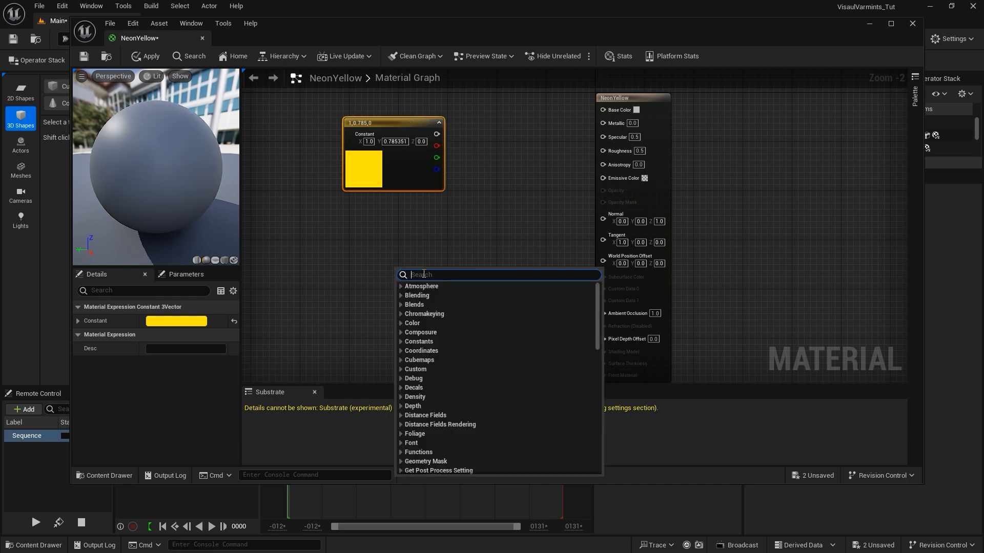
{"action": "type", "text": "const"}
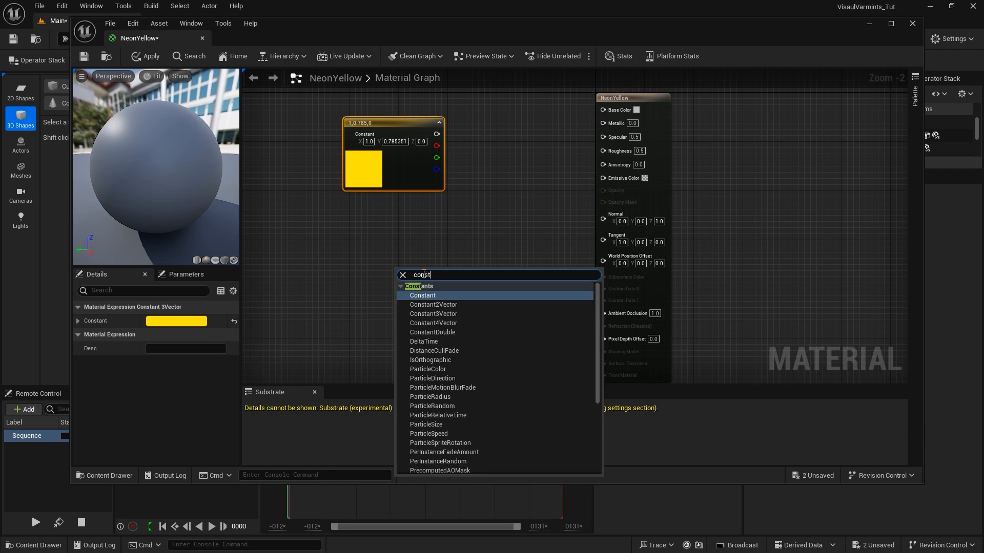
{"action": "left_click", "coordinate": [423, 295]}
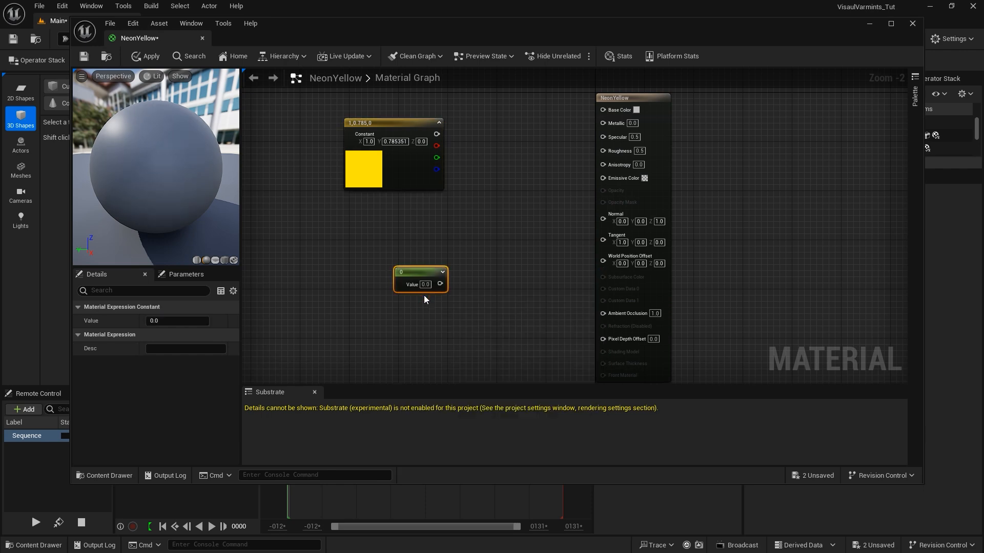
{"action": "left_click_drag", "start_coordinate": [419, 253], "coordinate": [412, 244]}
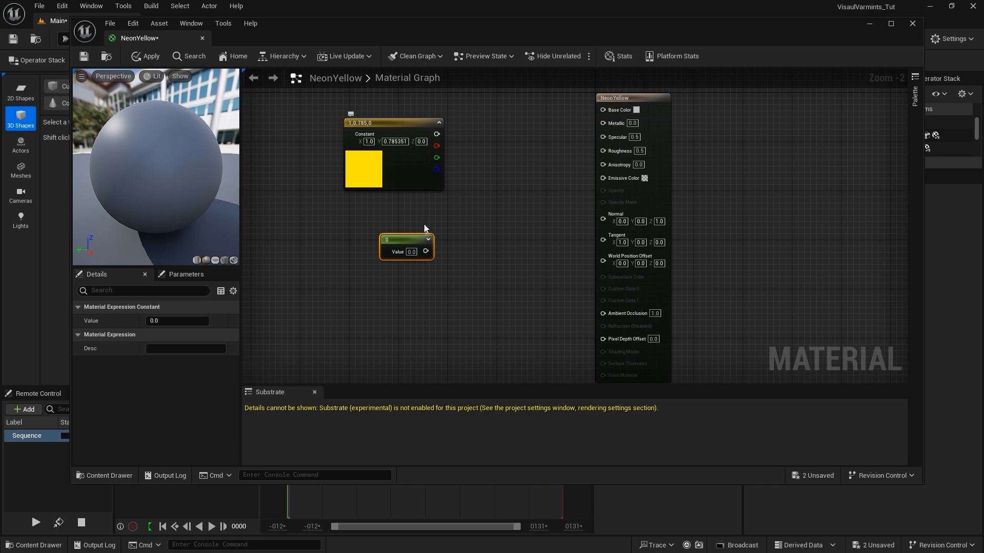
Add a Multiply node between the two constant nodes and the material's output node
{"action": "right_click", "coordinate": [481, 214]}
{"action": "type", "text": "mu"}
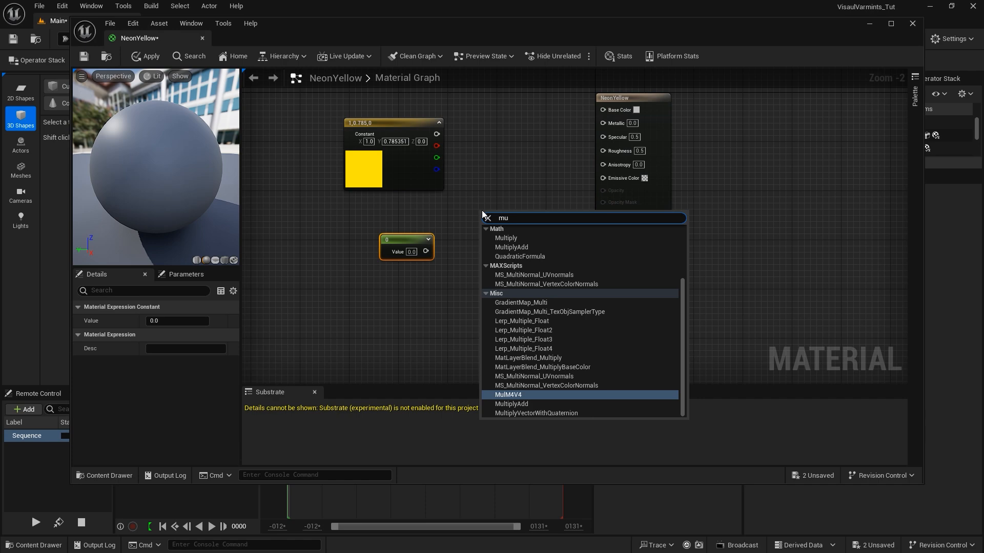
{"action": "type", "text": "ltu"}
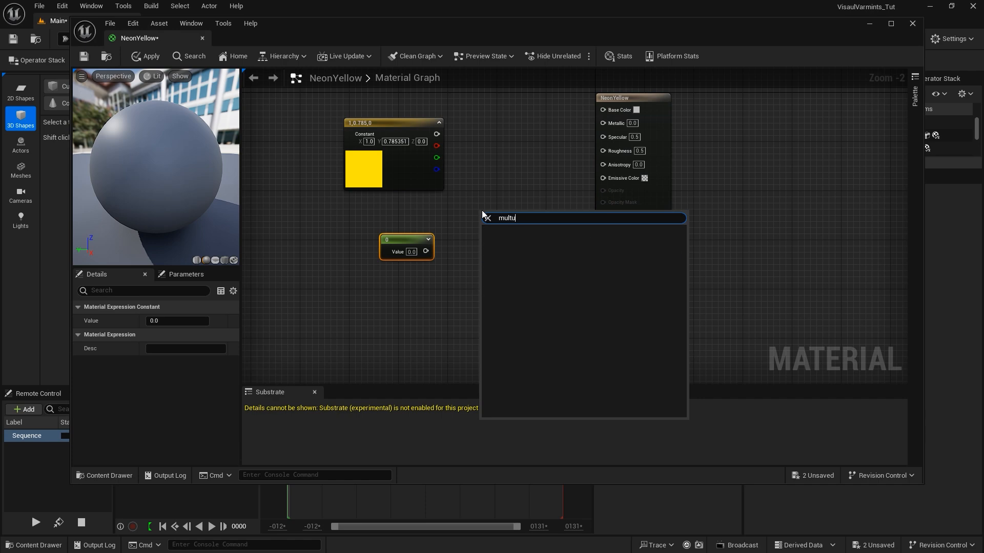
{"action": "key", "text": "BackSpace"}
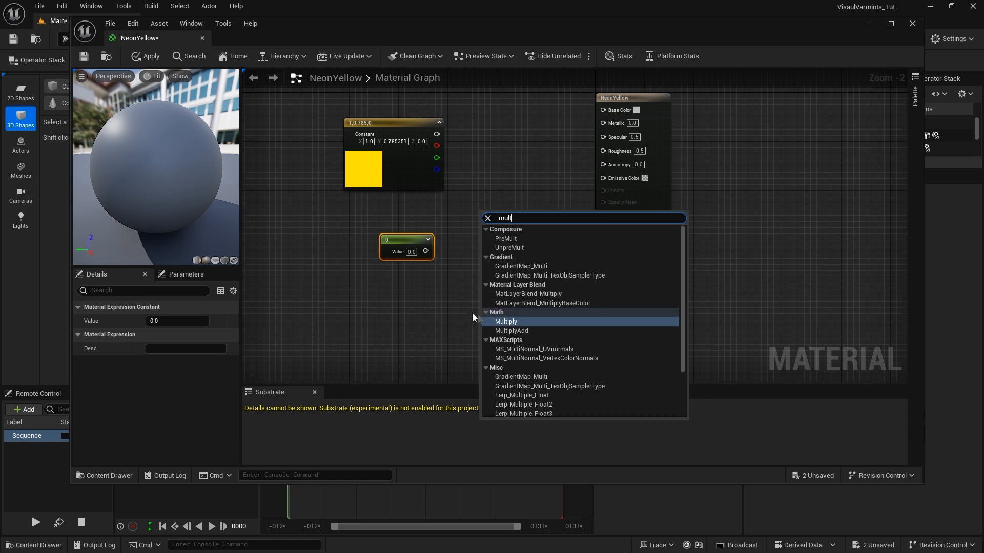
{"action": "left_click", "coordinate": [505, 322]}
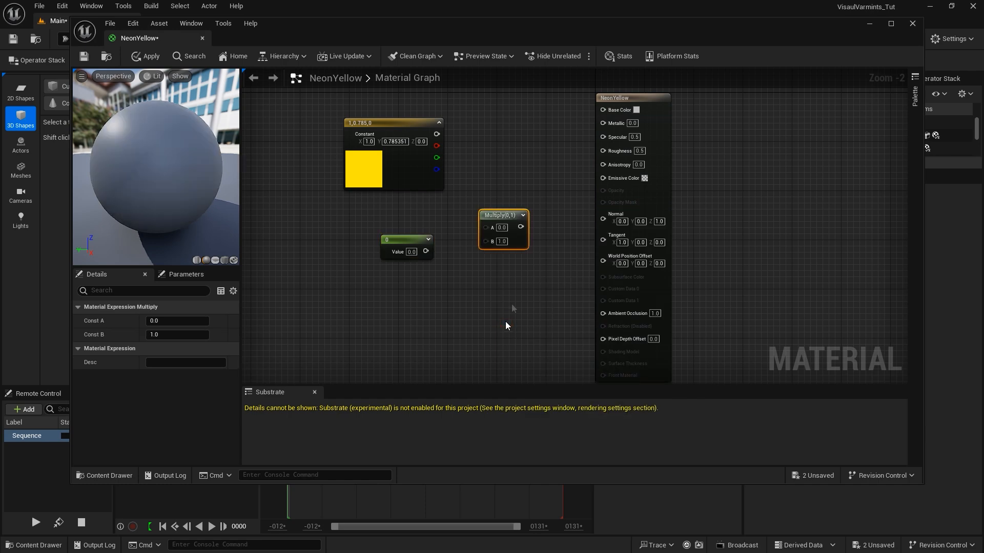
{"action": "left_click_drag", "start_coordinate": [507, 212], "coordinate": [518, 195]}
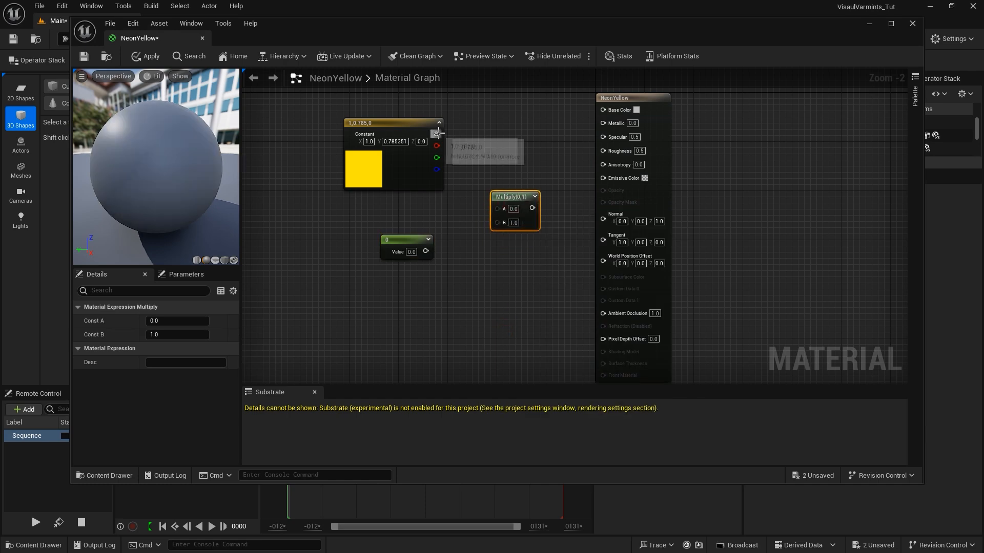
Wire the yellow colour to Multiply A, the constant to B and the result to Emissive Color, and set the constant to 10
{"action": "left_click_drag", "start_coordinate": [437, 134], "coordinate": [497, 208]}
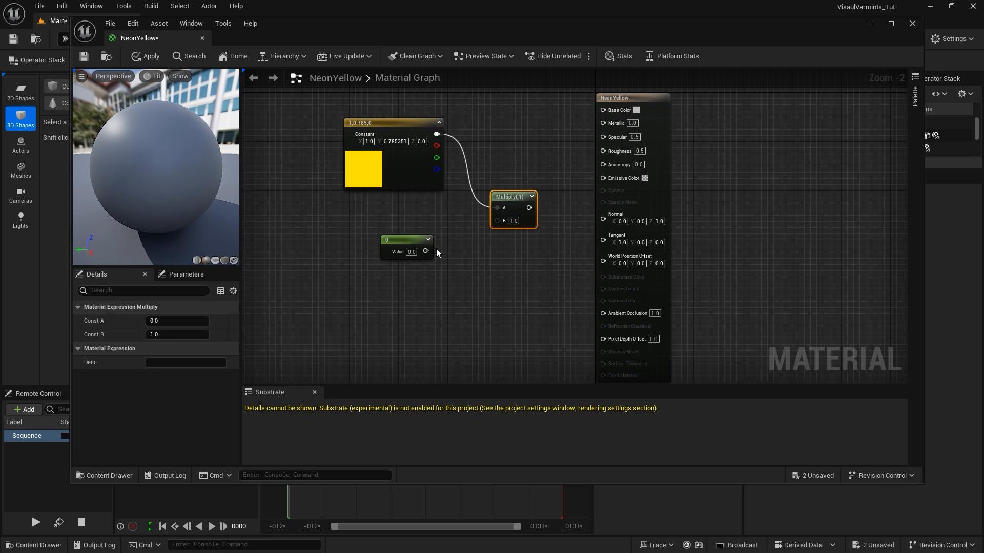
{"action": "left_click_drag", "start_coordinate": [426, 252], "coordinate": [603, 177]}
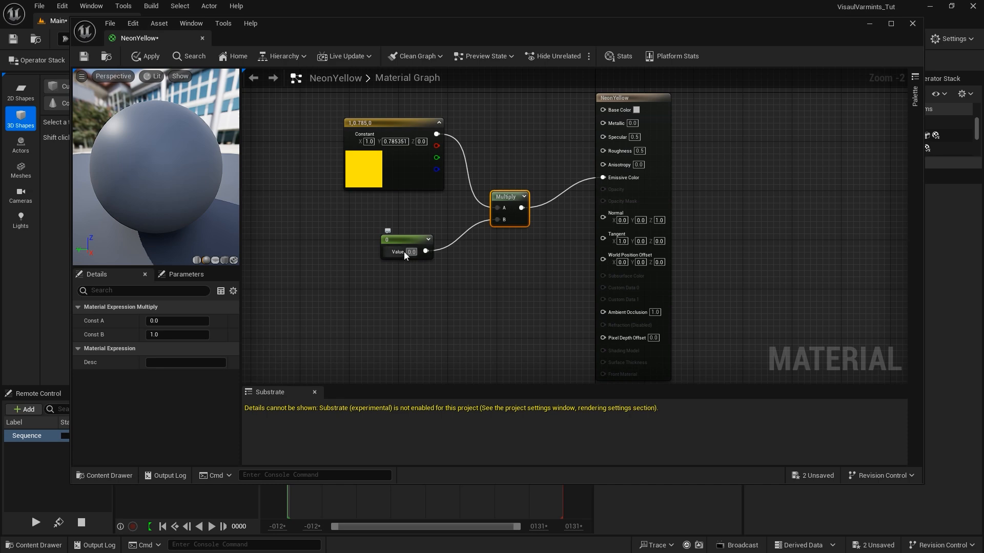
{"action": "type", "text": "1"}
{"action": "key", "text": "Return"}
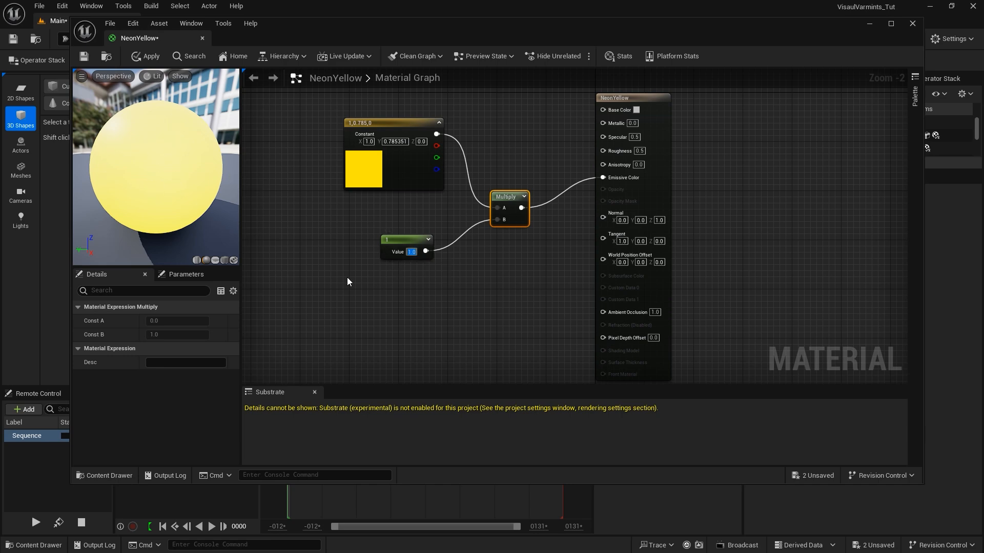
{"action": "type", "text": "10"}
{"action": "key", "text": "Return"}
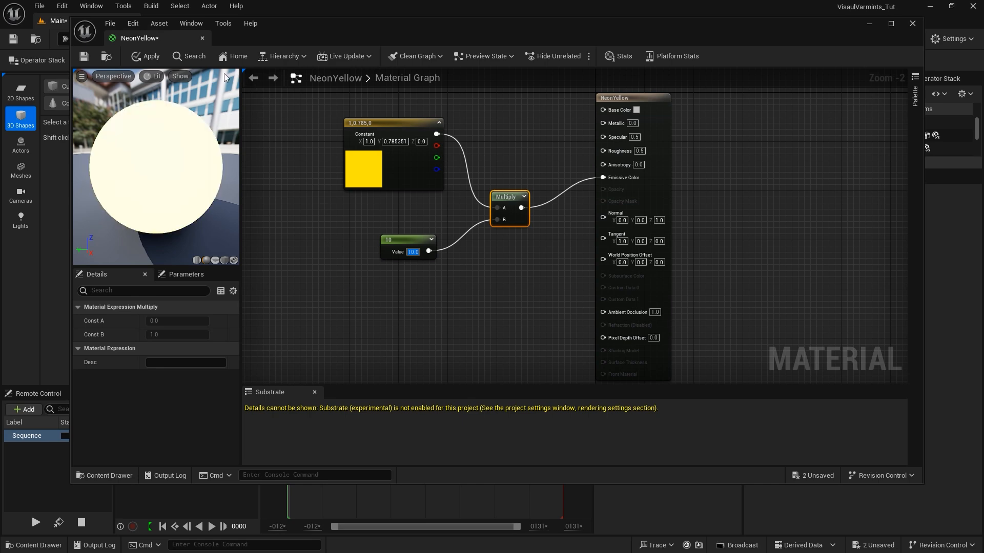
Apply and save the NeonYellow material, and close its editor
{"action": "left_click", "coordinate": [141, 57]}
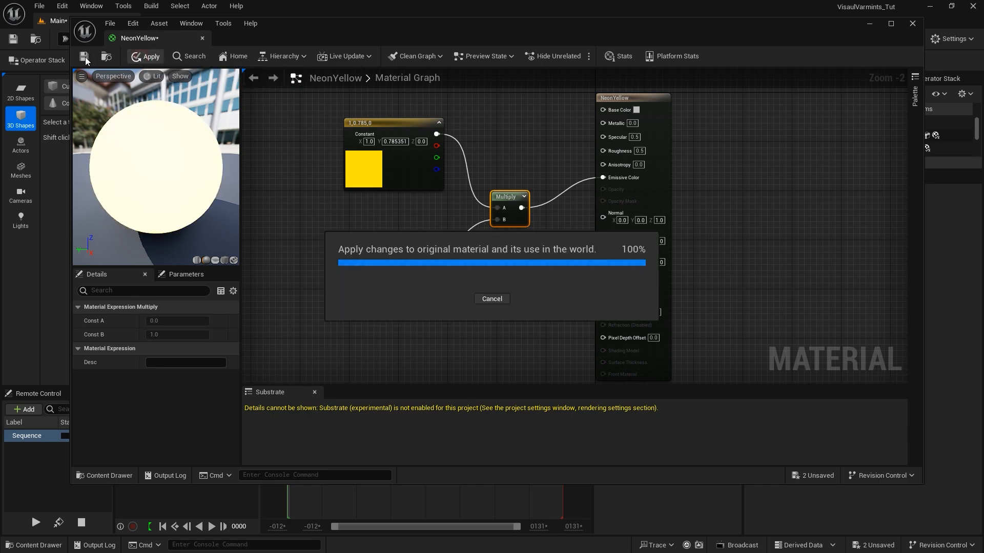
{"action": "left_click", "coordinate": [84, 57]}
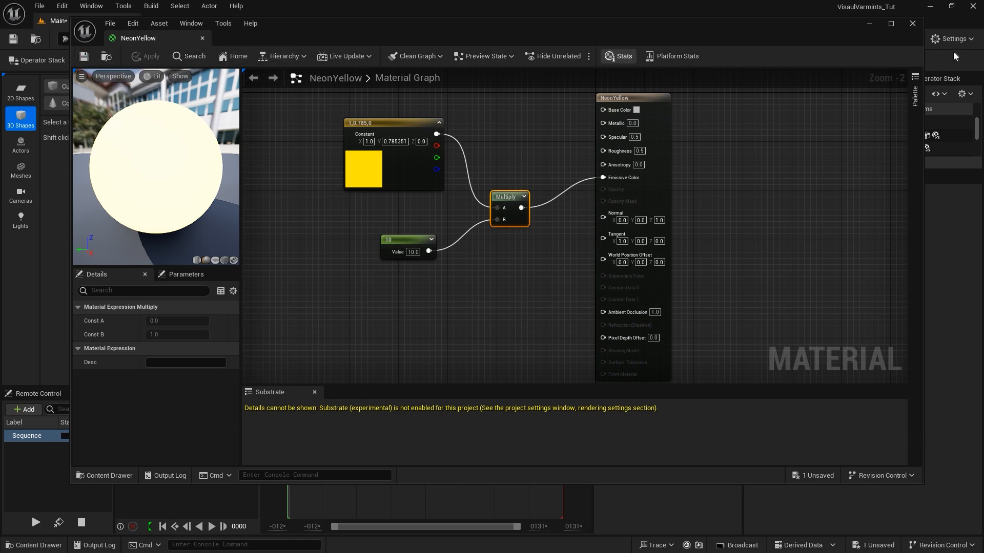
{"action": "left_click", "coordinate": [913, 24]}
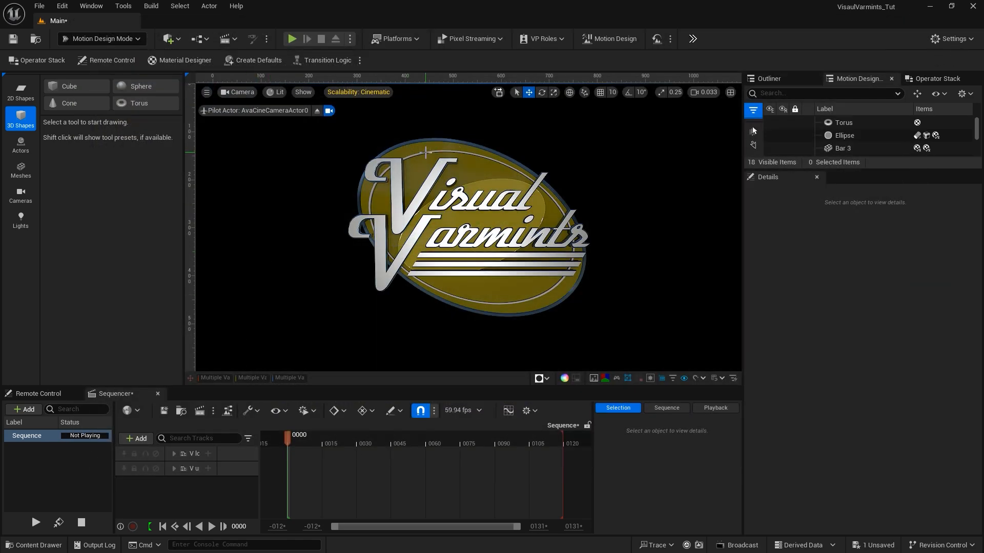
Switch the torus's primary material type to Asset, assign the NeonYellow material, and deselect the torus
{"action": "left_click", "coordinate": [842, 123]}
{"action": "scroll", "coordinate": [844, 410], "scroll_direction": "up", "scroll_amount": 5}
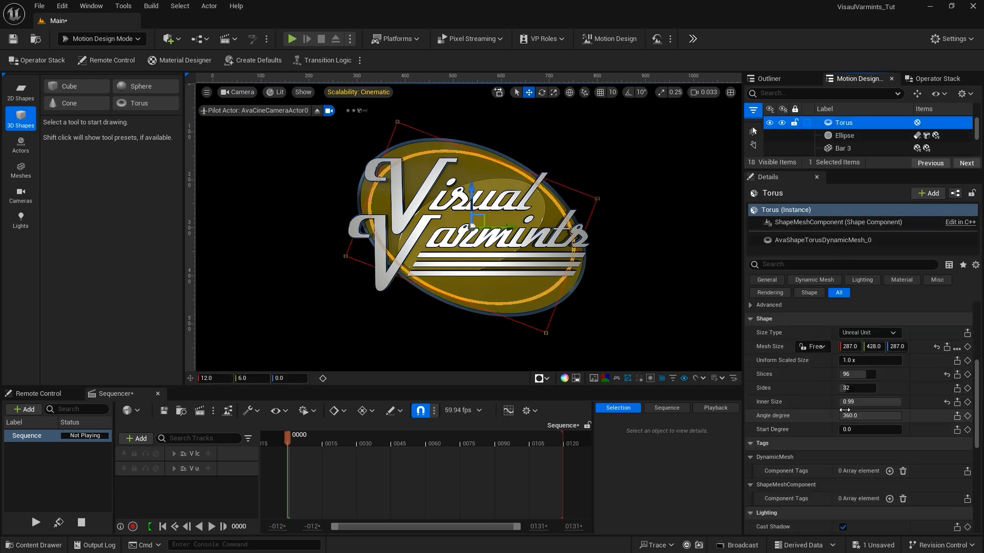
{"action": "scroll", "coordinate": [845, 410], "scroll_direction": "up", "scroll_amount": 2}
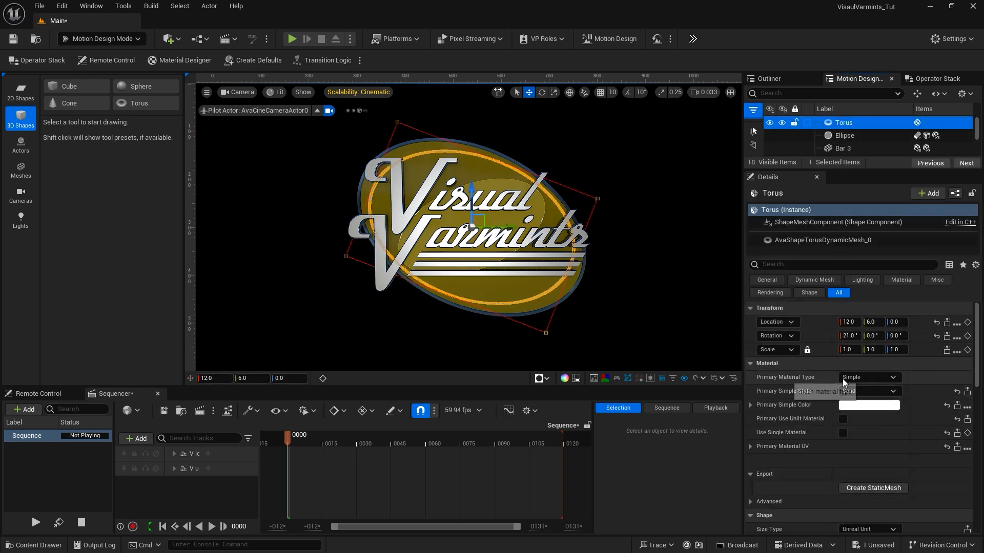
{"action": "left_click", "coordinate": [868, 377]}
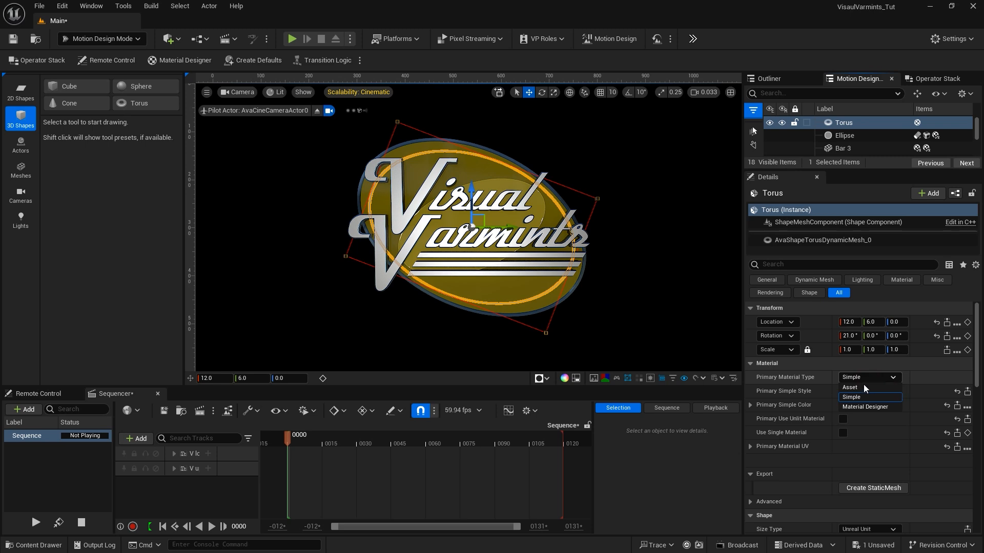
{"action": "left_click", "coordinate": [862, 384]}
{"action": "left_click", "coordinate": [886, 395]}
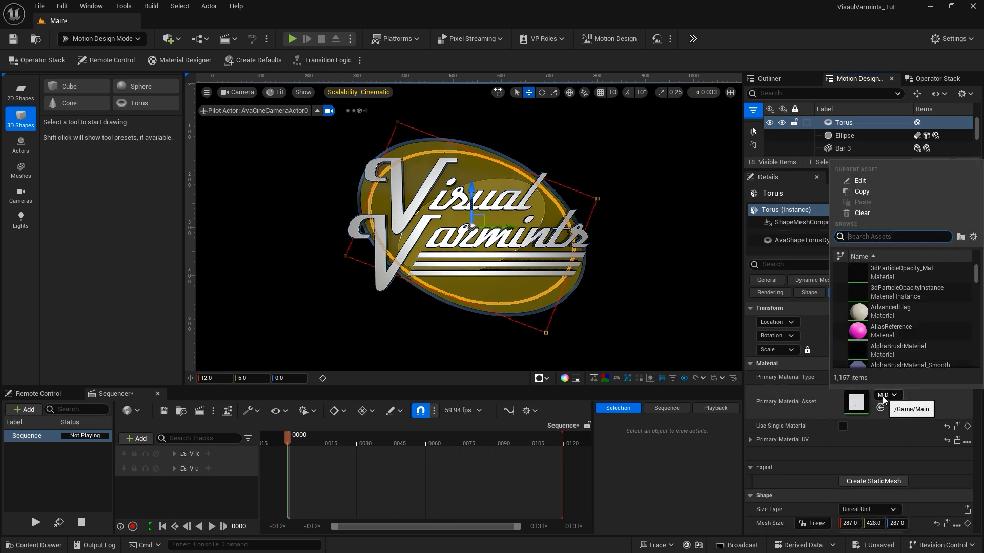
{"action": "type", "text": "neon"}
{"action": "left_click", "coordinate": [864, 276]}
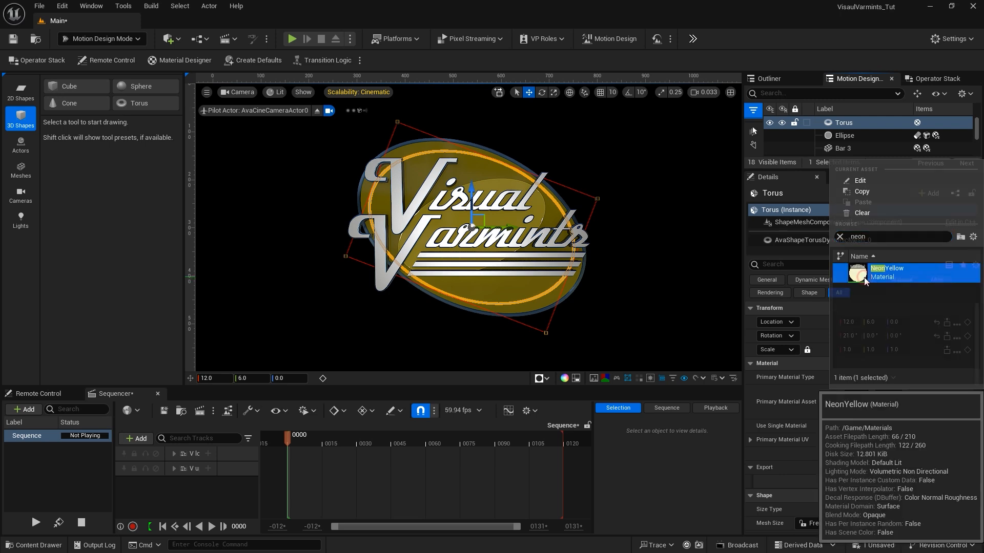
{"action": "key", "text": "Escape"}
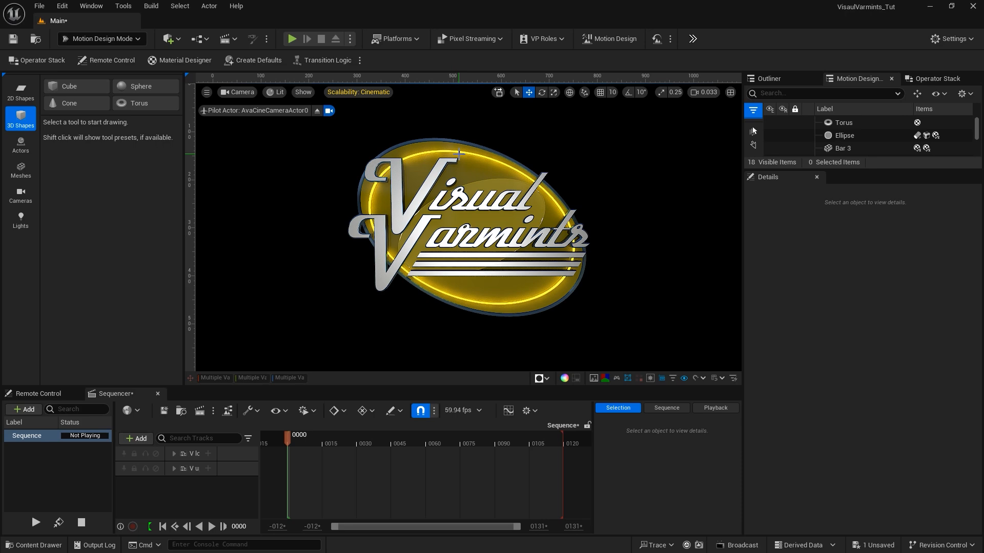
Reopen the NeonYellow material and move its window aside to compare its node graph with the ring in the viewport
{"action": "left_click", "coordinate": [34, 545]}
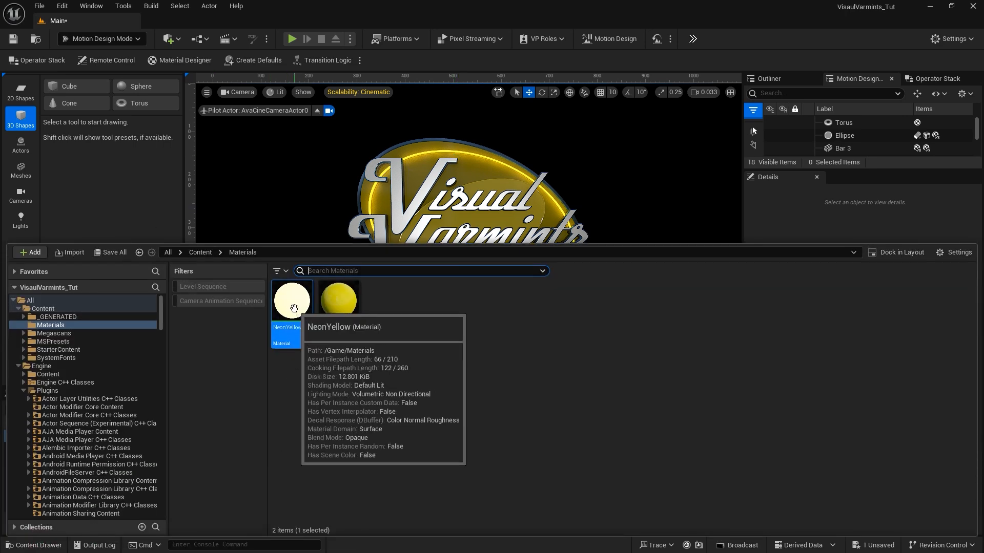
{"action": "double_click", "coordinate": [295, 313]}
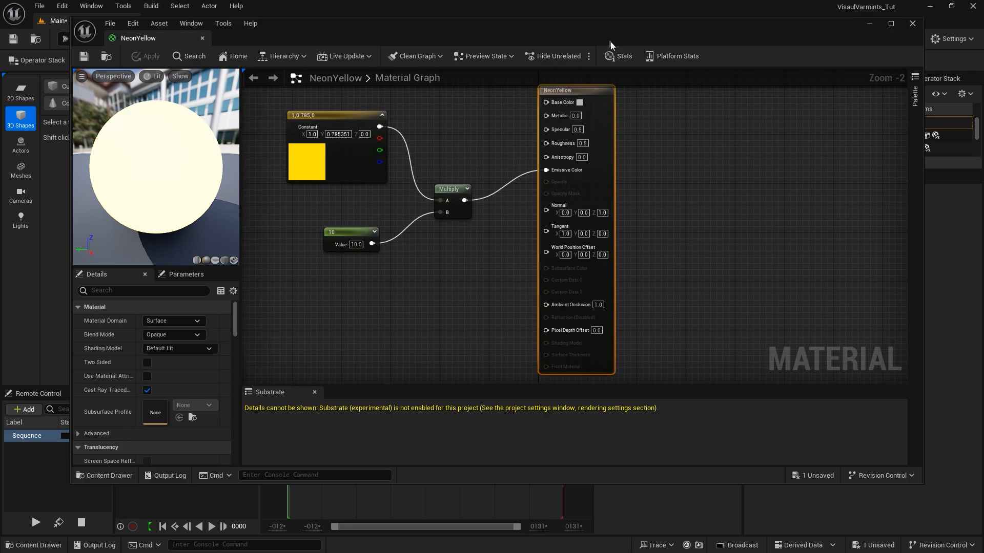
{"action": "left_click_drag", "start_coordinate": [603, 26], "coordinate": [983, 52]}
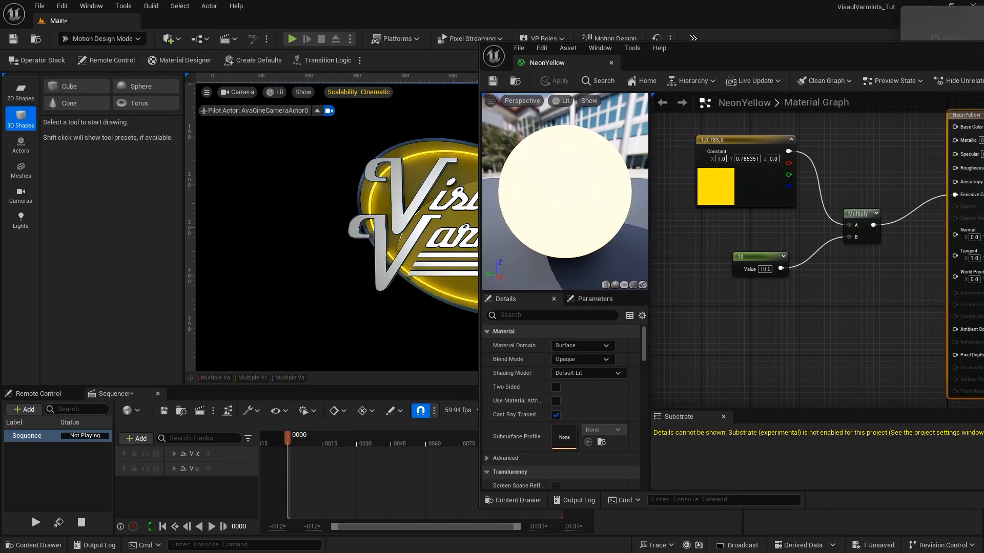
{"action": "left_click_drag", "start_coordinate": [687, 59], "coordinate": [710, 96]}
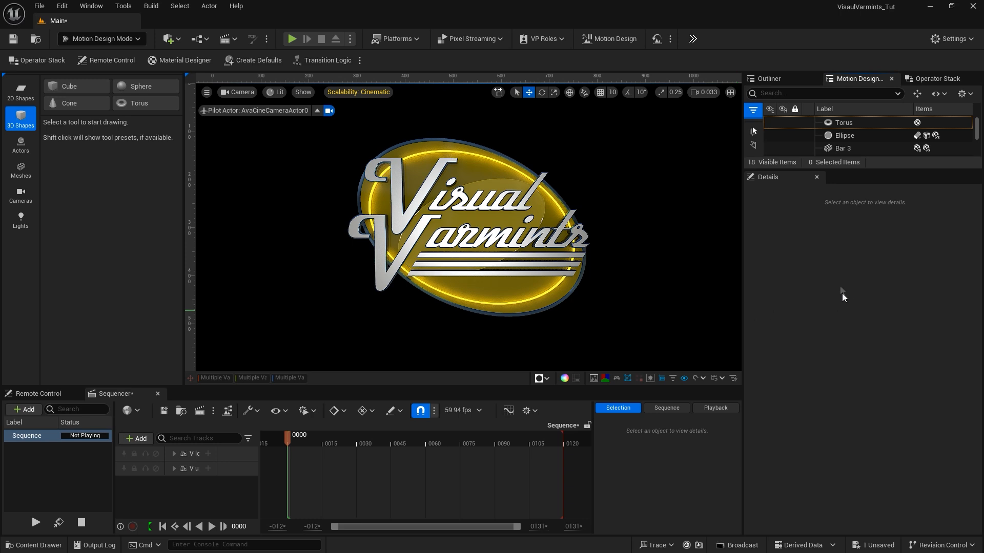
Add a default 2D rectangle at the centre of the scene
{"action": "left_click", "coordinate": [16, 93]}
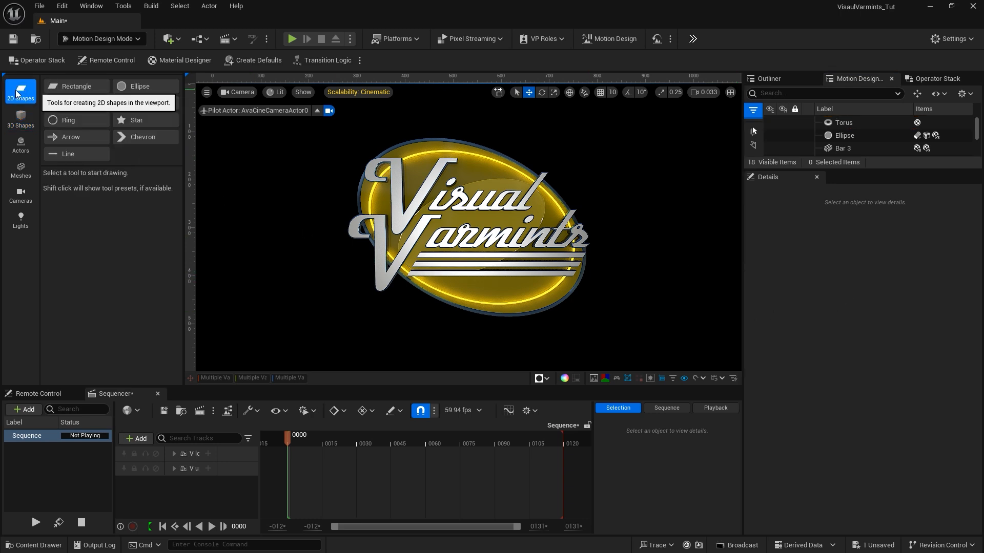
{"action": "left_click", "coordinate": [73, 85]}
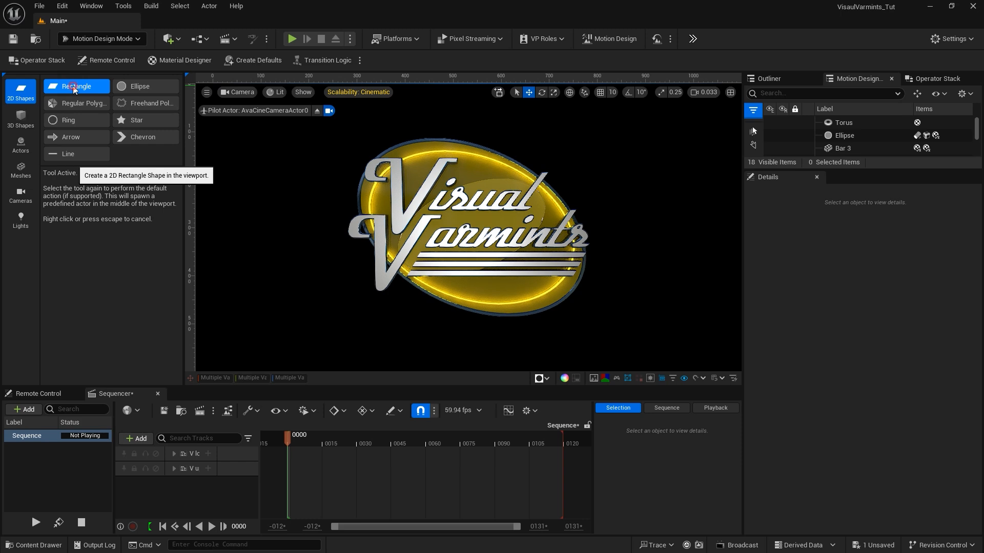
{"action": "left_click", "coordinate": [73, 85]}
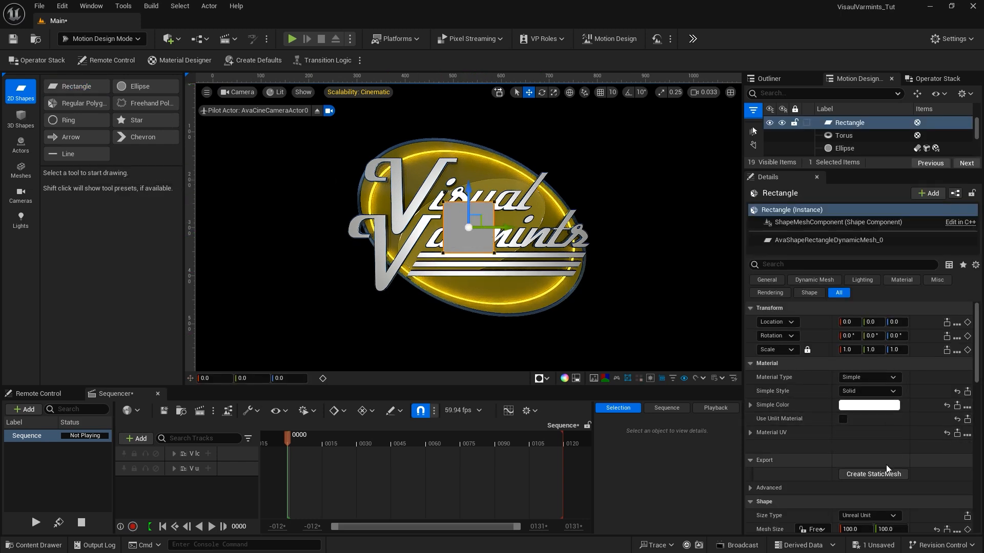
Lock the rectangle's mesh size proportions to XY and set the size to 2000
{"action": "scroll", "coordinate": [887, 467], "scroll_direction": "down", "scroll_amount": 3}
{"action": "scroll", "coordinate": [887, 467], "scroll_direction": "down", "scroll_amount": 3}
{"action": "left_click", "coordinate": [813, 398]}
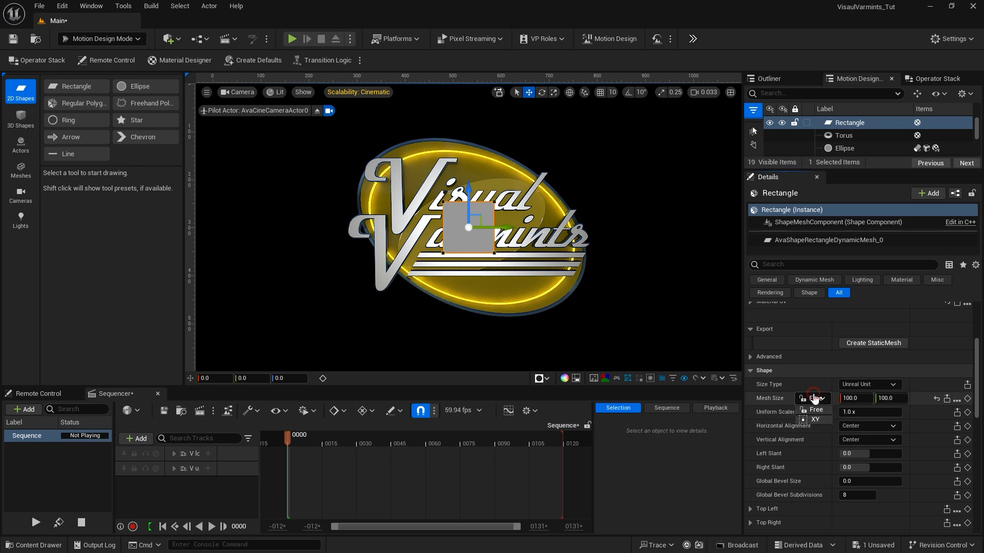
{"action": "left_click", "coordinate": [815, 420]}
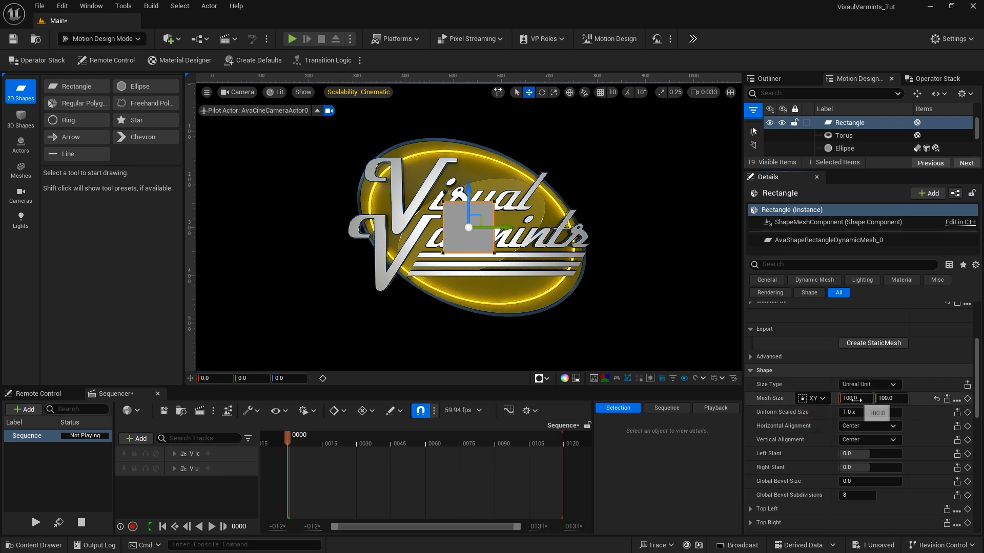
{"action": "left_click", "coordinate": [855, 399]}
{"action": "type", "text": "200"}
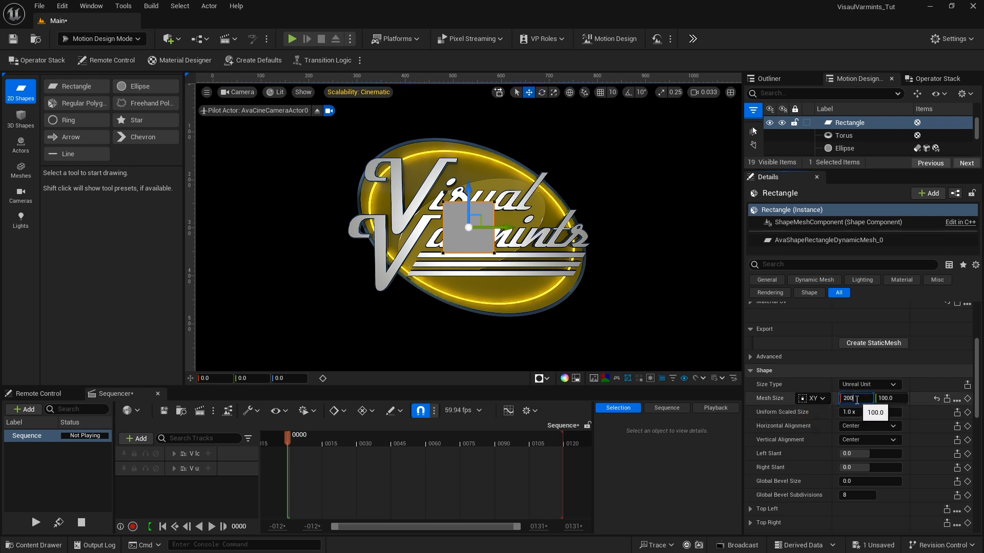
{"action": "type", "text": "0"}
{"action": "key", "text": "Return"}
Set the rectangle's X location to 18 to place it behind the logo
{"action": "scroll", "coordinate": [920, 438], "scroll_direction": "down", "scroll_amount": 1}
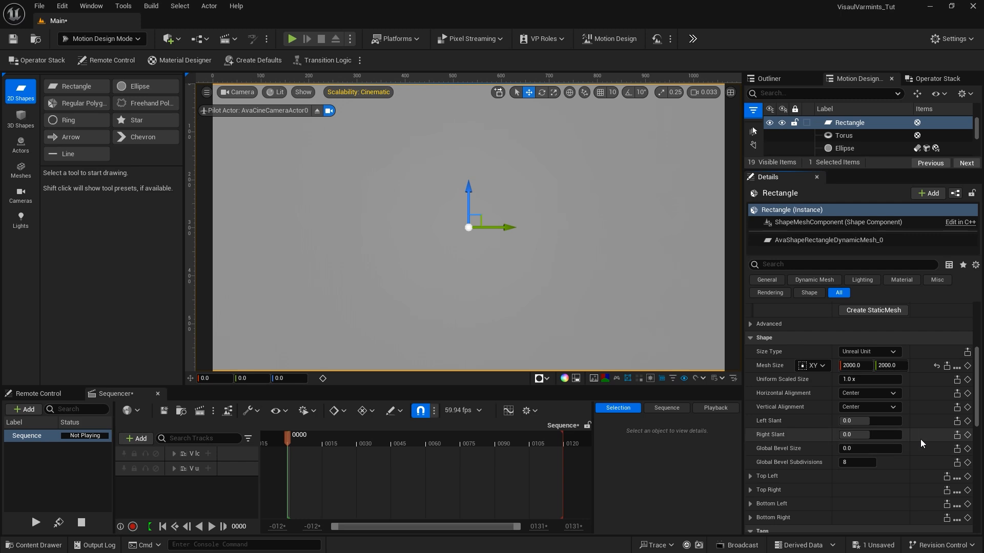
{"action": "scroll", "coordinate": [924, 444], "scroll_direction": "up", "scroll_amount": 6}
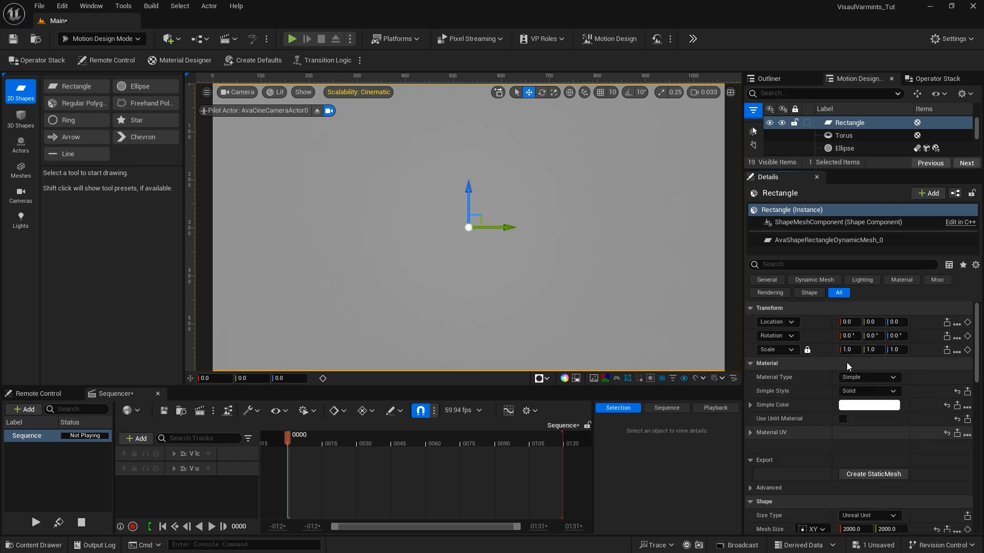
{"action": "left_click", "coordinate": [849, 321]}
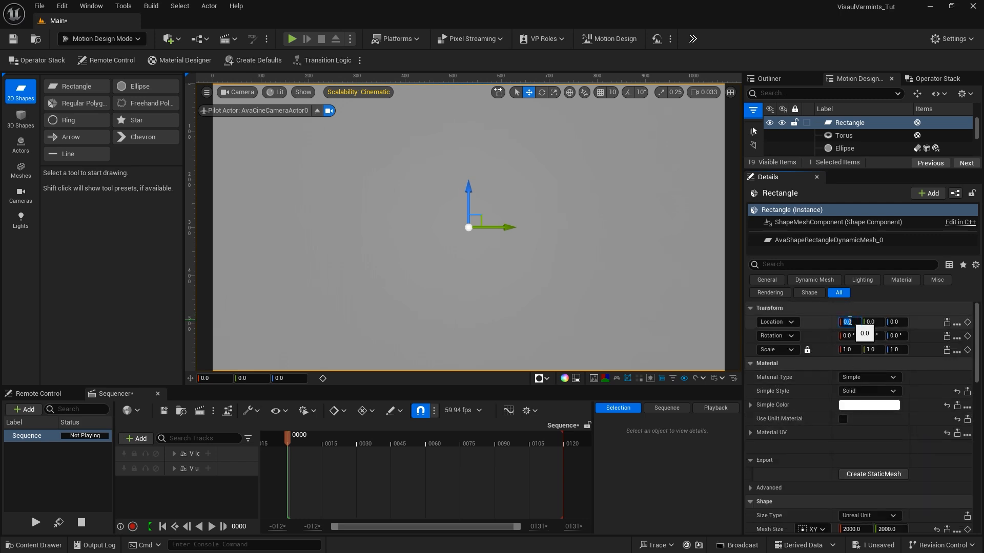
{"action": "type", "text": "18"}
{"action": "key", "text": "Return"}
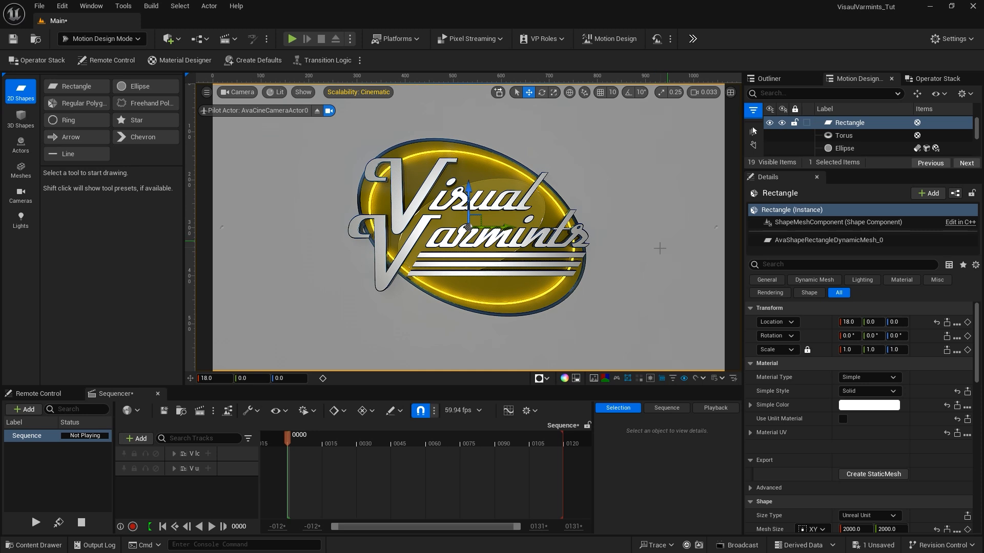
Switch the rectangle's material type to Asset and assign the MI_Brick_Facade_udujeboew_4K material instance
{"action": "left_click", "coordinate": [868, 379]}
{"action": "left_click", "coordinate": [868, 386]}
{"action": "left_click", "coordinate": [889, 397]}
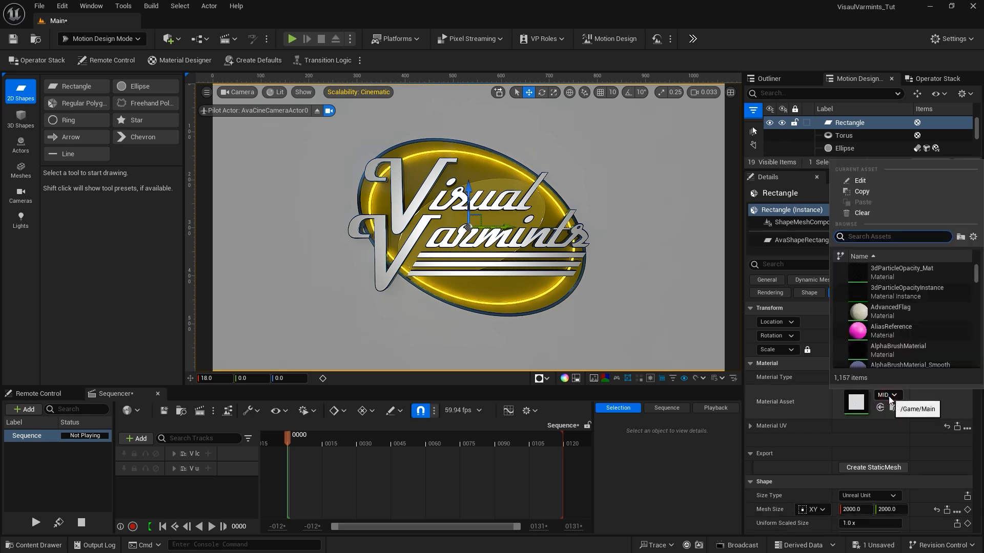
{"action": "type", "text": "brick"}
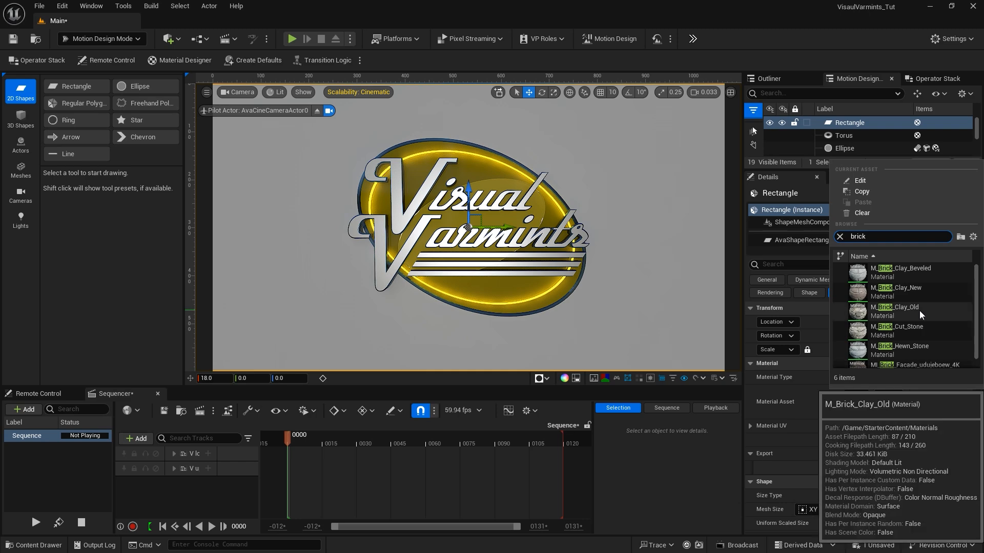
{"action": "scroll", "coordinate": [919, 311], "scroll_direction": "down", "scroll_amount": 1}
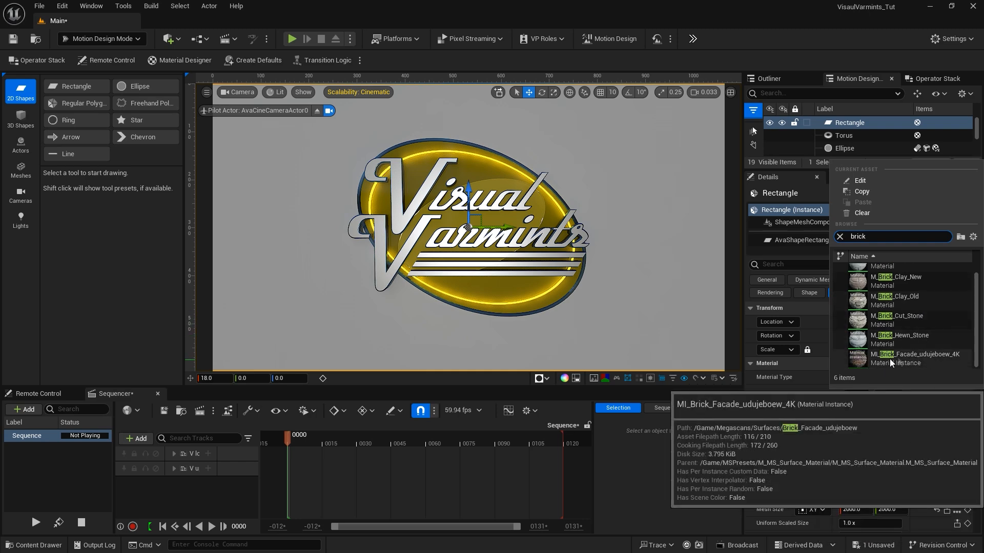
{"action": "left_click", "coordinate": [859, 357]}
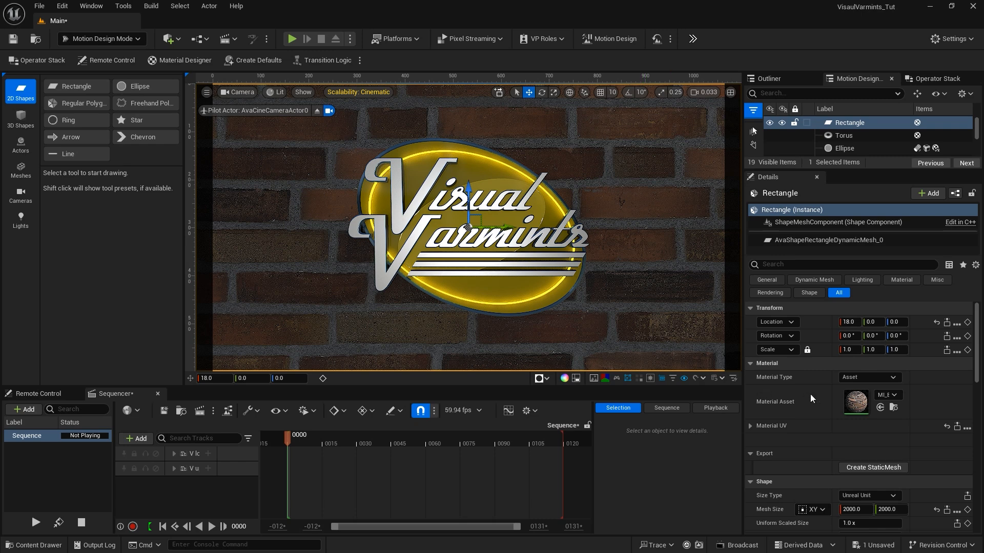
Open the rectangle's brick material instance, enable its global Tiling/Offset override and expand the tiling values
{"action": "double_click", "coordinate": [854, 400]}
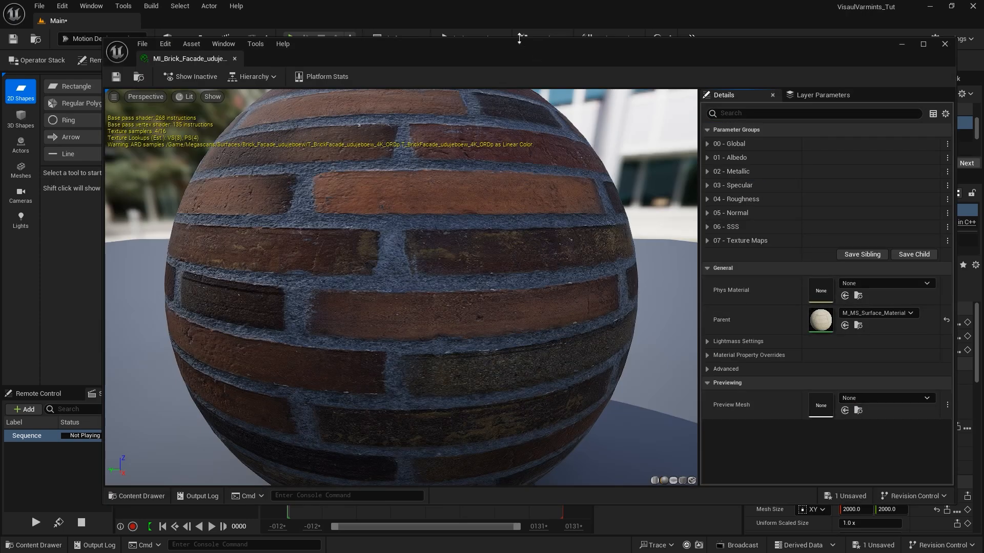
{"action": "left_click_drag", "start_coordinate": [501, 42], "coordinate": [474, 35]}
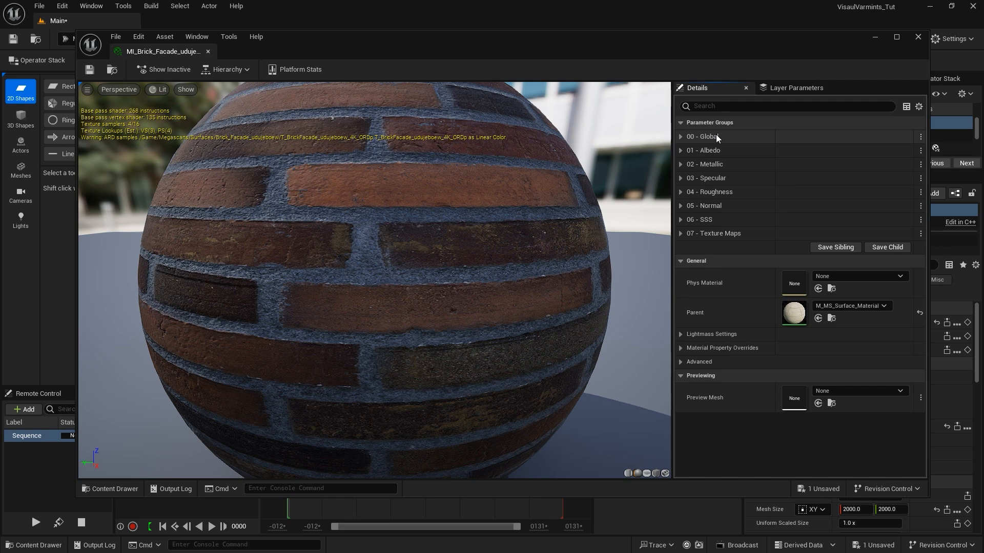
{"action": "left_click", "coordinate": [680, 137]}
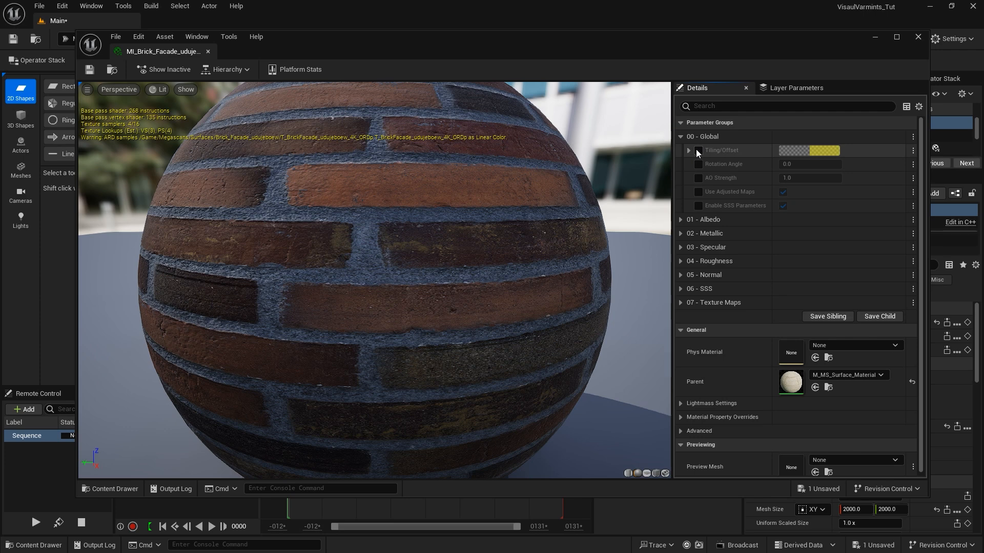
{"action": "left_click", "coordinate": [695, 150]}
{"action": "left_click", "coordinate": [688, 150]}
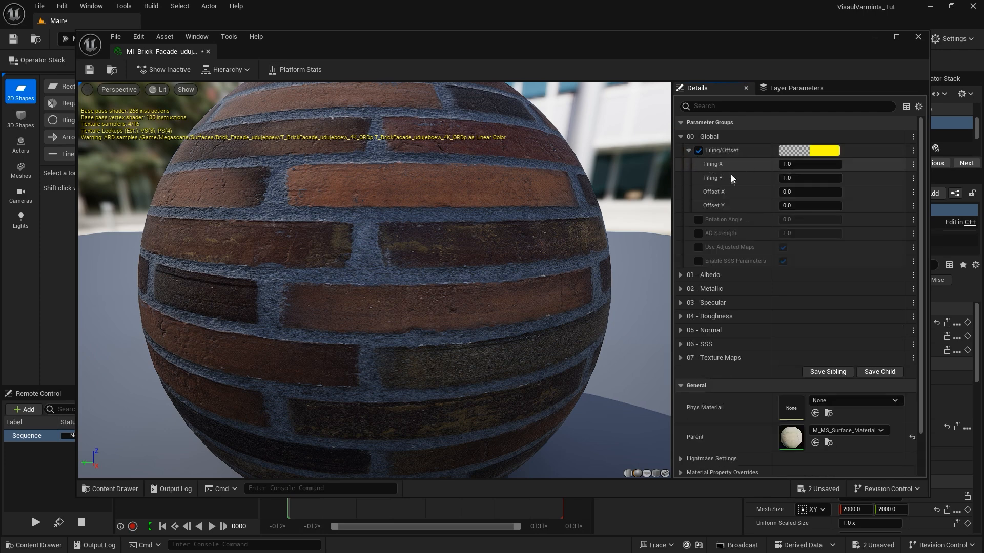
Set Tiling X and Tiling Y to 2.5, save the brick material instance and close its editor
{"action": "left_click", "coordinate": [791, 164]}
{"action": "left_click", "coordinate": [757, 163]}
{"action": "left_click_drag", "start_coordinate": [805, 165], "coordinate": [858, 165]}
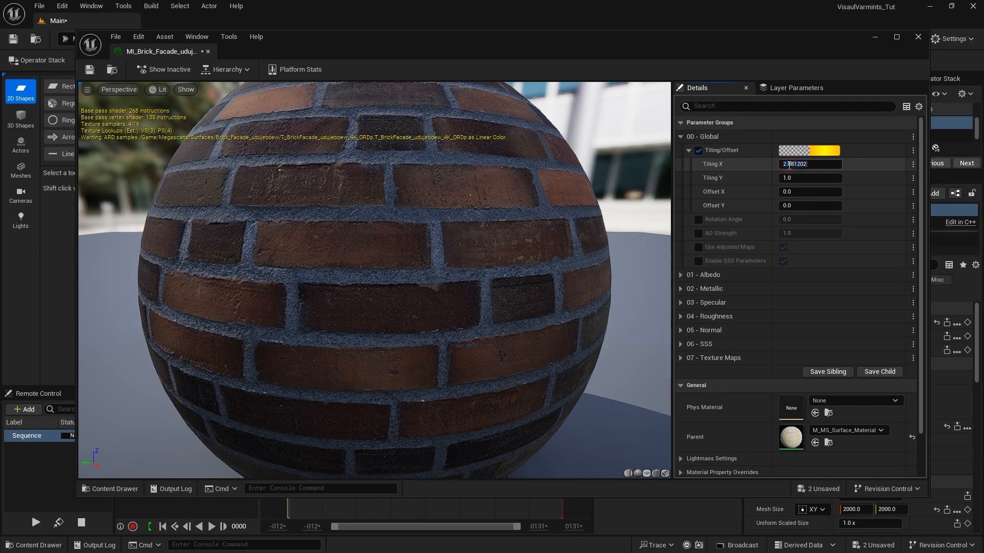
{"action": "left_click", "coordinate": [789, 165]}
{"action": "type", "text": "2.5"}
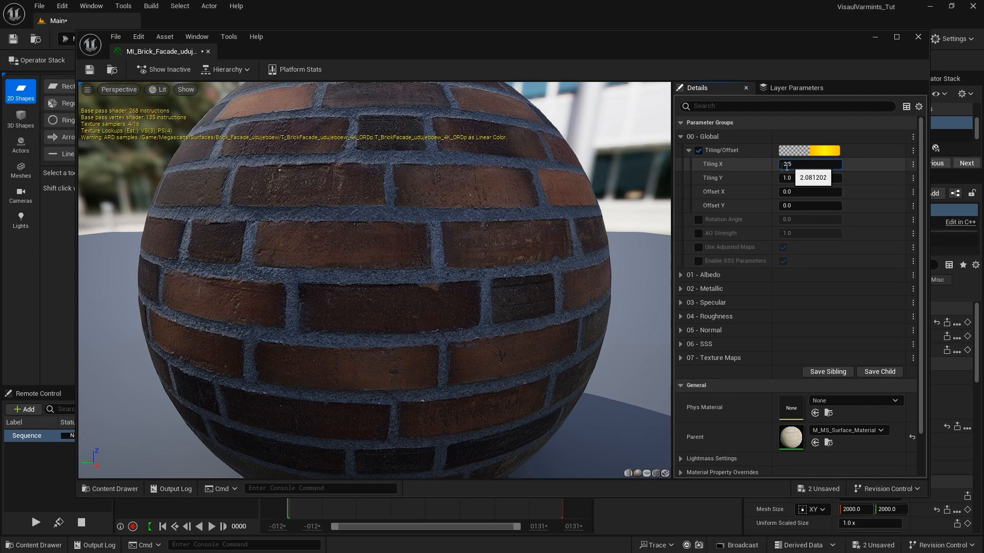
{"action": "left_click", "coordinate": [792, 178]}
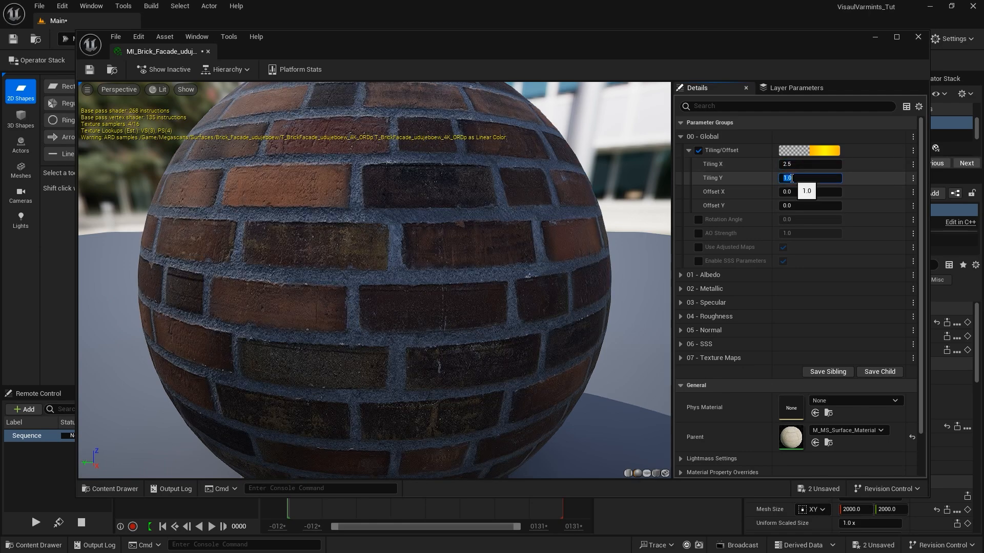
{"action": "type", "text": "2.5"}
{"action": "key", "text": "Return"}
{"action": "key", "text": "ctrl+s"}
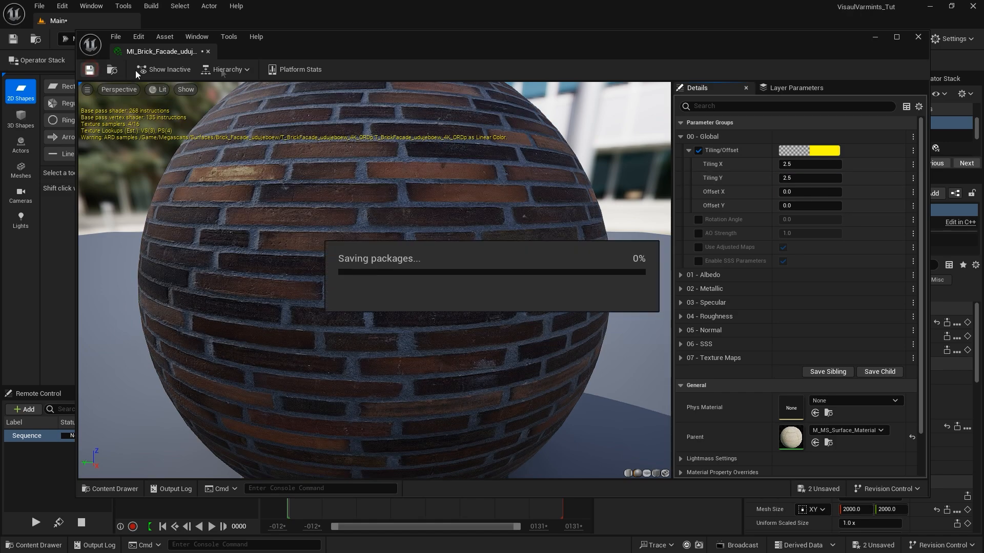
{"action": "left_click", "coordinate": [918, 38]}
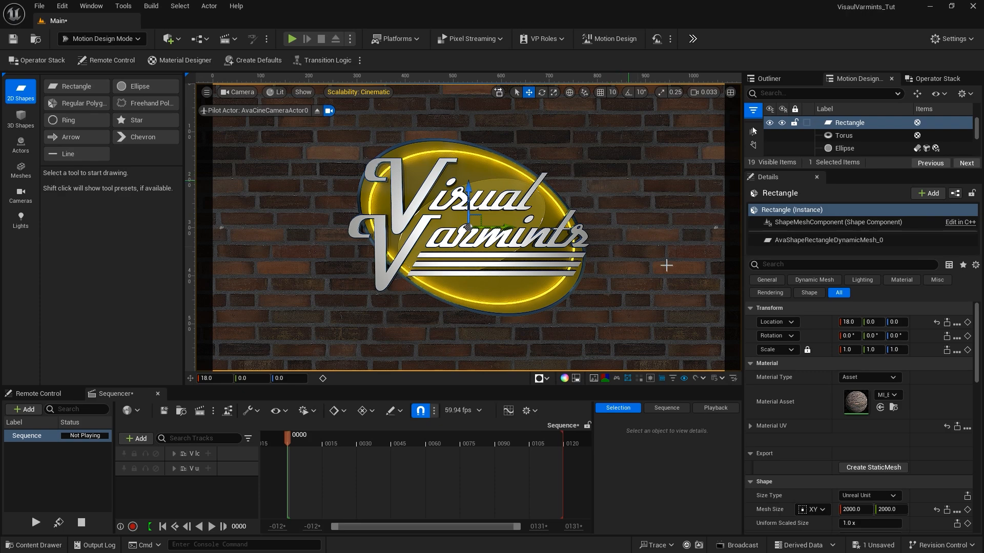
Set Tiling X and Tiling Y to 3 in the rectangle's brick material instance, then save it and close its editor
{"action": "double_click", "coordinate": [854, 402]}
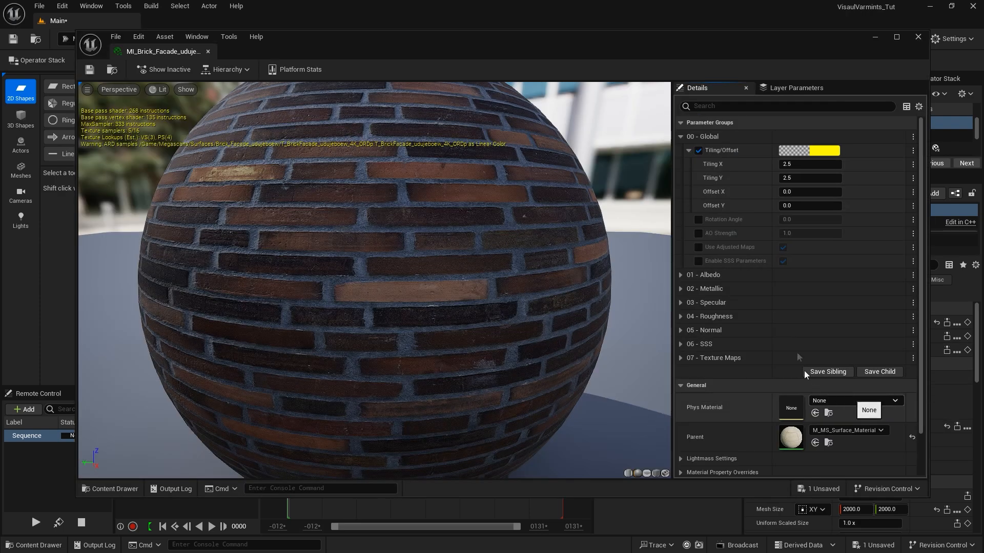
{"action": "left_click", "coordinate": [785, 164]}
{"action": "key", "text": "Return"}
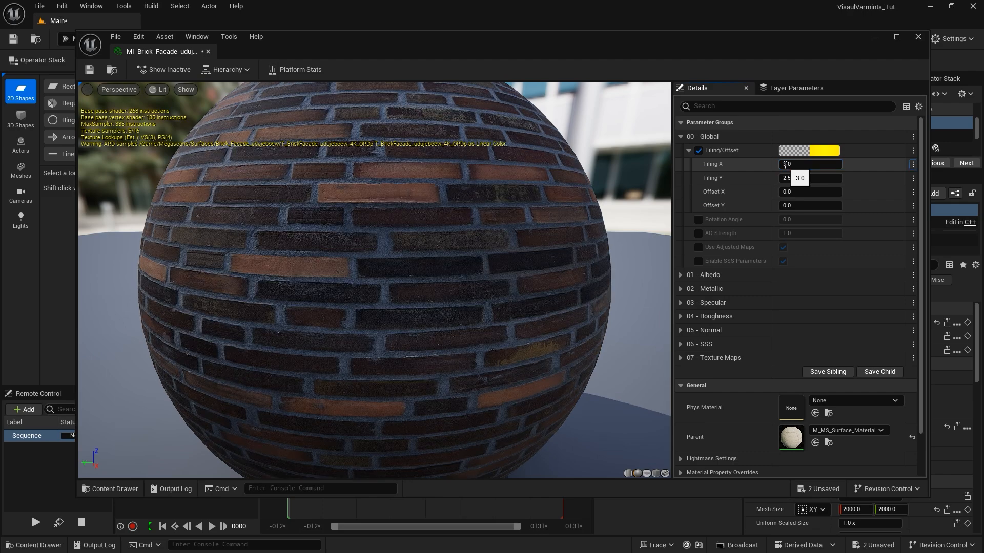
{"action": "left_click", "coordinate": [787, 178]}
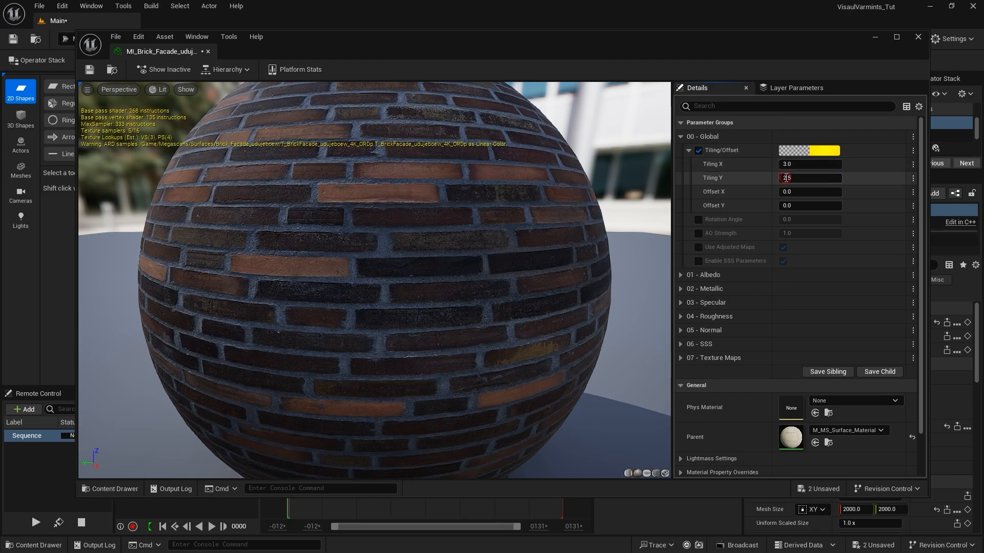
{"action": "type", "text": "3"}
{"action": "key", "text": "Return"}
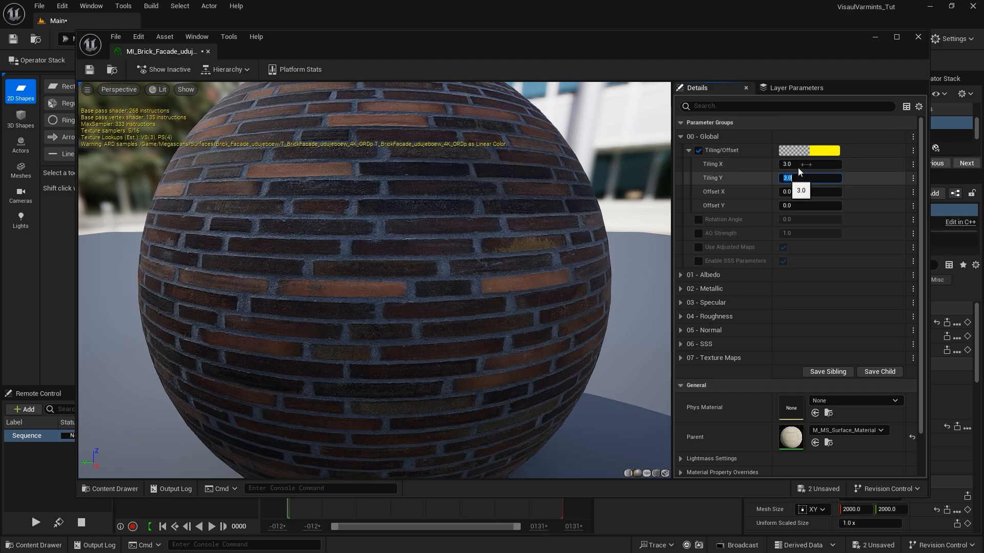
{"action": "left_click", "coordinate": [89, 69]}
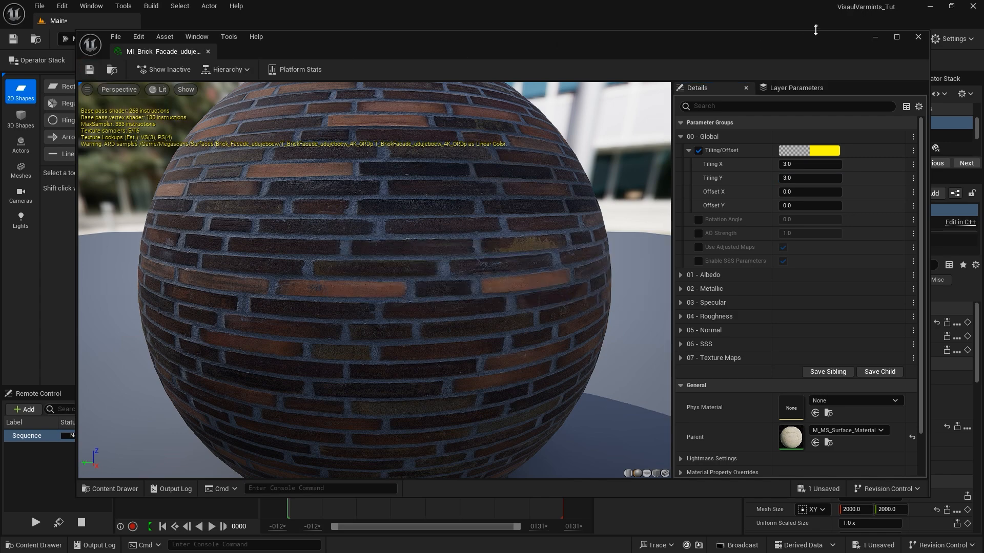
{"action": "left_click", "coordinate": [914, 38]}
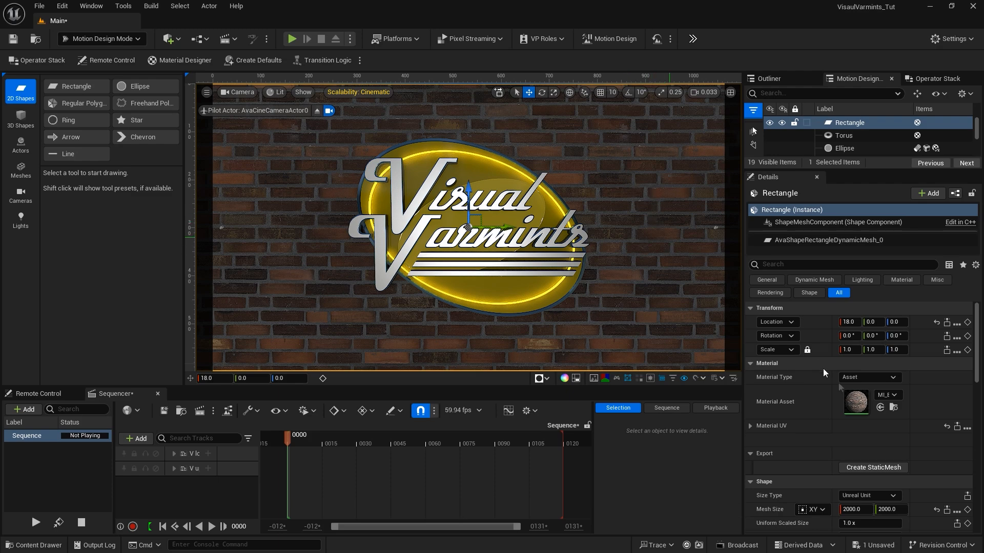
Reopen the brick material instance, enable its Albedo Controls override and lower Brightness to about 0.76
{"action": "double_click", "coordinate": [857, 402]}
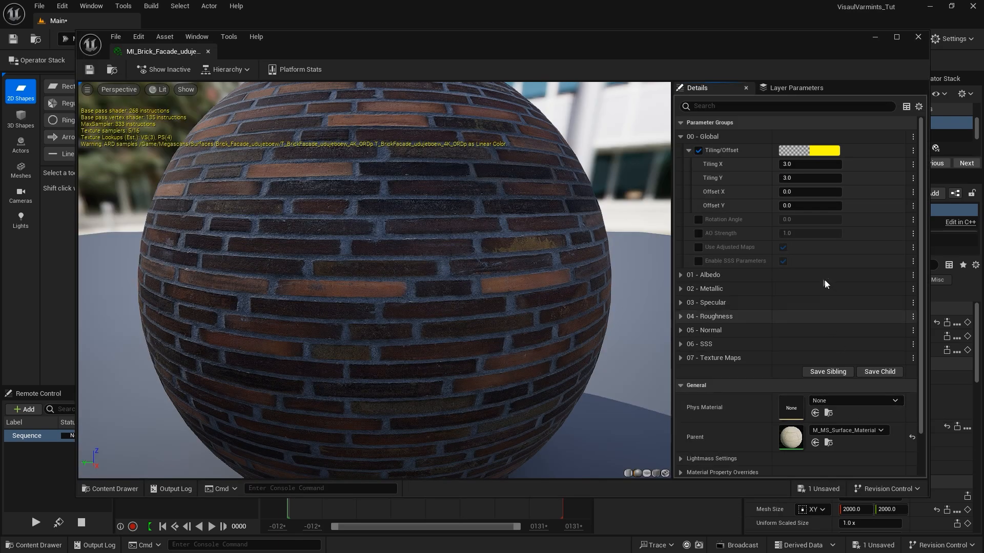
{"action": "left_click", "coordinate": [679, 275]}
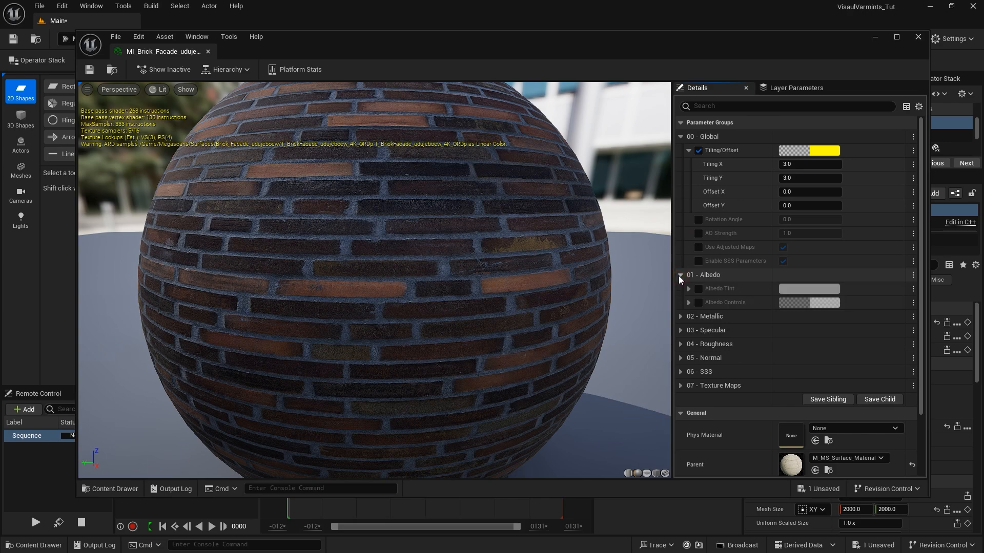
{"action": "left_click", "coordinate": [688, 302]}
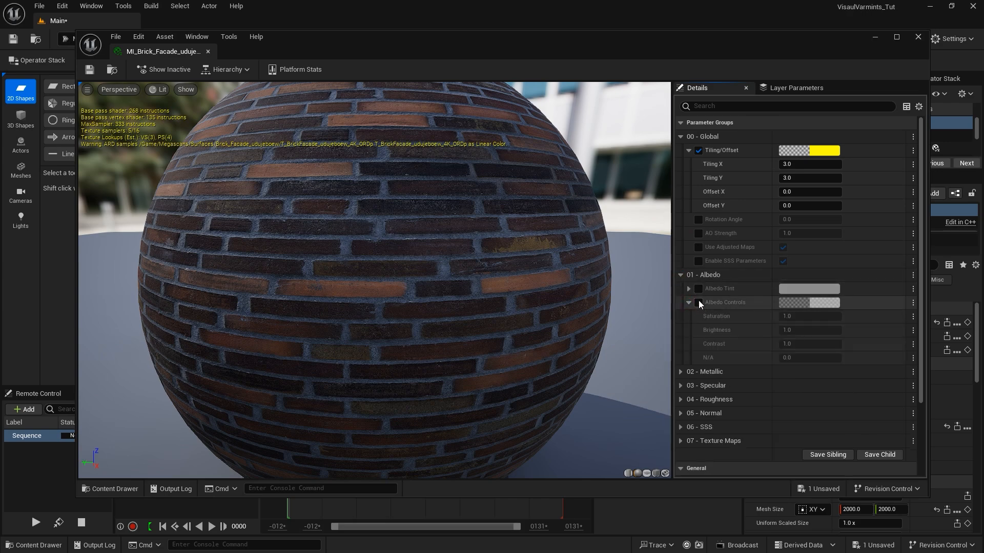
{"action": "left_click", "coordinate": [699, 302]}
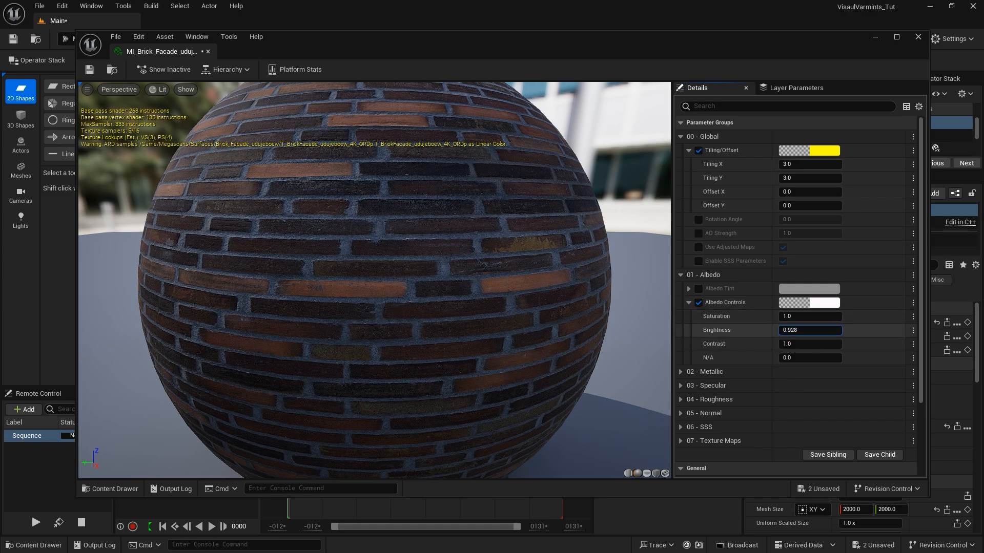
{"action": "left_click_drag", "start_coordinate": [804, 331], "coordinate": [792, 330]}
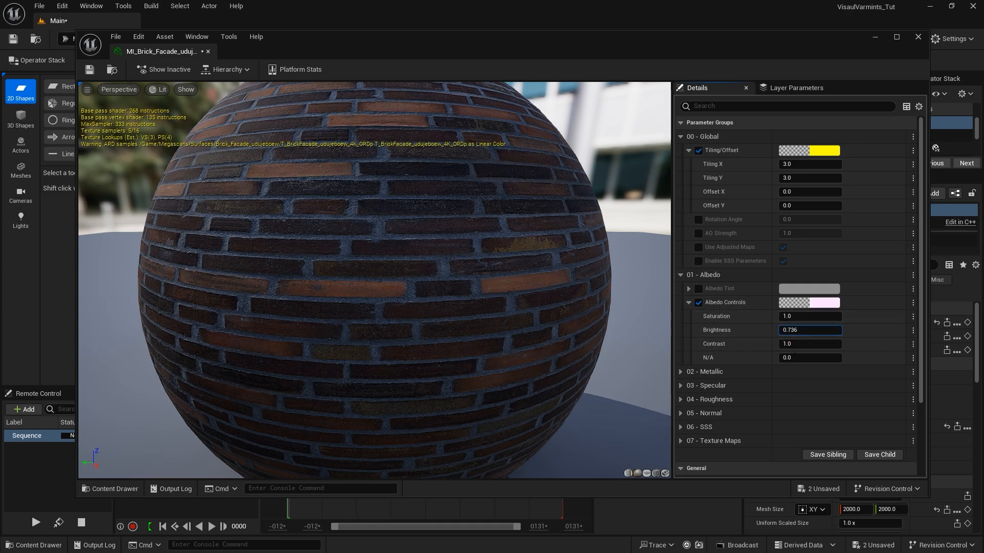
Raise the brick material's albedo Saturation to about 1.33, save the material instance and close its editor
{"action": "left_click", "coordinate": [787, 316]}
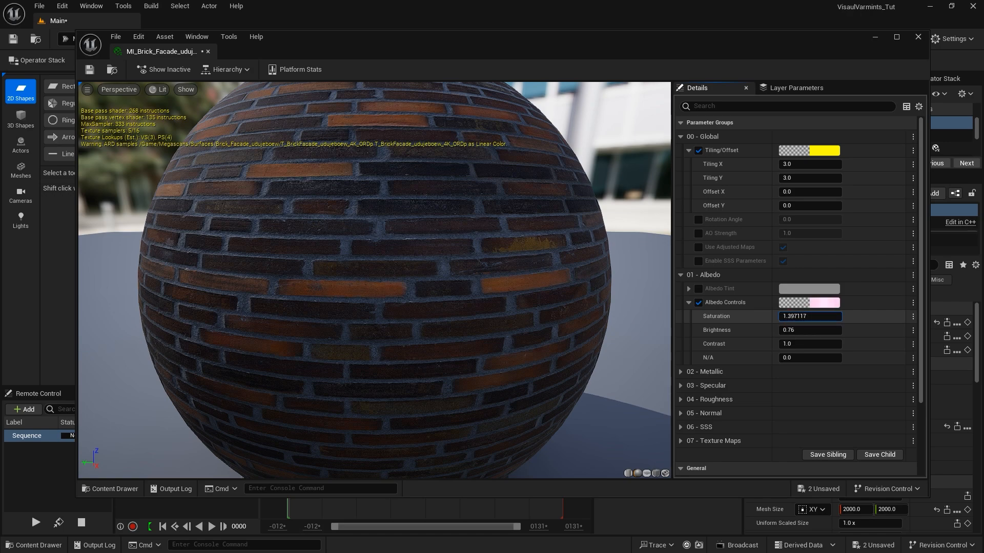
{"action": "left_click_drag", "start_coordinate": [805, 316], "coordinate": [801, 316]}
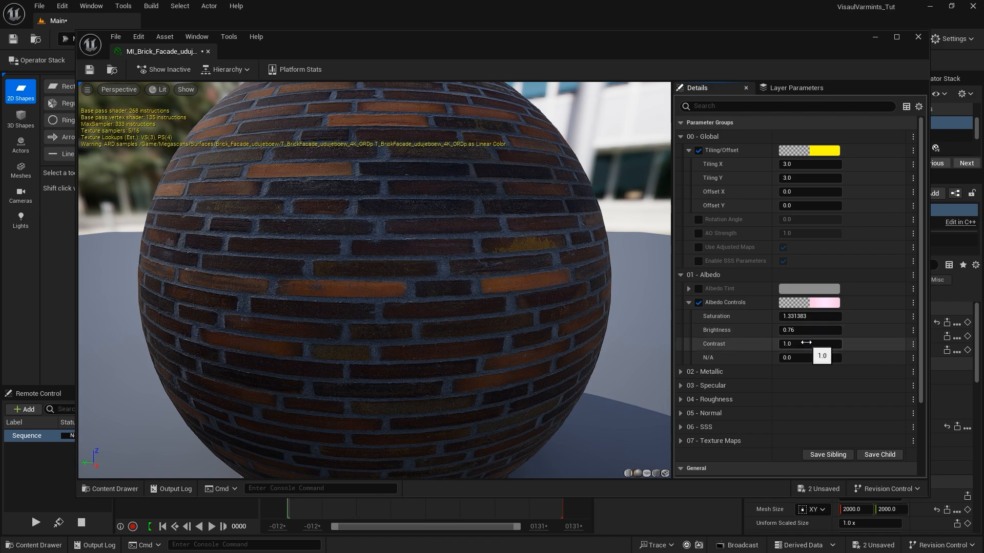
{"action": "left_click", "coordinate": [91, 70]}
{"action": "left_click", "coordinate": [917, 36]}
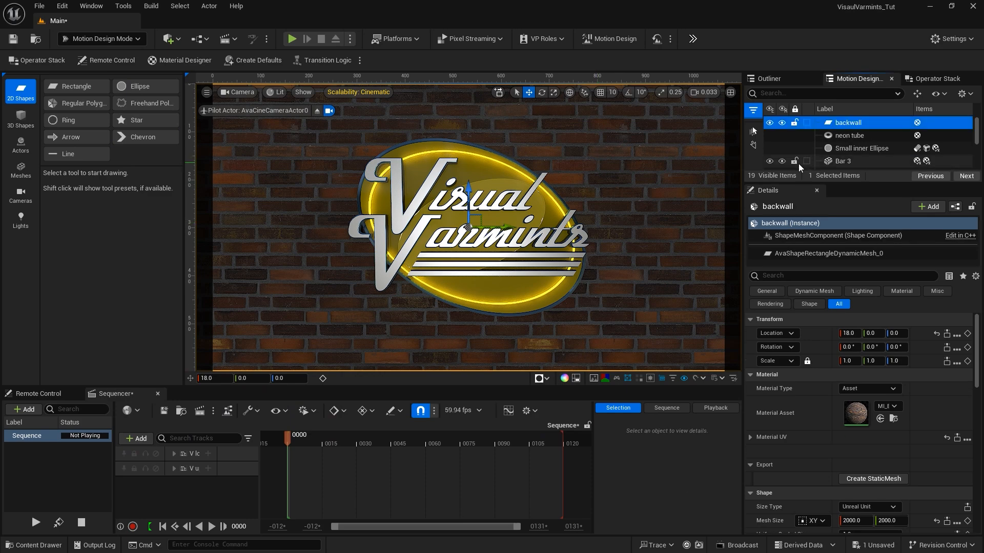
Enlarge the Motion Design outliner, expand the Default Scene group and inspect its SkyLight0 and DirectionalLight0
{"action": "left_click_drag", "start_coordinate": [790, 181], "coordinate": [790, 276]}
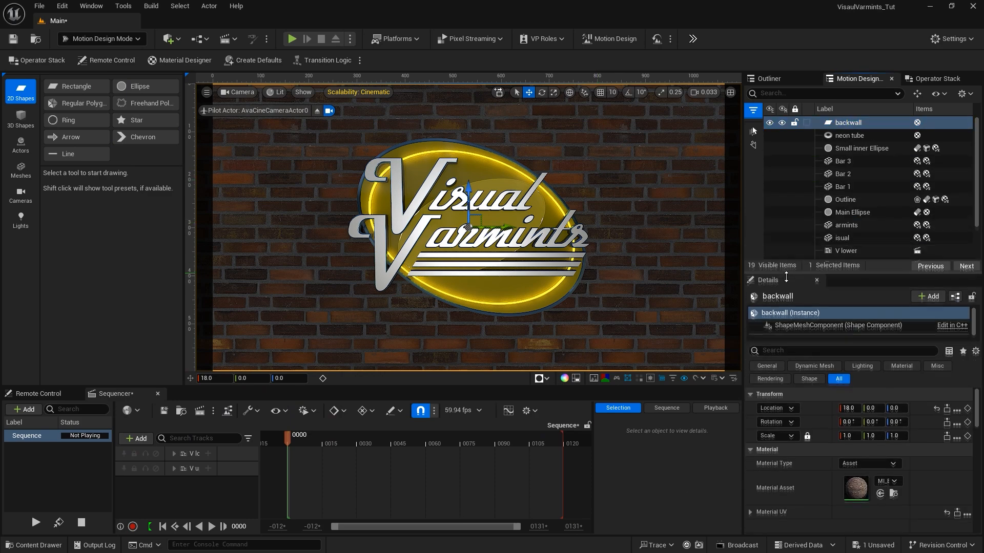
{"action": "scroll", "coordinate": [802, 192], "scroll_direction": "down", "scroll_amount": 2}
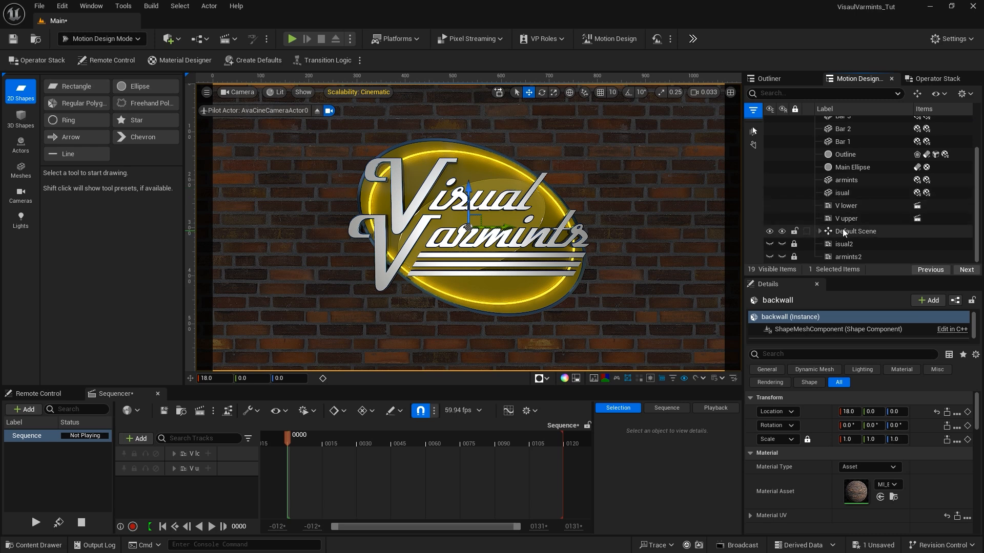
{"action": "left_click", "coordinate": [819, 231]}
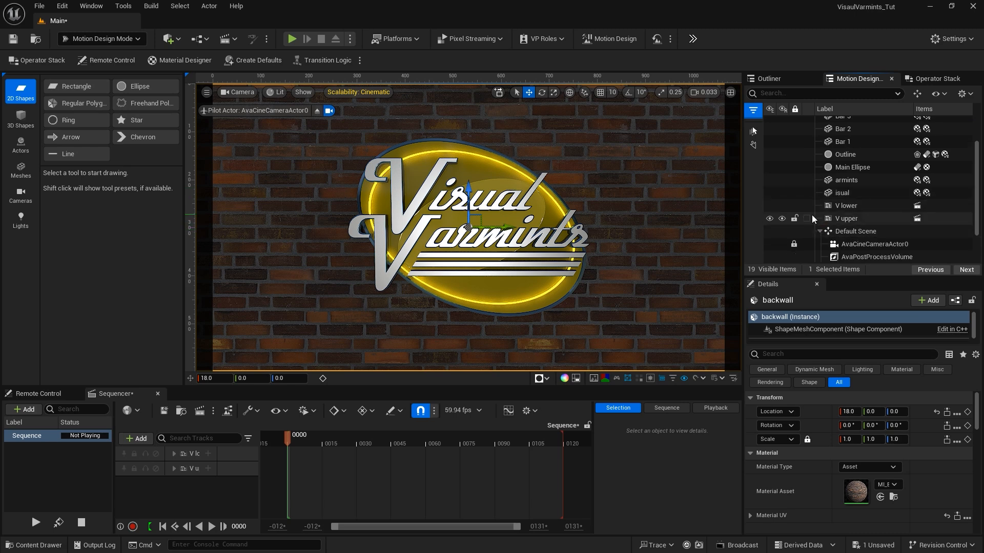
{"action": "scroll", "coordinate": [812, 214], "scroll_direction": "down", "scroll_amount": 2}
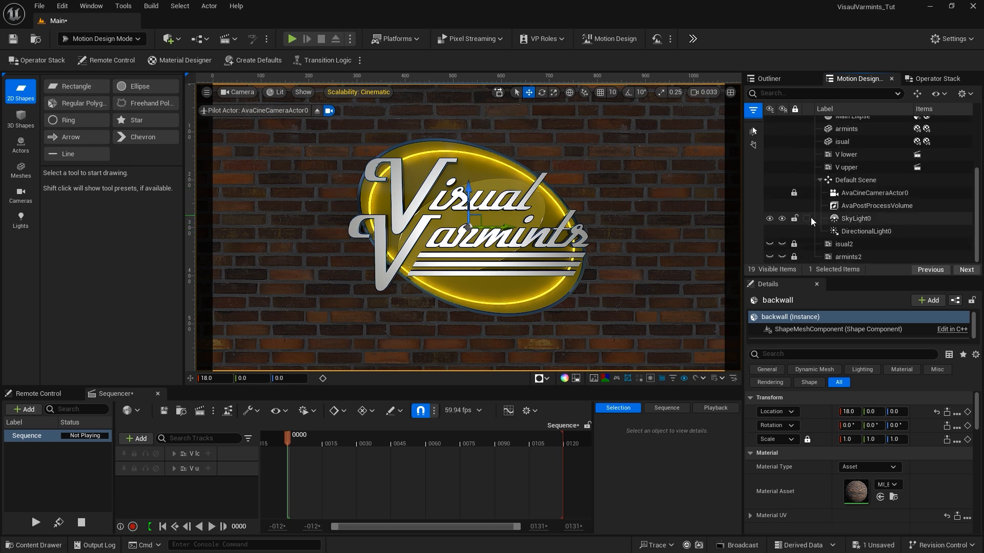
{"action": "left_click", "coordinate": [850, 219]}
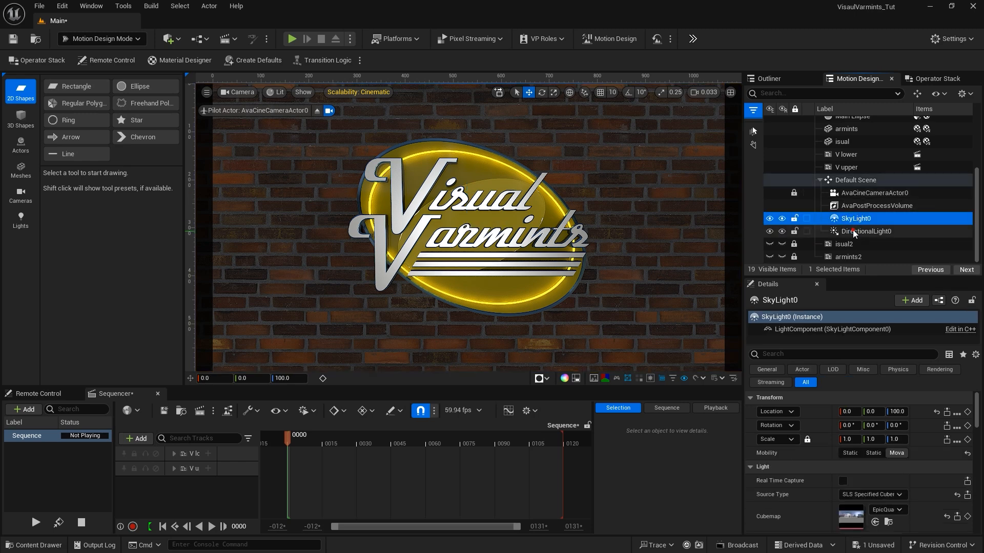
{"action": "left_click", "coordinate": [852, 231]}
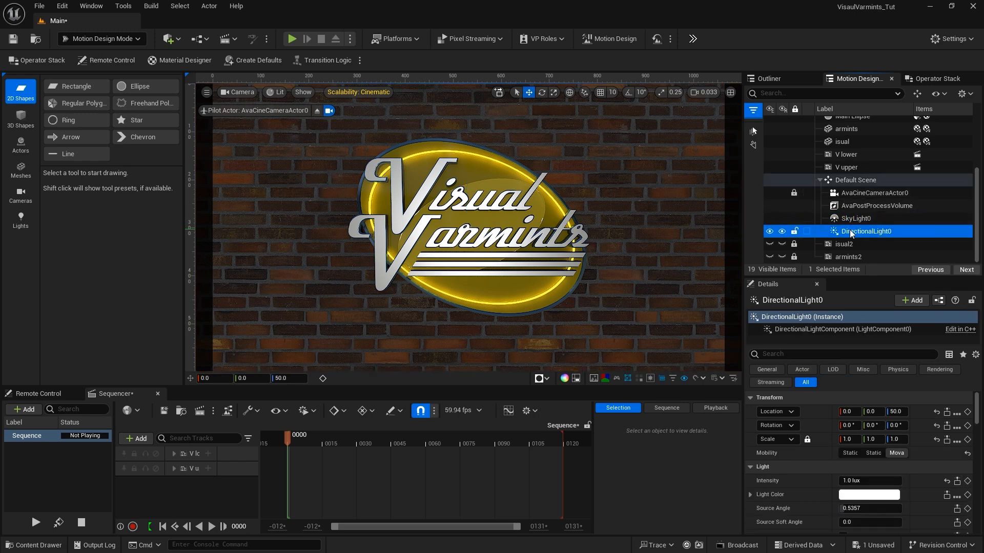
Hide DirectionalLight0 and examine SkyLight0's light settings and available cubemap textures
{"action": "left_click", "coordinate": [769, 232]}
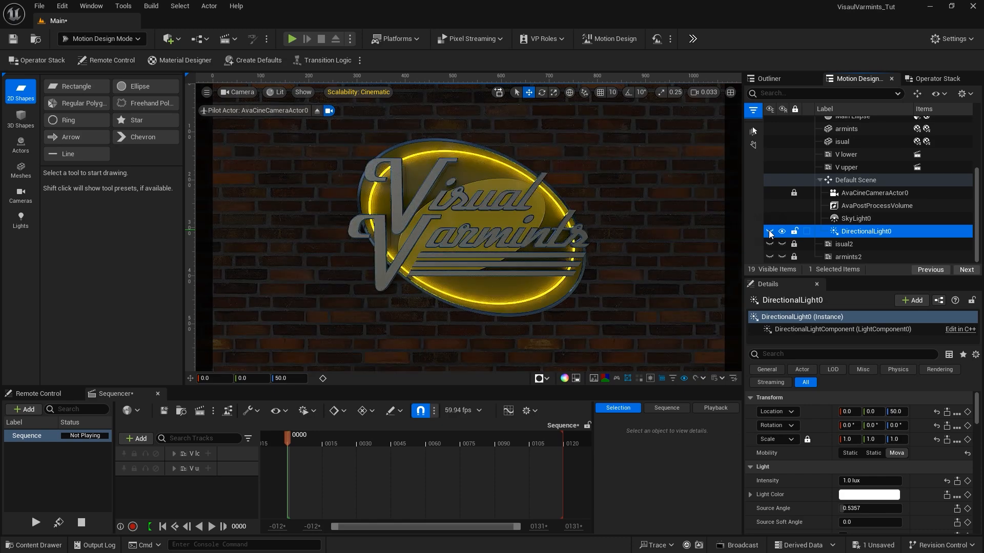
{"action": "left_click", "coordinate": [867, 218]}
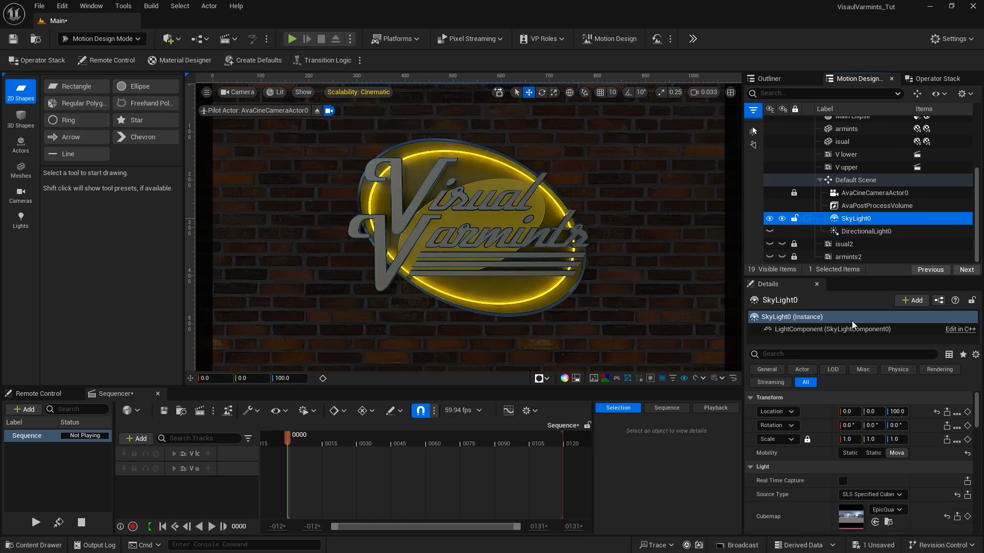
{"action": "scroll", "coordinate": [924, 491], "scroll_direction": "down", "scroll_amount": 3}
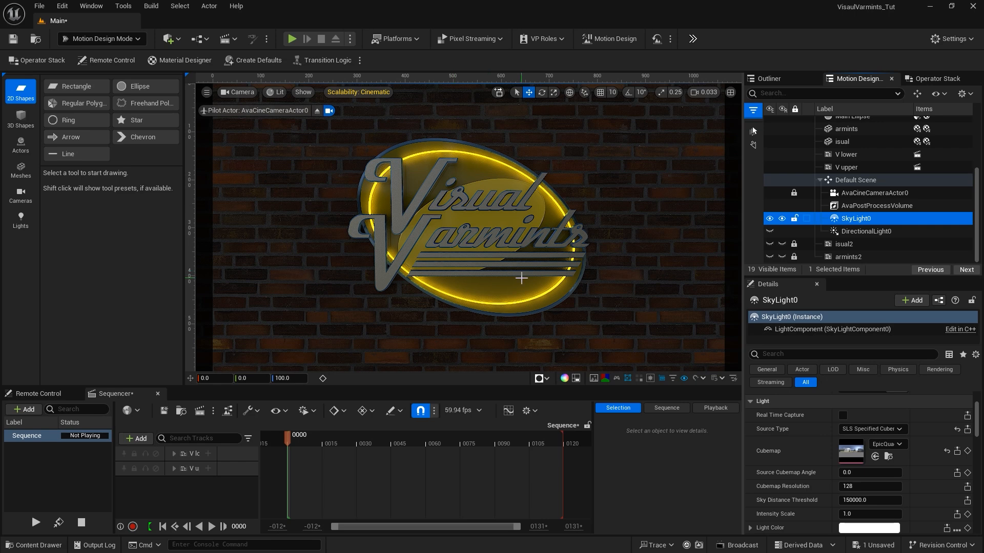
{"action": "left_click", "coordinate": [890, 444]}
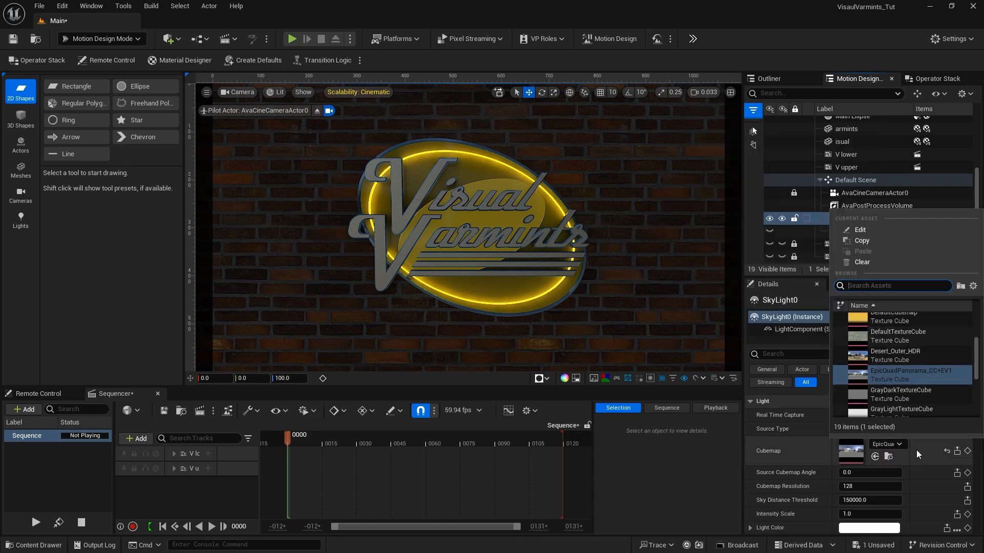
{"action": "left_click", "coordinate": [843, 219]}
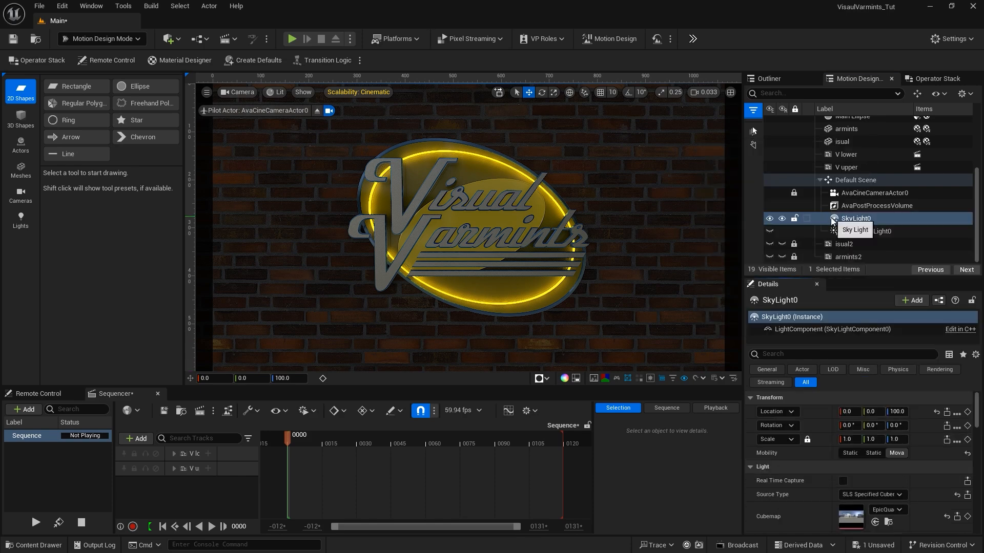
Compare each light's contribution by hiding SkyLight0, showing DirectionalLight0 again and restoring SkyLight0's visibility
{"action": "left_click", "coordinate": [769, 220]}
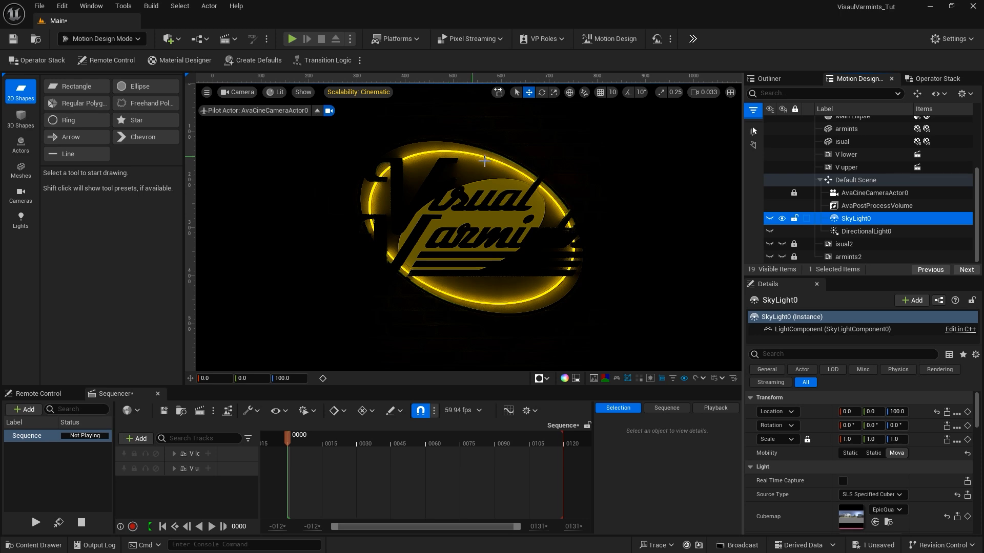
{"action": "left_click", "coordinate": [769, 232]}
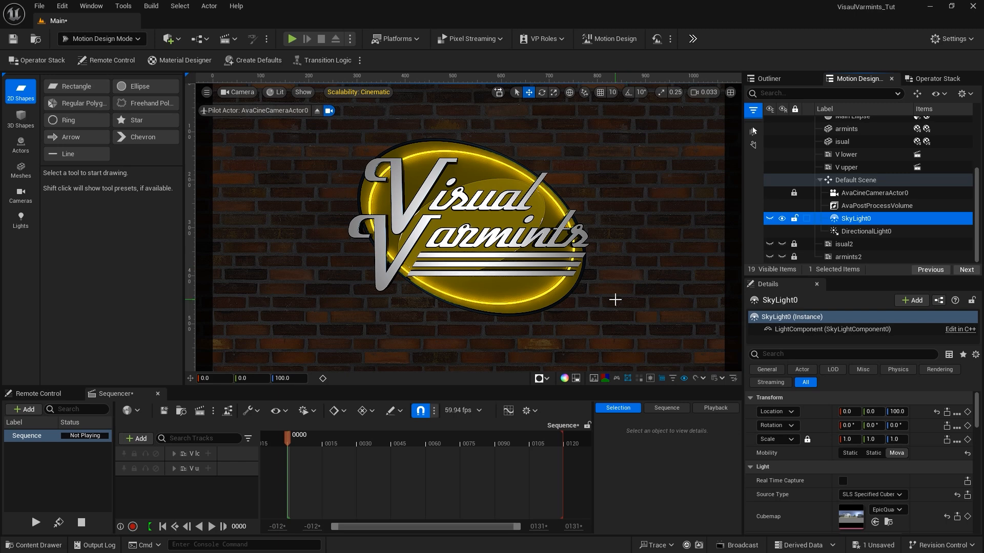
{"action": "left_click", "coordinate": [850, 232]}
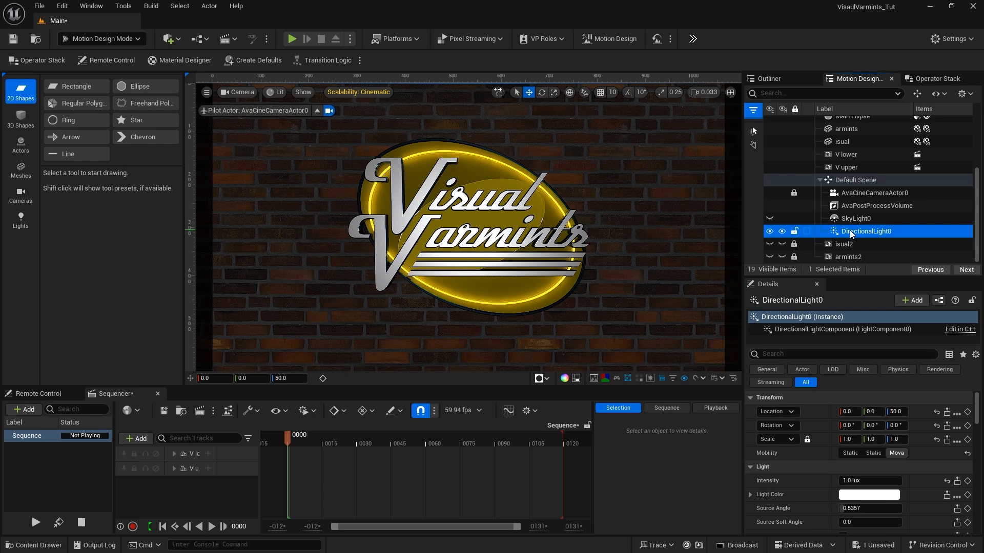
{"action": "left_click", "coordinate": [769, 220]}
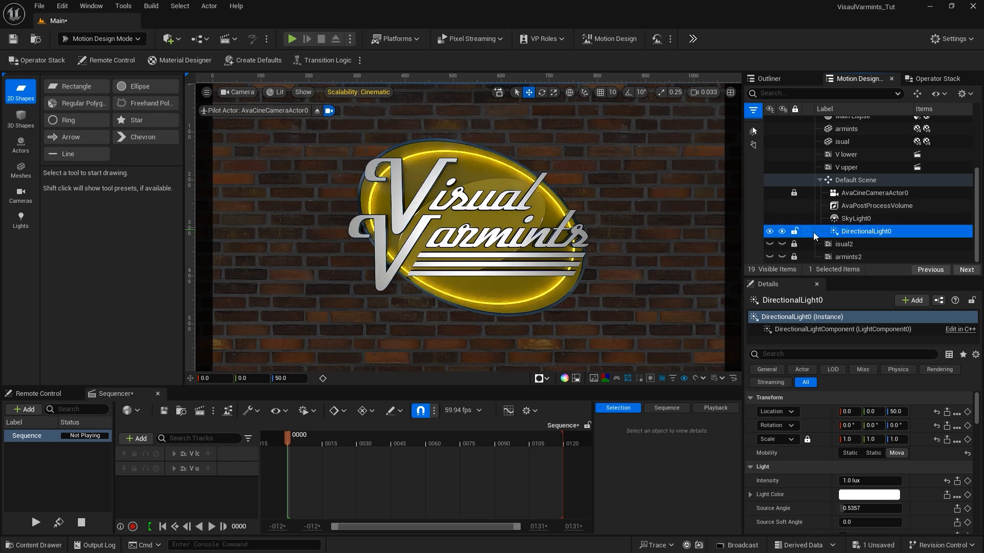
Delete DirectionalLight0 from the Default Scene group
{"action": "double_click", "coordinate": [871, 232]}
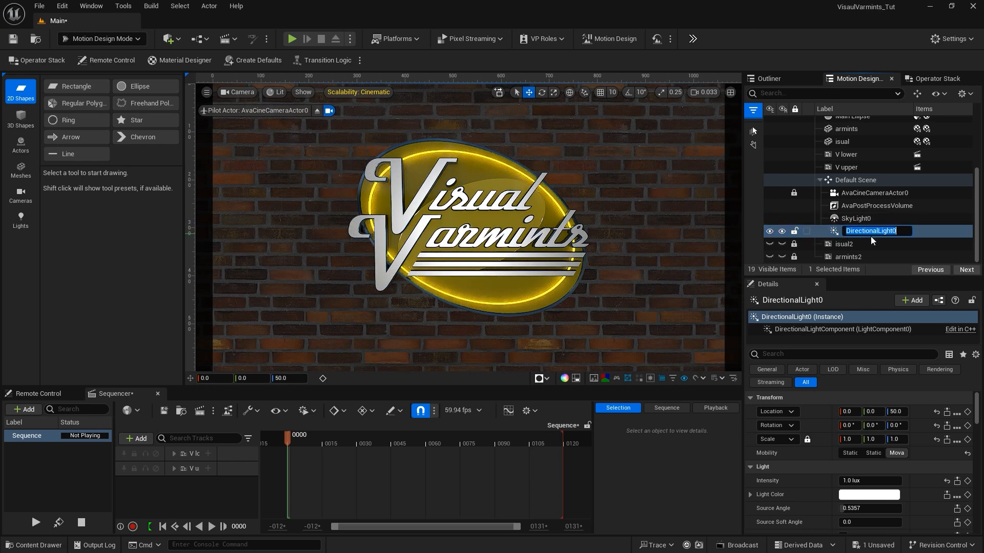
{"action": "left_click", "coordinate": [819, 231]}
{"action": "key", "text": "Delete"}
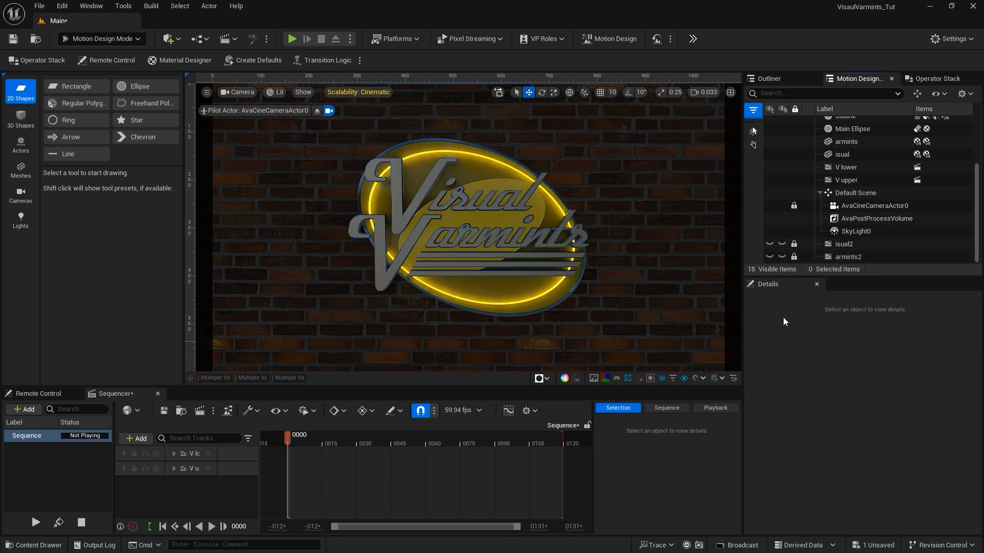
Add a Spot Light with default placement to the scene and select it in the outliner
{"action": "left_click", "coordinate": [20, 219]}
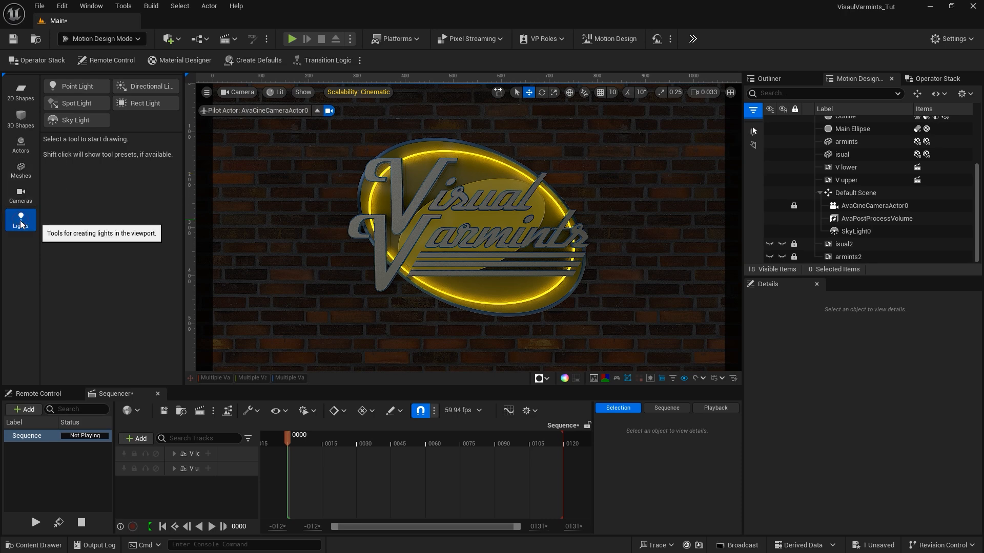
{"action": "left_click", "coordinate": [77, 104]}
{"action": "left_click", "coordinate": [79, 104]}
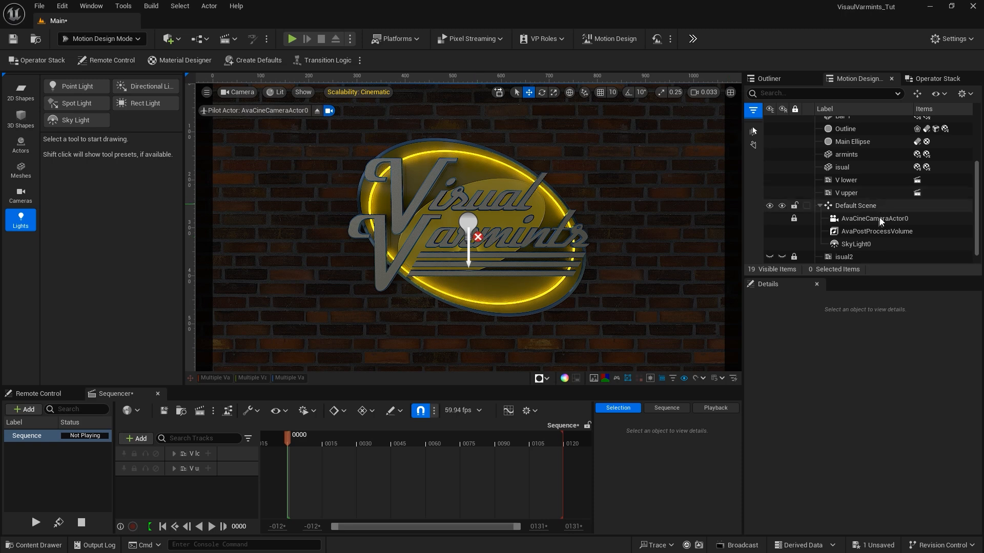
{"action": "scroll", "coordinate": [874, 220], "scroll_direction": "up", "scroll_amount": 3}
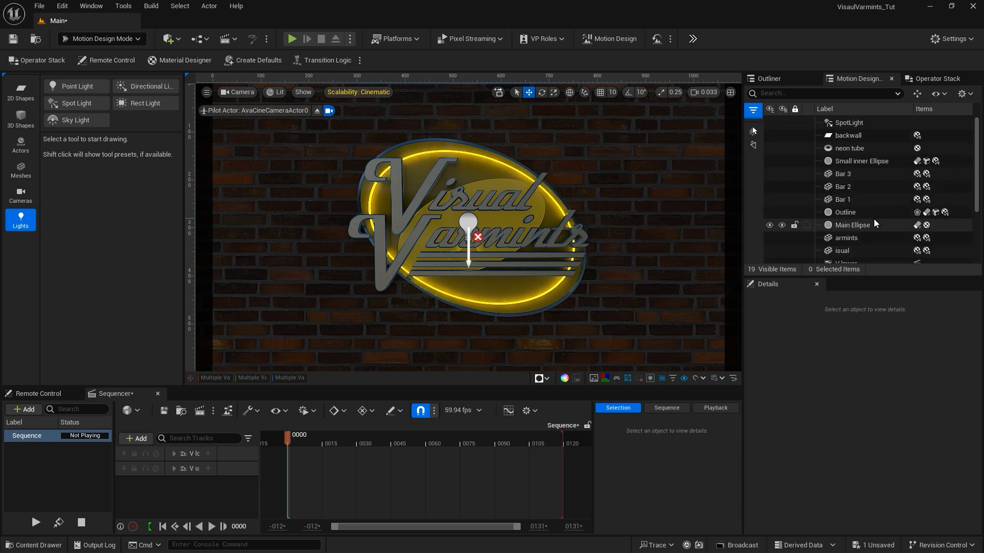
{"action": "left_click", "coordinate": [838, 124]}
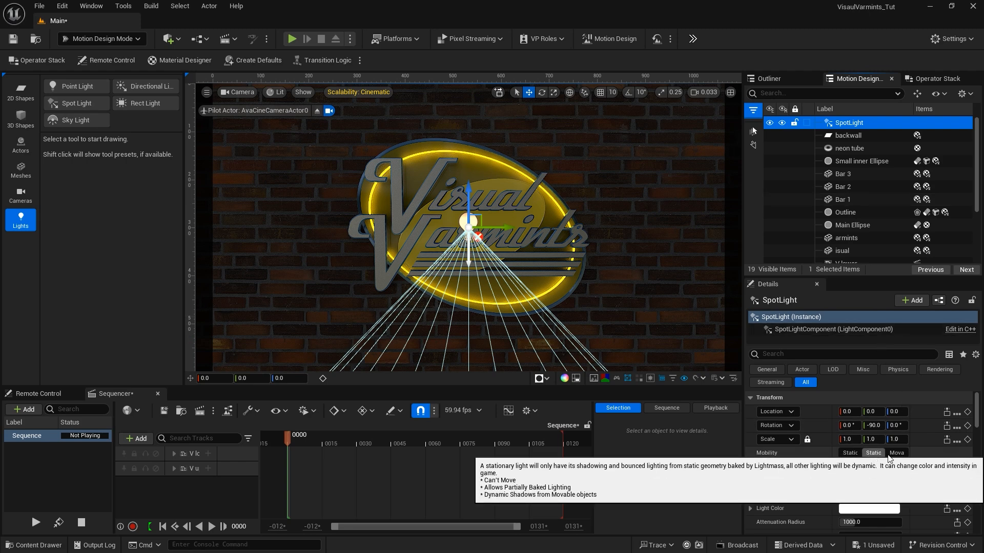
Make the spot light movable and raise it above the logo to a Z location of 378
{"action": "left_click", "coordinate": [894, 453]}
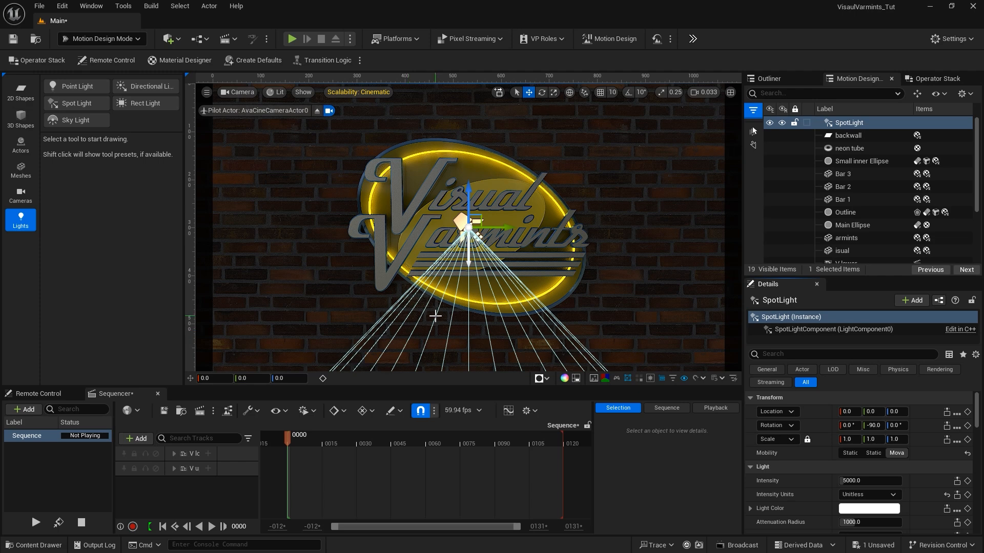
{"action": "left_click", "coordinate": [852, 123]}
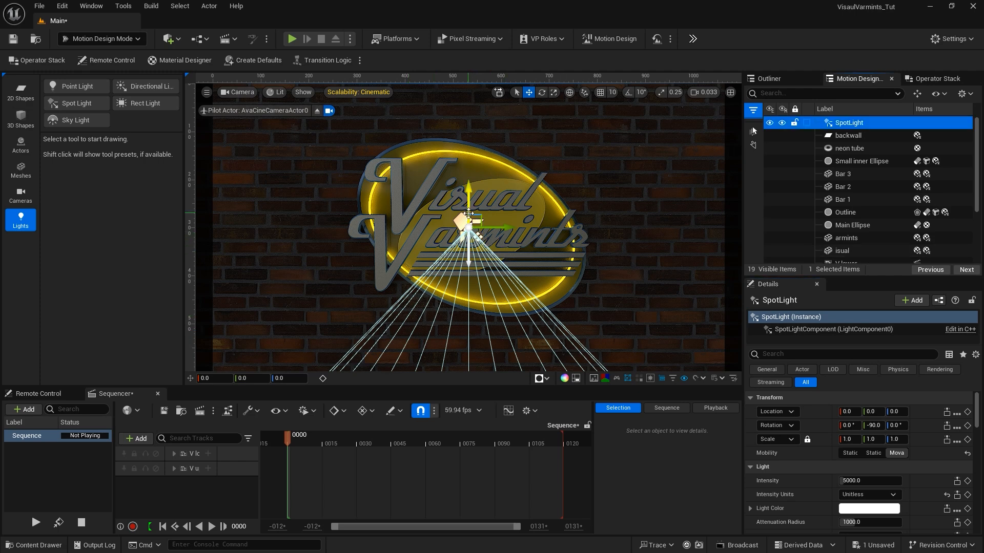
{"action": "left_click_drag", "start_coordinate": [468, 197], "coordinate": [469, 134]}
{"action": "left_click_drag", "start_coordinate": [895, 412], "coordinate": [901, 411]}
{"action": "left_click", "coordinate": [895, 412]}
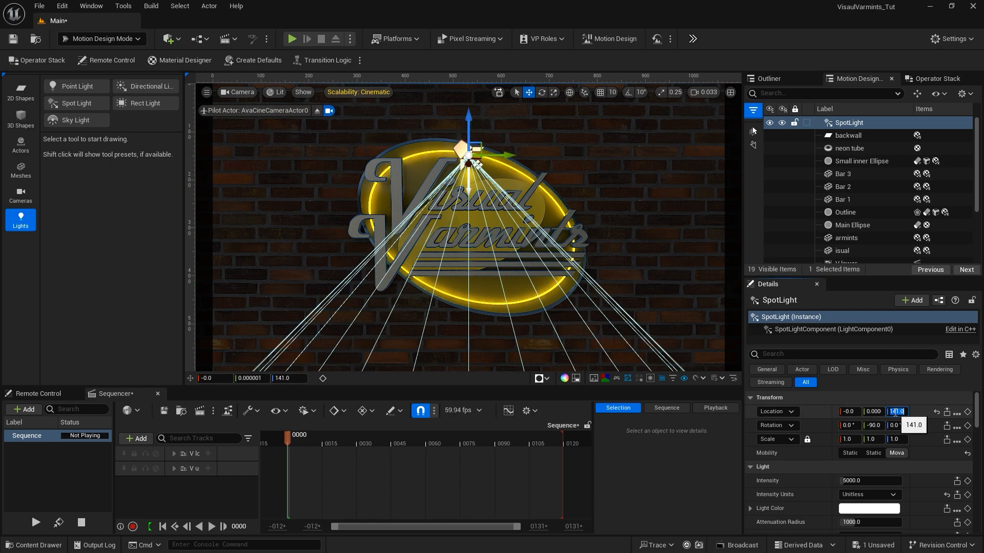
{"action": "type", "text": "30"}
{"action": "type", "text": "8"}
{"action": "key", "text": "Return"}
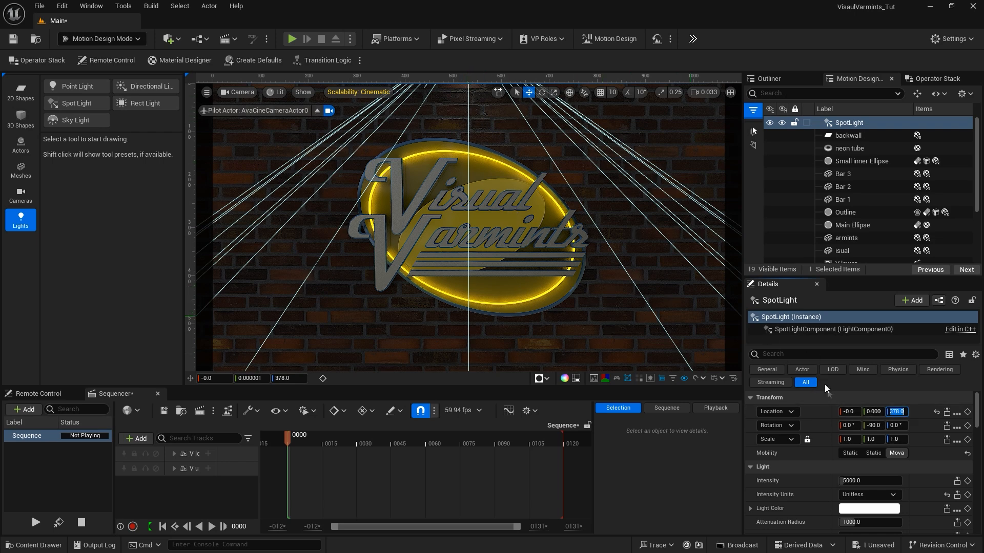
Move the spot light to an X location of -475 and tilt it to a Y rotation of -38° to aim at the logo
{"action": "left_click", "coordinate": [850, 413]}
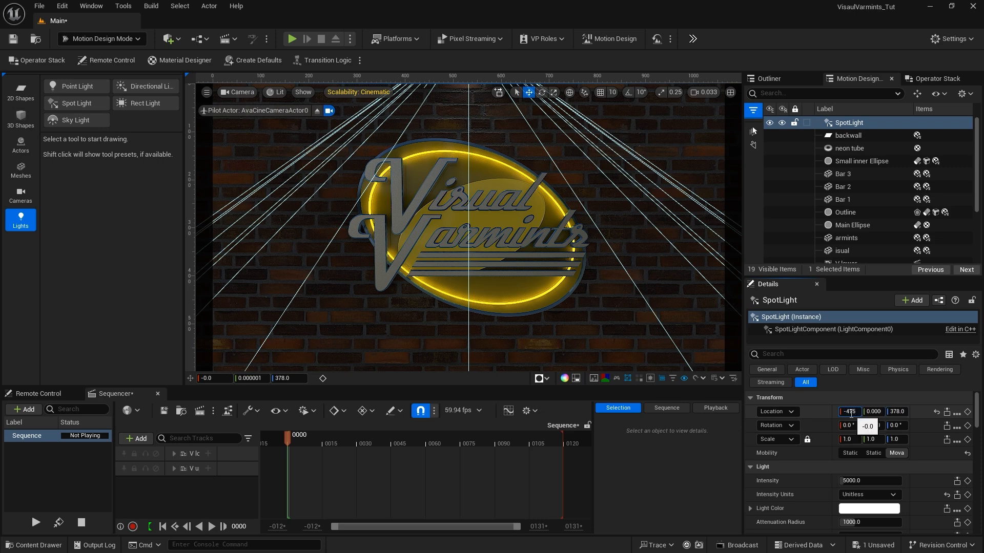
{"action": "key", "text": "Return"}
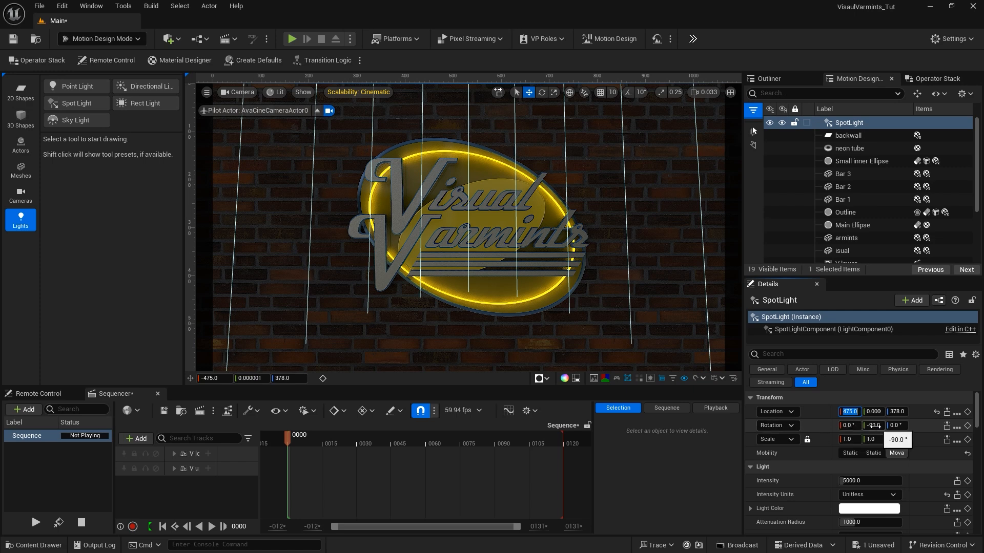
{"action": "left_click", "coordinate": [874, 426]}
{"action": "type", "text": "-38"}
{"action": "key", "text": "Return"}
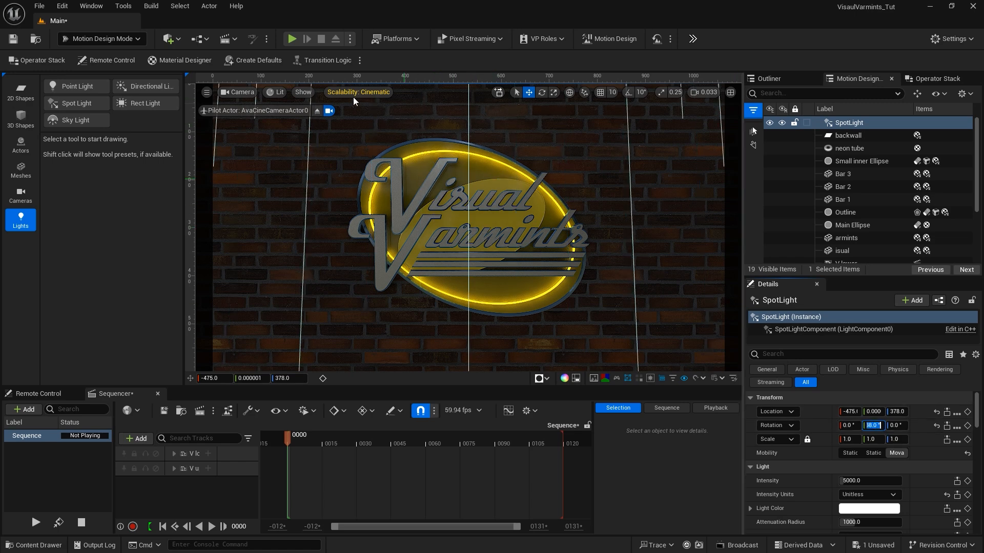
{"action": "left_click", "coordinate": [317, 112]}
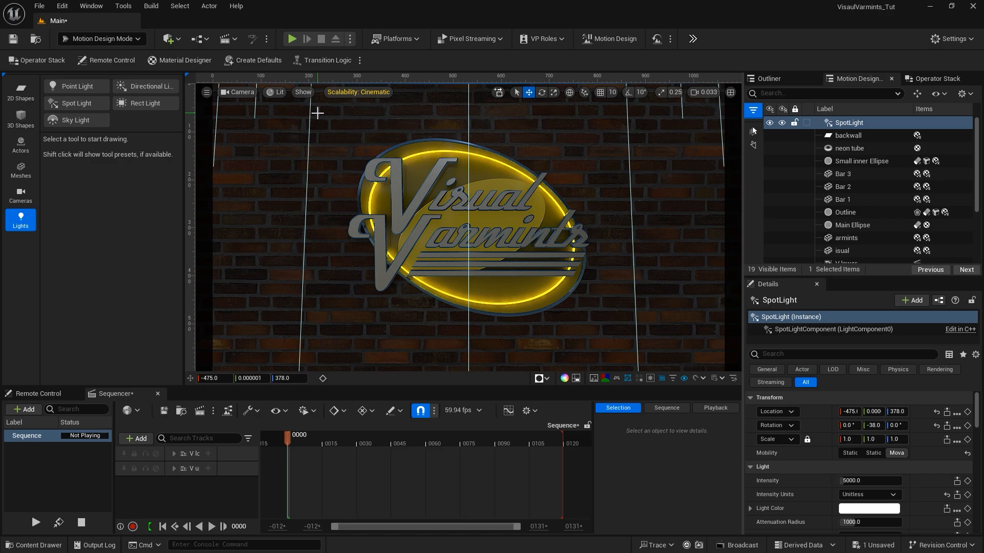
{"action": "right_click_drag", "start_coordinate": [421, 151], "coordinate": [520, 103]}
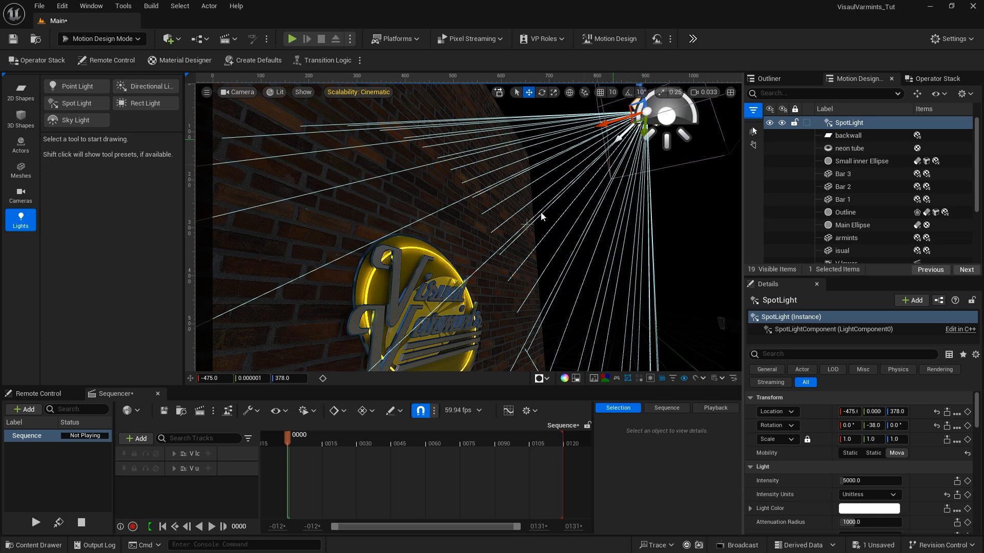
{"action": "left_click", "coordinate": [241, 92]}
{"action": "left_click", "coordinate": [261, 119]}
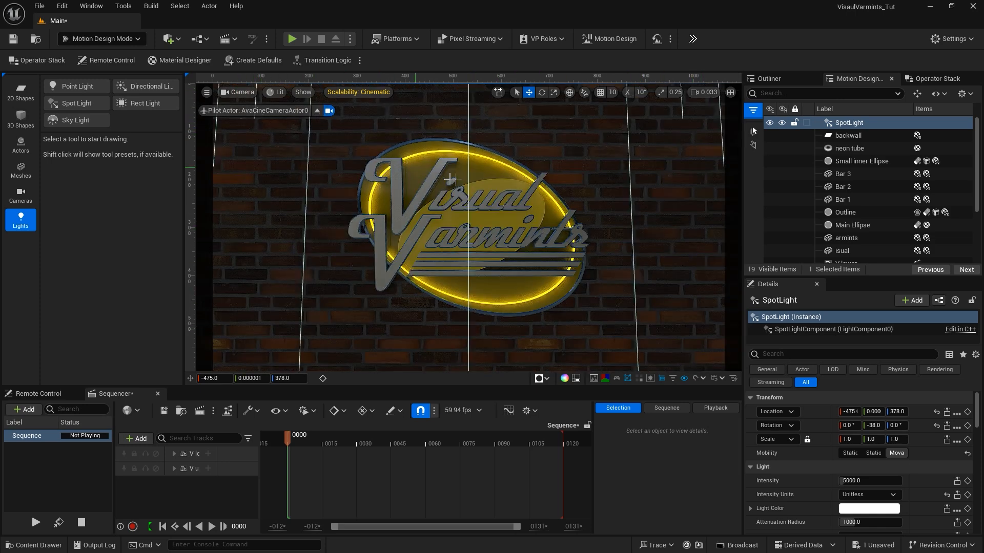
Set the spot light's color to a pale warm yellow, about hex sRGB FFFBE5FF
{"action": "scroll", "coordinate": [832, 406], "scroll_direction": "down", "scroll_amount": 1}
{"action": "scroll", "coordinate": [832, 406], "scroll_direction": "down", "scroll_amount": 2}
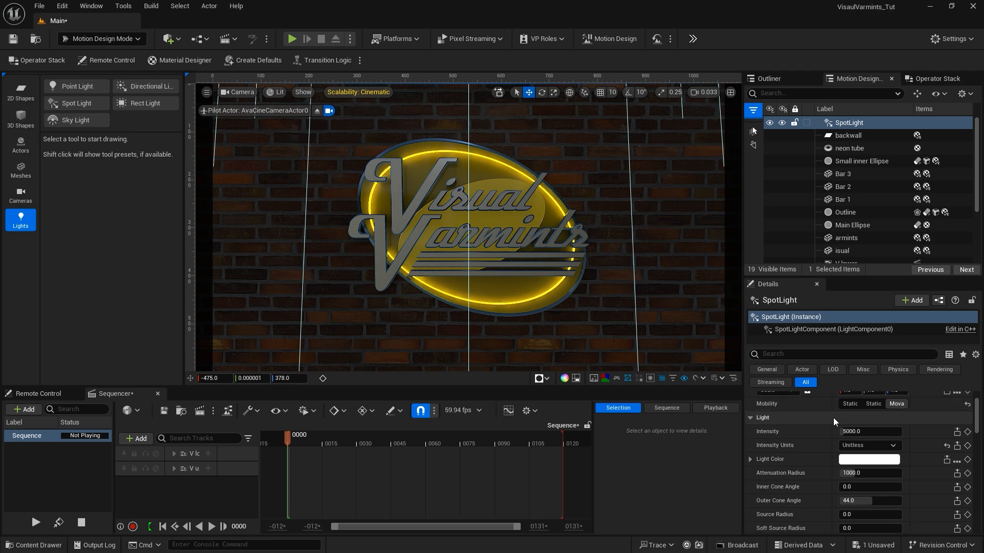
{"action": "scroll", "coordinate": [808, 424], "scroll_direction": "down", "scroll_amount": 1}
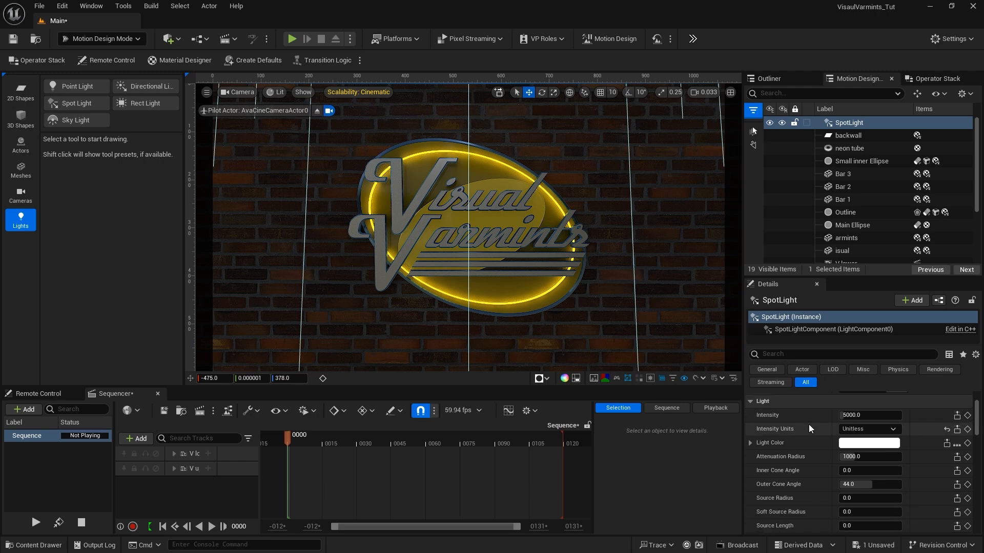
{"action": "left_click", "coordinate": [867, 444]}
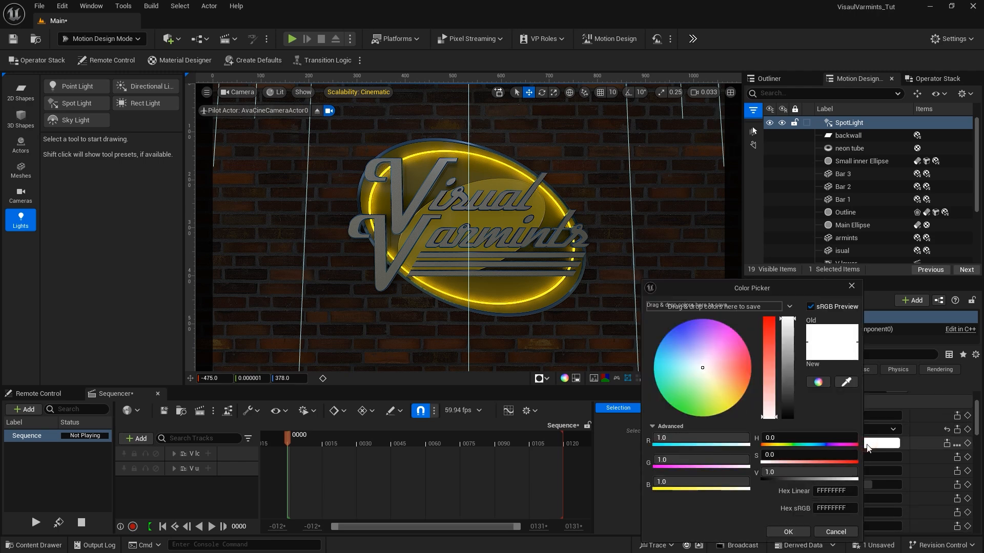
{"action": "left_click", "coordinate": [709, 377]}
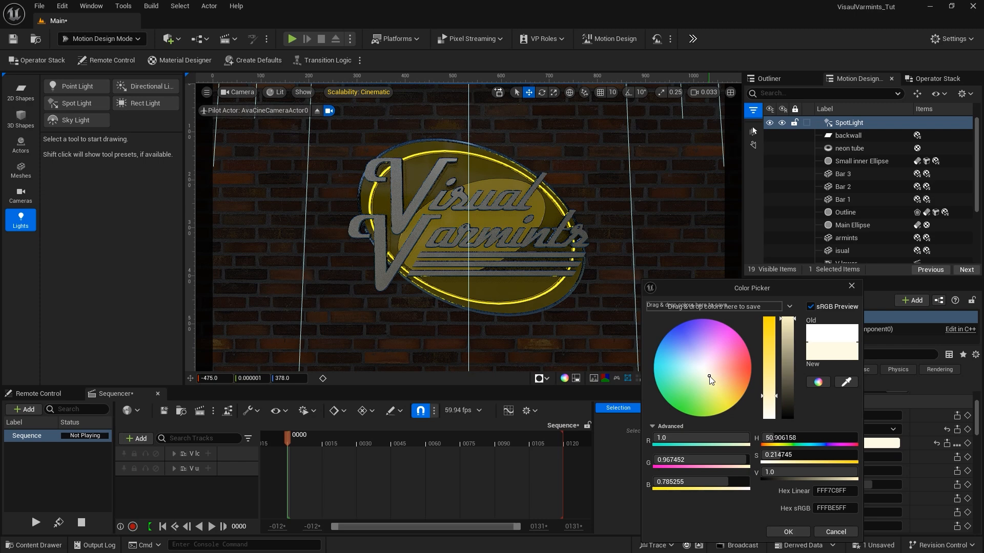
{"action": "left_click", "coordinate": [787, 532]}
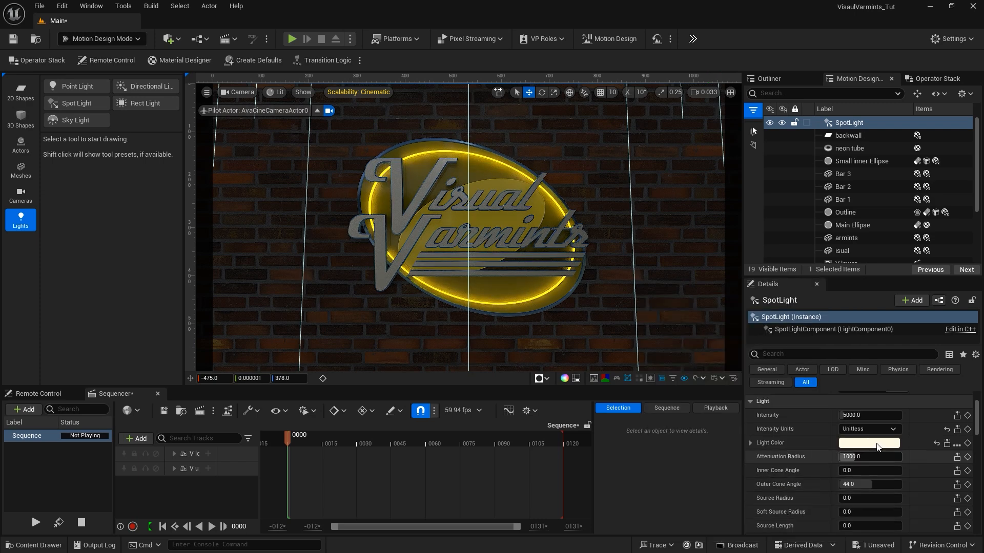
Set the spot light's intensity to 32000
{"action": "scroll", "coordinate": [912, 431], "scroll_direction": "up", "scroll_amount": 1}
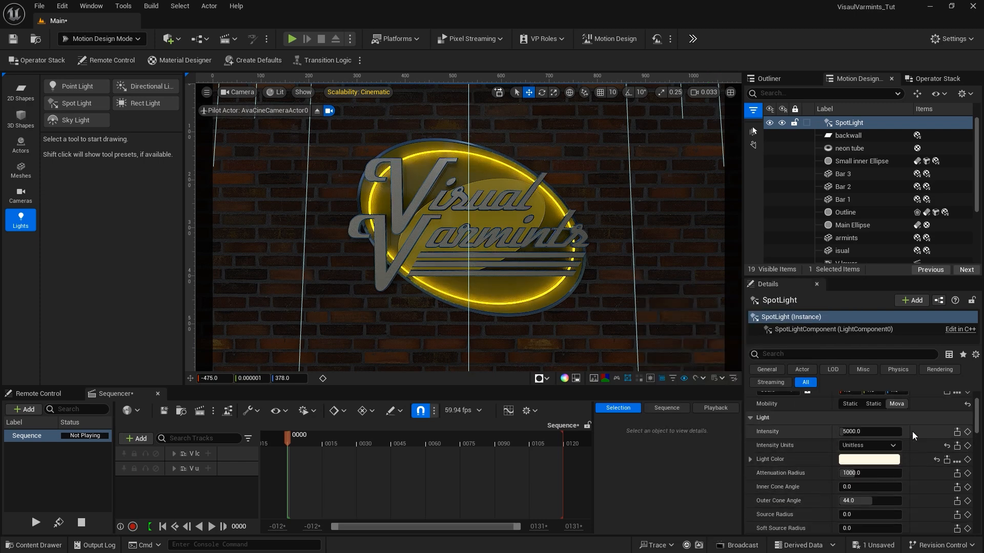
{"action": "left_click", "coordinate": [843, 431]}
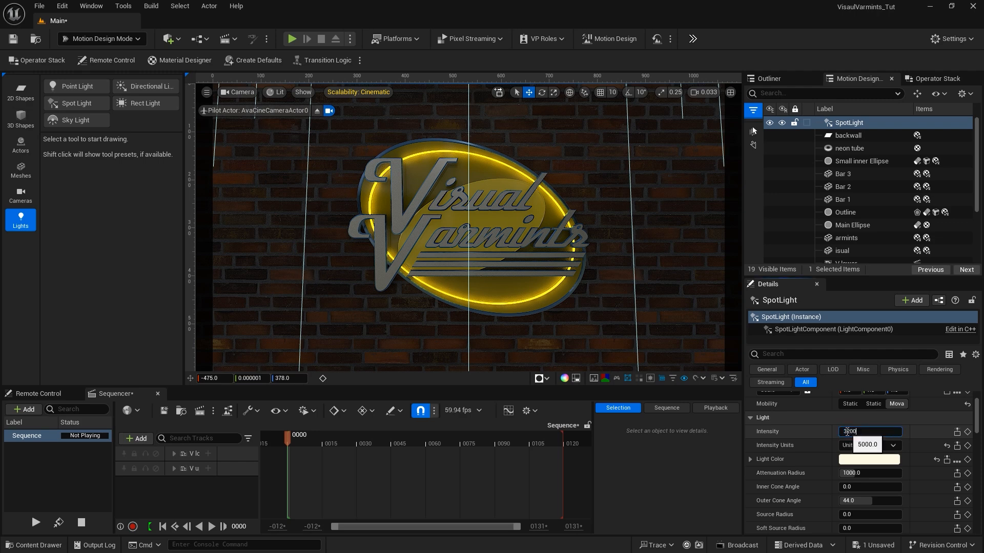
{"action": "type", "text": "32000"}
{"action": "key", "text": "Return"}
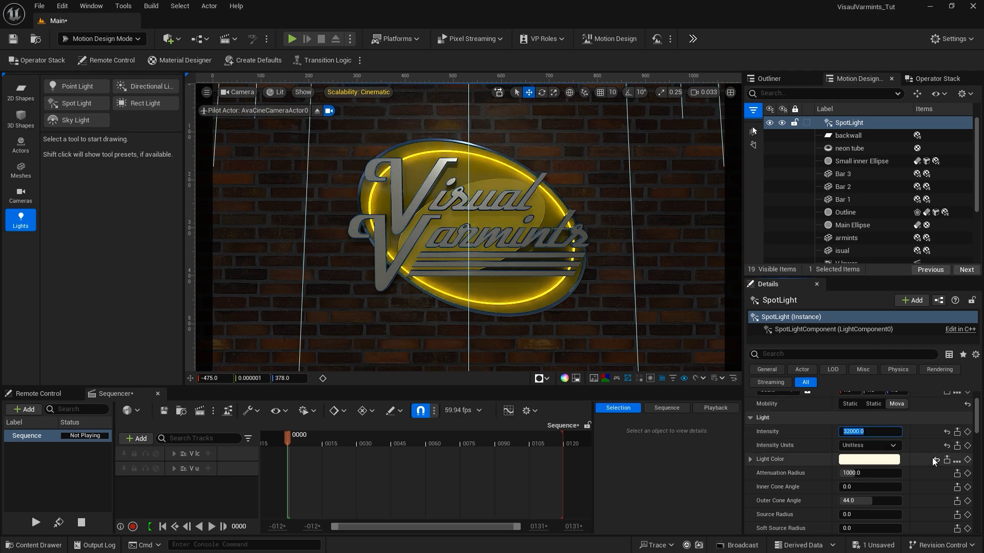
Set the spot light's attenuation radius to 2500
{"action": "scroll", "coordinate": [933, 457], "scroll_direction": "down", "scroll_amount": 2}
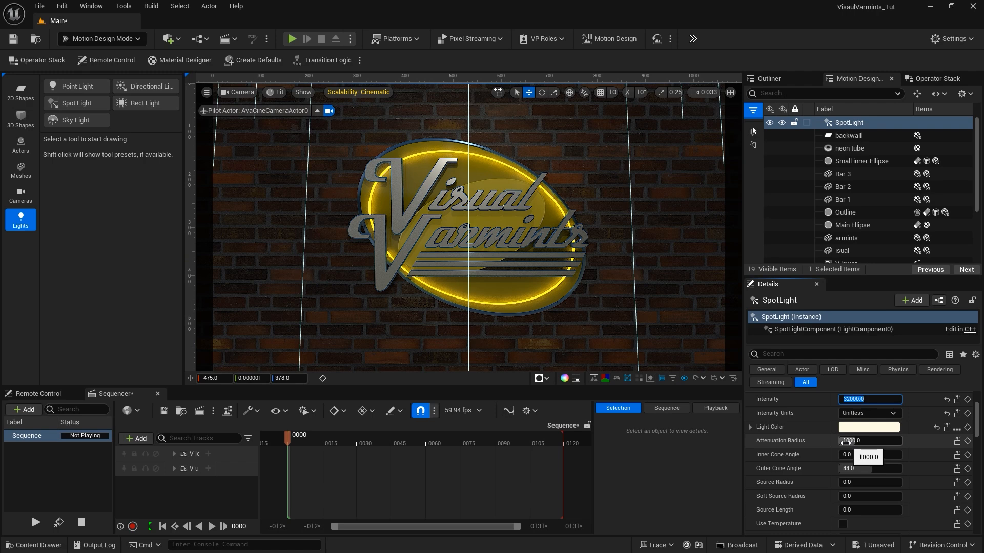
{"action": "left_click_drag", "start_coordinate": [849, 440], "coordinate": [882, 441]}
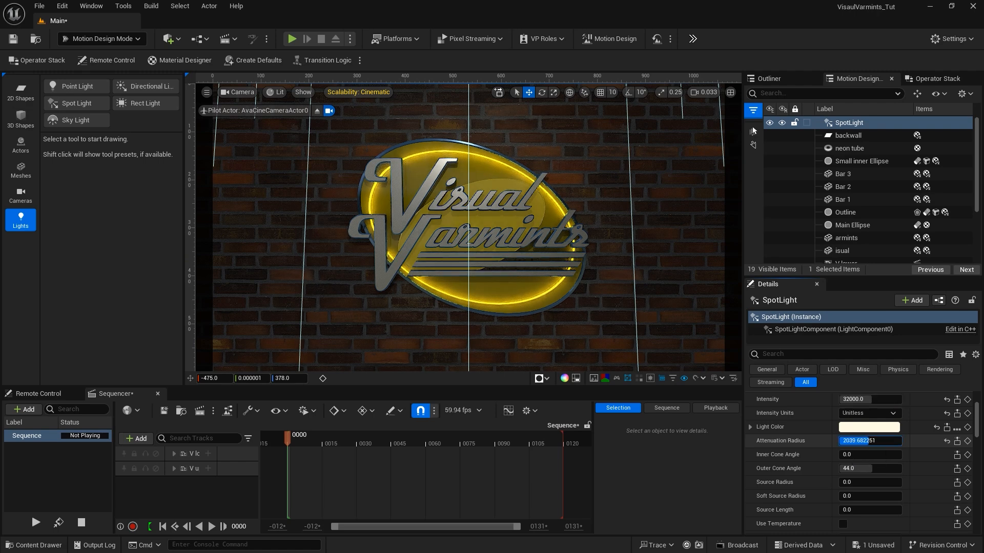
{"action": "left_click", "coordinate": [850, 441]}
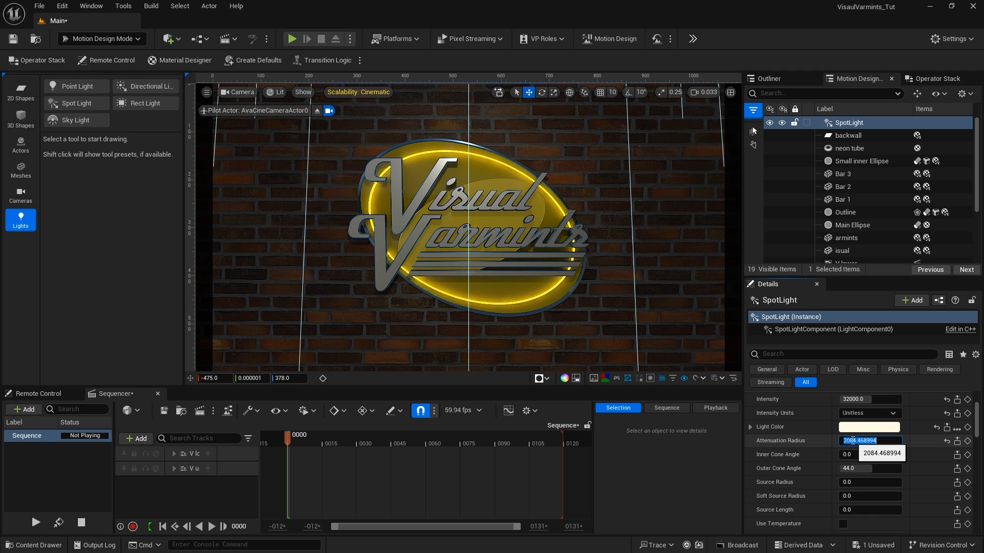
{"action": "type", "text": "2500"}
{"action": "key", "text": "Return"}
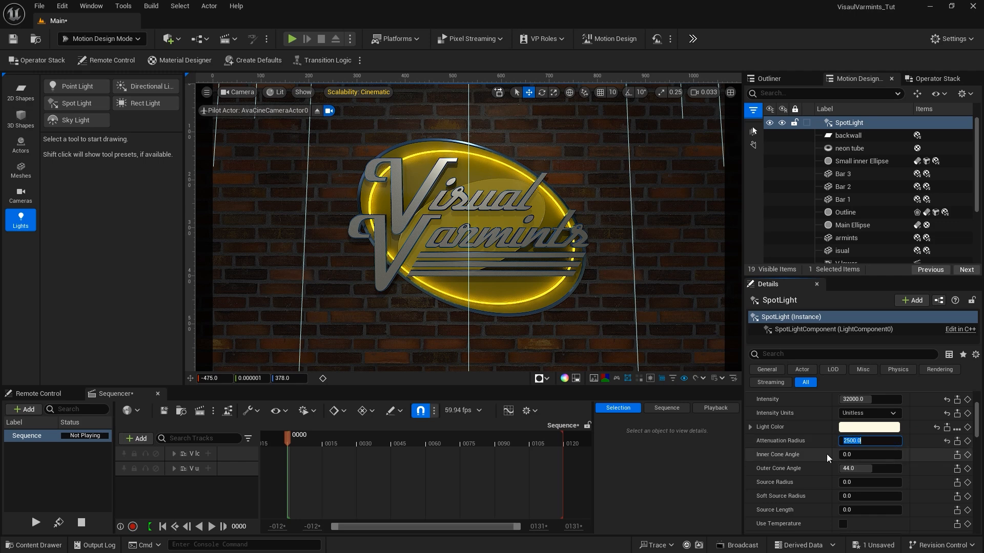
Set the spot light's inner cone angle to 32 and its outer cone angle to 35
{"action": "left_click", "coordinate": [853, 454]}
{"action": "type", "text": "32"}
{"action": "key", "text": "Return"}
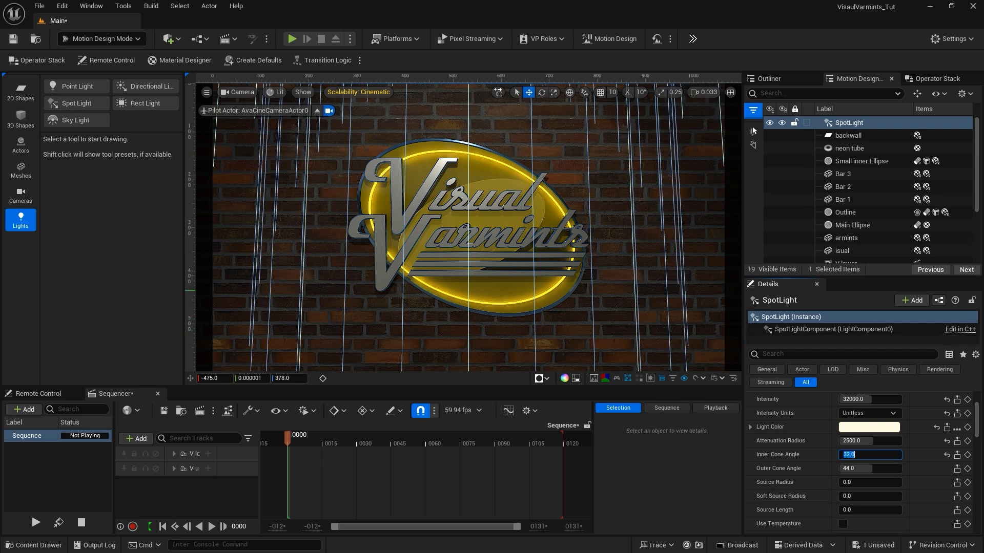
{"action": "left_click", "coordinate": [854, 469]}
{"action": "type", "text": "35"}
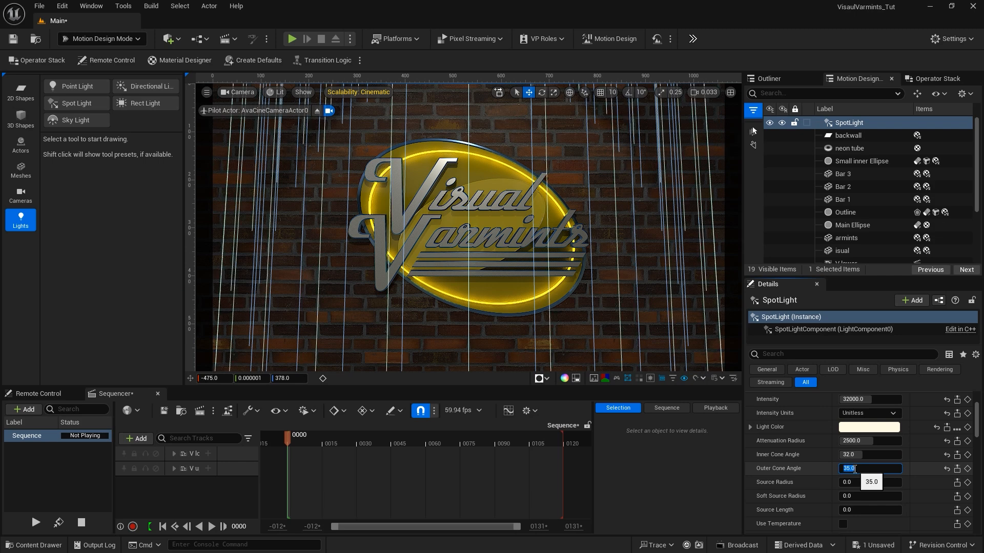
{"action": "key", "text": "Return"}
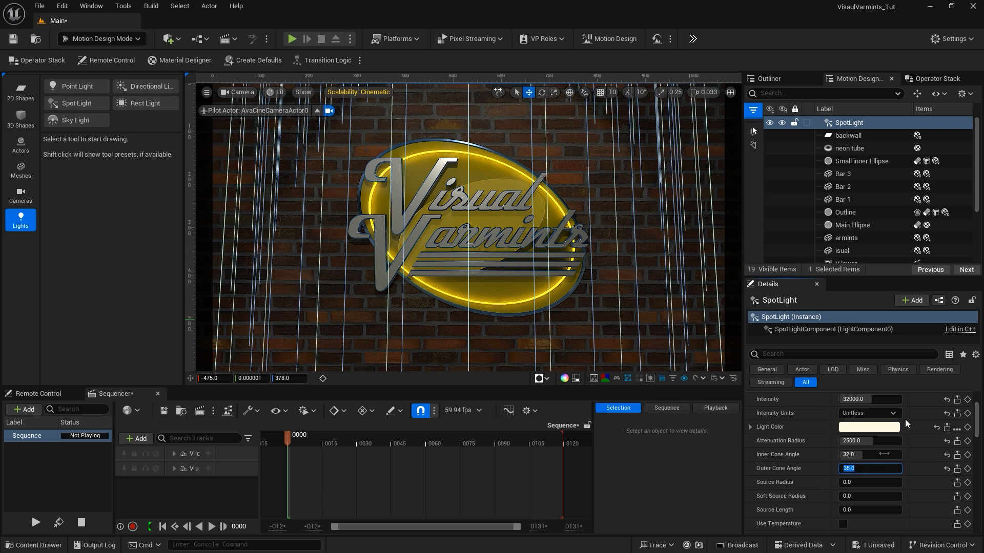
Set the spot light's source radius to 250
{"action": "left_click", "coordinate": [850, 482]}
{"action": "type", "text": "250"}
{"action": "key", "text": "Return"}
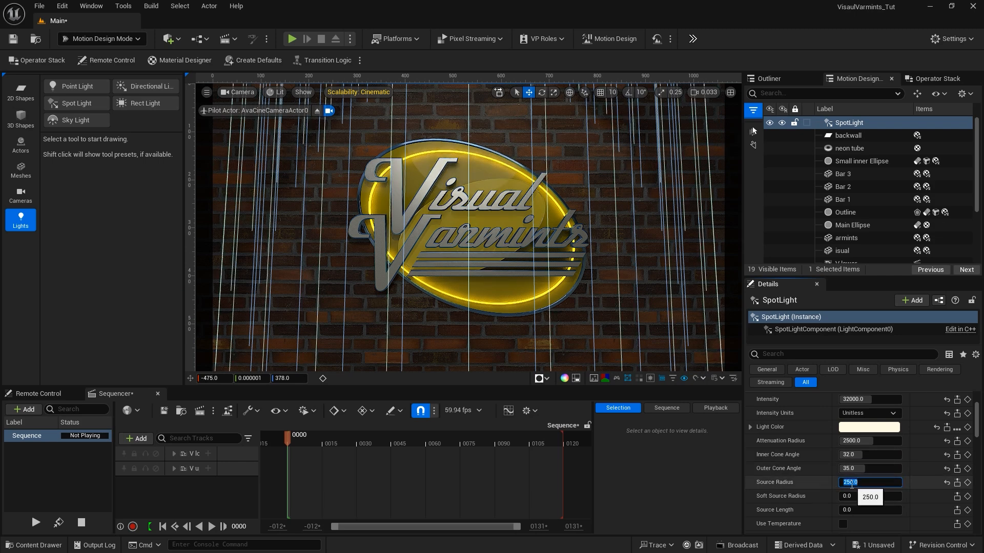
{"action": "left_click", "coordinate": [849, 123]}
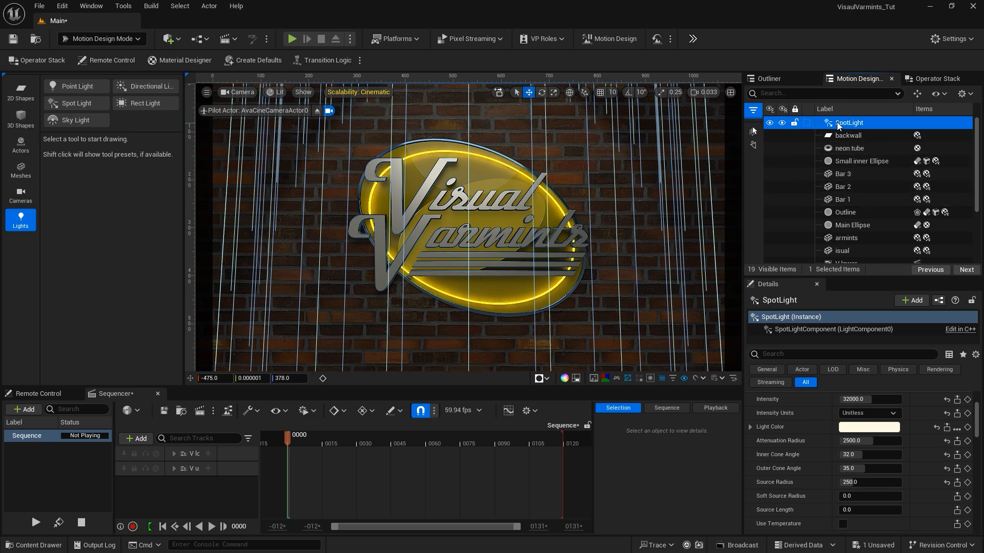
Dim SkyLight0 by setting its intensity scale to 0.25
{"action": "scroll", "coordinate": [845, 205], "scroll_direction": "down", "scroll_amount": 5}
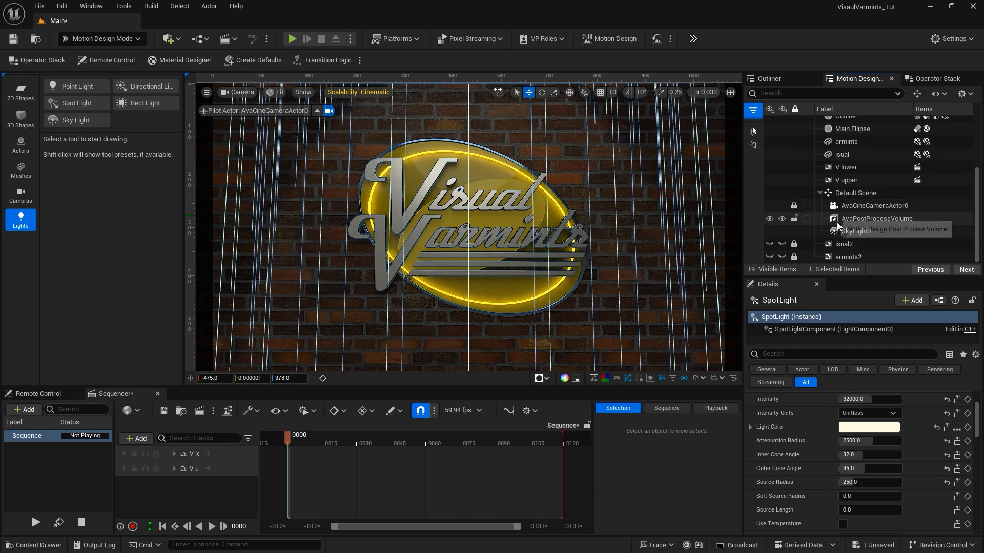
{"action": "left_click", "coordinate": [845, 233]}
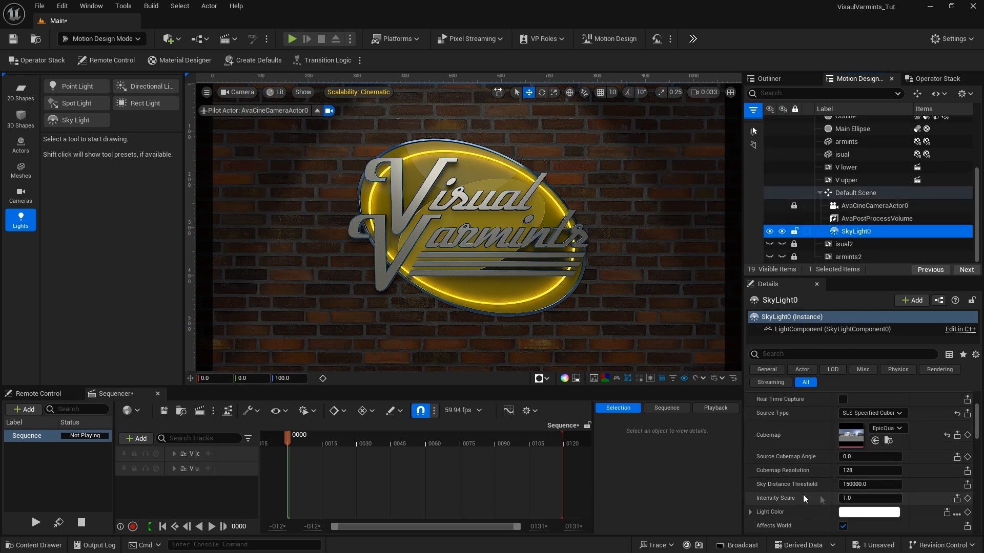
{"action": "left_click", "coordinate": [851, 498]}
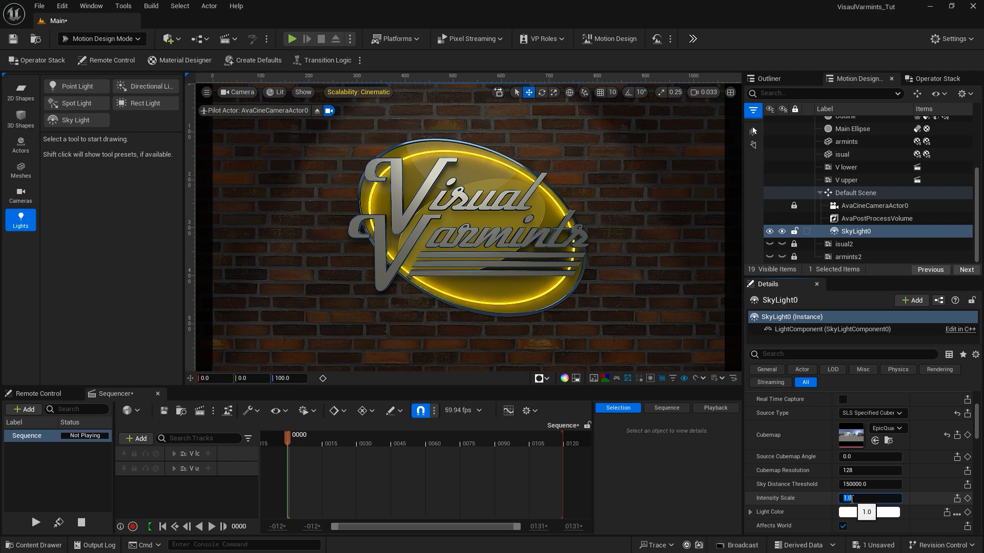
{"action": "type", "text": ".25"}
{"action": "key", "text": "Return"}
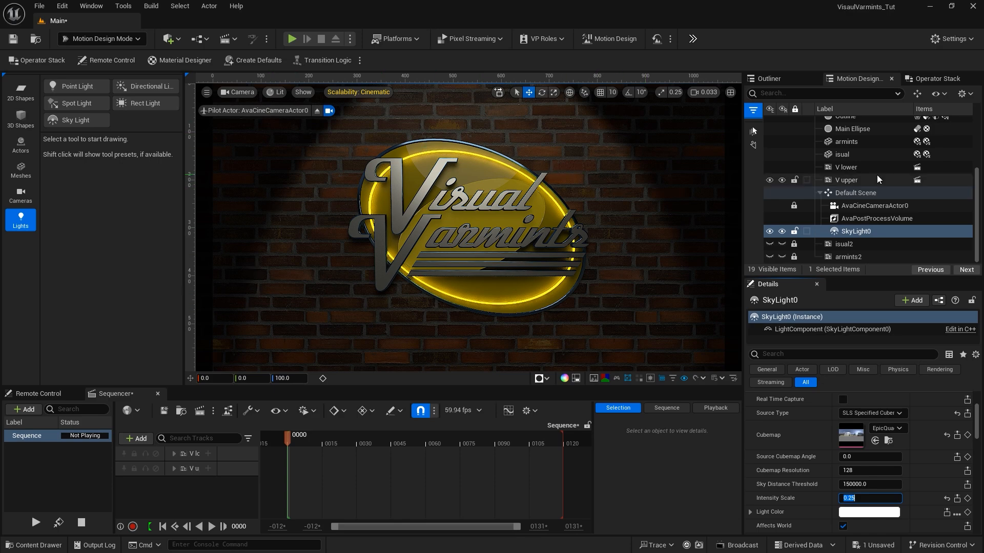
Fine-tune the spot light's cone to an inner angle of about 32.6 and an outer angle of about 36.4
{"action": "scroll", "coordinate": [871, 164], "scroll_direction": "up", "scroll_amount": 3}
{"action": "left_click", "coordinate": [844, 123]}
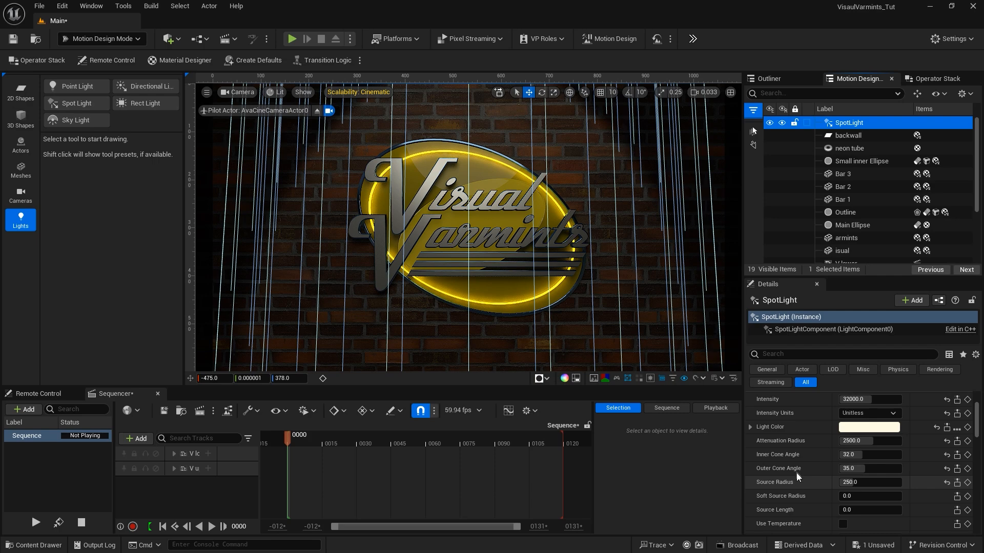
{"action": "left_click", "coordinate": [846, 455]}
{"action": "left_click_drag", "start_coordinate": [846, 456], "coordinate": [853, 458]}
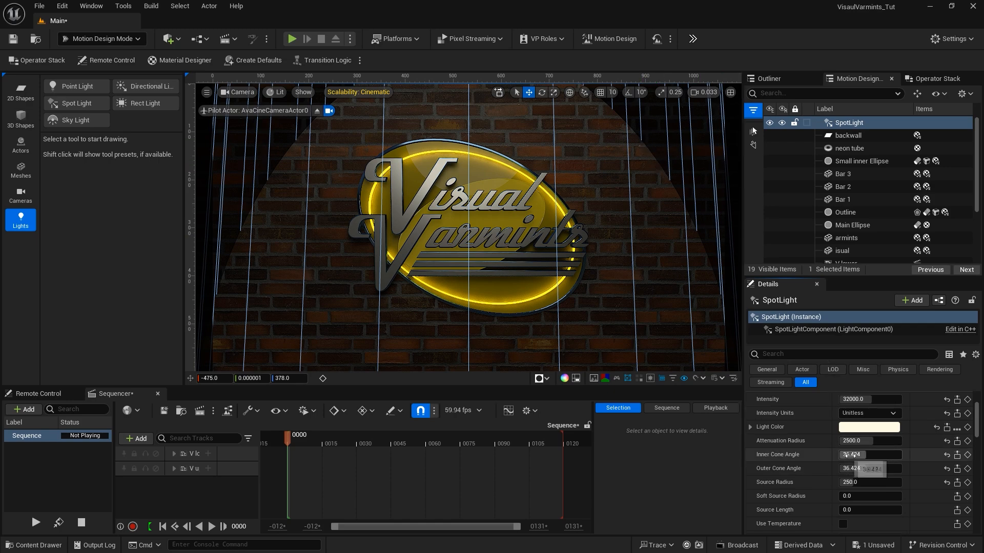
{"action": "mouse_move", "coordinate": [850, 456]}
{"action": "left_mouse_down"}
{"action": "mouse_move", "coordinate": [832, 456]}
{"action": "mouse_move", "coordinate": [851, 455]}
{"action": "left_mouse_up"}
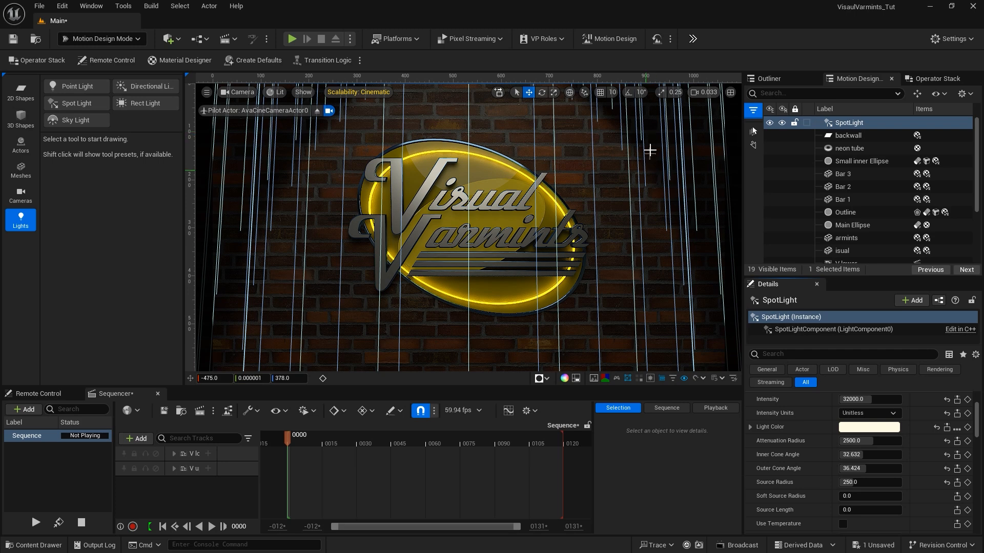
{"action": "left_click", "coordinate": [834, 123]}
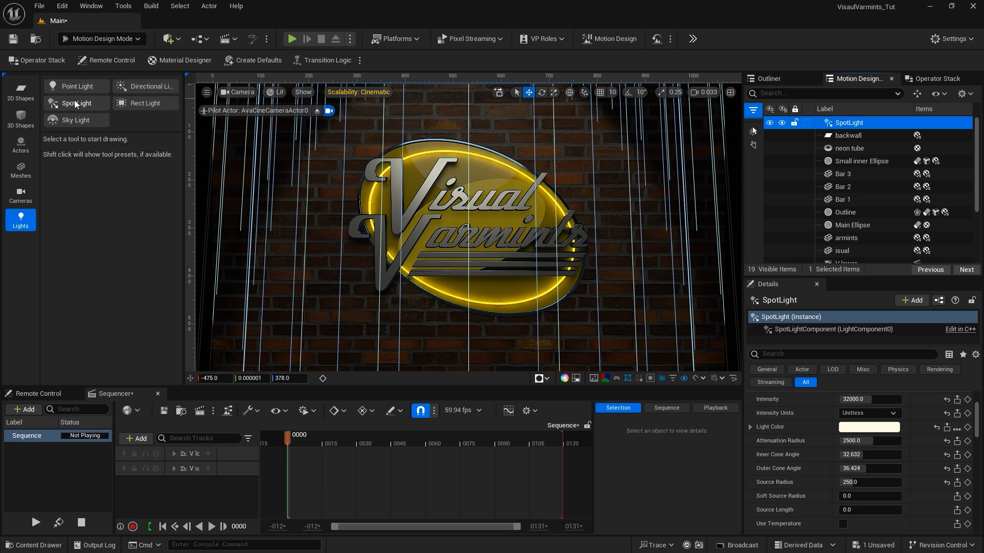
Add a rect light to the scene and set its mobility to Movable
{"action": "left_click", "coordinate": [137, 106]}
{"action": "left_click", "coordinate": [136, 106]}
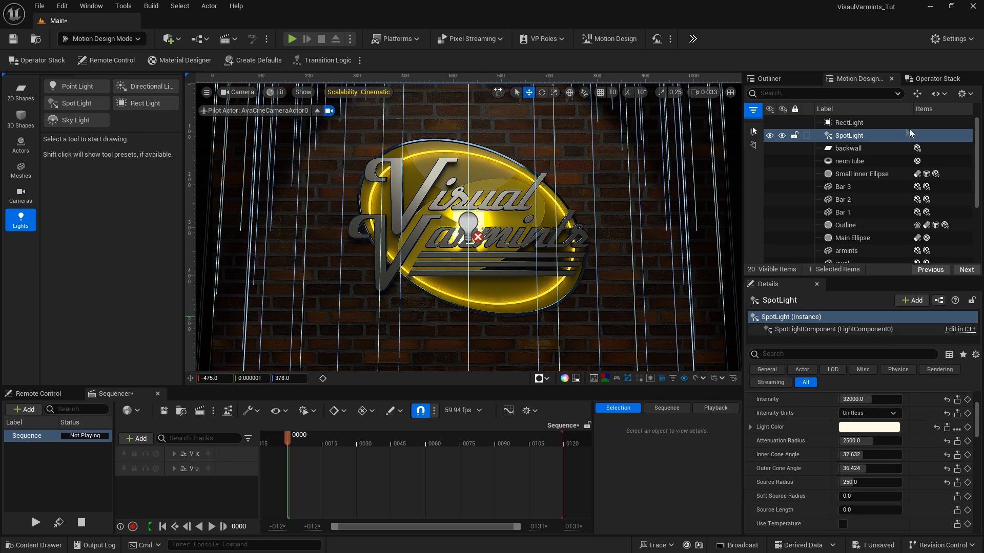
{"action": "left_click", "coordinate": [849, 123]}
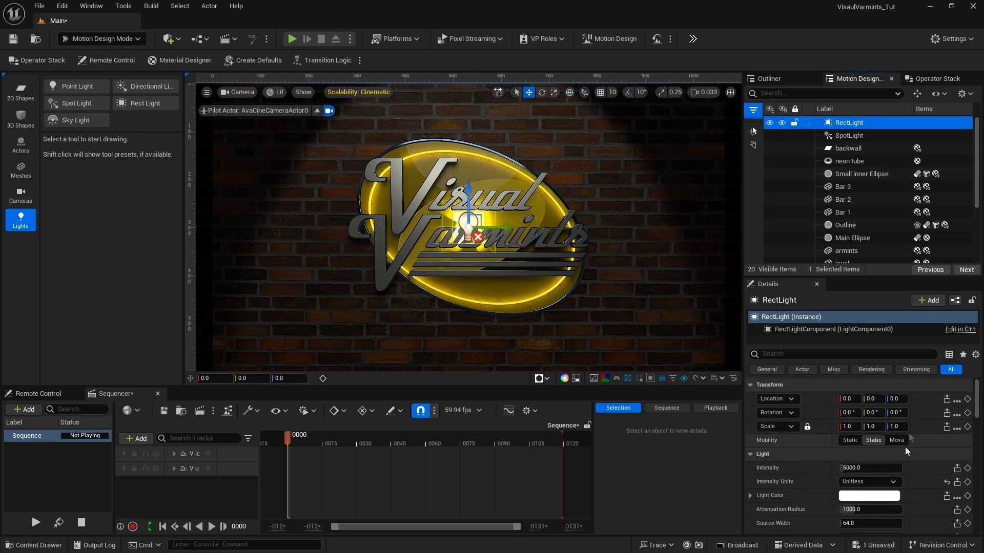
{"action": "left_click", "coordinate": [896, 440]}
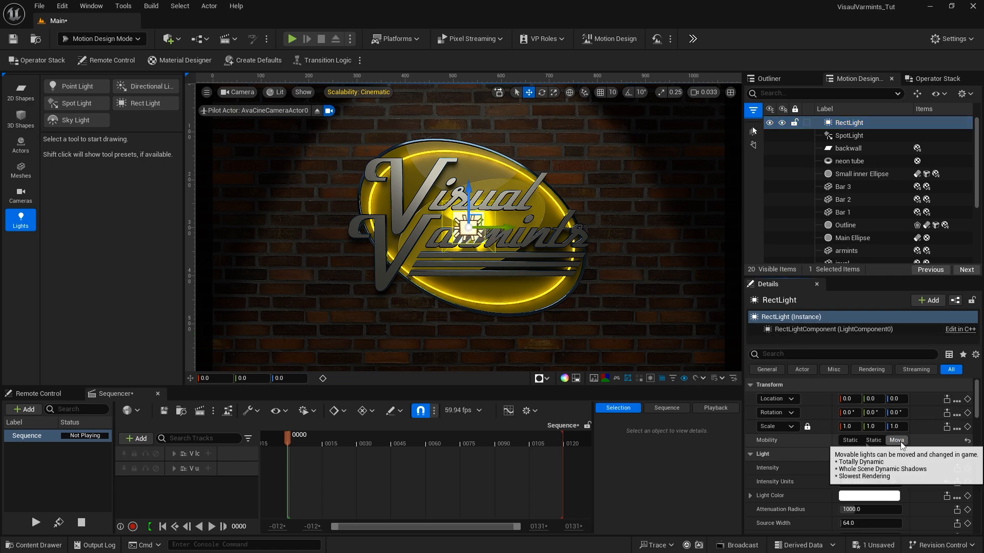
Move the rect light in front of the logo by setting its X location to -265
{"action": "left_click", "coordinate": [848, 398]}
{"action": "type", "text": "-170"}
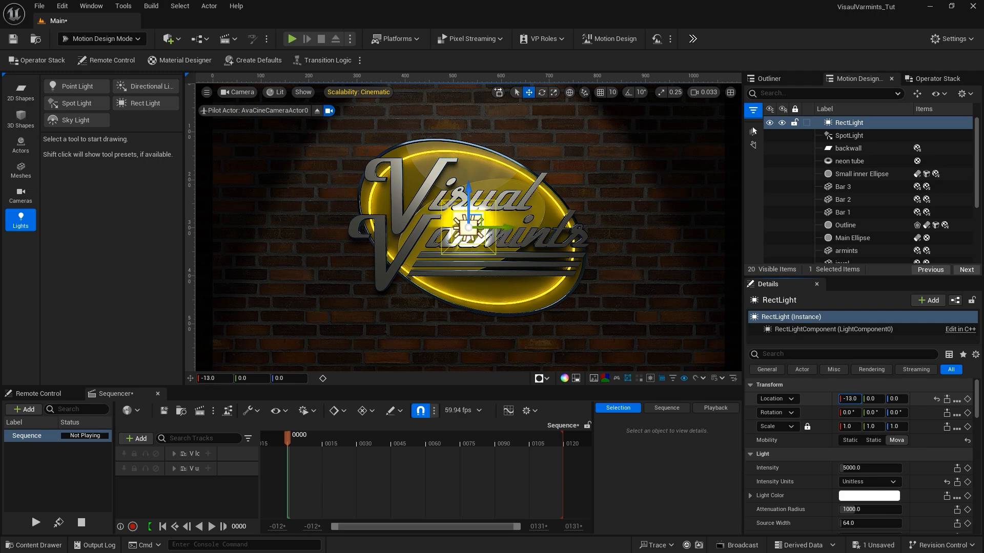
{"action": "key", "text": "Return"}
{"action": "left_click_drag", "start_coordinate": [761, 399], "coordinate": [737, 398]}
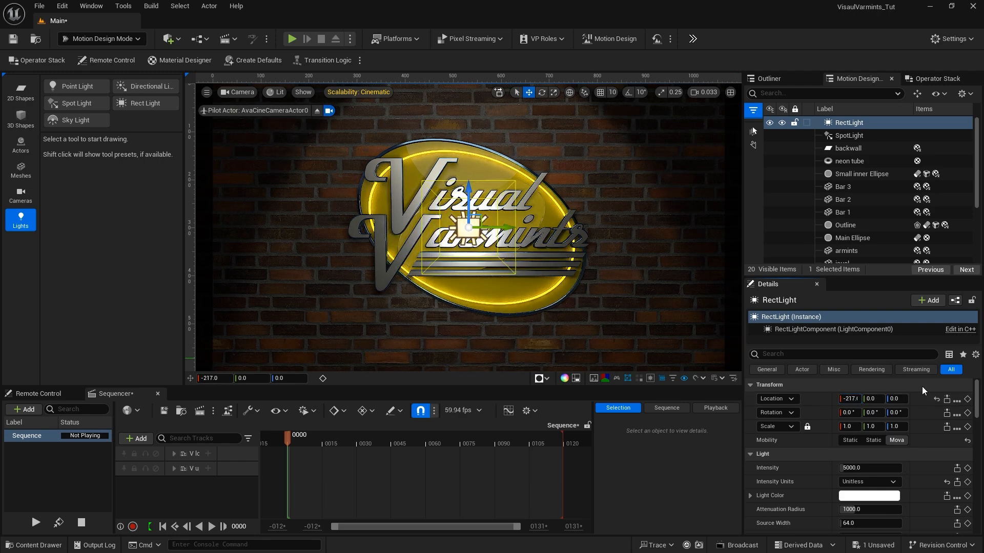
{"action": "left_click", "coordinate": [843, 399]}
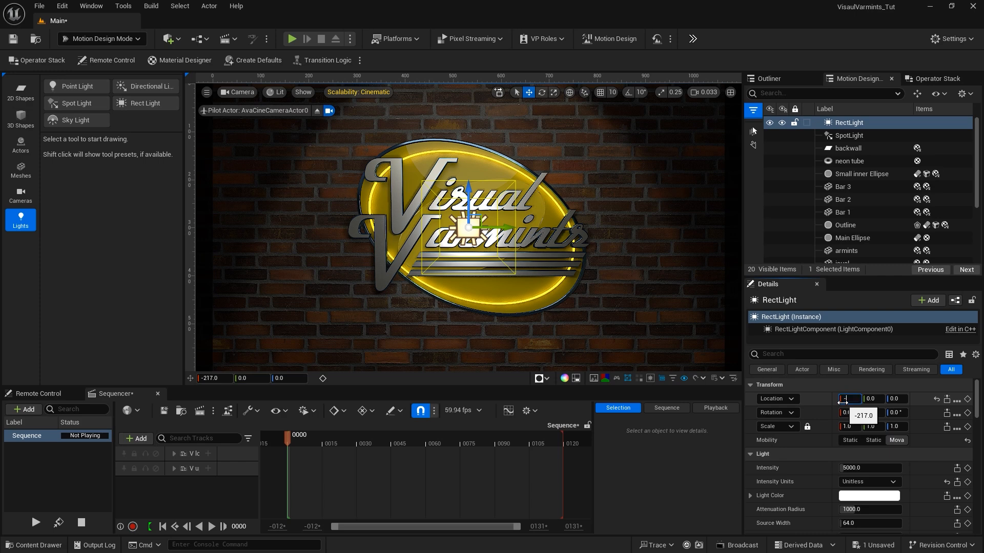
{"action": "key", "text": "Return"}
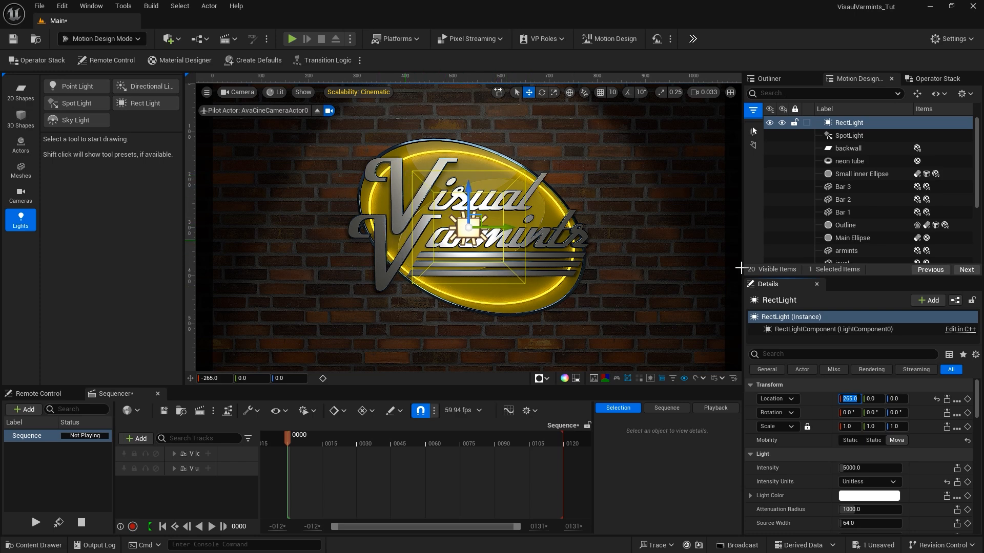
Set the rect light's intensity to 1000 and its attenuation radius to 4075
{"action": "left_click", "coordinate": [852, 469]}
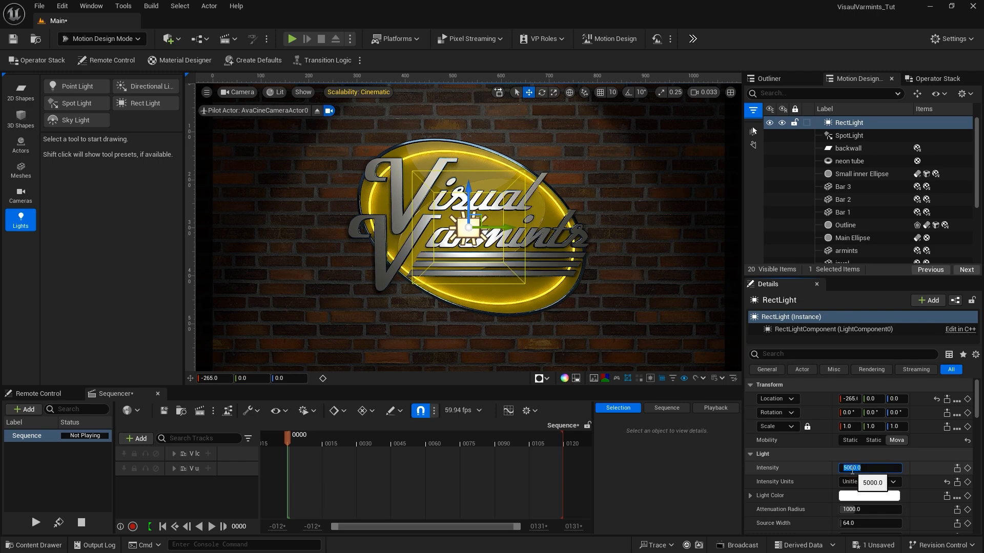
{"action": "type", "text": "1000"}
{"action": "key", "text": "Return"}
{"action": "scroll", "coordinate": [917, 407], "scroll_direction": "down", "scroll_amount": 3}
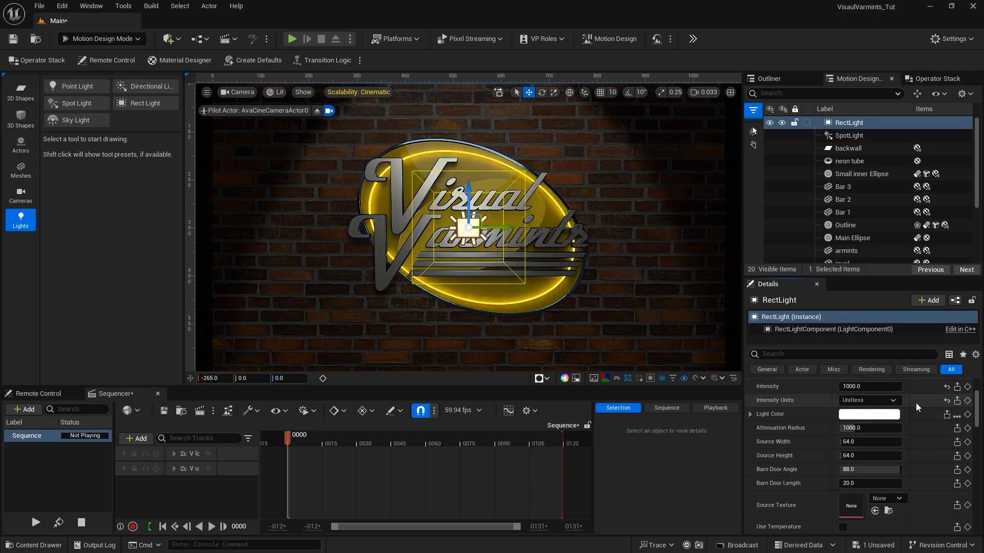
{"action": "left_click", "coordinate": [846, 428]}
{"action": "type", "text": "4075"}
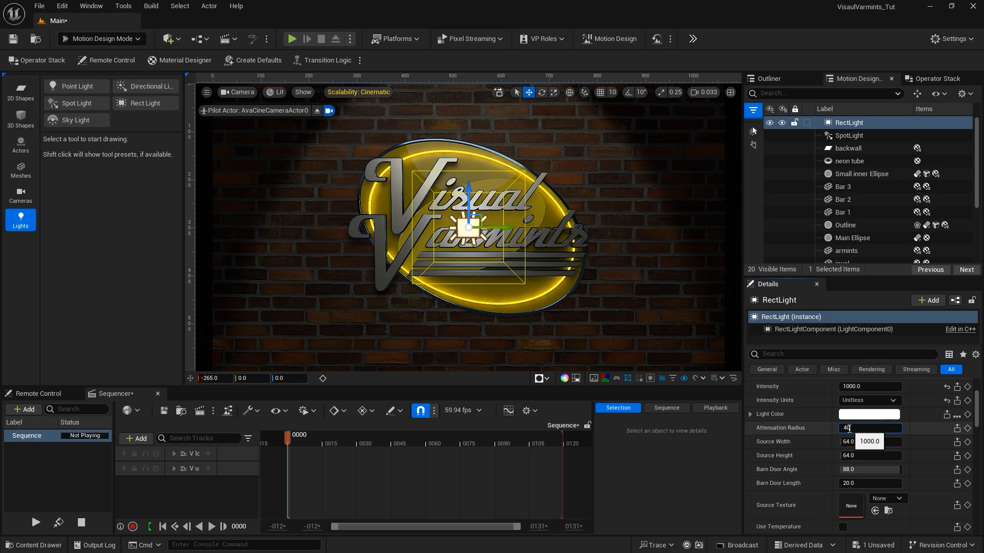
{"action": "key", "text": "Return"}
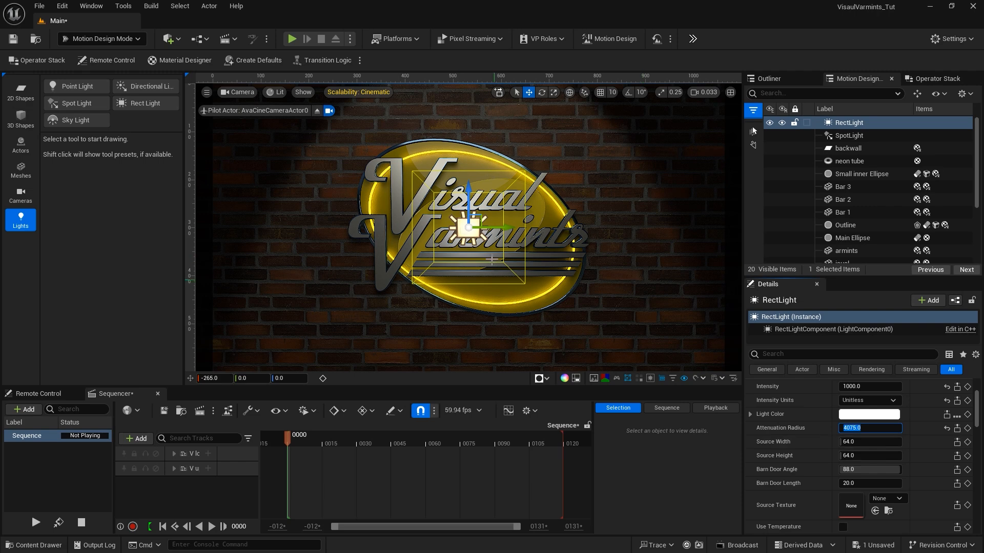
Set the rect light's source width to 600 and its source height to 520
{"action": "left_click", "coordinate": [854, 442]}
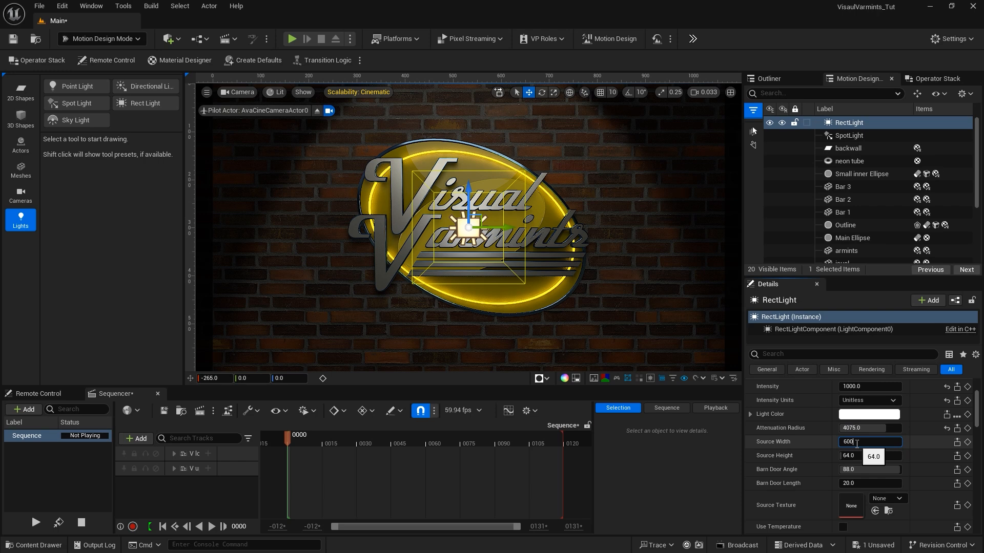
{"action": "type", "text": "600"}
{"action": "key", "text": "Return"}
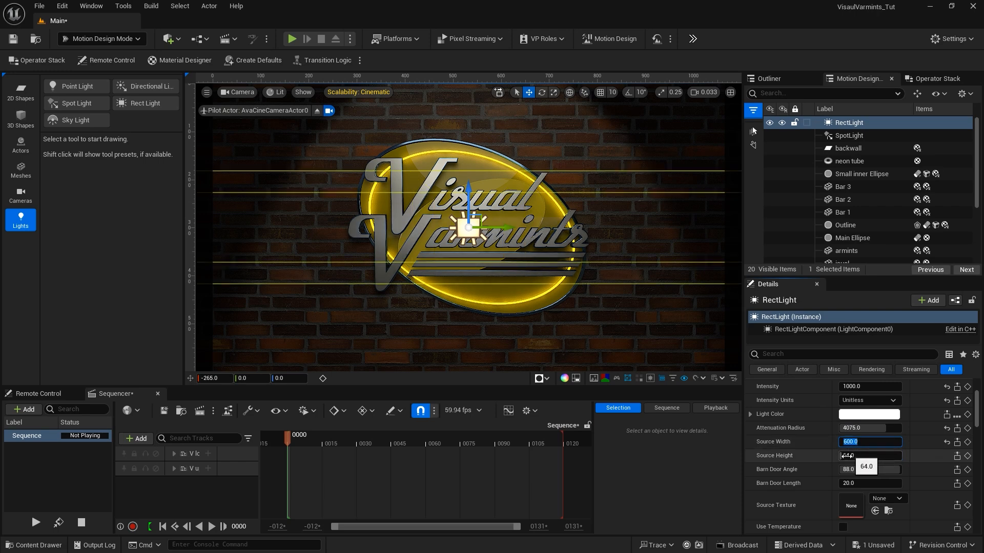
{"action": "left_click", "coordinate": [849, 455]}
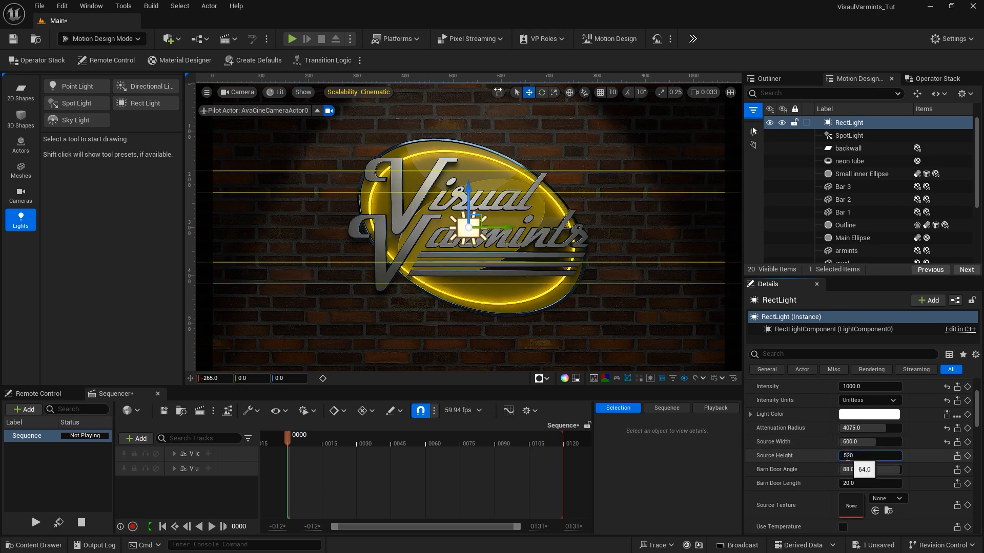
{"action": "type", "text": "520"}
{"action": "key", "text": "Return"}
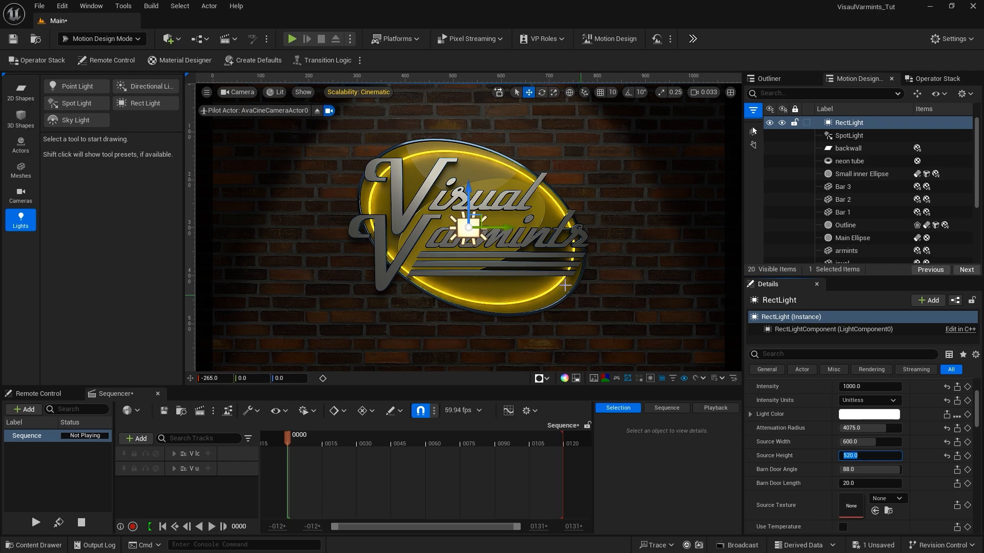
Turn off shadow casting for the rect light and save the level
{"action": "scroll", "coordinate": [812, 433], "scroll_direction": "down", "scroll_amount": 3}
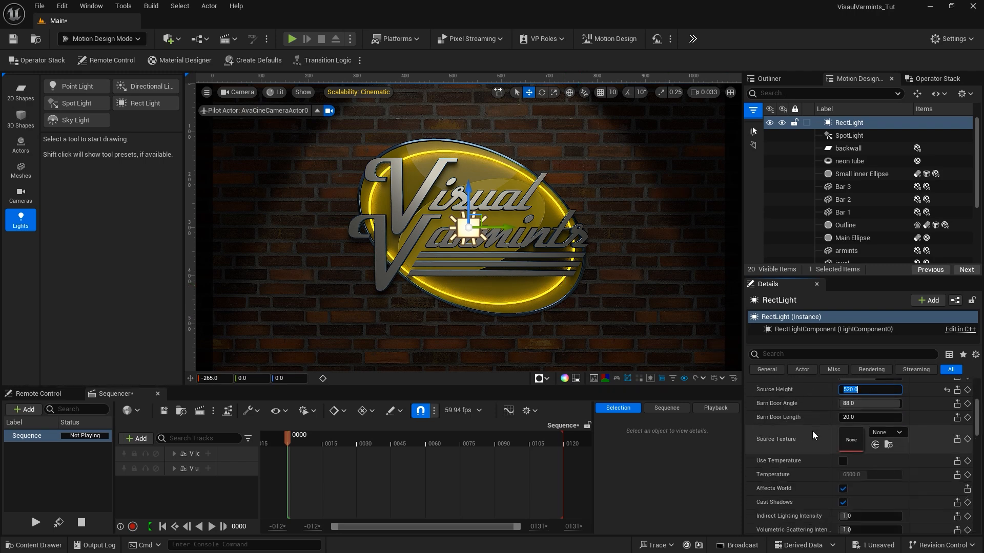
{"action": "scroll", "coordinate": [813, 432], "scroll_direction": "down", "scroll_amount": 2}
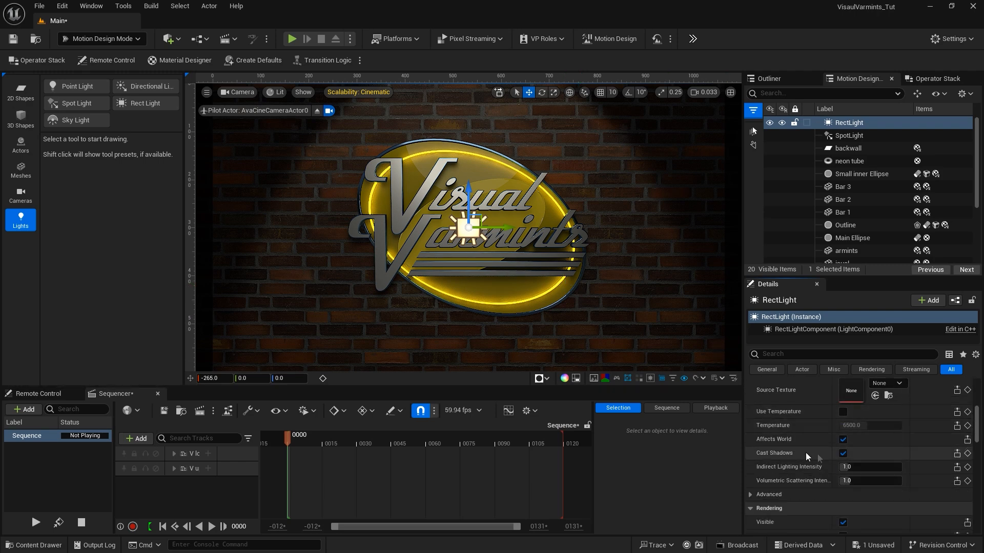
{"action": "left_click", "coordinate": [843, 454]}
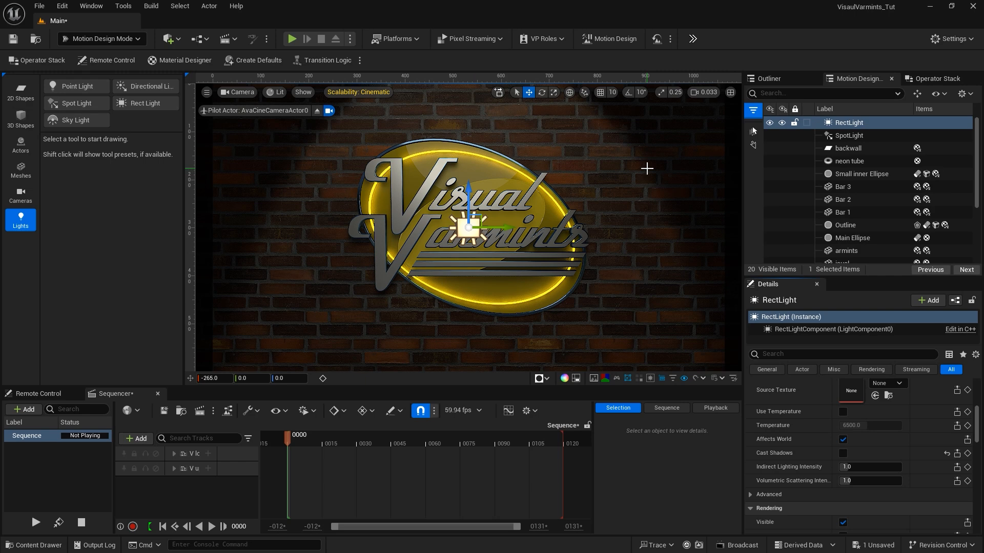
{"action": "left_click", "coordinate": [642, 185]}
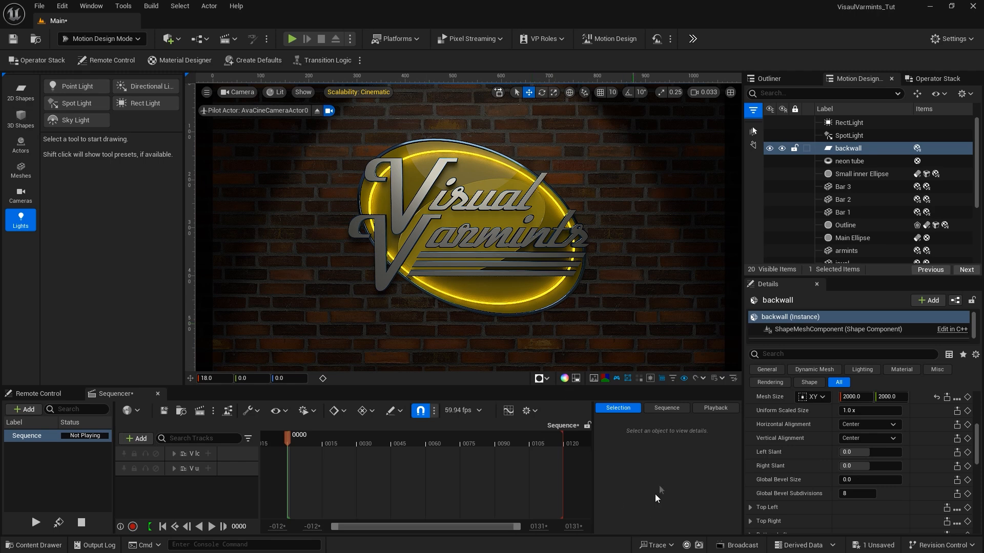
{"action": "key", "text": "ctrl+s"}
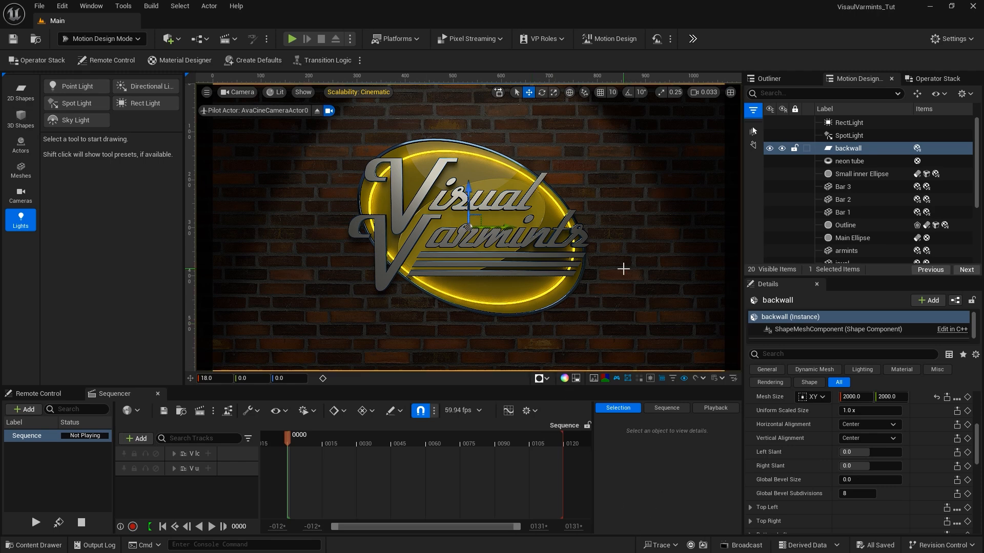